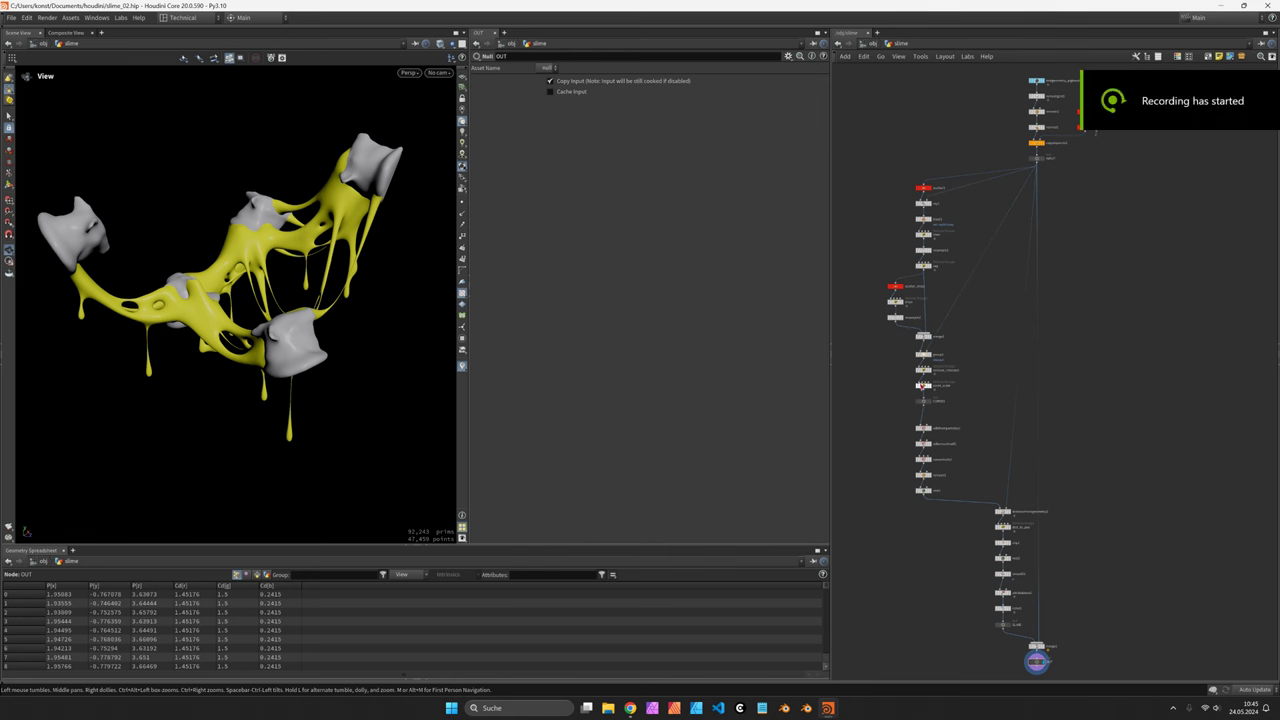
Orbit the slime model, open the creator's Patreon page in Chrome, then return to Houdini
{"action": "left_click_drag", "start_coordinate": [204, 272], "coordinate": [331, 265]}
{"action": "key", "text": "alt+Tab"}
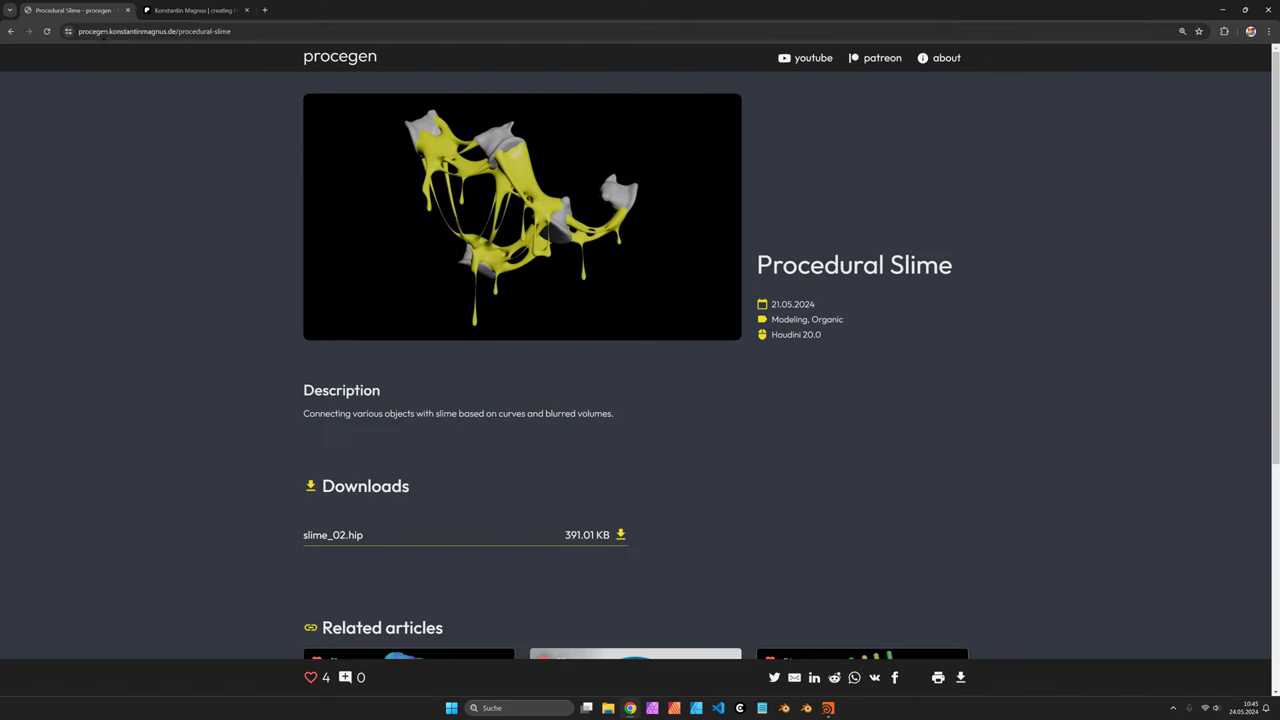
{"action": "left_click", "coordinate": [878, 62]}
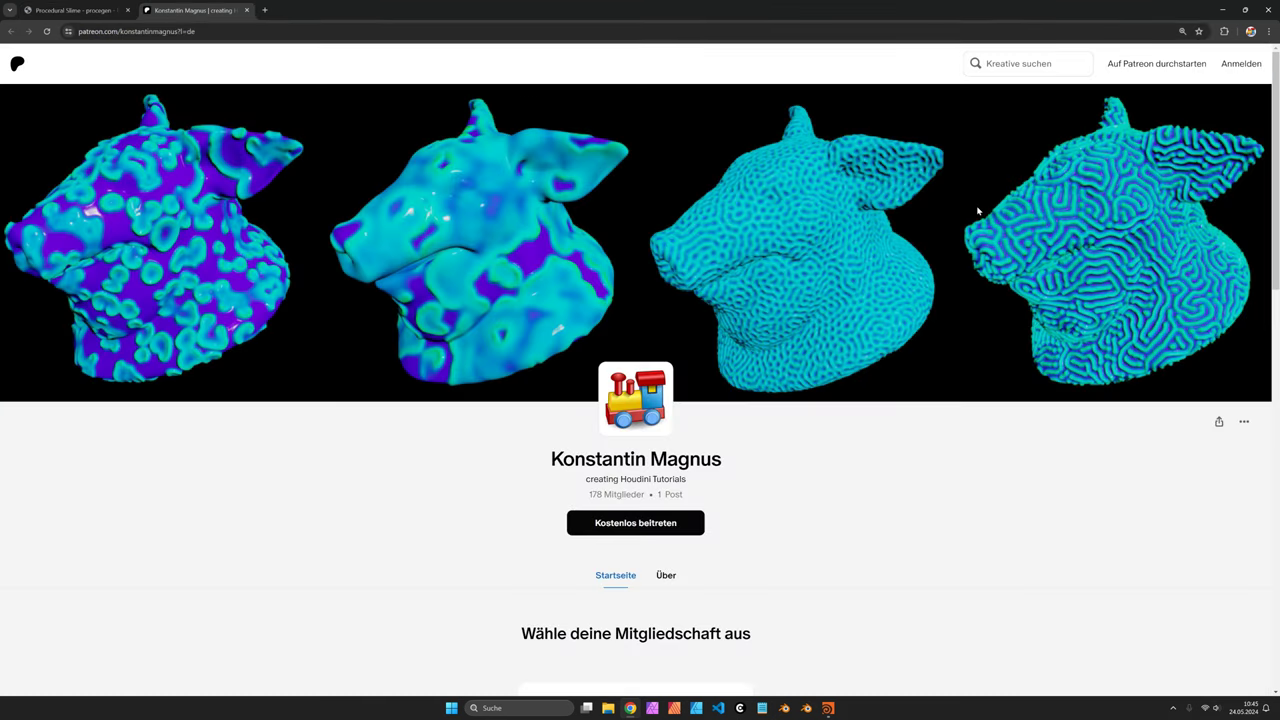
{"action": "key", "text": "alt+Tab"}
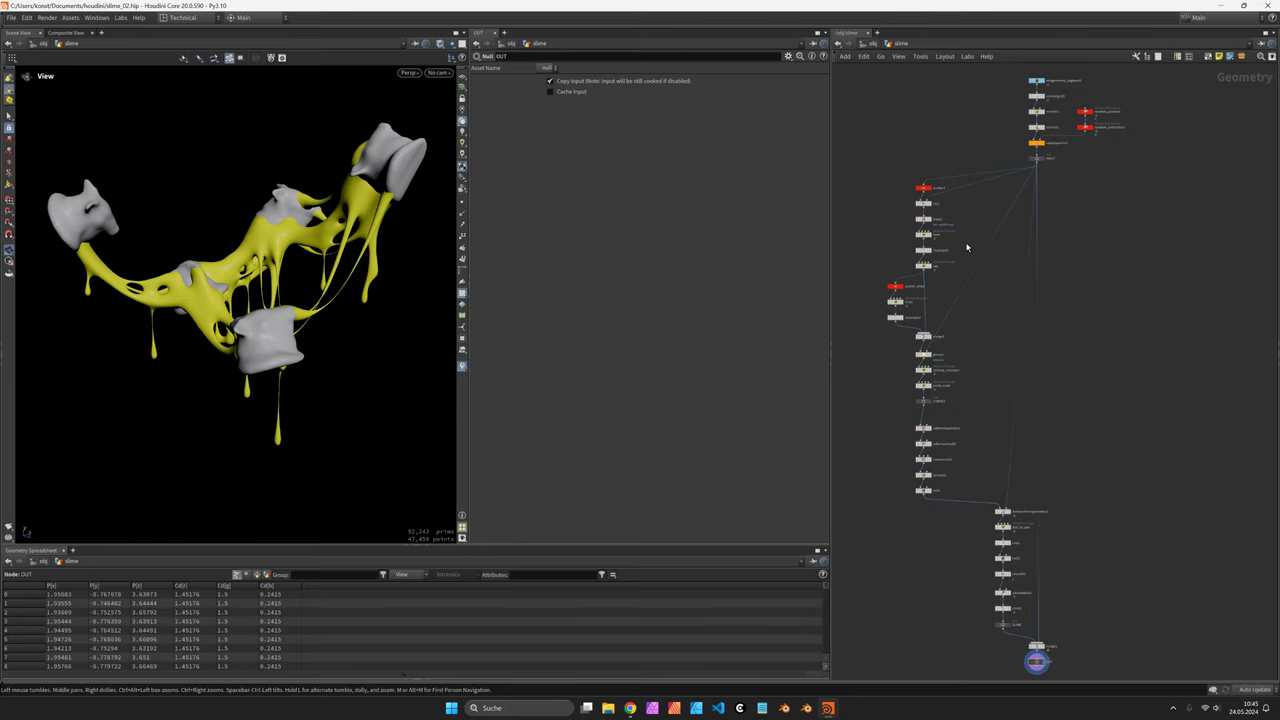
Display the INPUT rocks, then scatter1 points, ray1, and the straight lines between rocks
{"action": "scroll", "coordinate": [1046, 158], "scroll_direction": "up", "scroll_amount": 3}
{"action": "left_click", "coordinate": [1046, 160]}
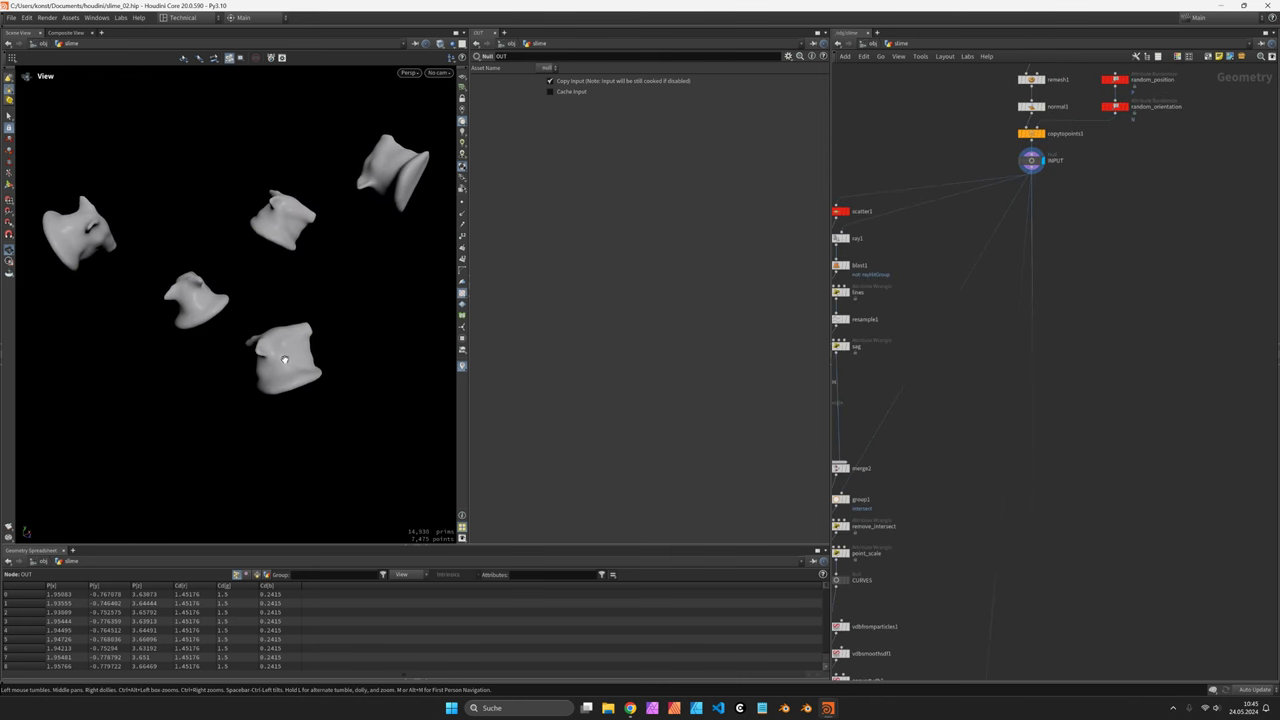
{"action": "scroll", "coordinate": [1102, 194], "scroll_direction": "up", "scroll_amount": 2}
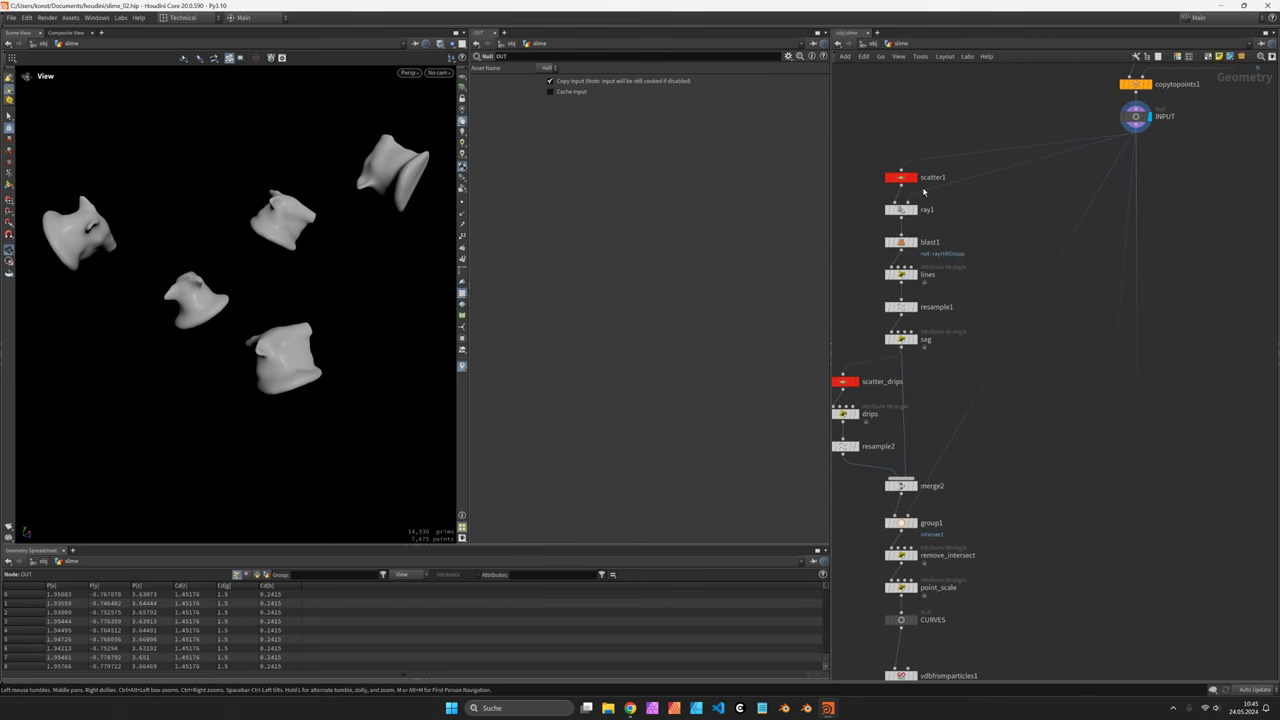
{"action": "left_click", "coordinate": [913, 177]}
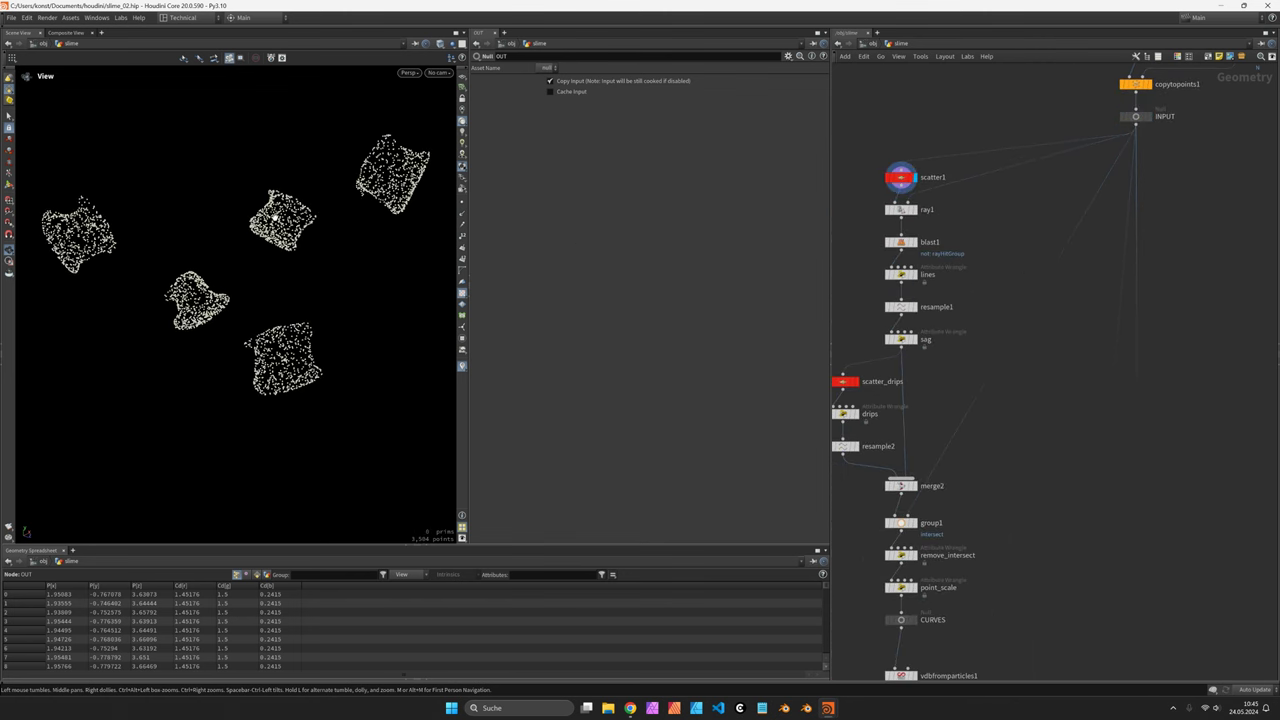
{"action": "left_click", "coordinate": [914, 210]}
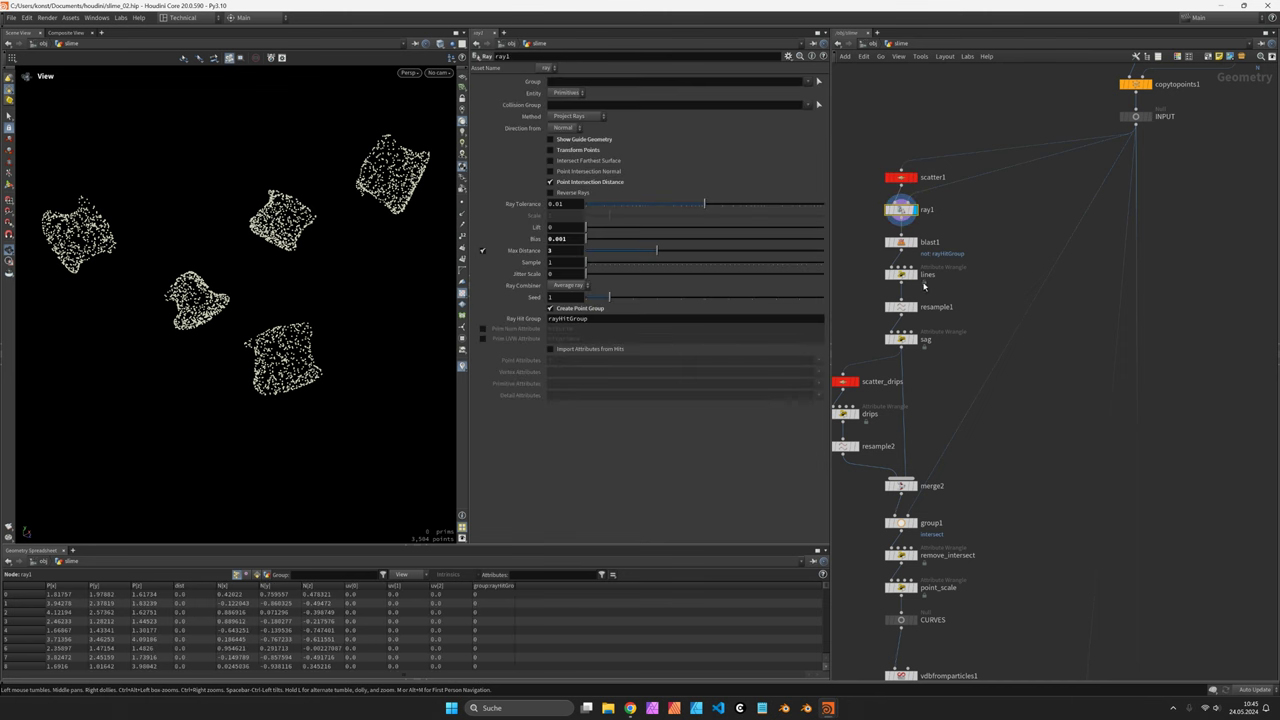
{"action": "left_click", "coordinate": [913, 274]}
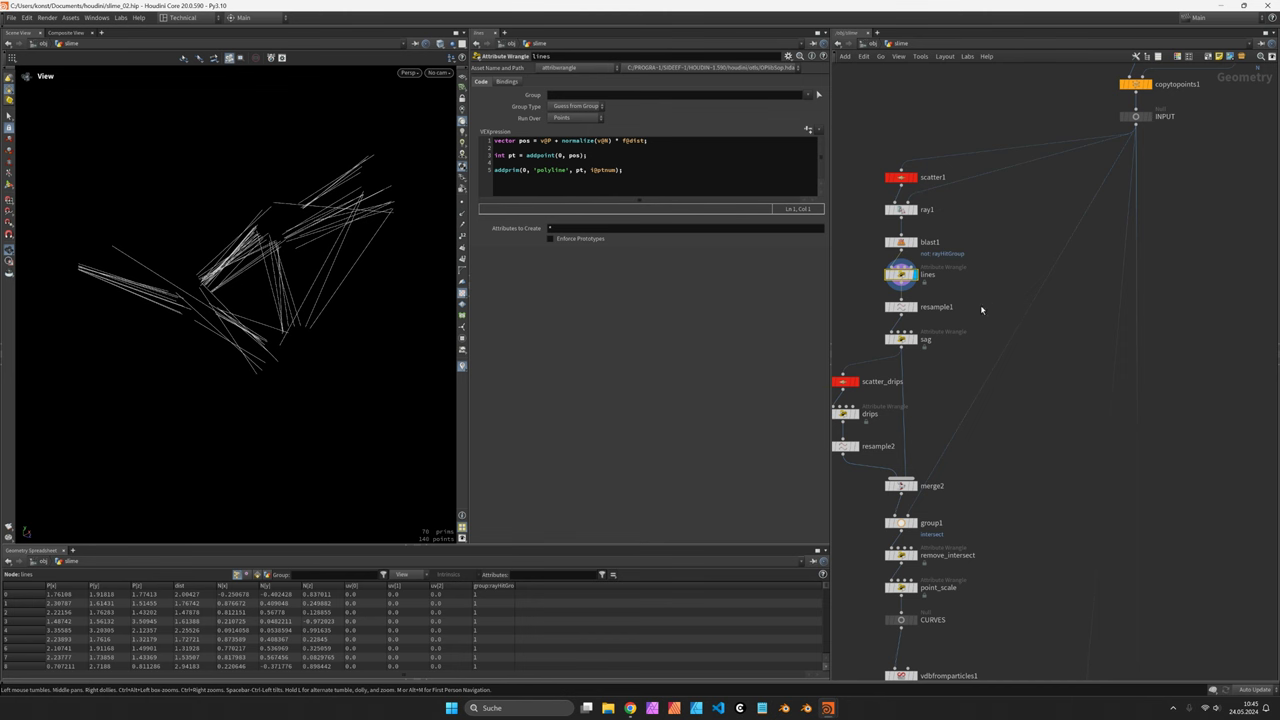
Display the sag node's sagging curves and inspect its gravity code
{"action": "middle_click_drag", "start_coordinate": [924, 387], "coordinate": [962, 325]}
{"action": "scroll", "coordinate": [952, 276], "scroll_direction": "up", "scroll_amount": 3}
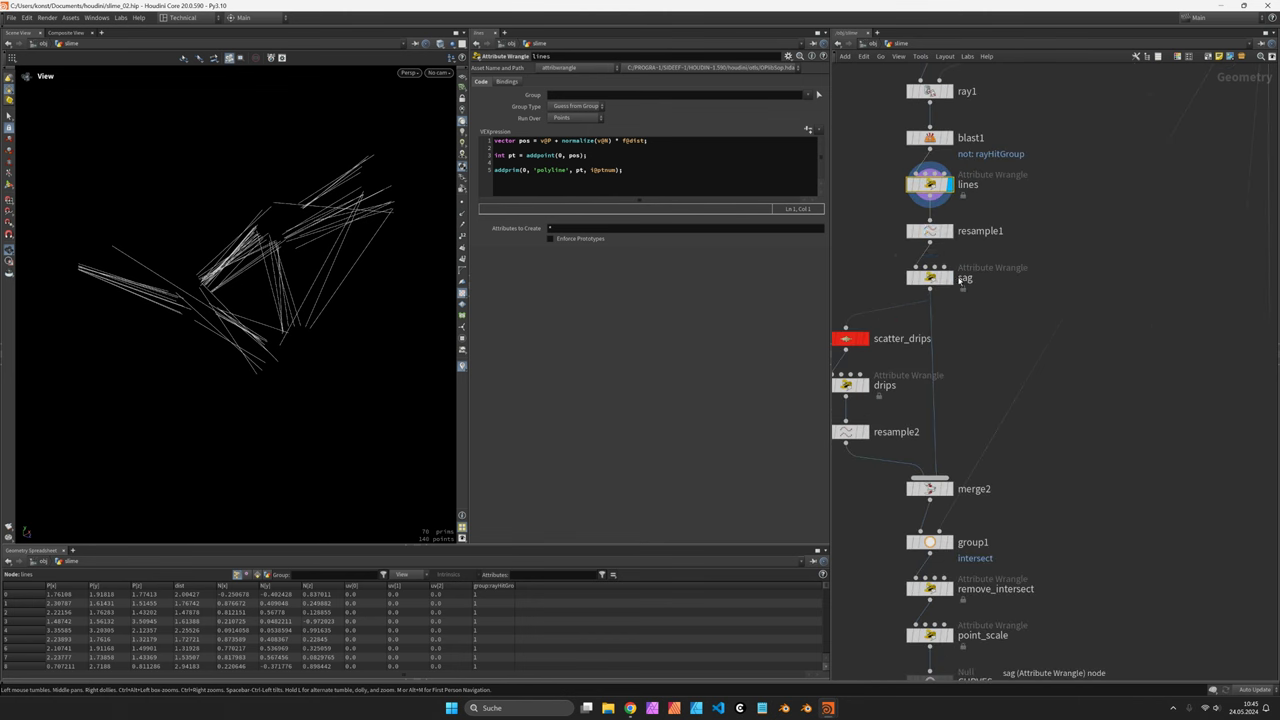
{"action": "left_click", "coordinate": [948, 277]}
{"action": "left_click", "coordinate": [603, 167]}
{"action": "scroll", "coordinate": [641, 172], "scroll_direction": "up", "scroll_amount": 2, "text": "ctrl"}
{"action": "middle_click_drag", "start_coordinate": [954, 338], "coordinate": [1009, 316]}
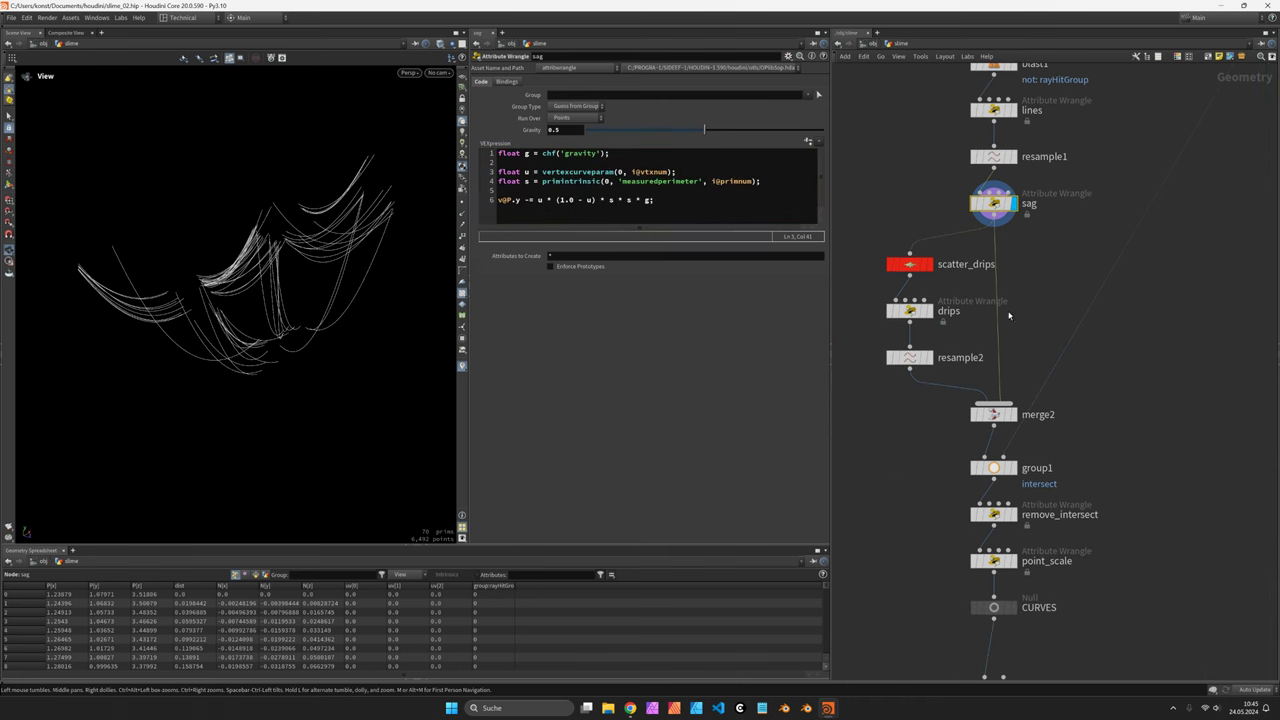
Step through the drip and resample2 stages, ending on group1 with strands and rocks
{"action": "left_click", "coordinate": [929, 358]}
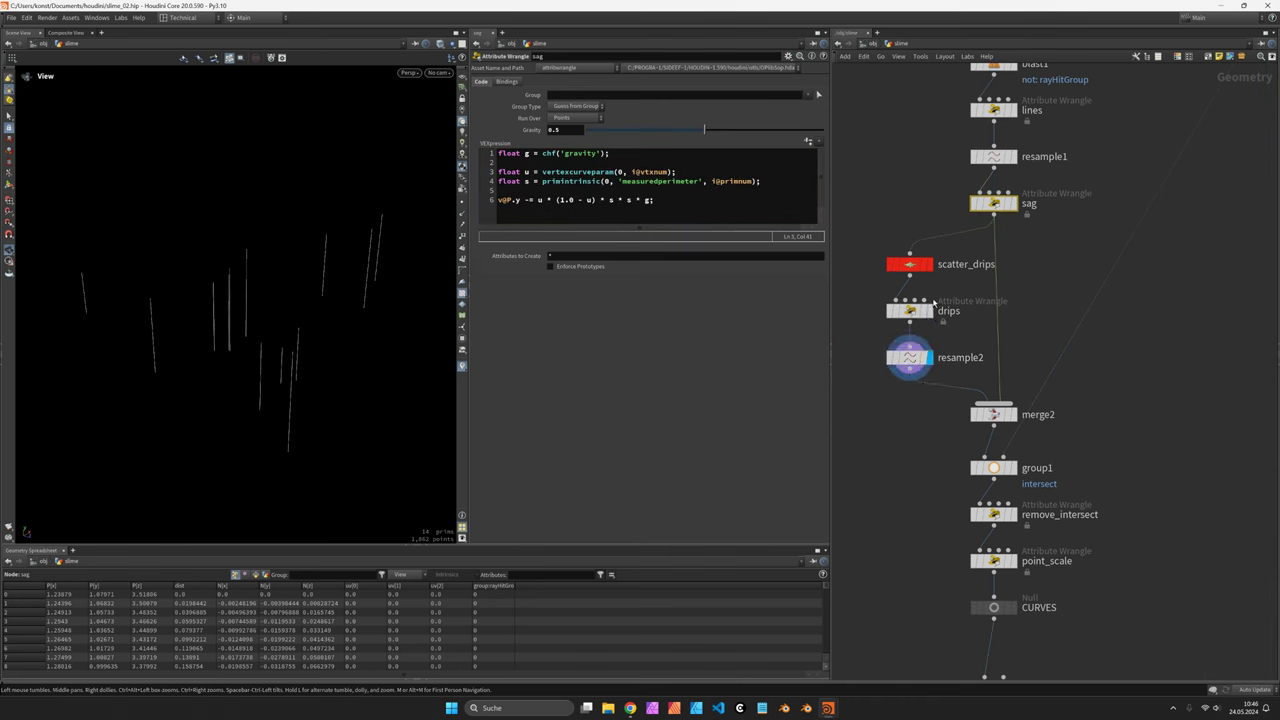
{"action": "left_click", "coordinate": [929, 264]}
{"action": "left_click", "coordinate": [929, 311]}
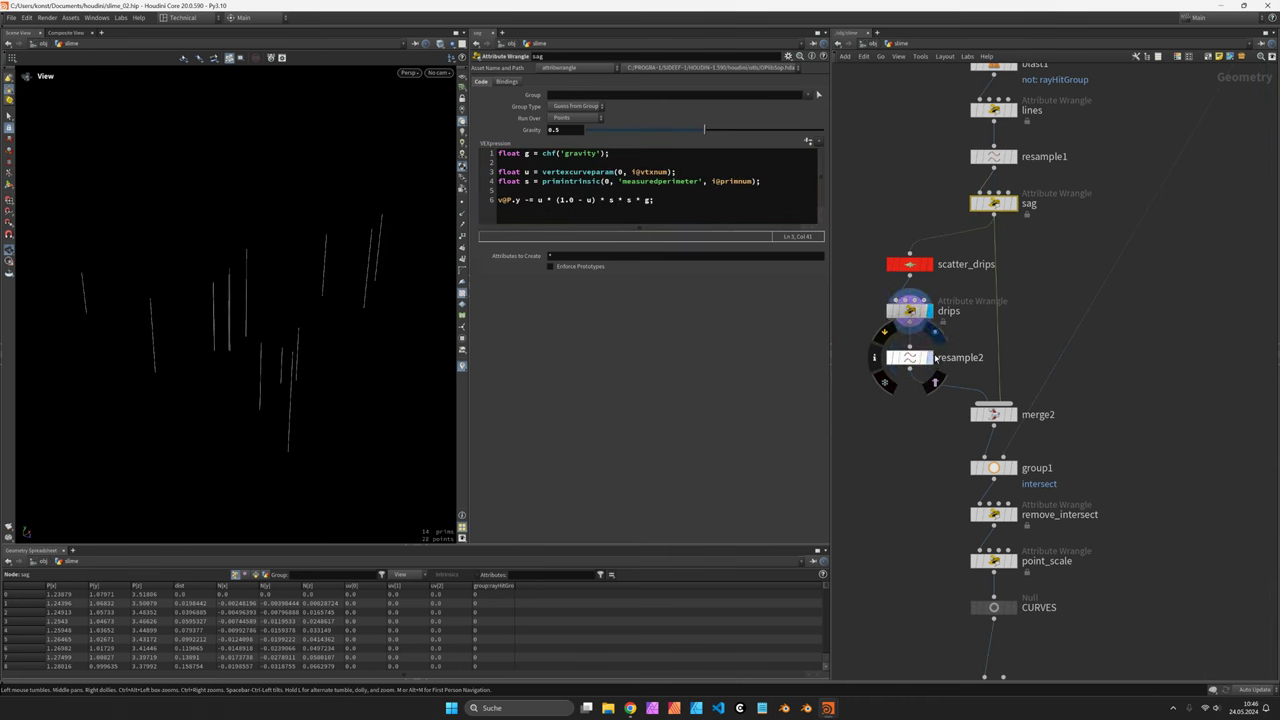
{"action": "left_click", "coordinate": [929, 357]}
{"action": "middle_click_drag", "start_coordinate": [1079, 534], "coordinate": [1052, 296]}
{"action": "left_click", "coordinate": [985, 232]}
{"action": "scroll", "coordinate": [171, 254], "scroll_direction": "up", "scroll_amount": 6}
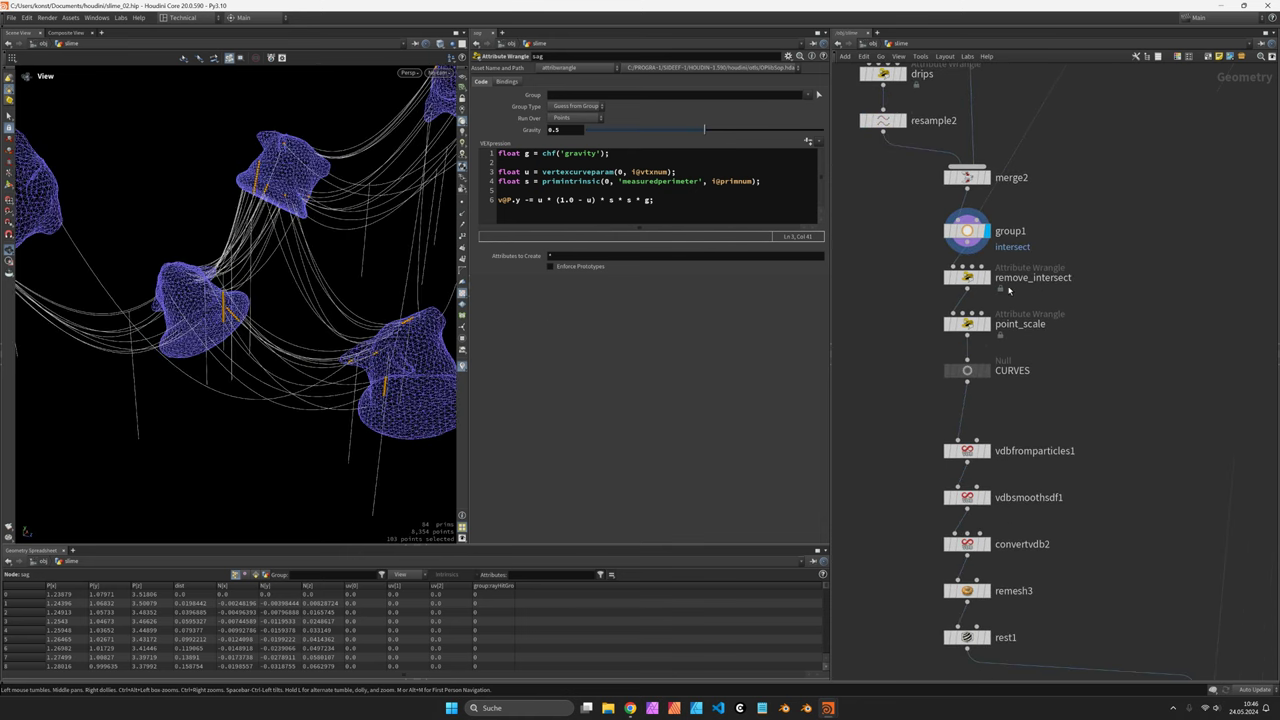
Display remove_intersect, point_scale and the vdbfromparticles1 slime tubes, orbiting around them
{"action": "left_click", "coordinate": [987, 278]}
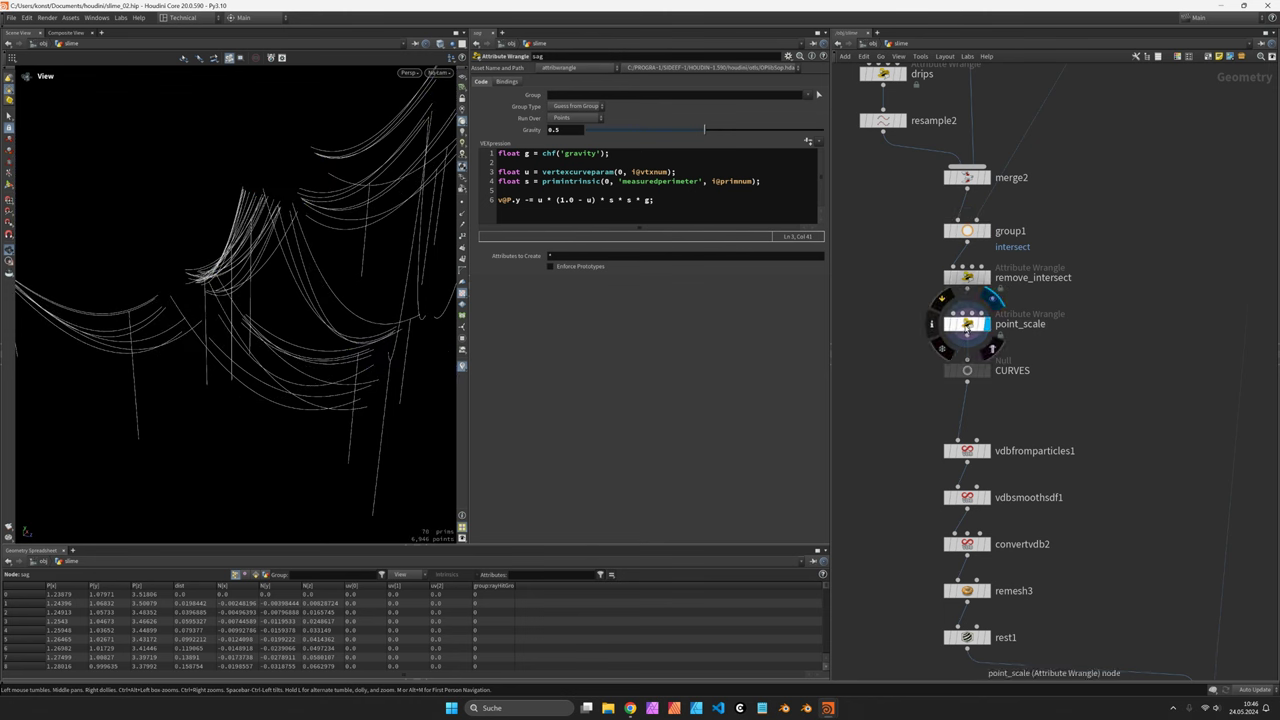
{"action": "left_click", "coordinate": [988, 324]}
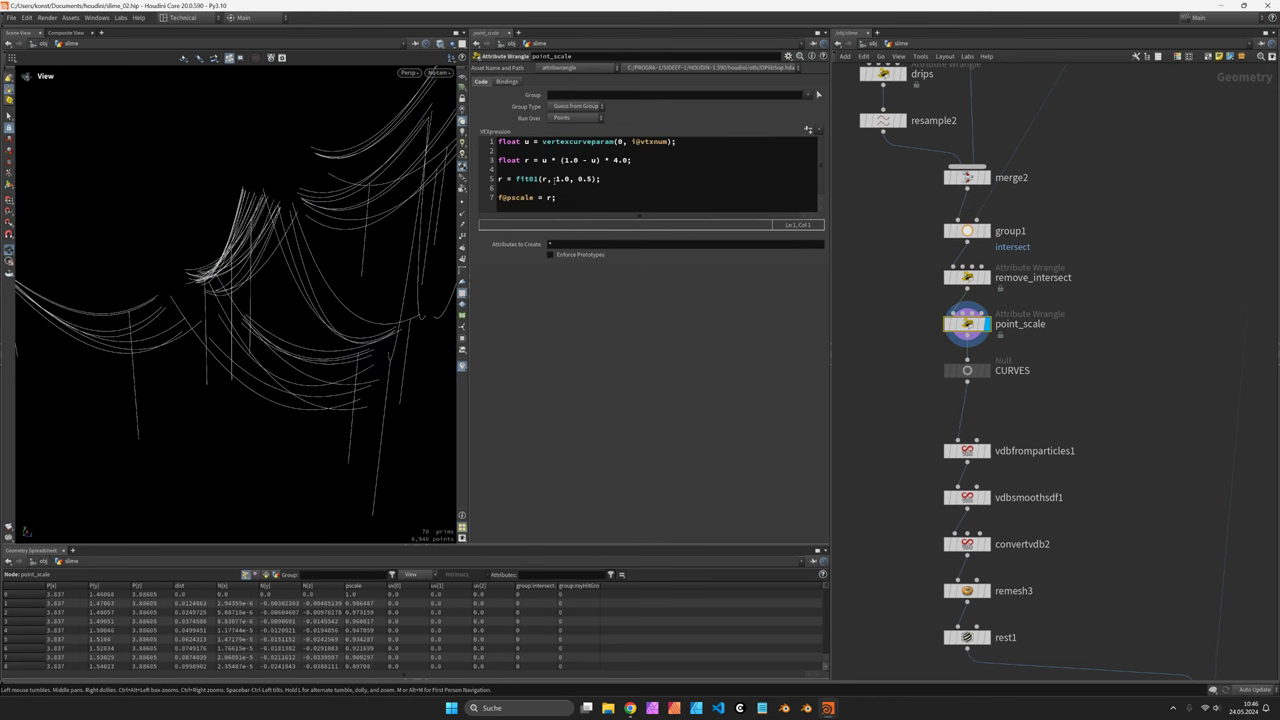
{"action": "middle_click_drag", "start_coordinate": [1100, 440], "coordinate": [1080, 287]}
{"action": "left_click", "coordinate": [967, 298]}
{"action": "left_click_drag", "start_coordinate": [295, 297], "coordinate": [237, 312]}
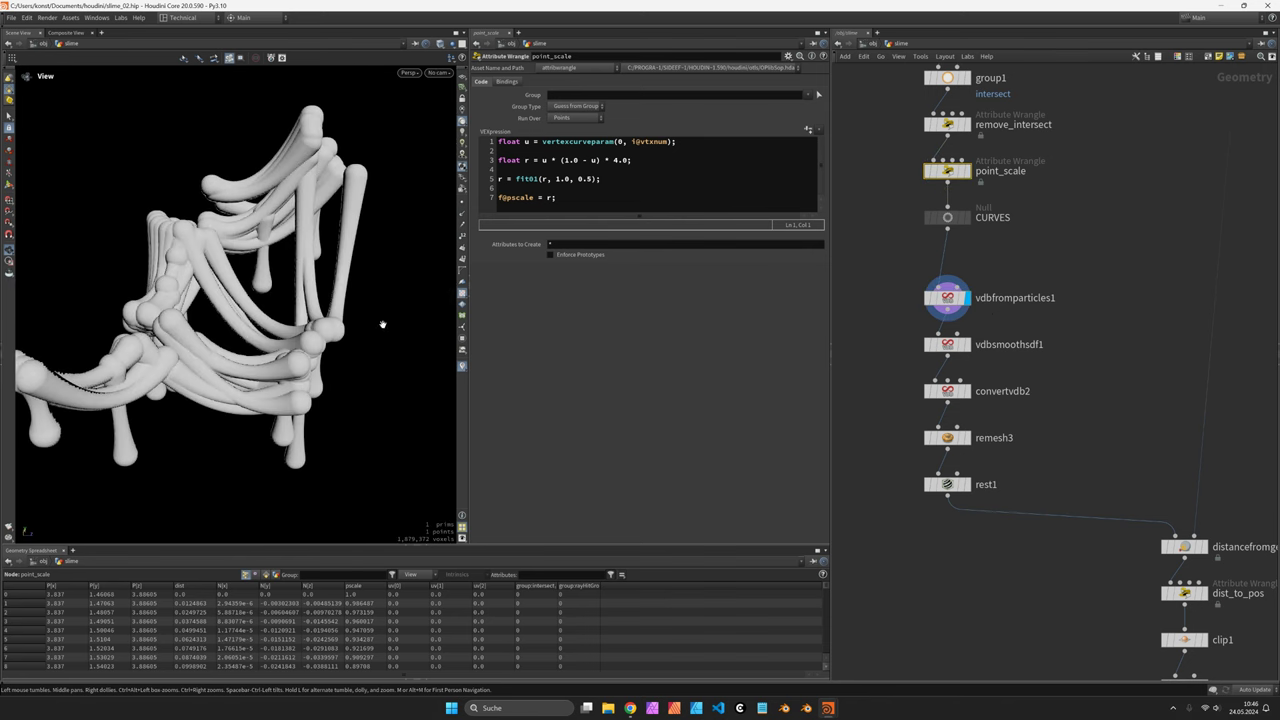
{"action": "left_click_drag", "start_coordinate": [390, 320], "coordinate": [340, 320]}
{"action": "middle_click_drag", "start_coordinate": [987, 457], "coordinate": [978, 347]}
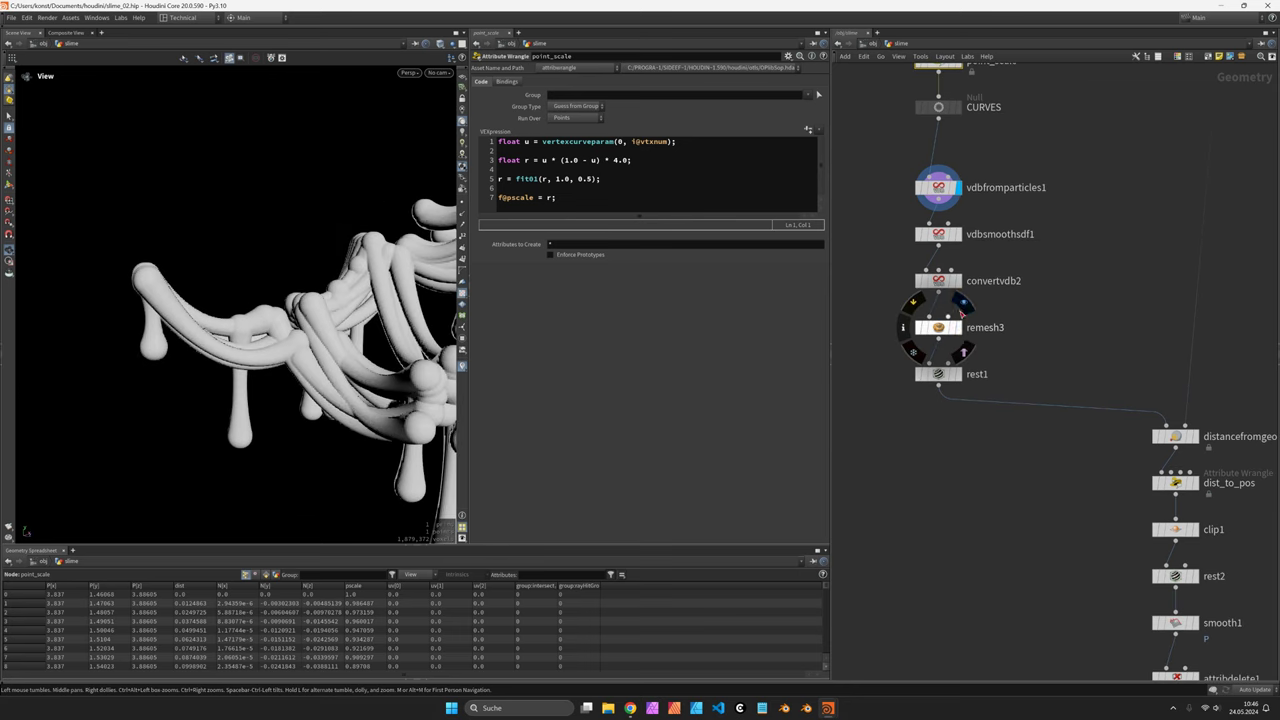
Display convertvdb2, remesh3, rest2 and the yellow SLIME result in turn
{"action": "left_click", "coordinate": [964, 288]}
{"action": "left_click", "coordinate": [962, 345]}
{"action": "middle_click_drag", "start_coordinate": [1178, 467], "coordinate": [1081, 311]}
{"action": "middle_click_drag", "start_coordinate": [1133, 452], "coordinate": [1107, 378]}
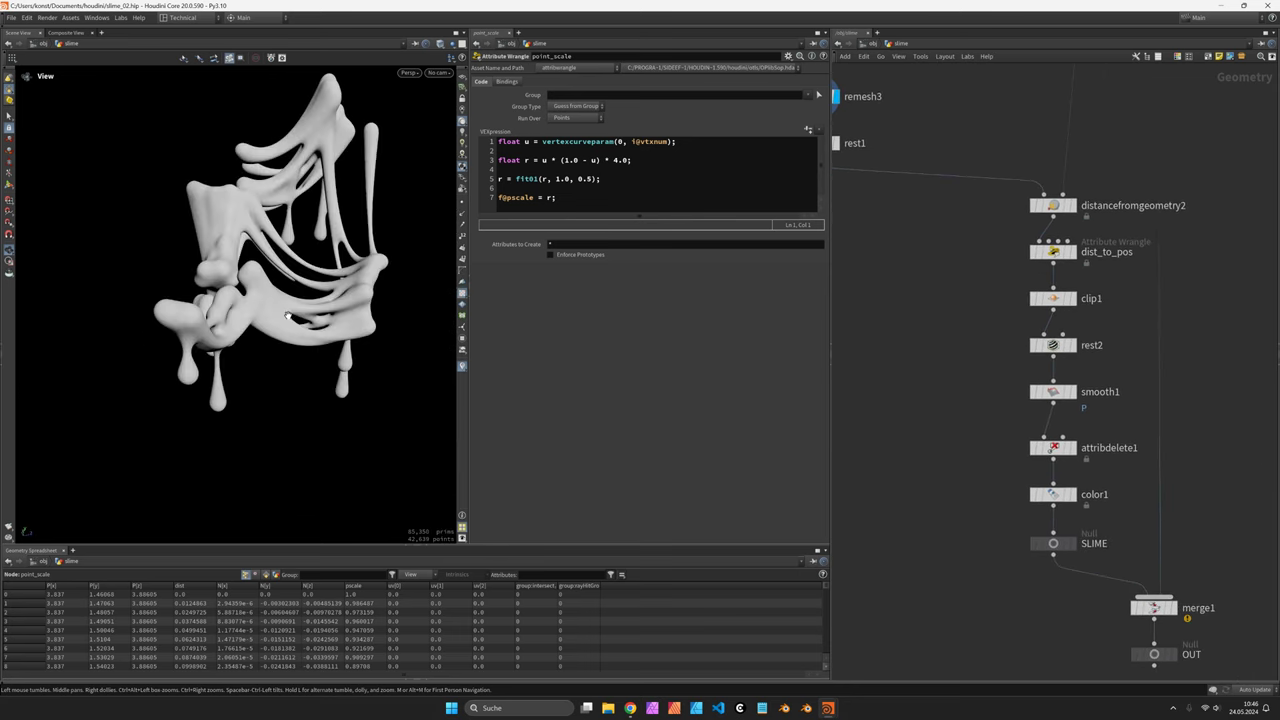
{"action": "left_click", "coordinate": [1072, 345]}
{"action": "middle_click_drag", "start_coordinate": [1044, 417], "coordinate": [1041, 330]}
{"action": "left_click", "coordinate": [1074, 457]}
Display the final OUT node with slime merged onto the rocks and orbit it
{"action": "left_click_drag", "start_coordinate": [365, 364], "coordinate": [348, 188]}
{"action": "middle_click_drag", "start_coordinate": [1187, 573], "coordinate": [1060, 343]}
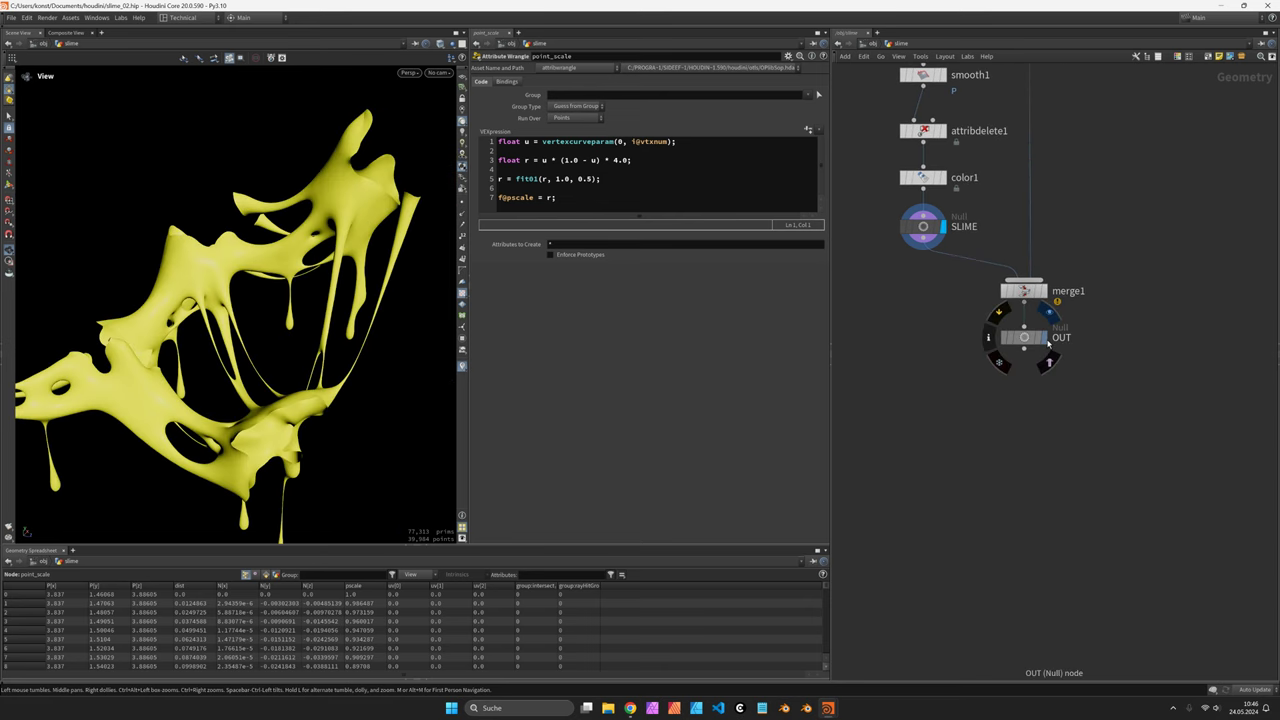
{"action": "left_click", "coordinate": [1046, 338]}
{"action": "left_click_drag", "start_coordinate": [171, 241], "coordinate": [275, 300]}
In the empty Houdini session, switch to a single viewport and create geo1, stepping inside
{"action": "key", "text": "alt+Tab"}
{"action": "key", "text": "Tab"}
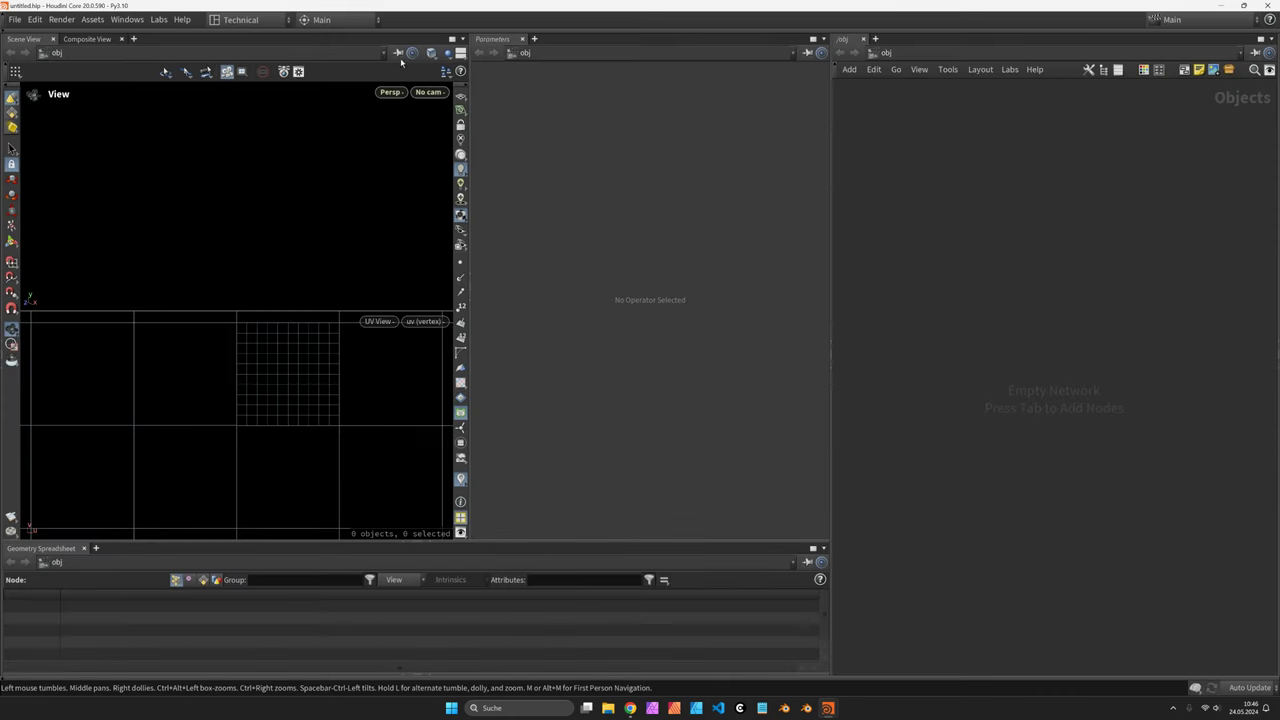
{"action": "left_click", "coordinate": [460, 53]}
{"action": "left_click", "coordinate": [520, 67]}
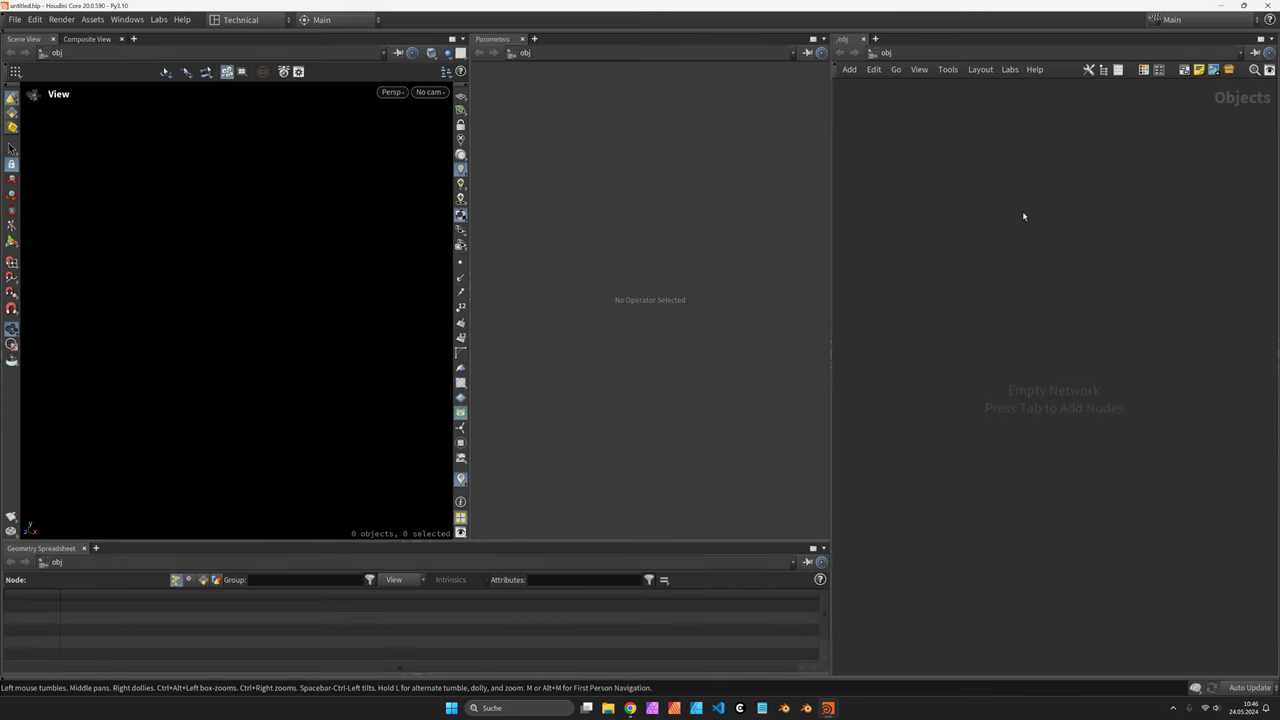
{"action": "key", "text": "Tab"}
{"action": "type", "text": "geo"}
{"action": "key", "text": "Return"}
{"action": "key", "text": "i"}
Add a sphere1 node set to a Polygon primitive type
{"action": "key", "text": "Tab"}
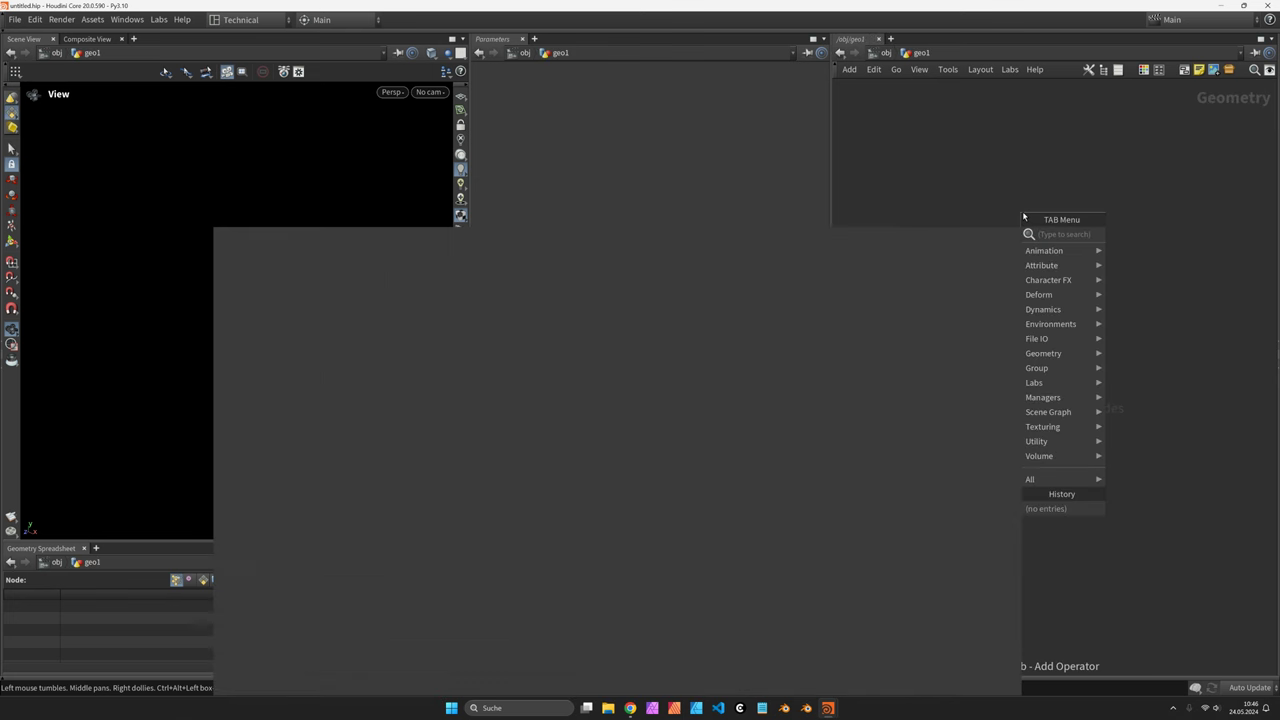
{"action": "type", "text": "wra"}
{"action": "key", "text": "Escape"}
{"action": "key", "text": "Tab"}
{"action": "type", "text": "sphere"}
{"action": "key", "text": "Return"}
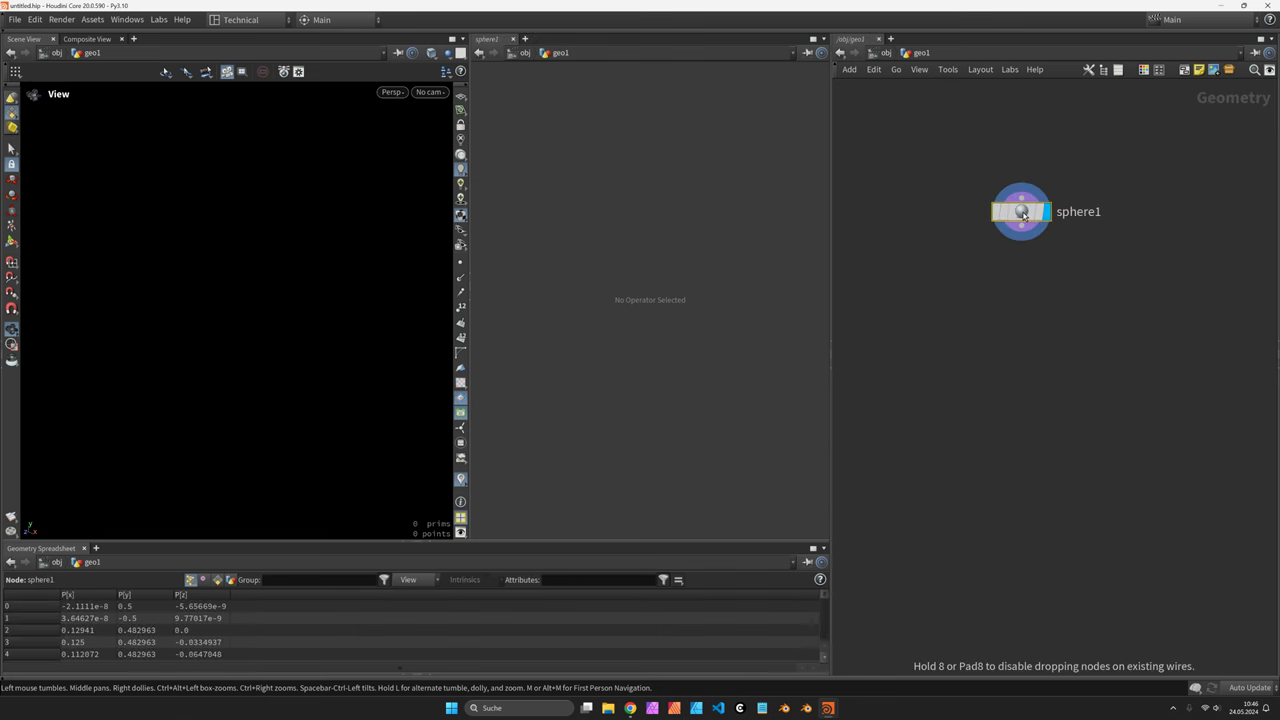
{"action": "left_click", "coordinate": [935, 203]}
{"action": "left_click", "coordinate": [603, 102]}
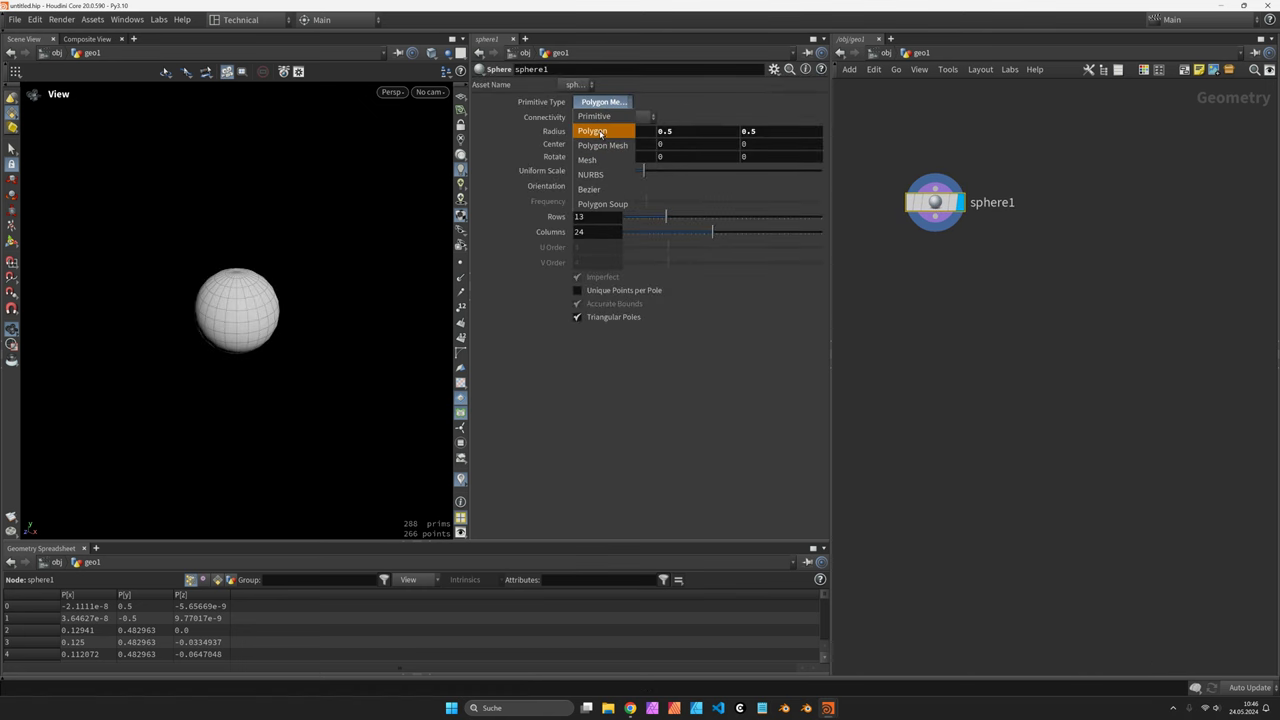
{"action": "left_click", "coordinate": [592, 131]}
Add a Copy to Points node fed by sphere1, below and right of it
{"action": "left_click", "coordinate": [936, 231]}
{"action": "left_click", "coordinate": [965, 264]}
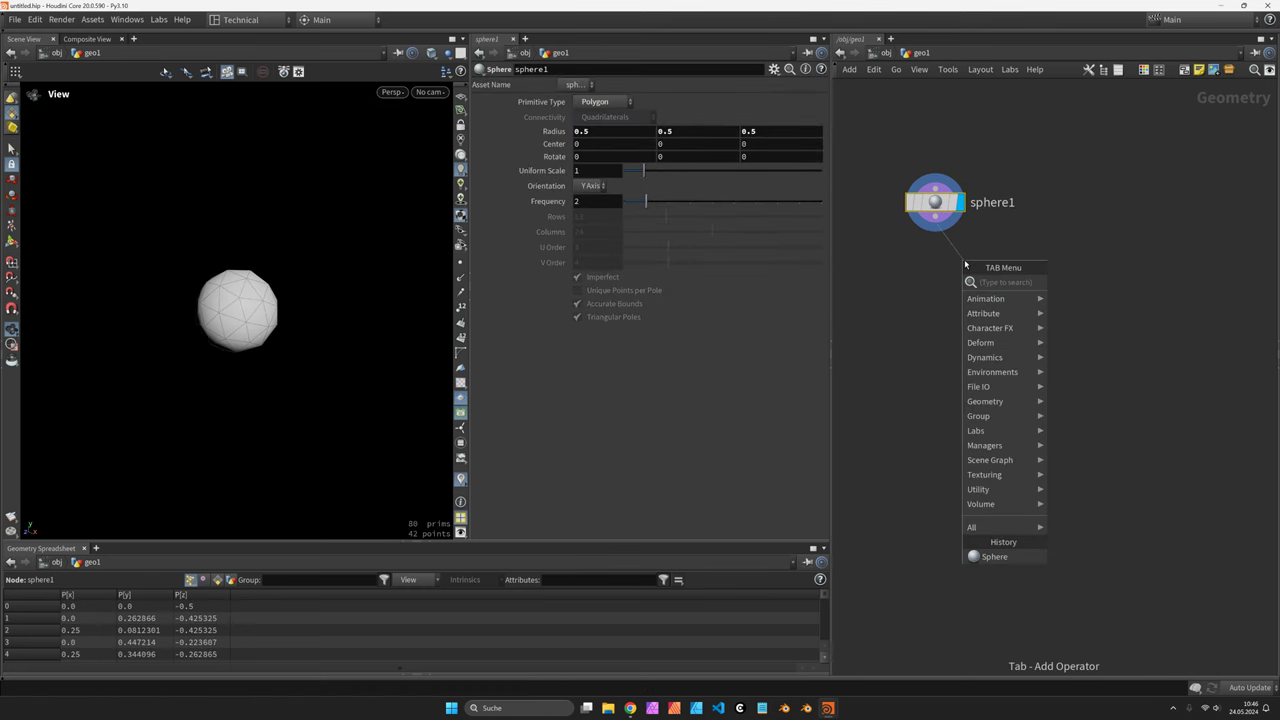
{"action": "type", "text": "copy to points"}
{"action": "key", "text": "Return"}
{"action": "left_click_drag", "start_coordinate": [965, 263], "coordinate": [1029, 322]}
Add a line1 node outputting points only, with 9 points
{"action": "key", "text": "Tab"}
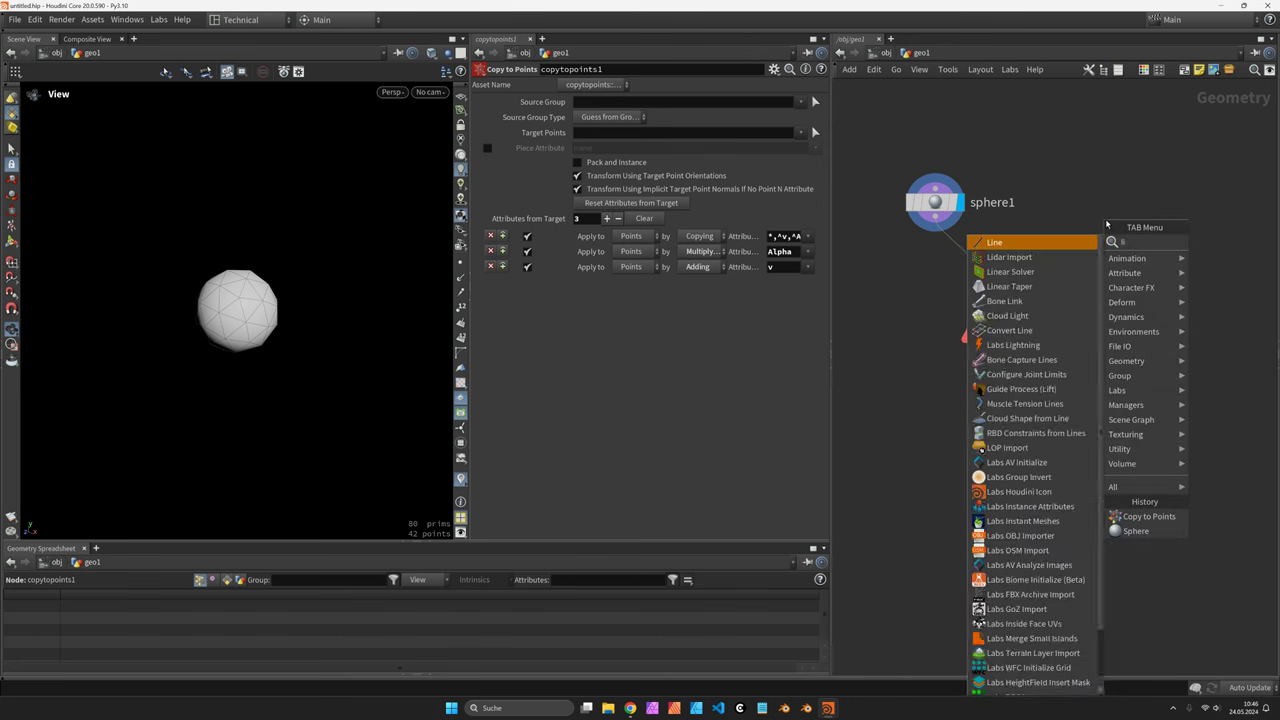
{"action": "key", "text": "Escape"}
{"action": "left_click", "coordinate": [1107, 224]}
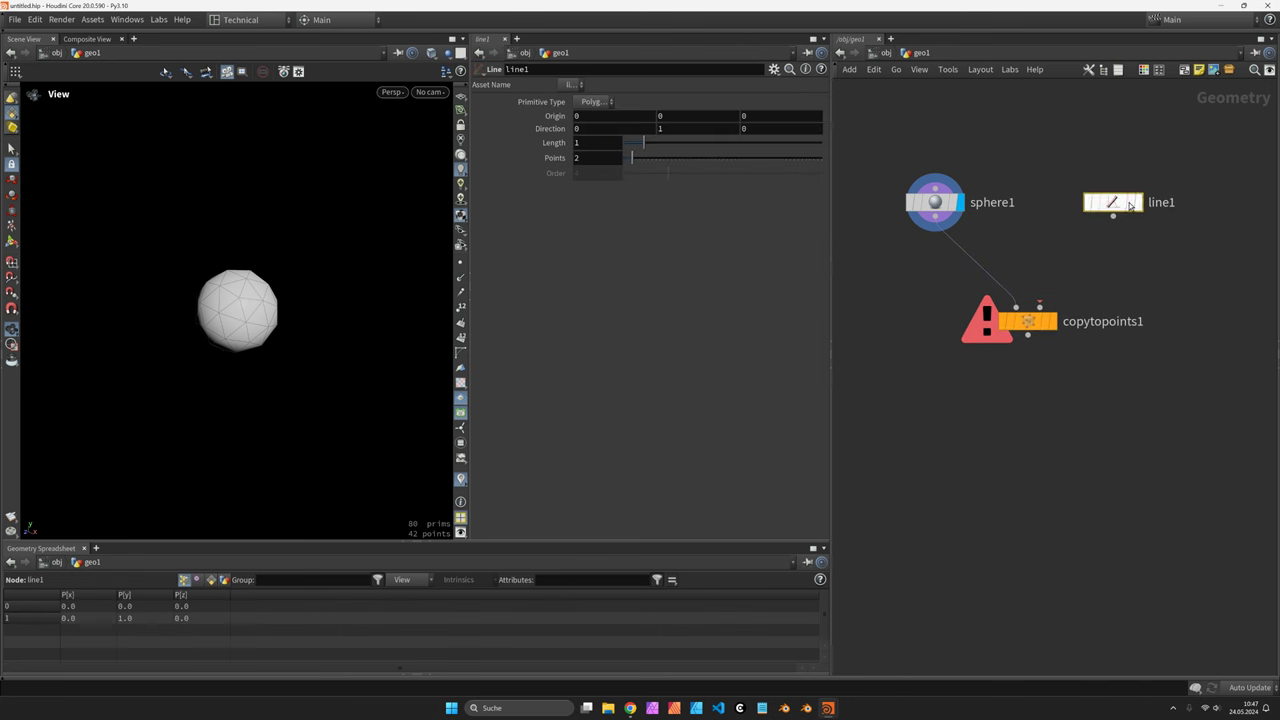
{"action": "left_click", "coordinate": [611, 102]}
{"action": "left_click", "coordinate": [592, 142]}
{"action": "left_click_drag", "start_coordinate": [632, 158], "coordinate": [662, 161]}
Add pointjitter1 after line1 and feed its points into copytopoints1
{"action": "left_click", "coordinate": [1113, 216]}
{"action": "left_click", "coordinate": [1118, 252]}
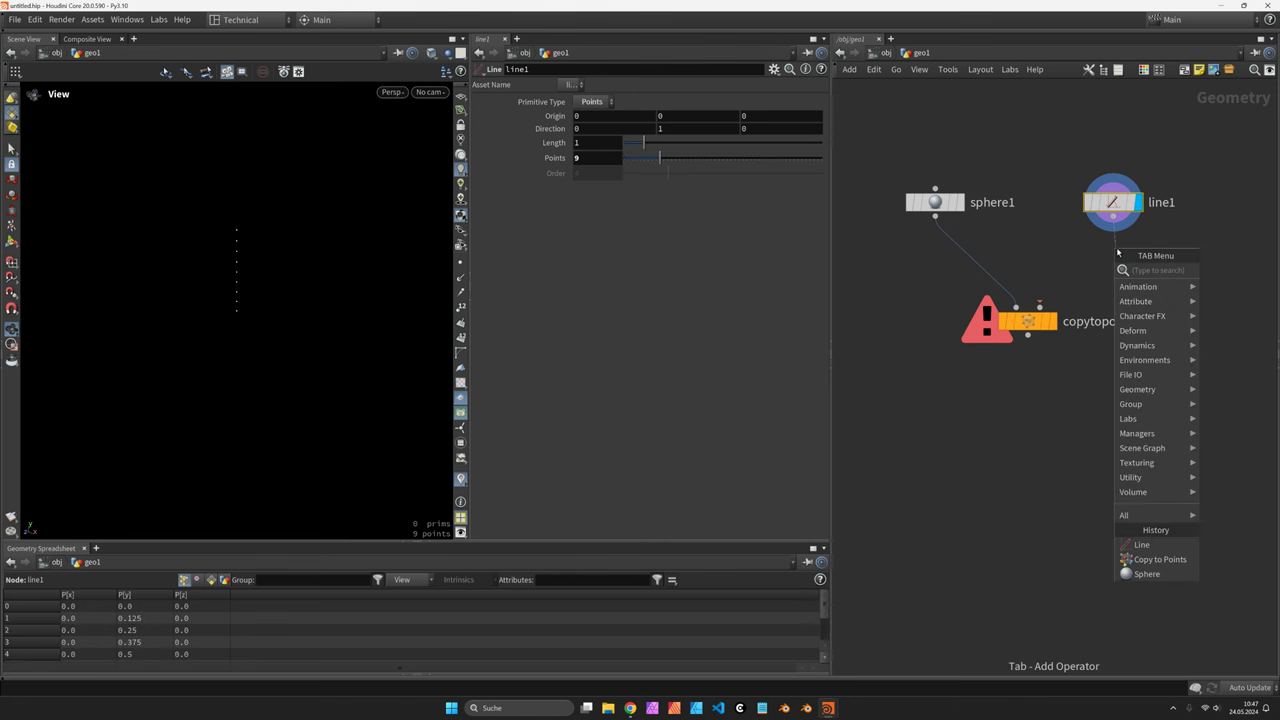
{"action": "type", "text": "point jitter"}
{"action": "key", "text": "Return"}
{"action": "left_click", "coordinate": [1115, 259]}
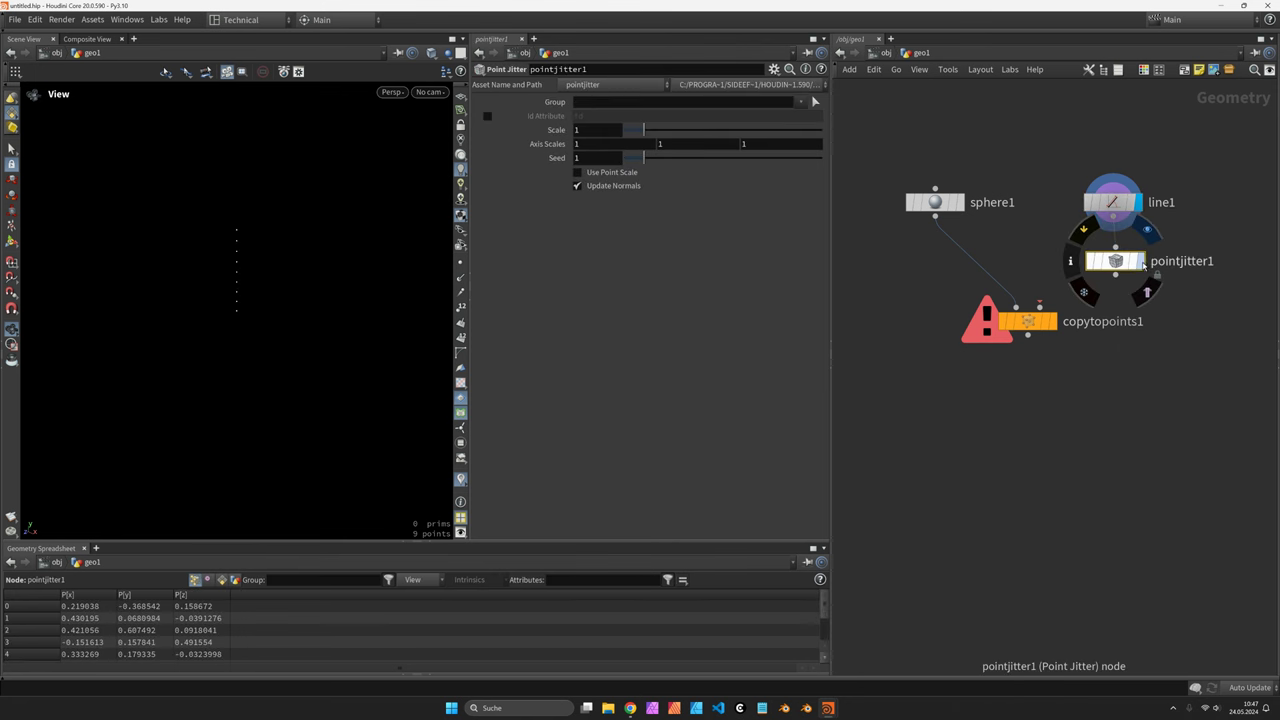
{"action": "left_click_drag", "start_coordinate": [1113, 275], "coordinate": [998, 346]}
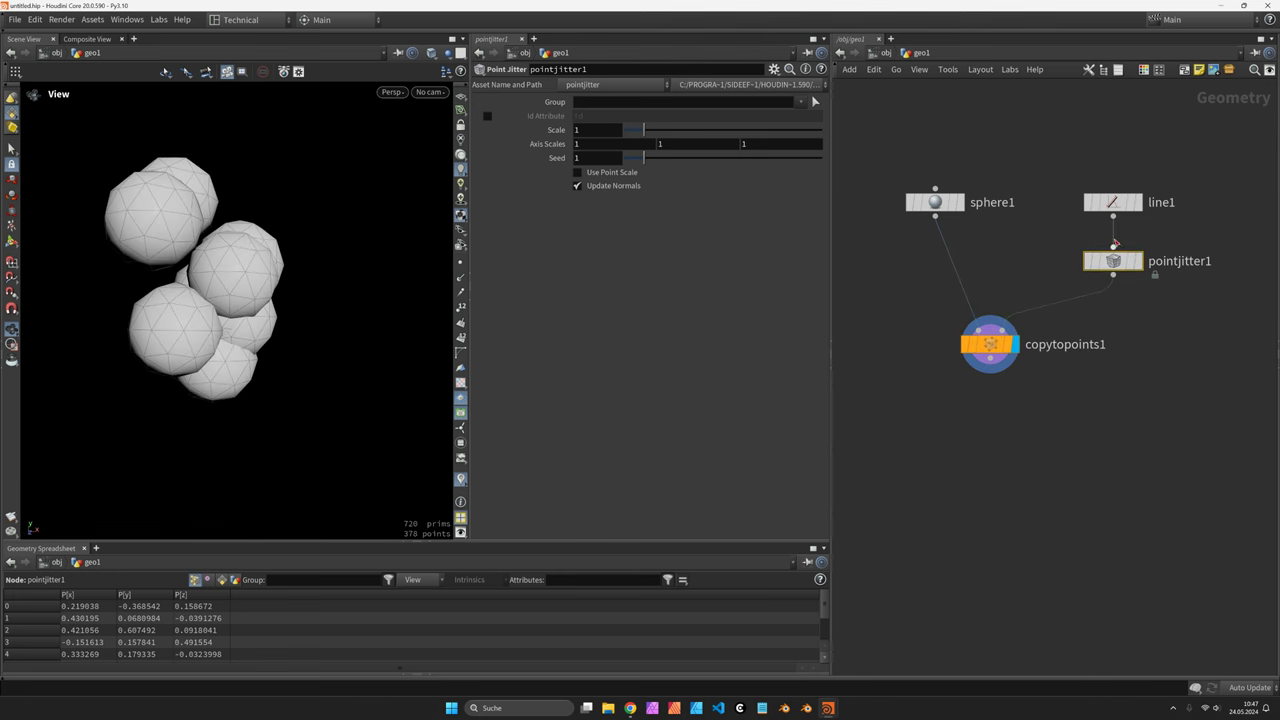
Set jitter scale 2.89, line points 5, jitter seed 1.3, and shift copytopoints1 left
{"action": "left_click_drag", "start_coordinate": [643, 130], "coordinate": [645, 162]}
{"action": "left_click", "coordinate": [1113, 202]}
{"action": "left_click", "coordinate": [1130, 260]}
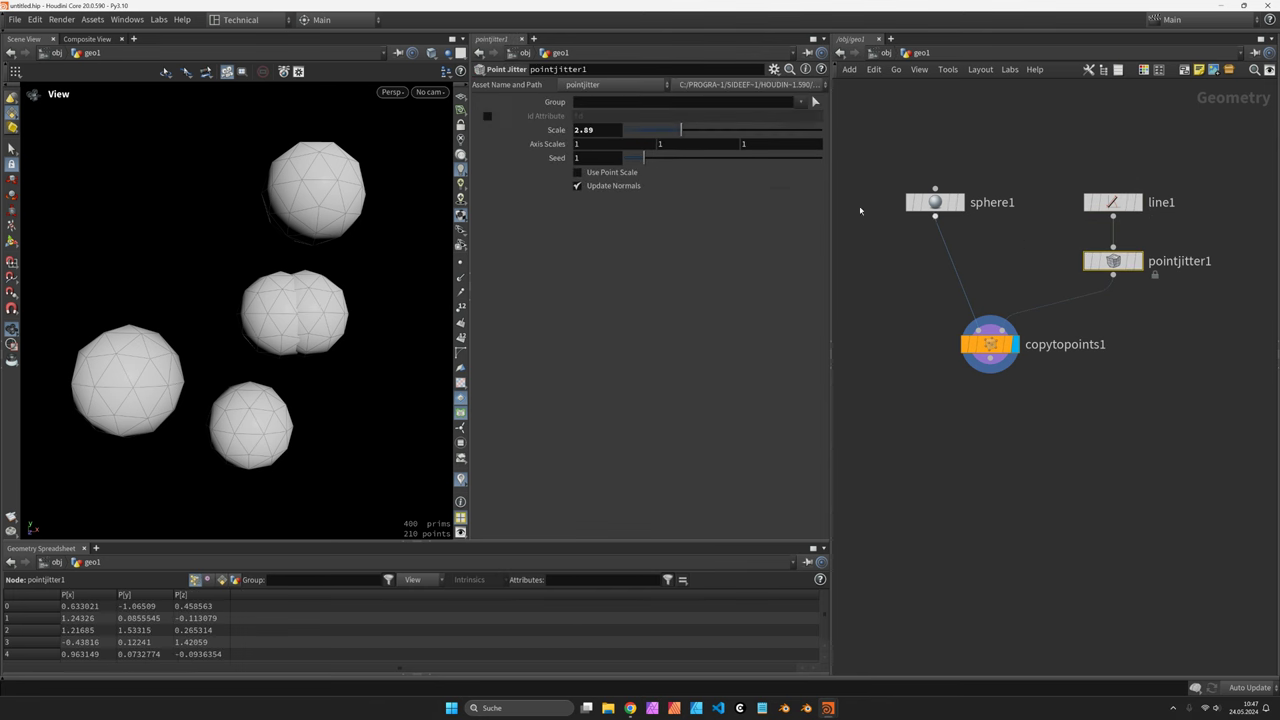
{"action": "middle_click_drag", "start_coordinate": [605, 158], "coordinate": [697, 147]}
{"action": "middle_click_drag", "start_coordinate": [591, 159], "coordinate": [594, 160]}
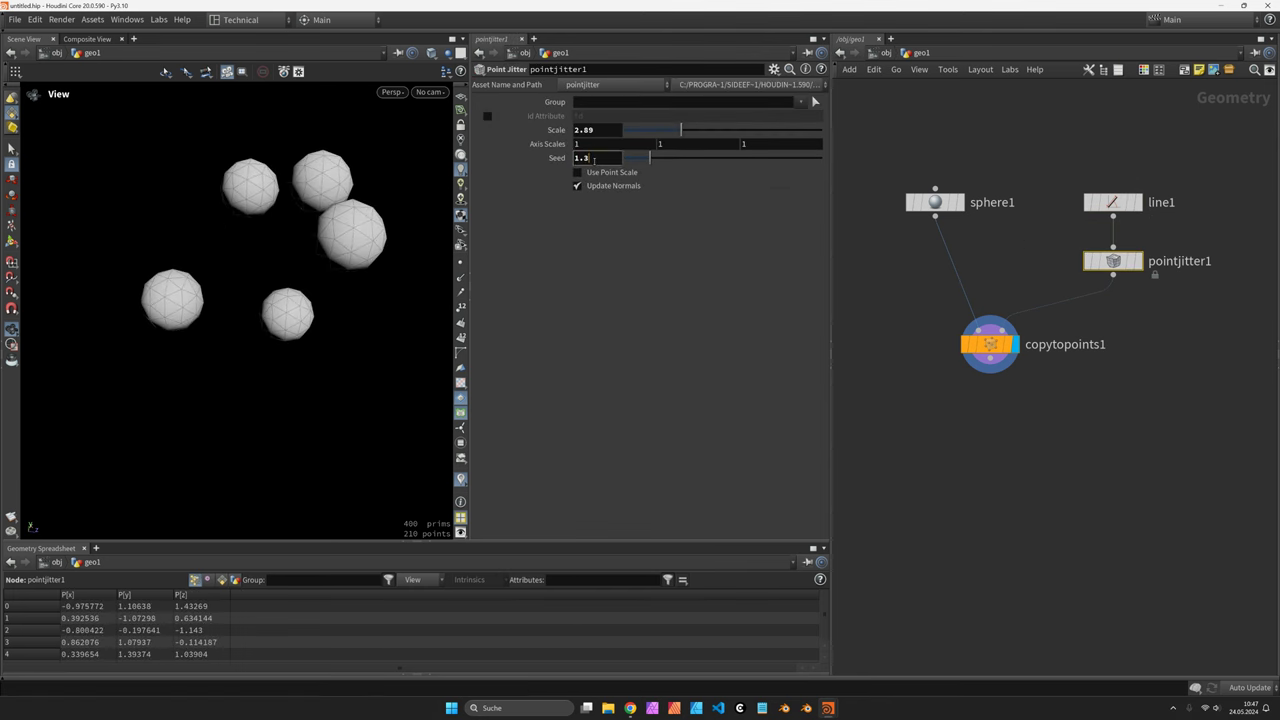
{"action": "left_click_drag", "start_coordinate": [993, 367], "coordinate": [938, 360]}
Add a Mountain noise node after copytopoints1
{"action": "key", "text": "Tab"}
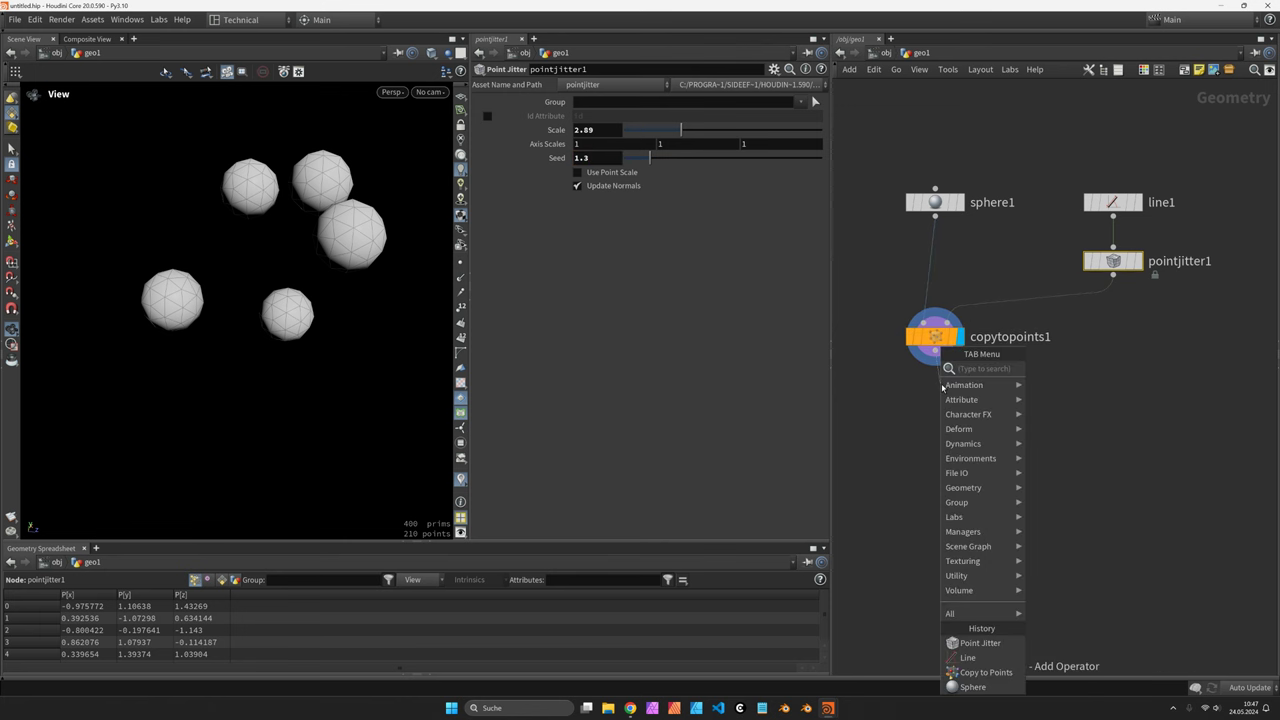
{"action": "type", "text": "mount"}
{"action": "key", "text": "Return"}
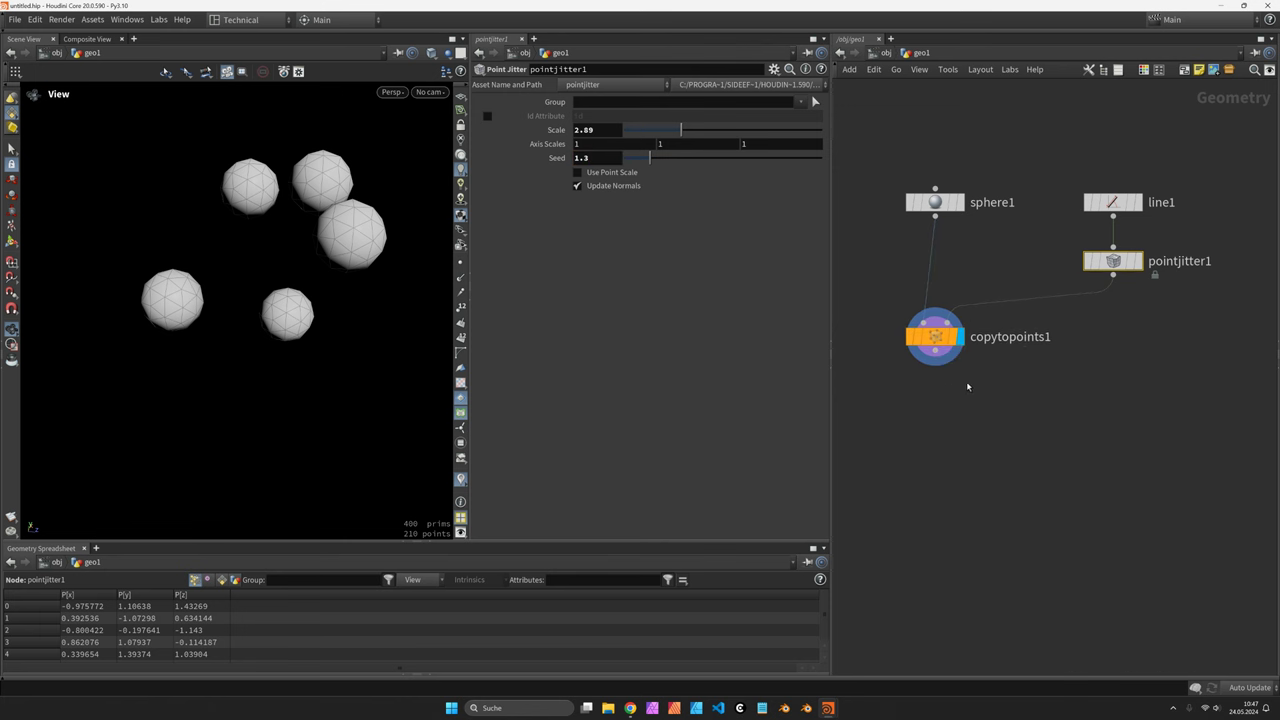
Place mountain1 with amplitude 0.96 and element size 2.29
{"action": "left_click", "coordinate": [940, 395]}
{"action": "left_click_drag", "start_coordinate": [940, 398], "coordinate": [935, 396]}
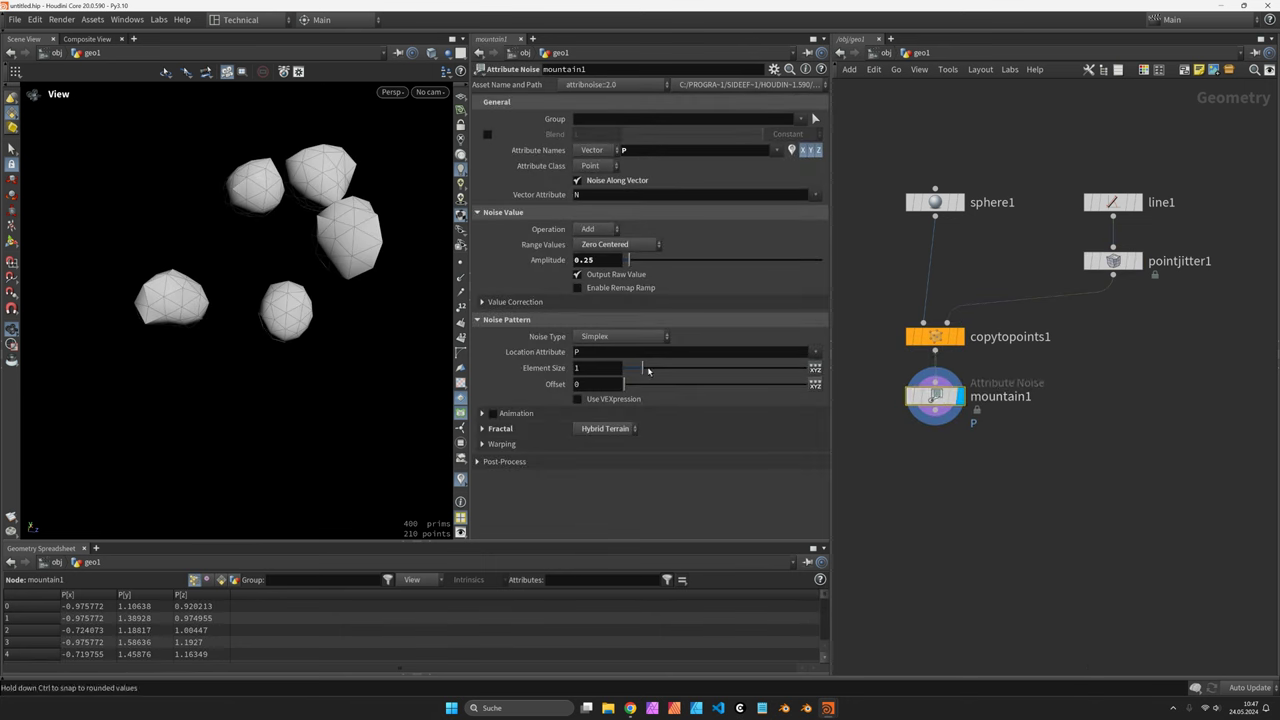
{"action": "left_click_drag", "start_coordinate": [631, 262], "coordinate": [642, 260]}
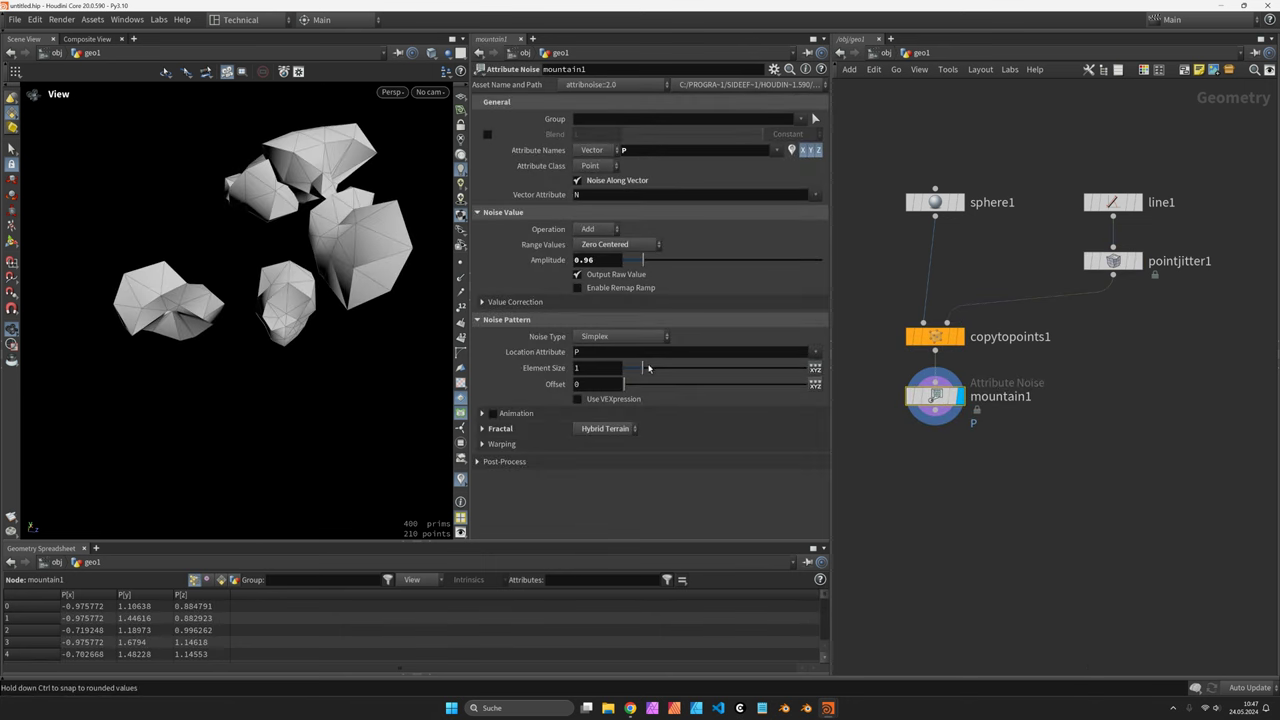
{"action": "left_click_drag", "start_coordinate": [648, 369], "coordinate": [671, 369]}
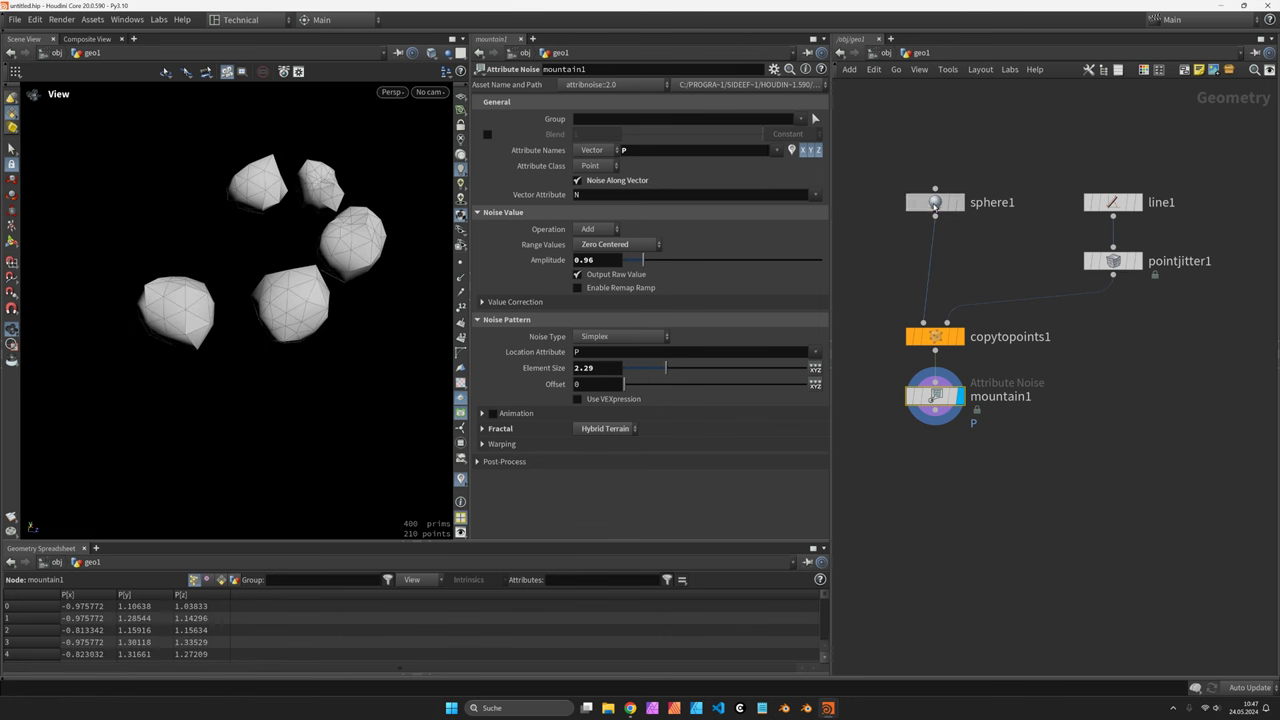
Raise the sphere frequency to 6 for finer rocks and orbit to check
{"action": "left_click", "coordinate": [934, 204]}
{"action": "left_click_drag", "start_coordinate": [687, 206], "coordinate": [726, 205]}
{"action": "left_click_drag", "start_coordinate": [380, 240], "coordinate": [522, 336]}
Add scatter1 below mountain1 with density-based count (Density Scale 10) and relaxation off
{"action": "left_click", "coordinate": [935, 396]}
{"action": "middle_click_drag", "start_coordinate": [960, 444], "coordinate": [960, 348]}
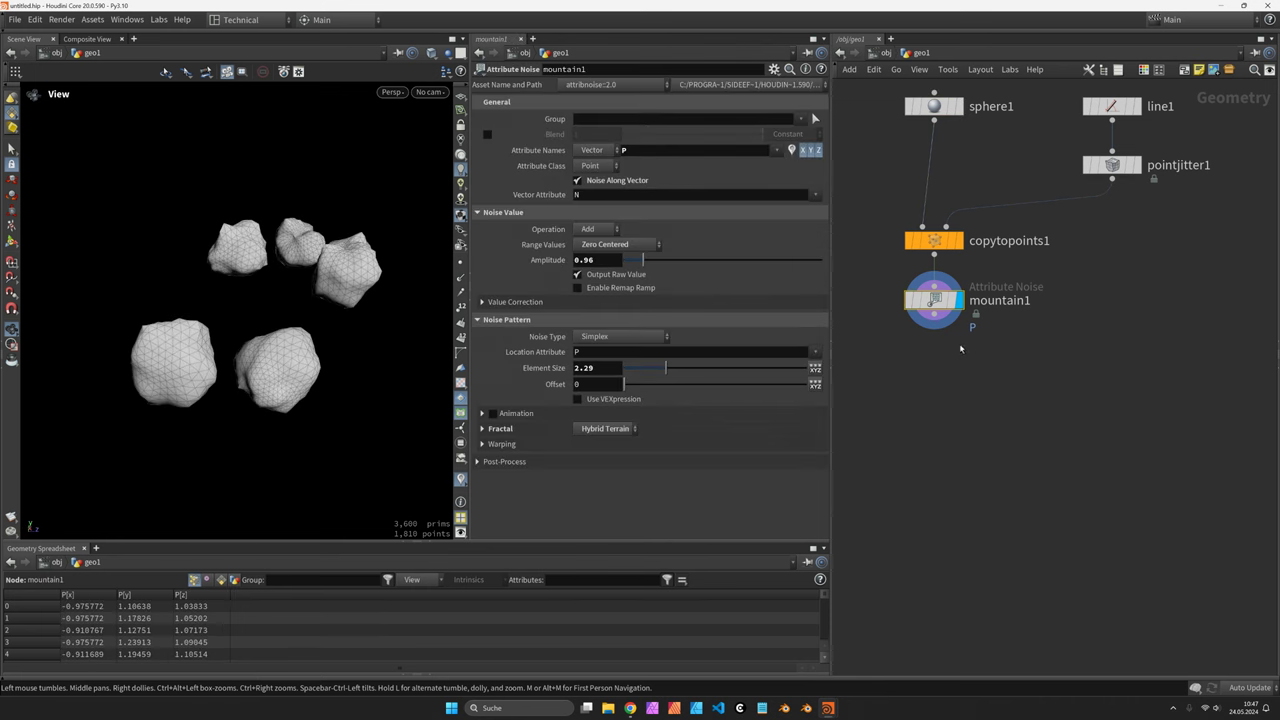
{"action": "left_click", "coordinate": [937, 322]}
{"action": "mouse_move", "coordinate": [985, 348]}
{"action": "left_click", "coordinate": [1051, 354]}
{"action": "left_click", "coordinate": [944, 352]}
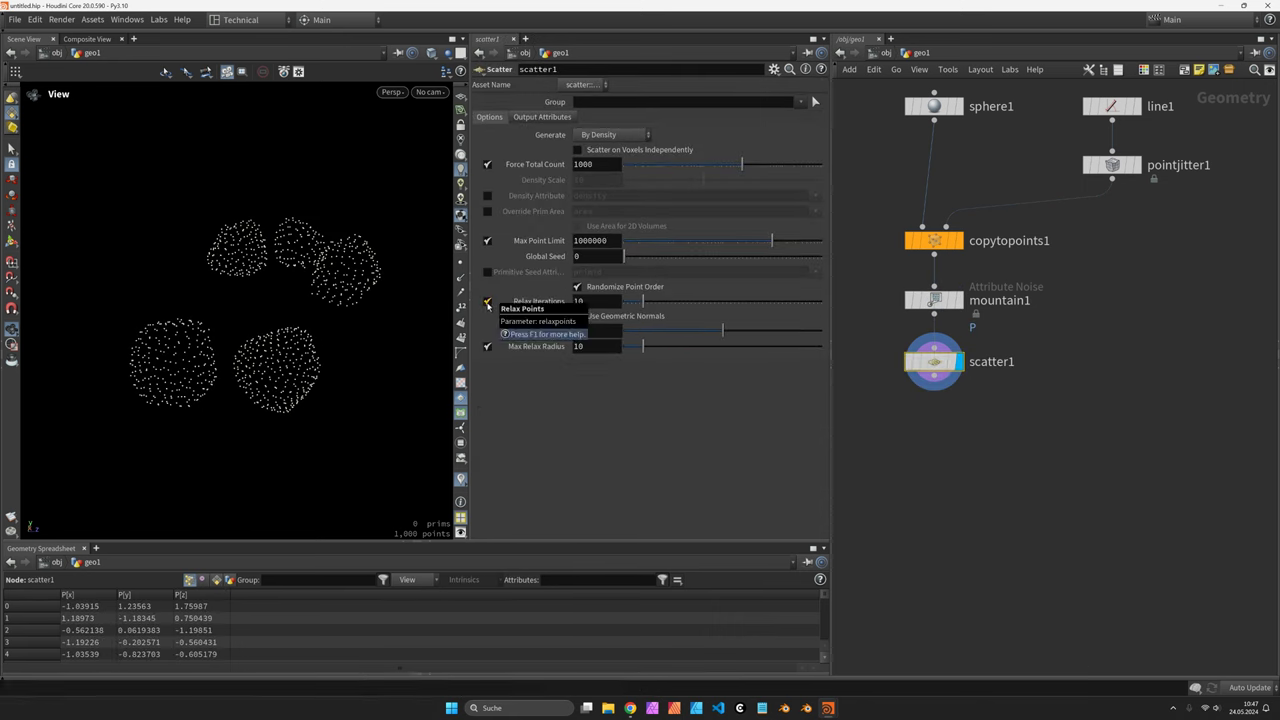
{"action": "left_click", "coordinate": [487, 302]}
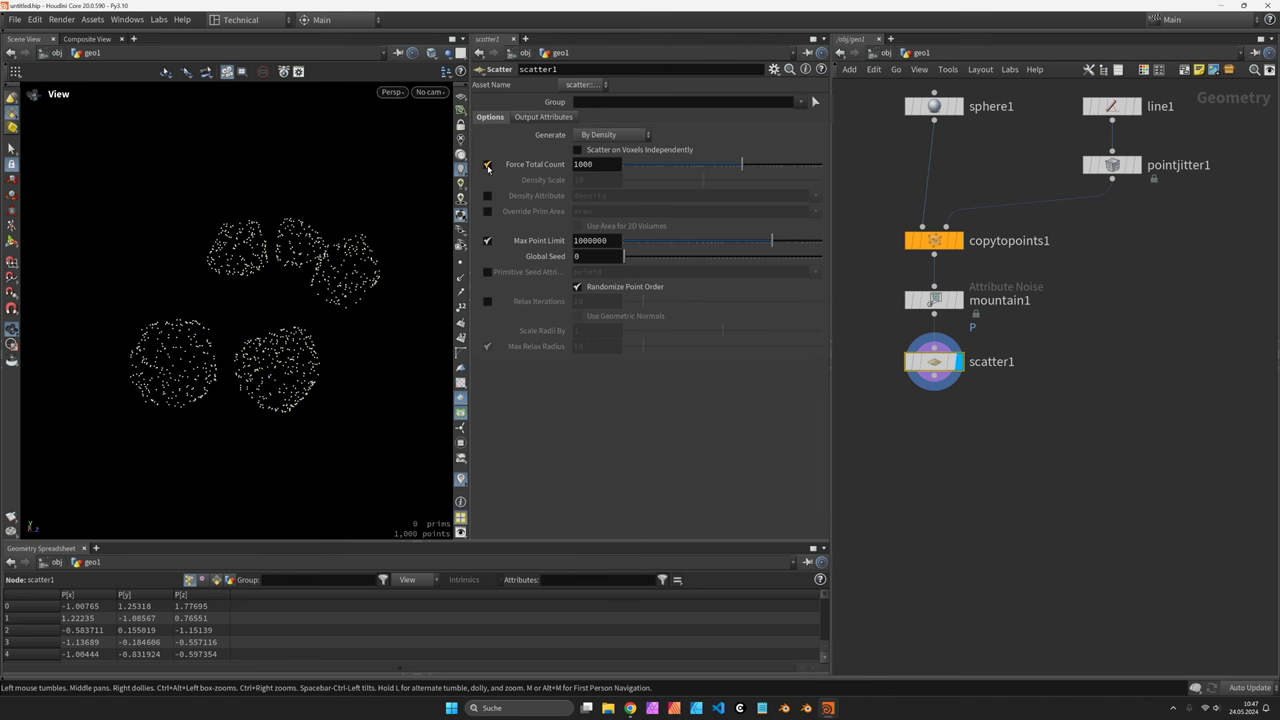
{"action": "left_click", "coordinate": [488, 167]}
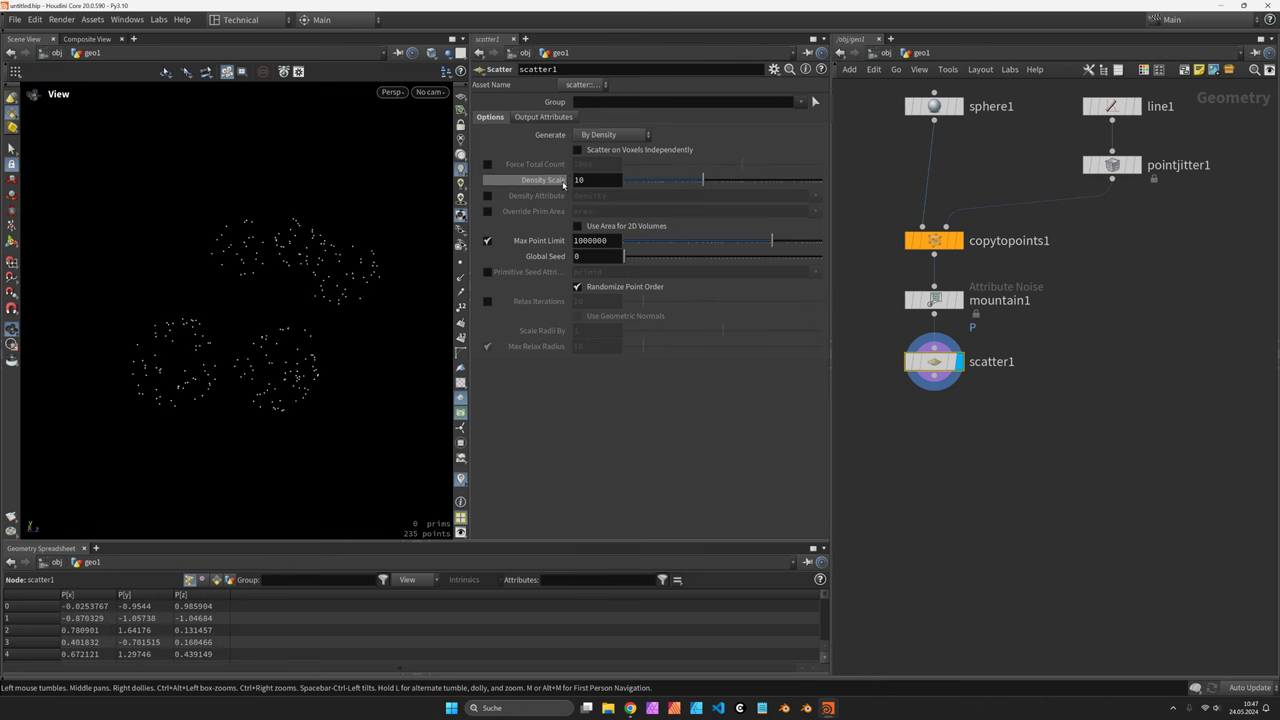
{"action": "middle_click_drag", "start_coordinate": [998, 396], "coordinate": [1015, 346]}
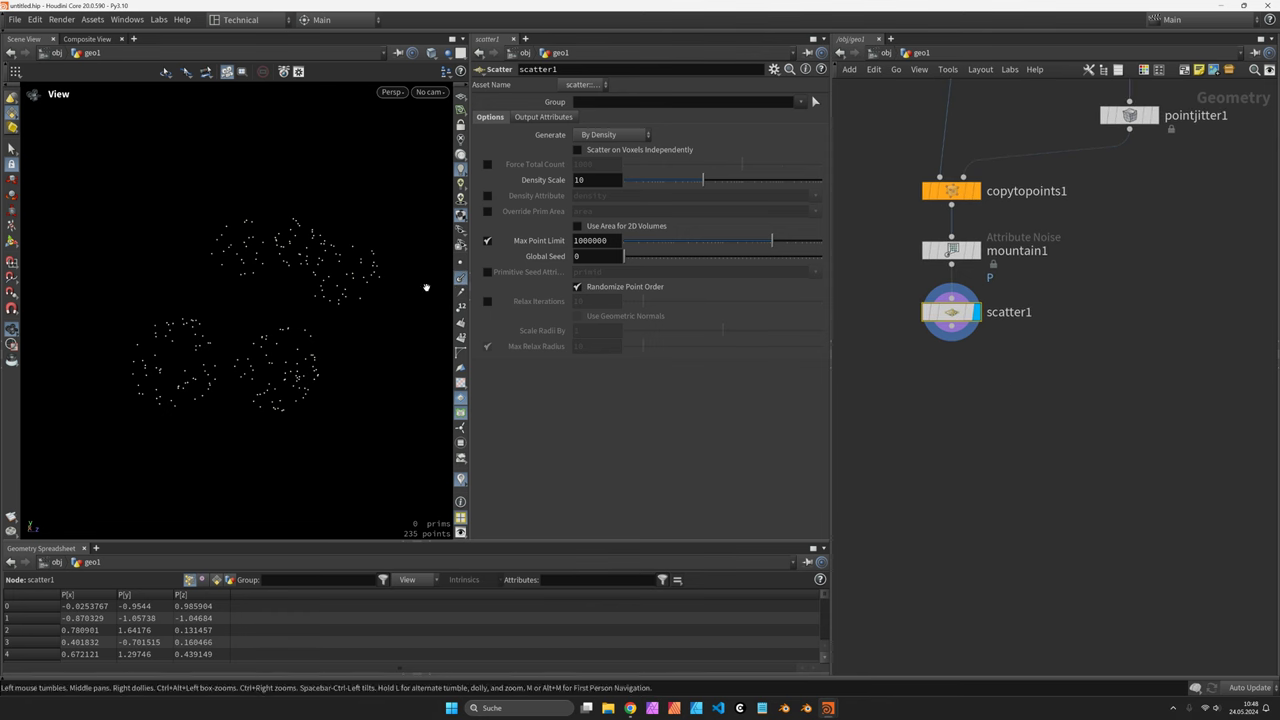
{"action": "left_click_drag", "start_coordinate": [962, 317], "coordinate": [962, 366]}
Insert normal1 between mountain1 and scatter1, showing the 235 points with normals
{"action": "left_click", "coordinate": [977, 250]}
{"action": "key", "text": "Tab"}
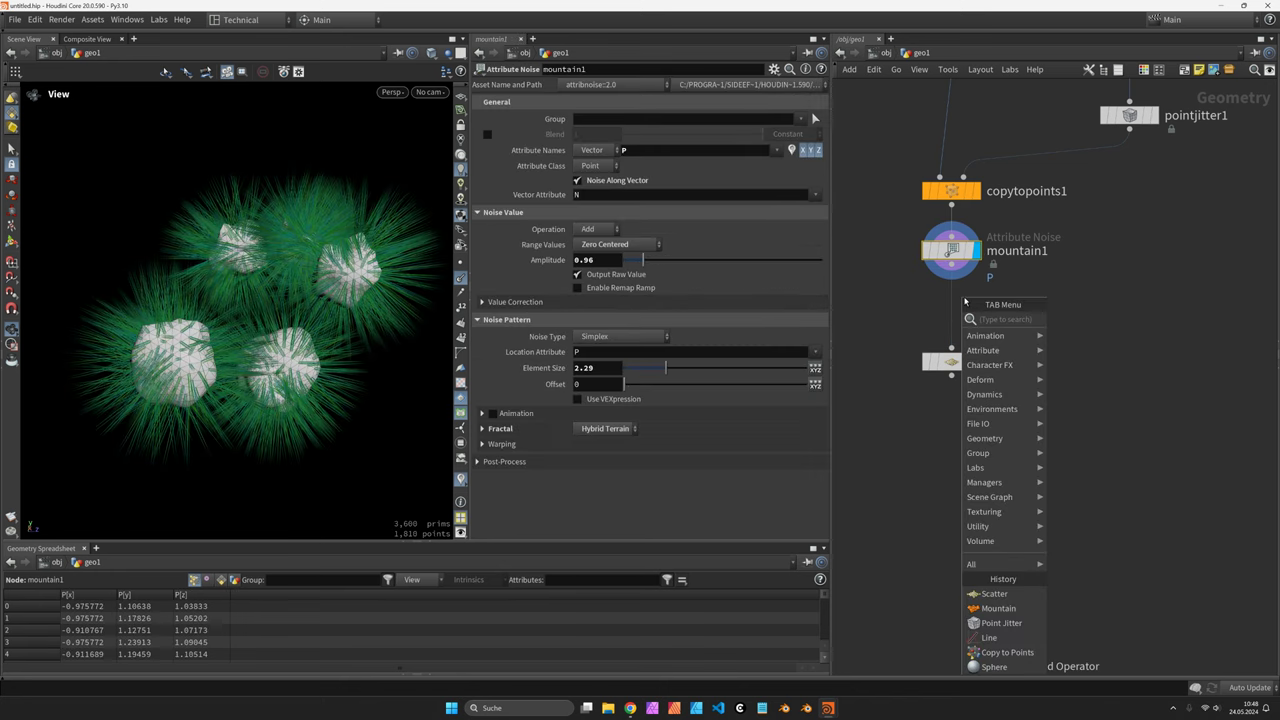
{"action": "type", "text": "normal"}
{"action": "key", "text": "Return"}
{"action": "left_click", "coordinate": [975, 315]}
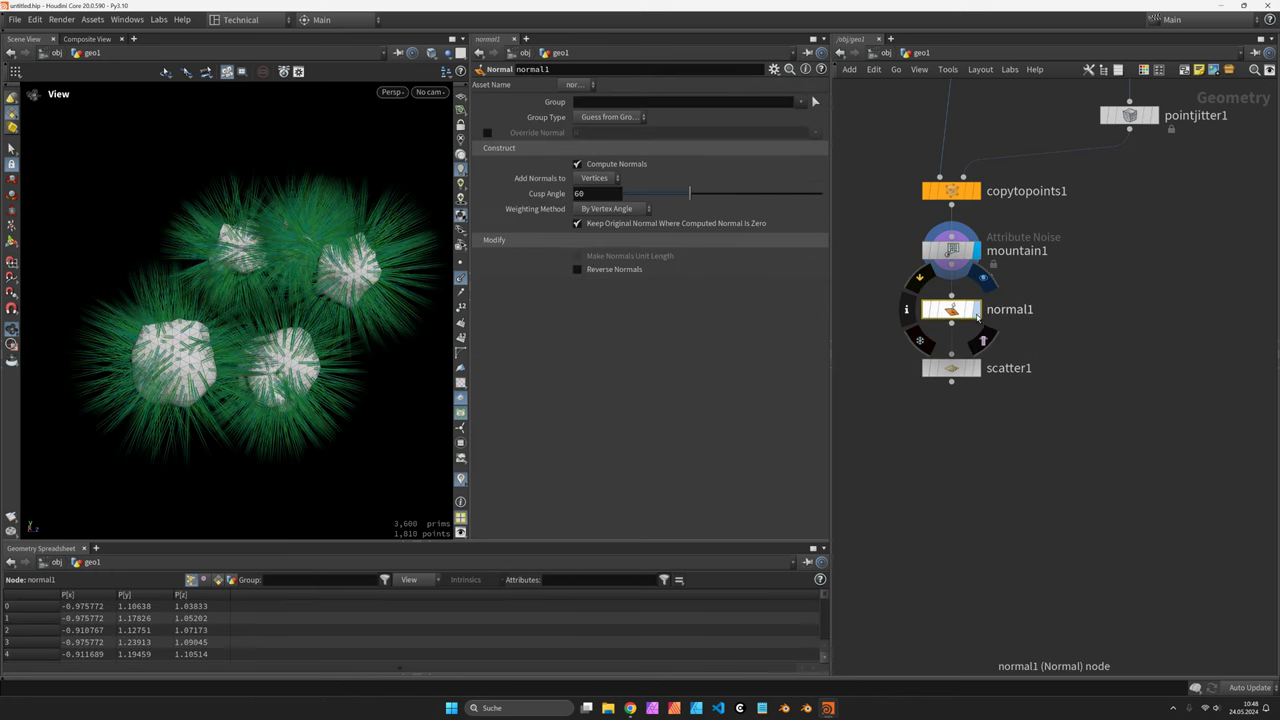
{"action": "left_click", "coordinate": [978, 318]}
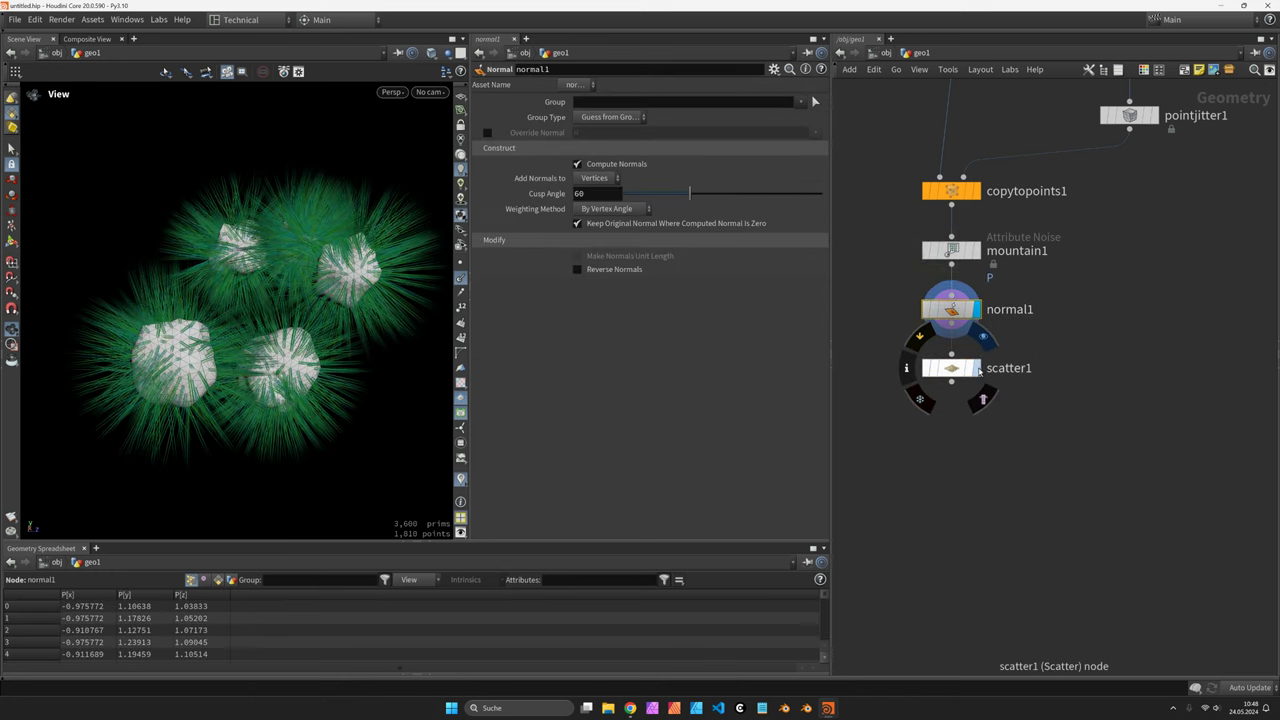
{"action": "left_click", "coordinate": [976, 368]}
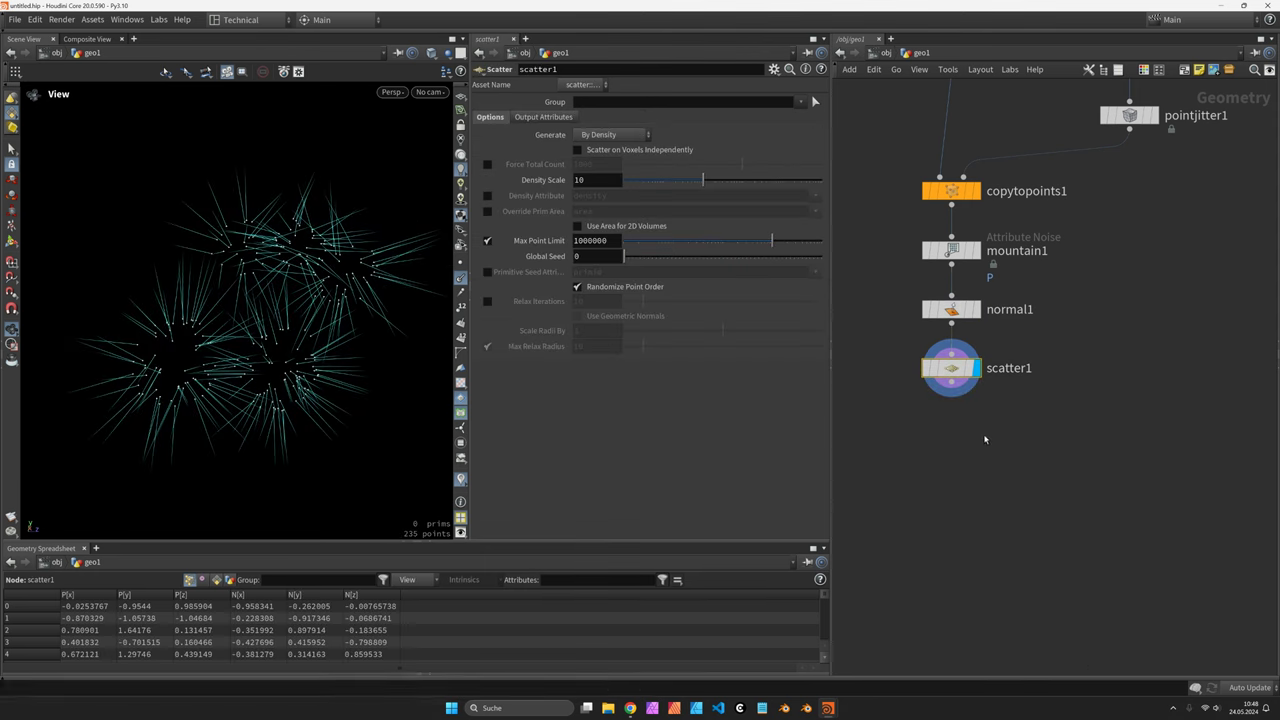
{"action": "left_click_drag", "start_coordinate": [335, 417], "coordinate": [390, 308]}
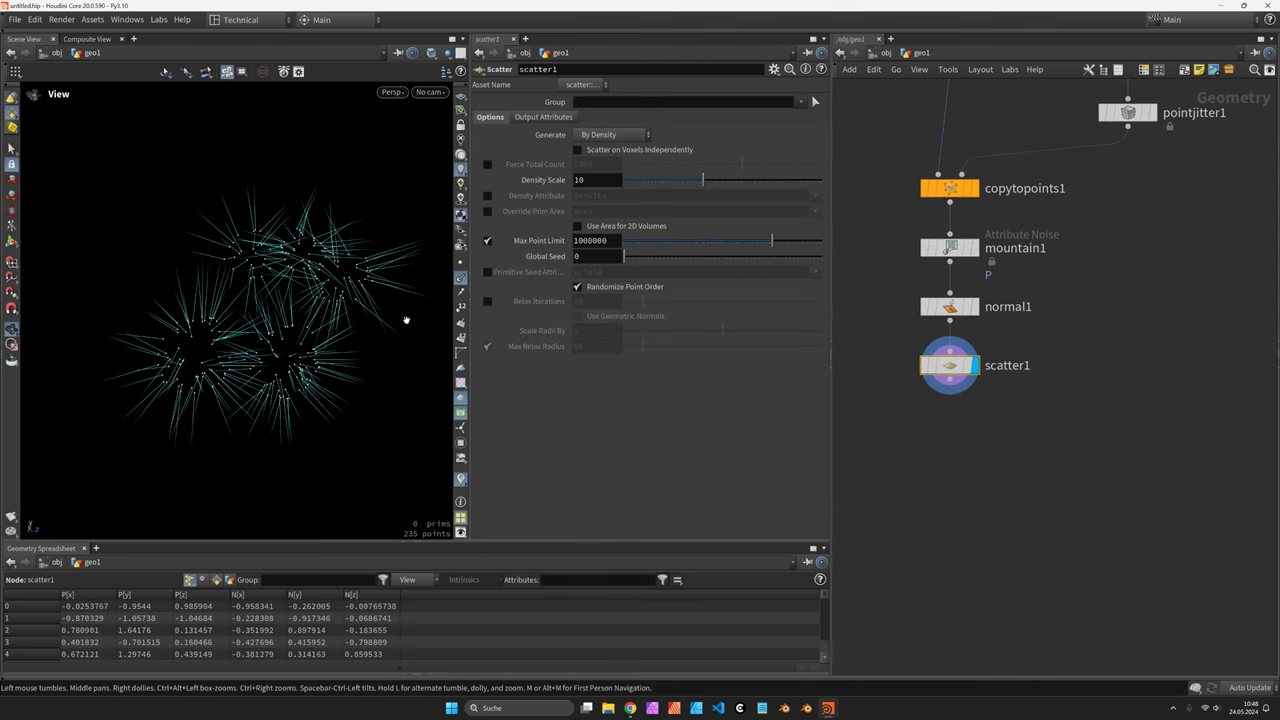
Add a ray1 node after scatter1 with normal1 as collision, and display it
{"action": "key", "text": "Tab"}
{"action": "type", "text": "ra"}
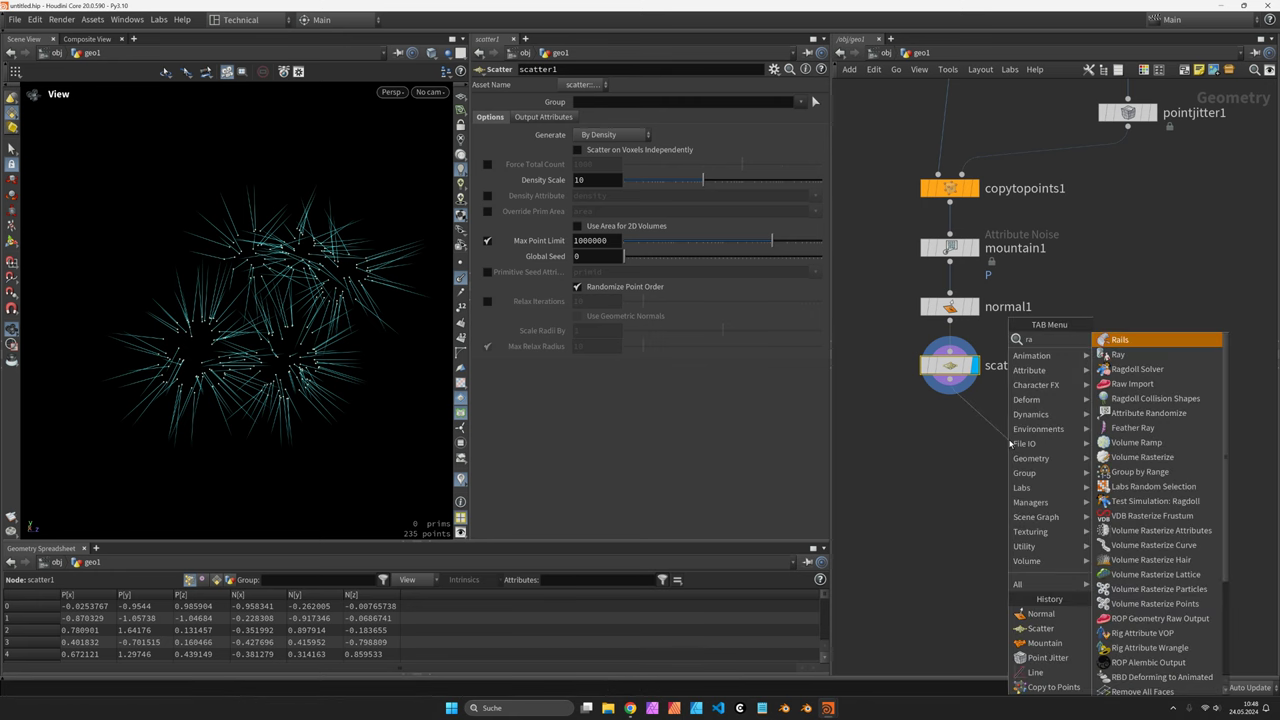
{"action": "type", "text": "y"}
{"action": "key", "text": "Return"}
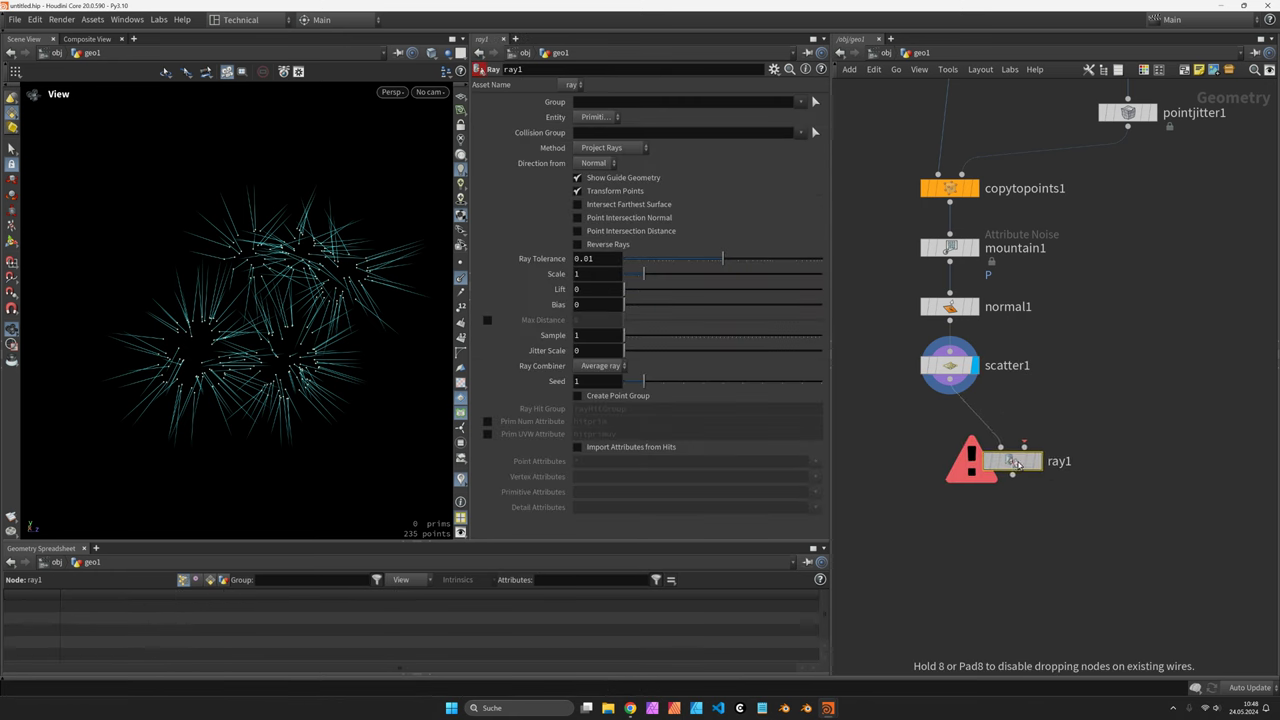
{"action": "left_click", "coordinate": [1018, 463]}
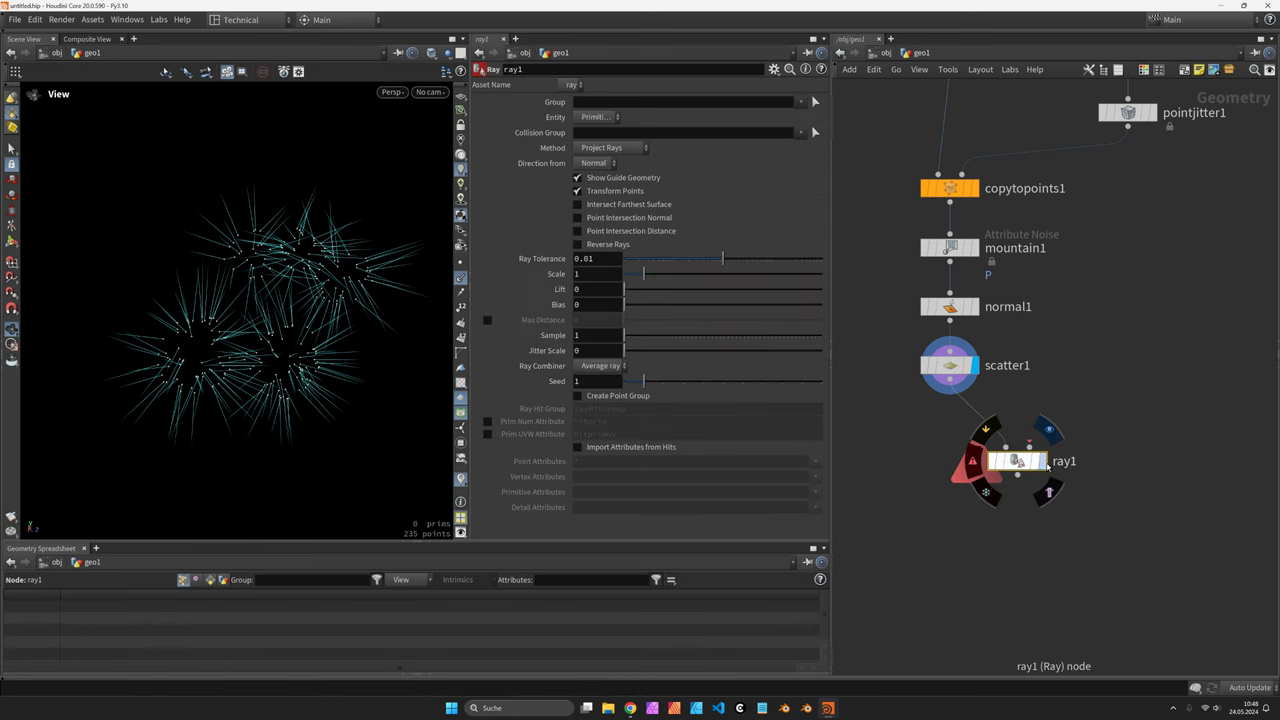
{"action": "left_click", "coordinate": [977, 259]}
{"action": "left_click", "coordinate": [964, 328]}
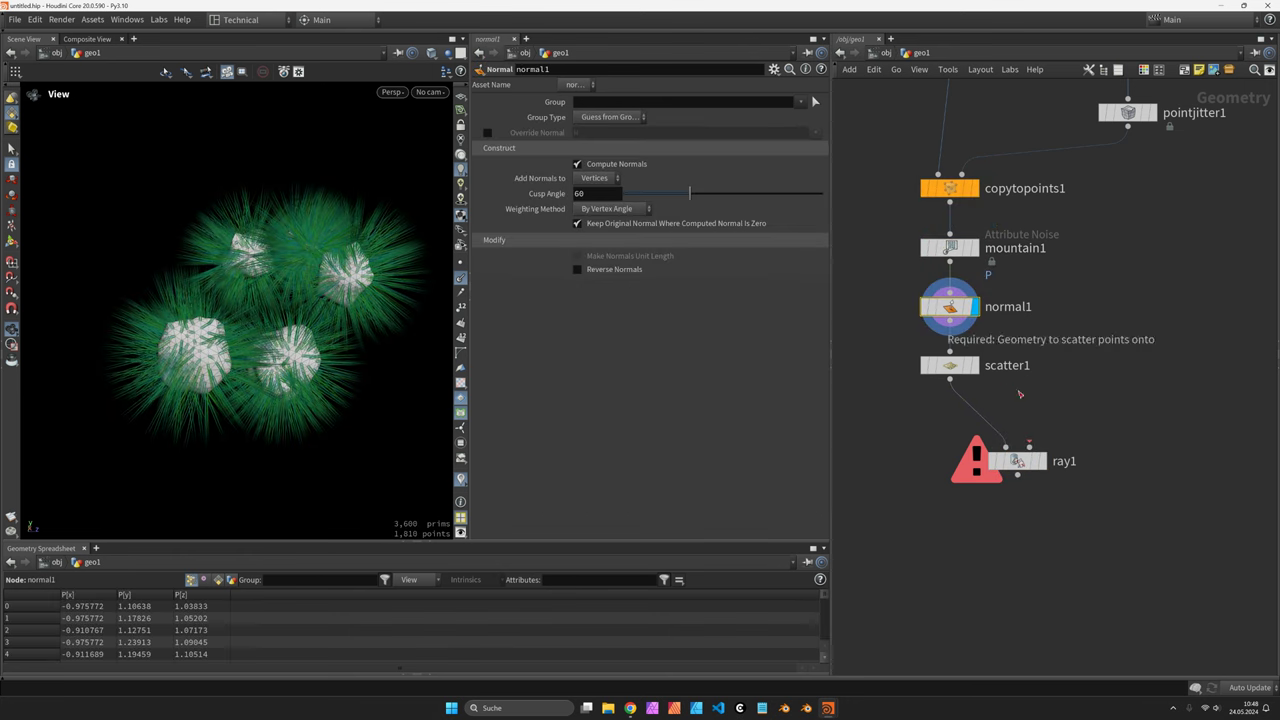
{"action": "left_click_drag", "start_coordinate": [949, 365], "coordinate": [868, 389]}
{"action": "left_click_drag", "start_coordinate": [1018, 461], "coordinate": [952, 463]}
{"action": "left_click", "coordinate": [975, 464]}
{"action": "left_click", "coordinate": [952, 463]}
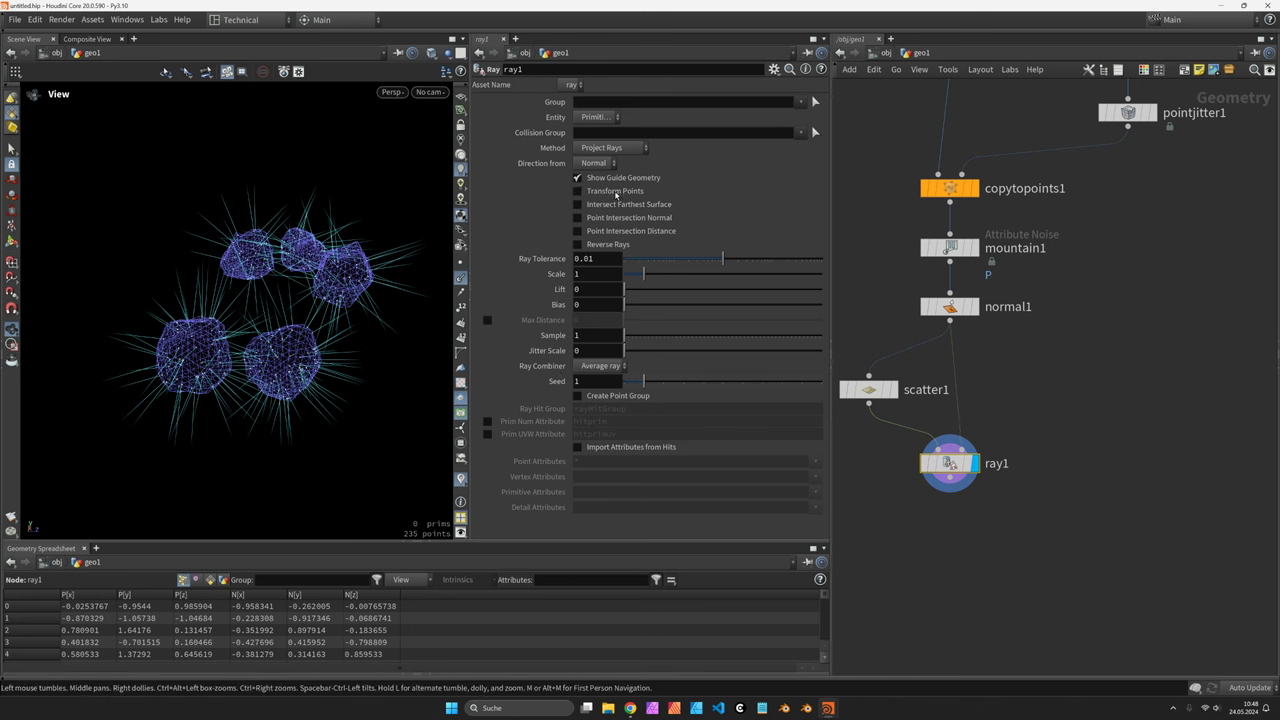
Turn off Transform Points and guide, store hit distance and rayHitGroup, bias 0.001
{"action": "left_click", "coordinate": [616, 194]}
{"action": "left_click", "coordinate": [622, 178]}
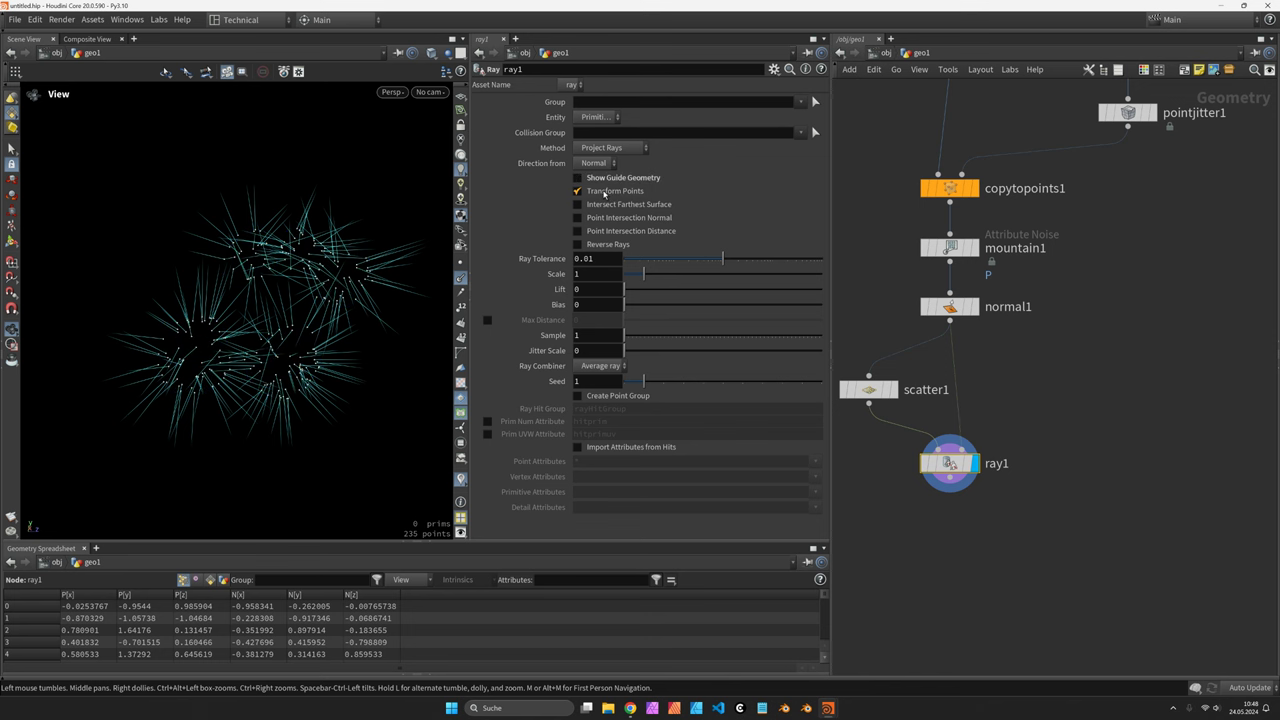
{"action": "left_click", "coordinate": [608, 194]}
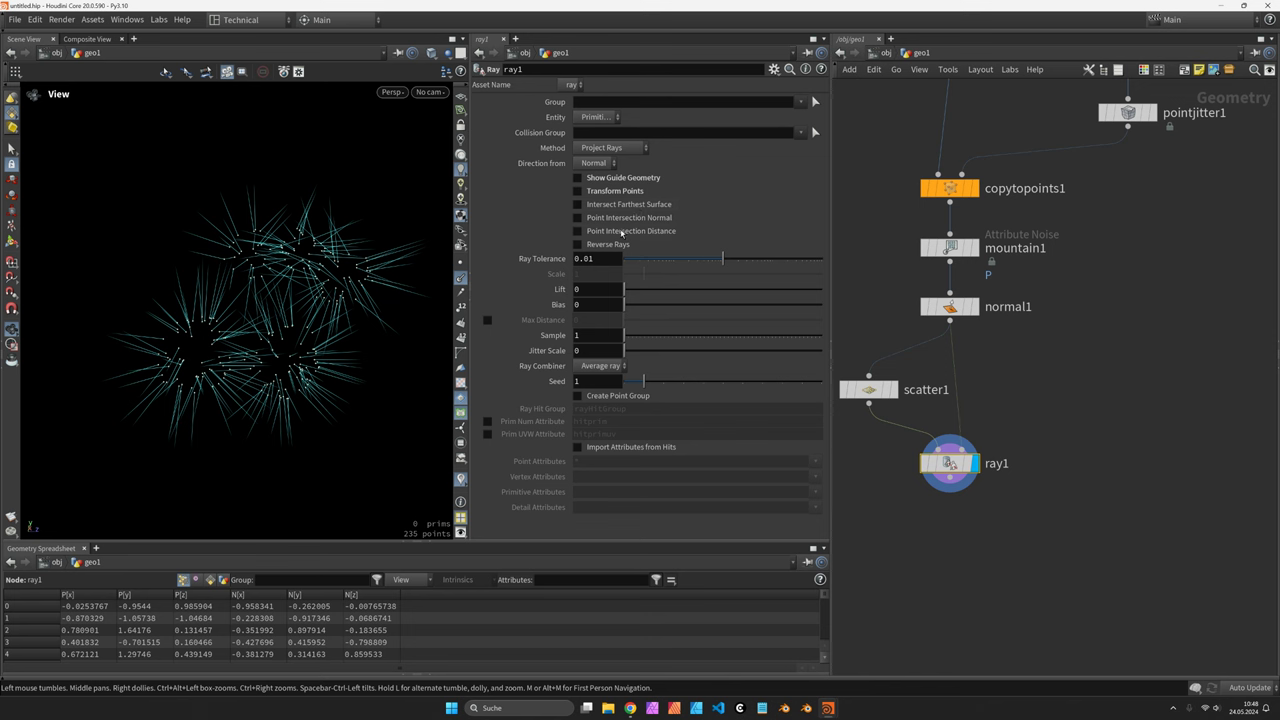
{"action": "left_click", "coordinate": [631, 232]}
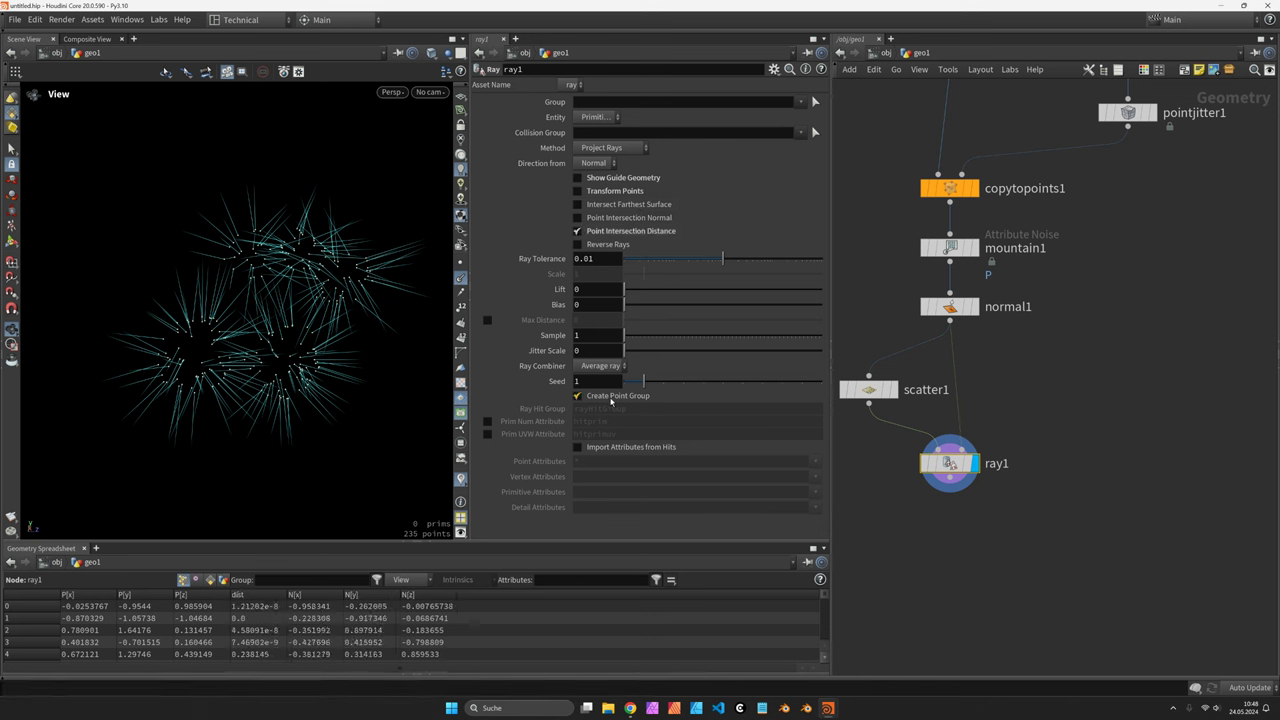
{"action": "left_click", "coordinate": [611, 396]}
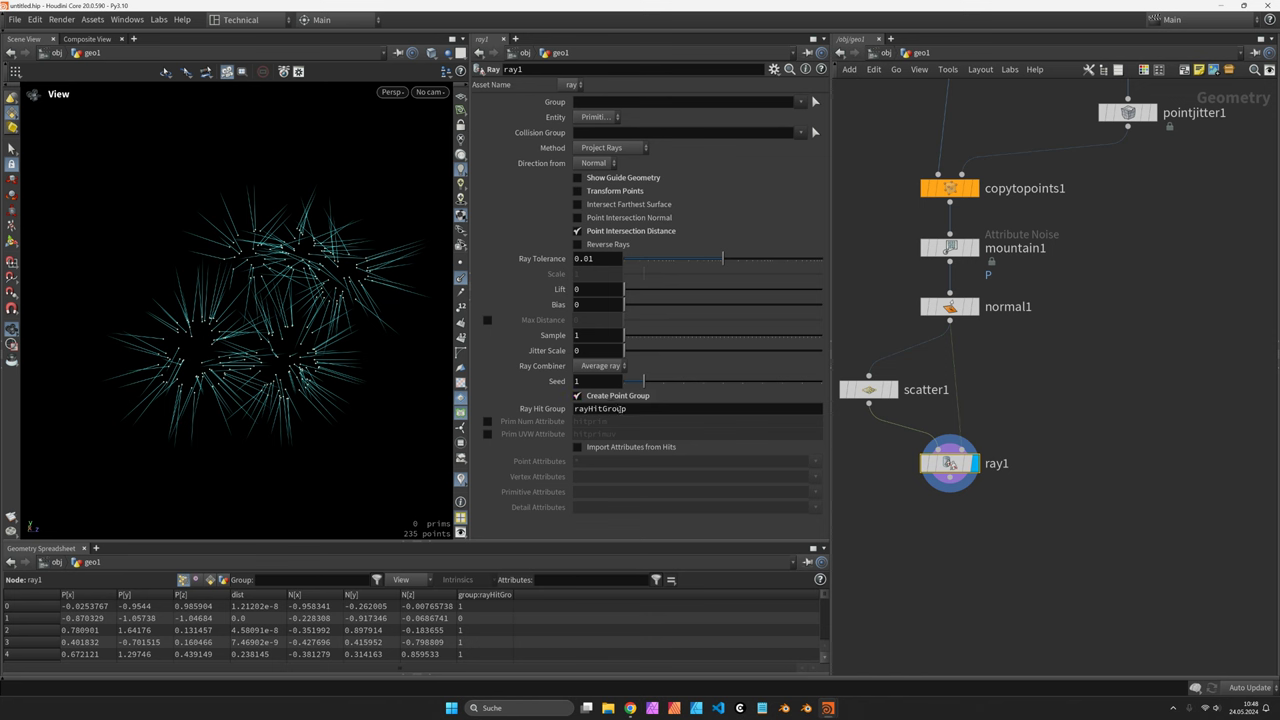
{"action": "mouse_move", "coordinate": [560, 313]}
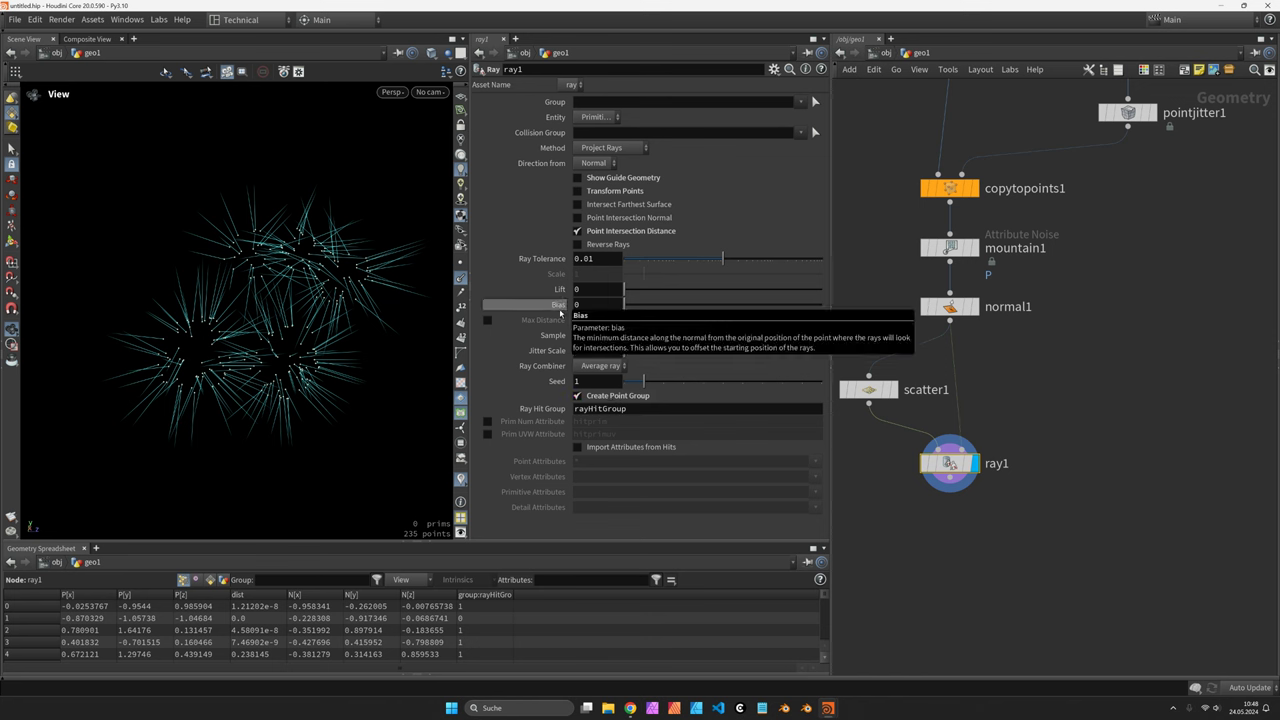
{"action": "left_click", "coordinate": [598, 308]}
{"action": "type", "text": ".001"}
{"action": "key", "text": "Return"}
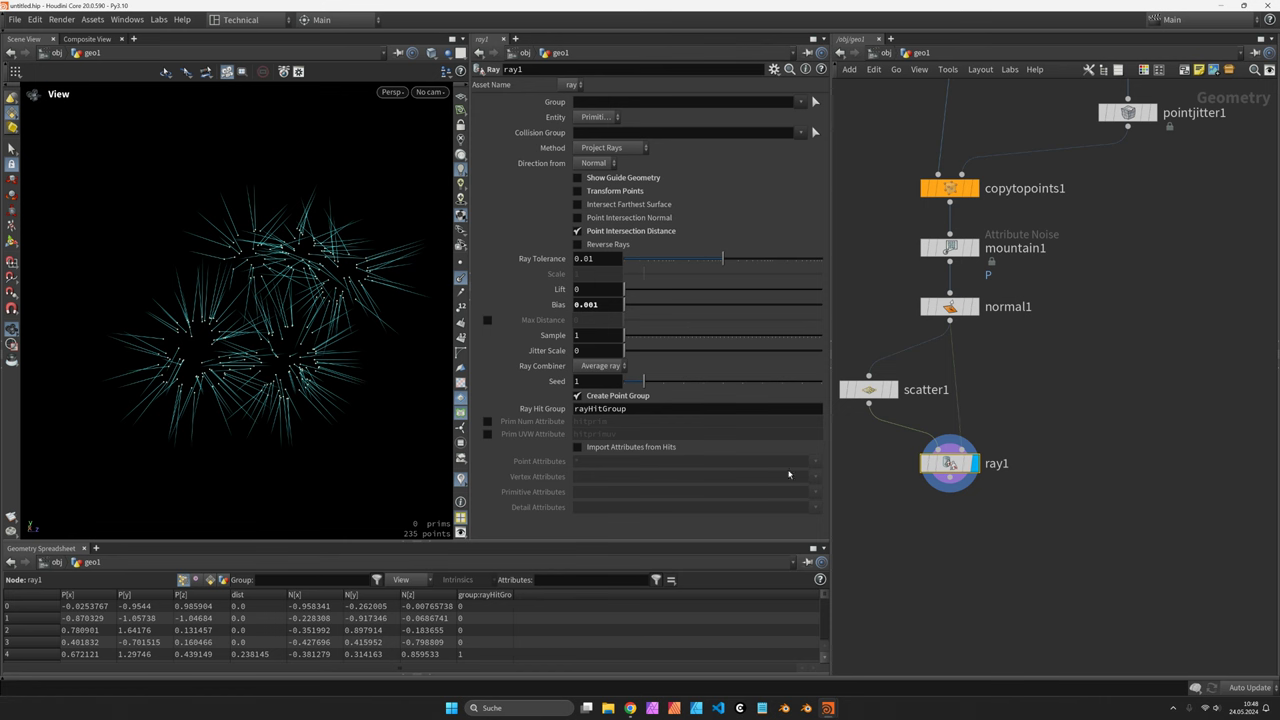
Add blast1 on Points with Delete Non Selected, keeping only the 20 rayHitGroup points
{"action": "key", "text": "Tab"}
{"action": "type", "text": "blast"}
{"action": "key", "text": "Return"}
{"action": "left_click", "coordinate": [630, 119]}
{"action": "left_click", "coordinate": [605, 159]}
{"action": "left_click", "coordinate": [800, 102]}
{"action": "left_click", "coordinate": [820, 117]}
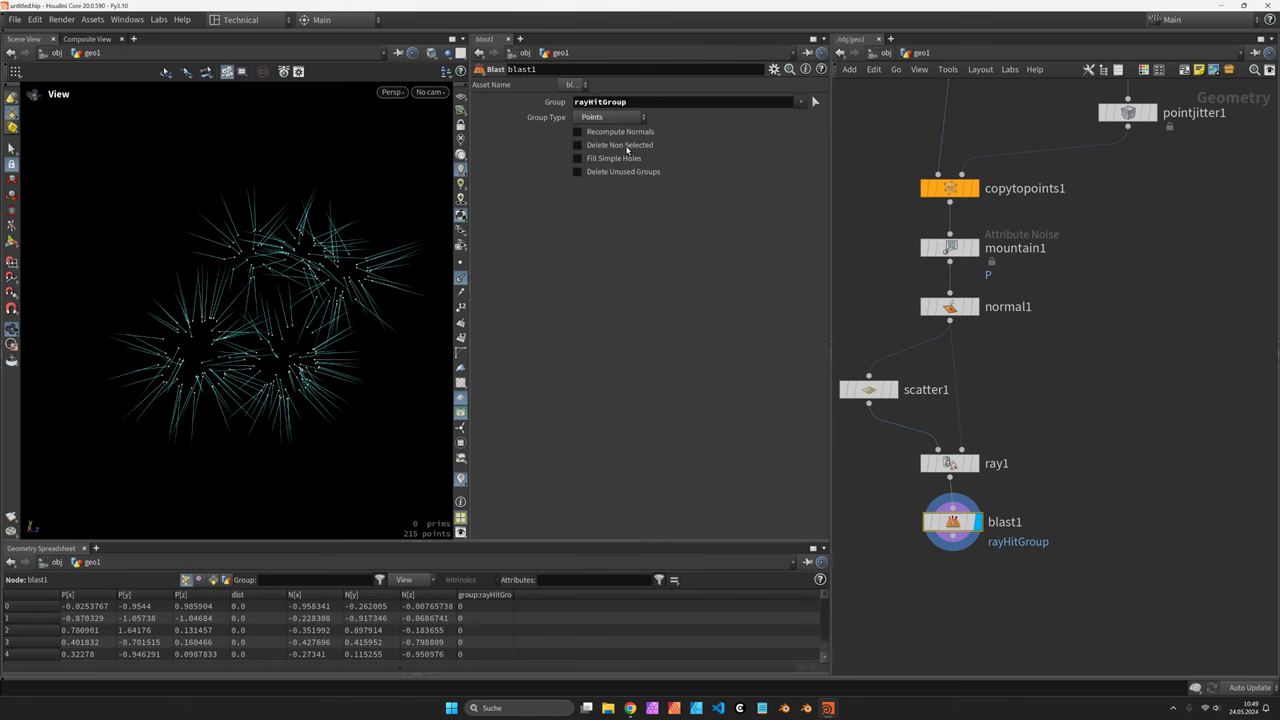
{"action": "left_click", "coordinate": [628, 145]}
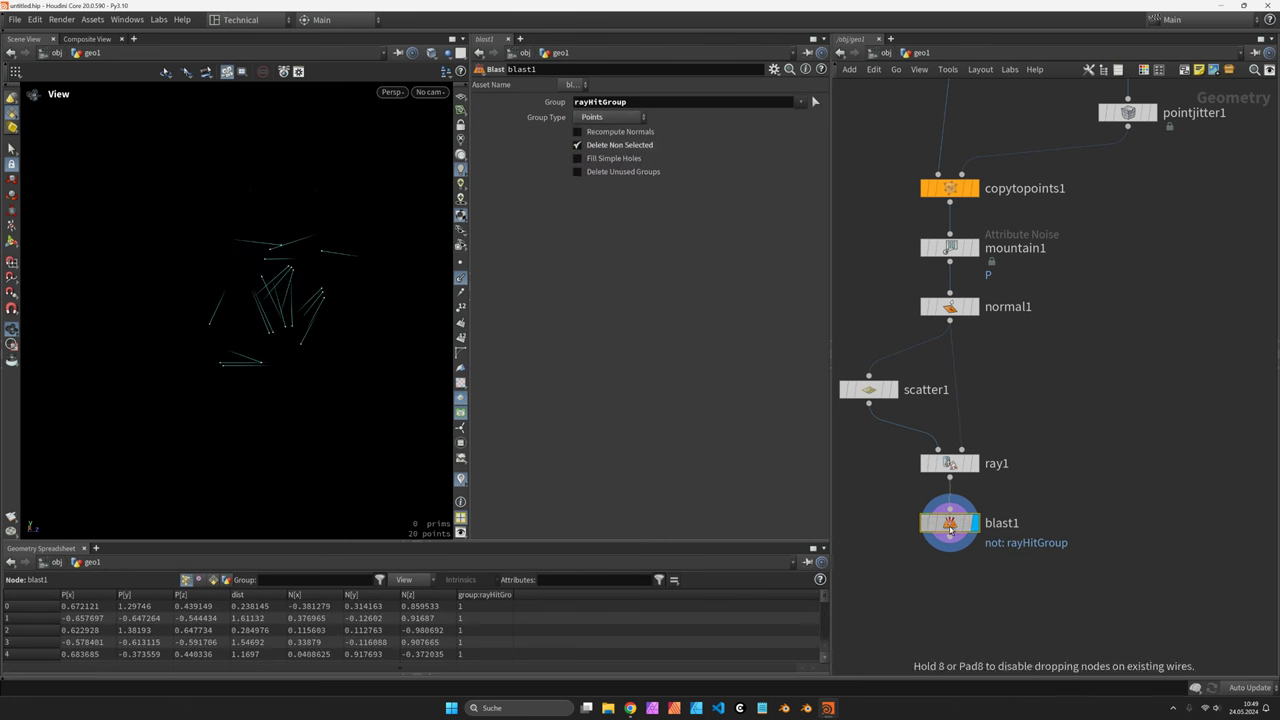
{"action": "middle_click_drag", "start_coordinate": [955, 530], "coordinate": [968, 467]}
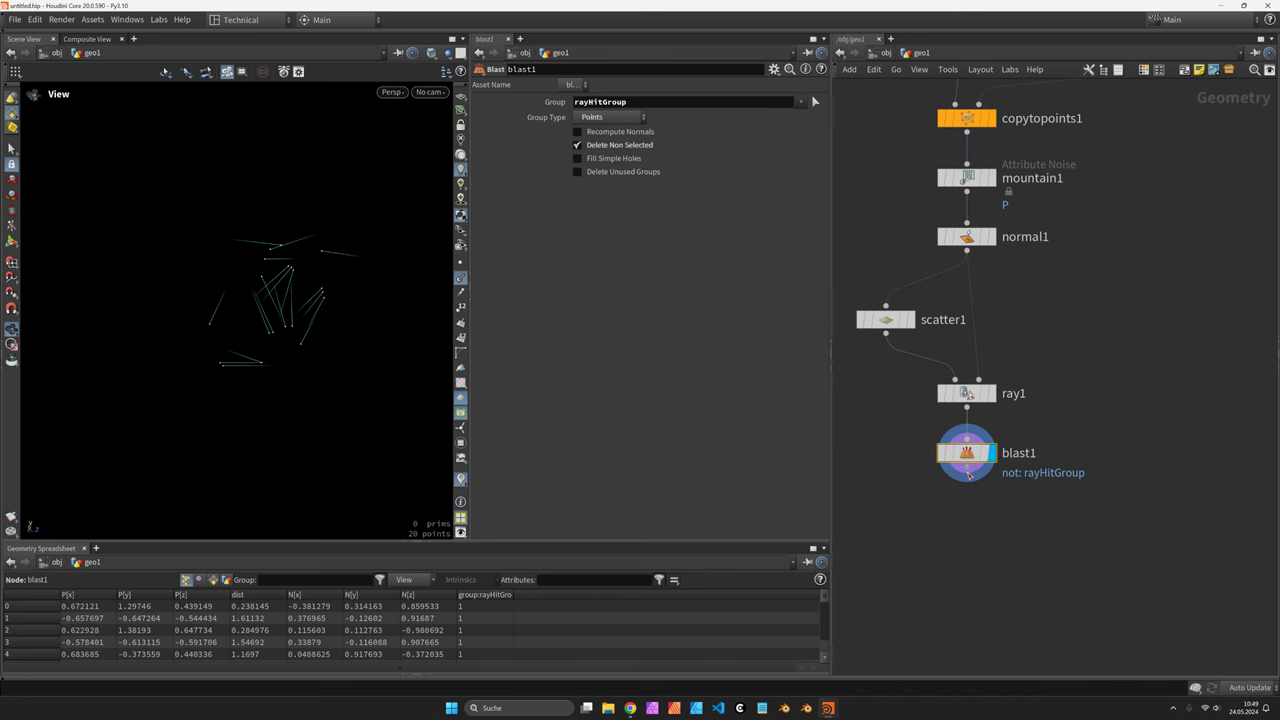
{"action": "key", "text": "Tab"}
Add an Attribute Wrangle (awr) below the blast node
{"action": "type", "text": "awr"}
{"action": "key", "text": "Return"}
{"action": "left_click", "coordinate": [973, 511]}
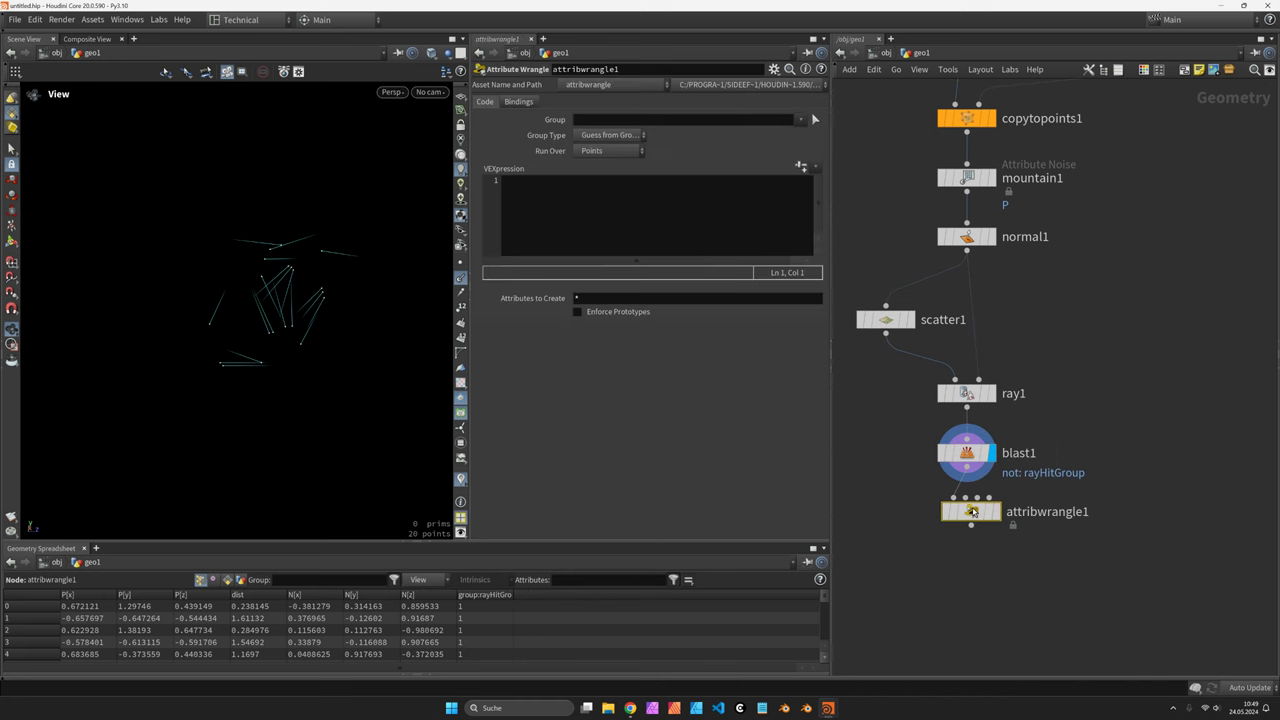
{"action": "mouse_move", "coordinate": [991, 515]}
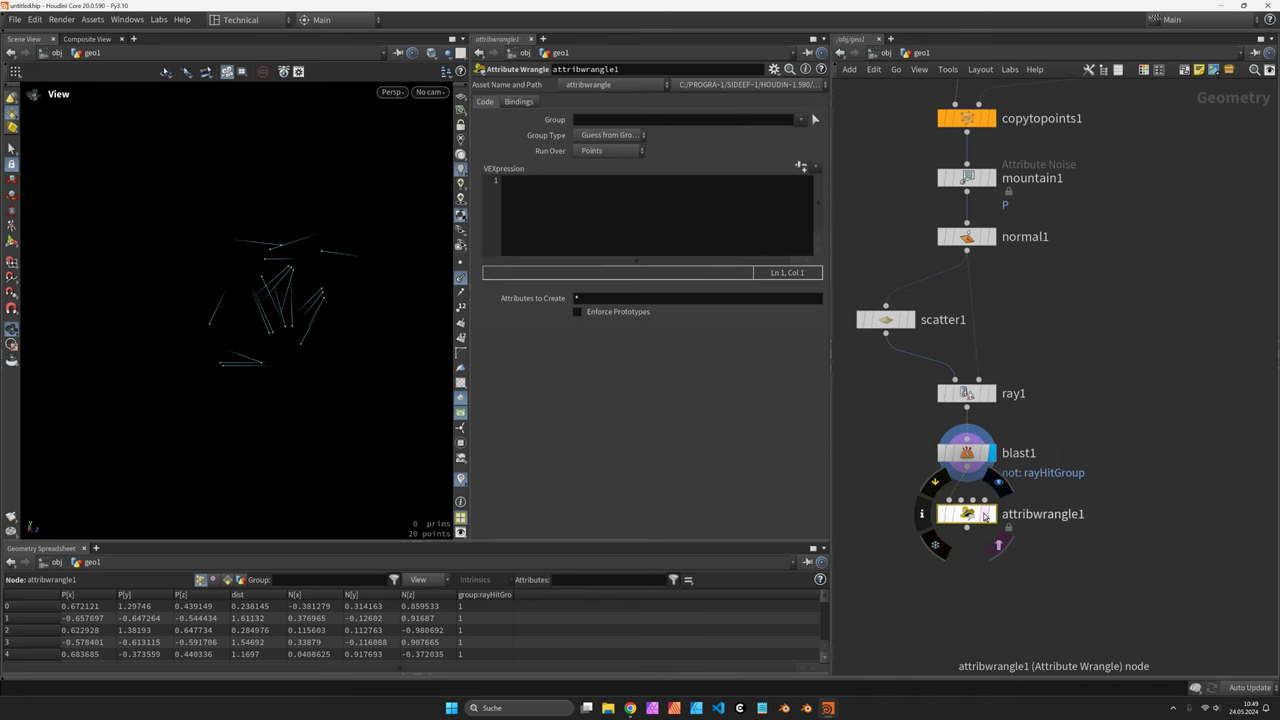
{"action": "left_click", "coordinate": [604, 219]}
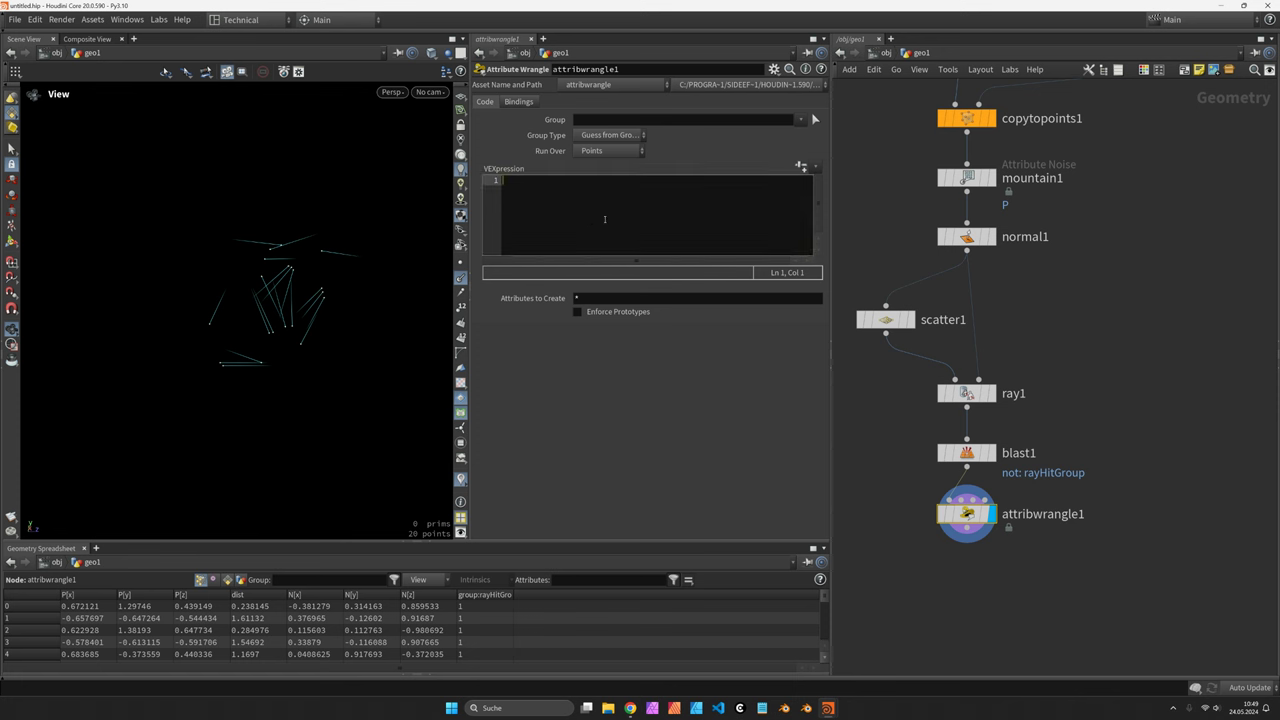
{"action": "type", "text": "vector pos = v@P +"}
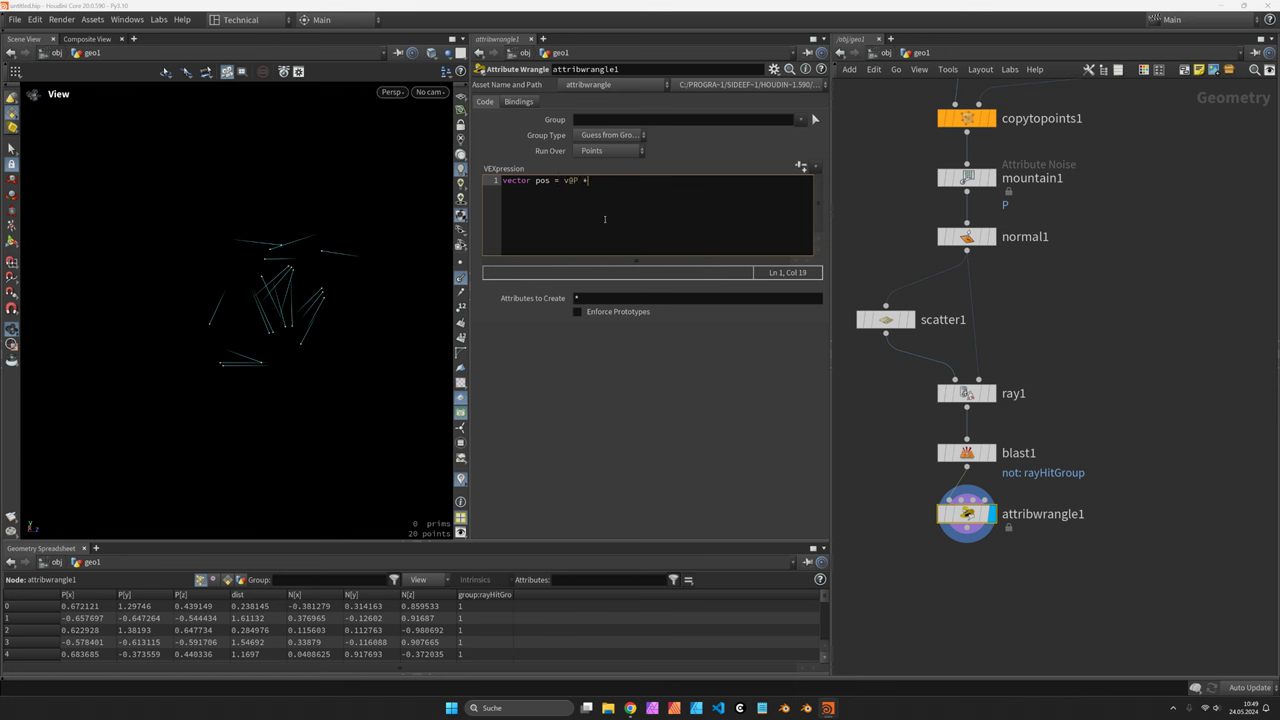
{"action": "type", "text": " norma"}
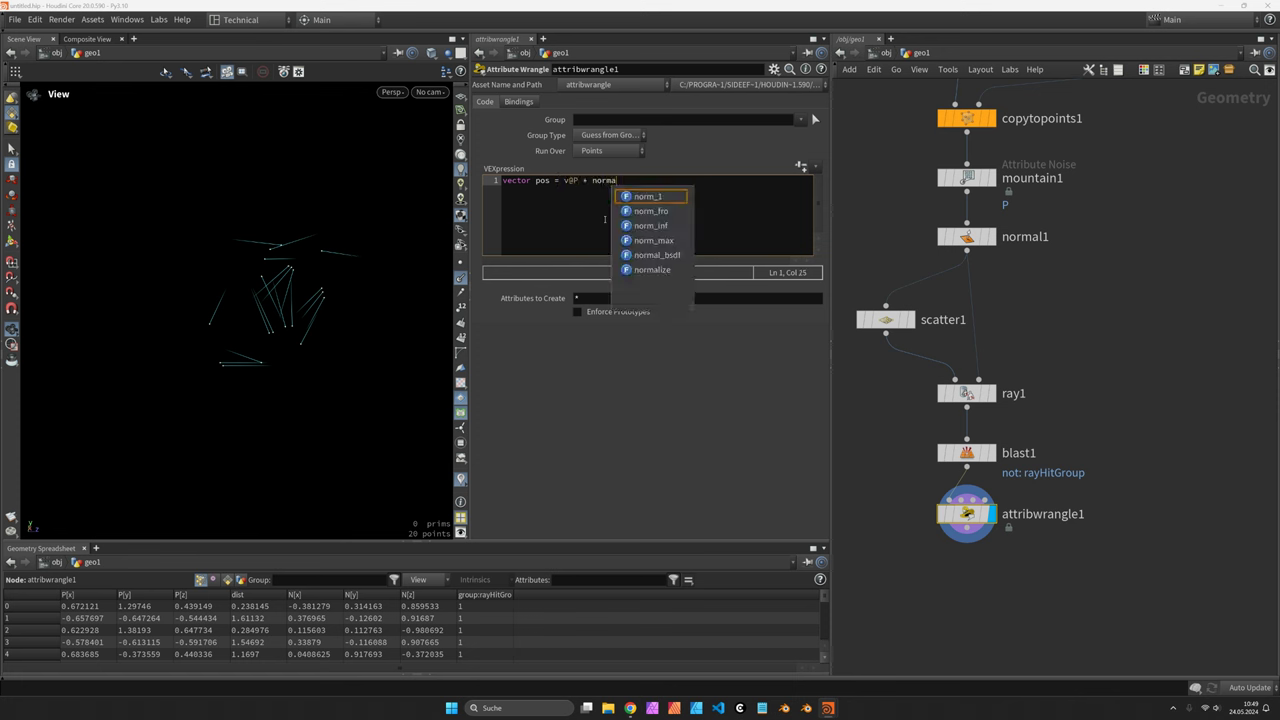
{"action": "type", "text": "lize("}
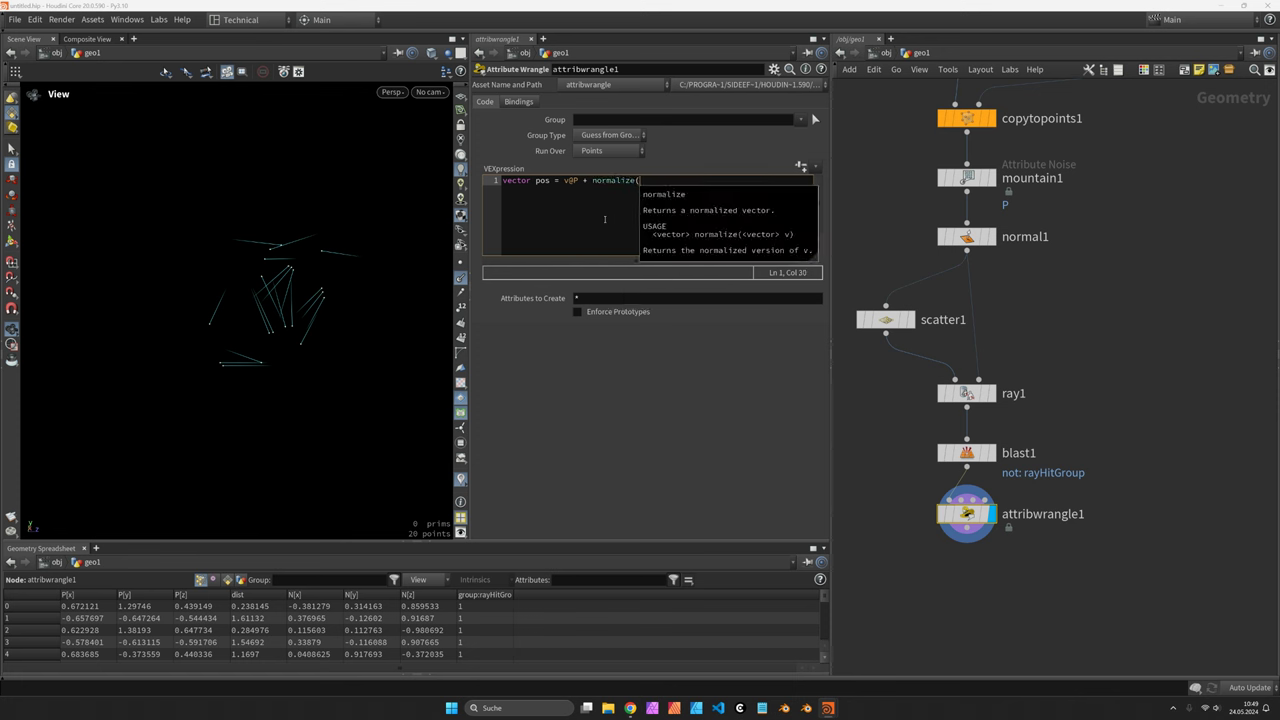
{"action": "type", "text": "v@N"}
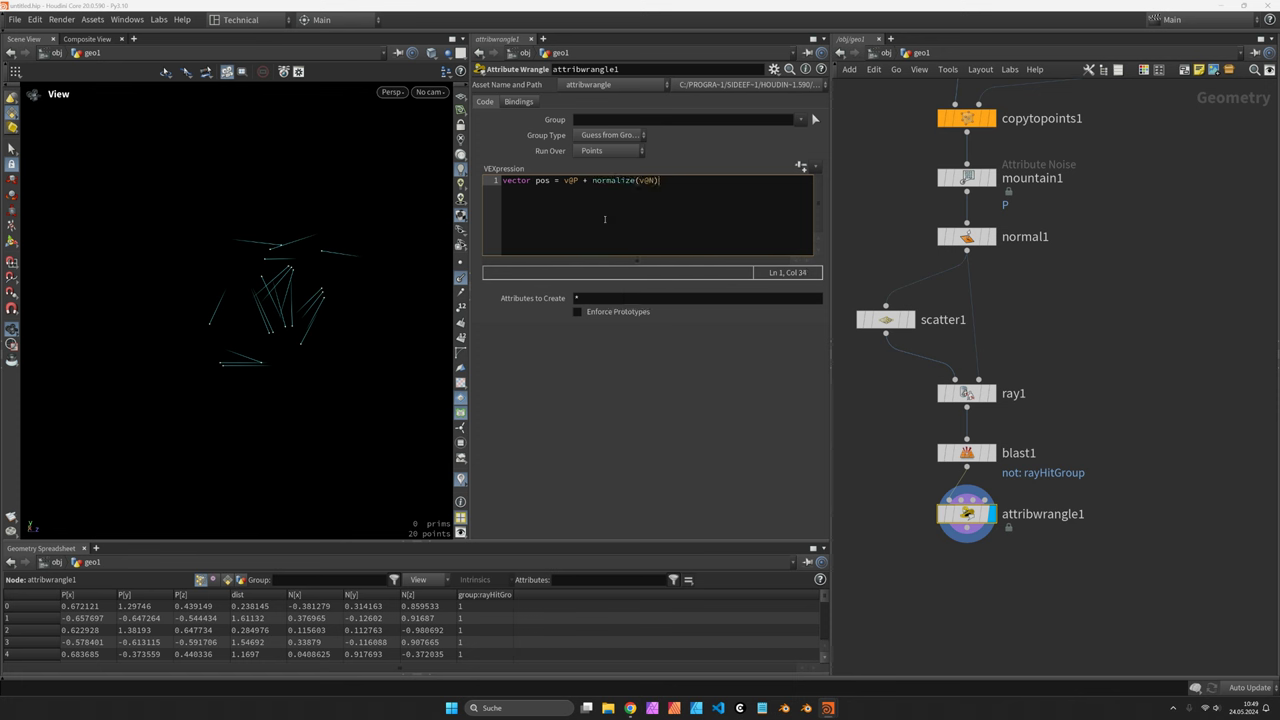
{"action": "type", "text": ") * f@dist"}
{"action": "key", "text": "Return"}
{"action": "key", "text": "Return"}
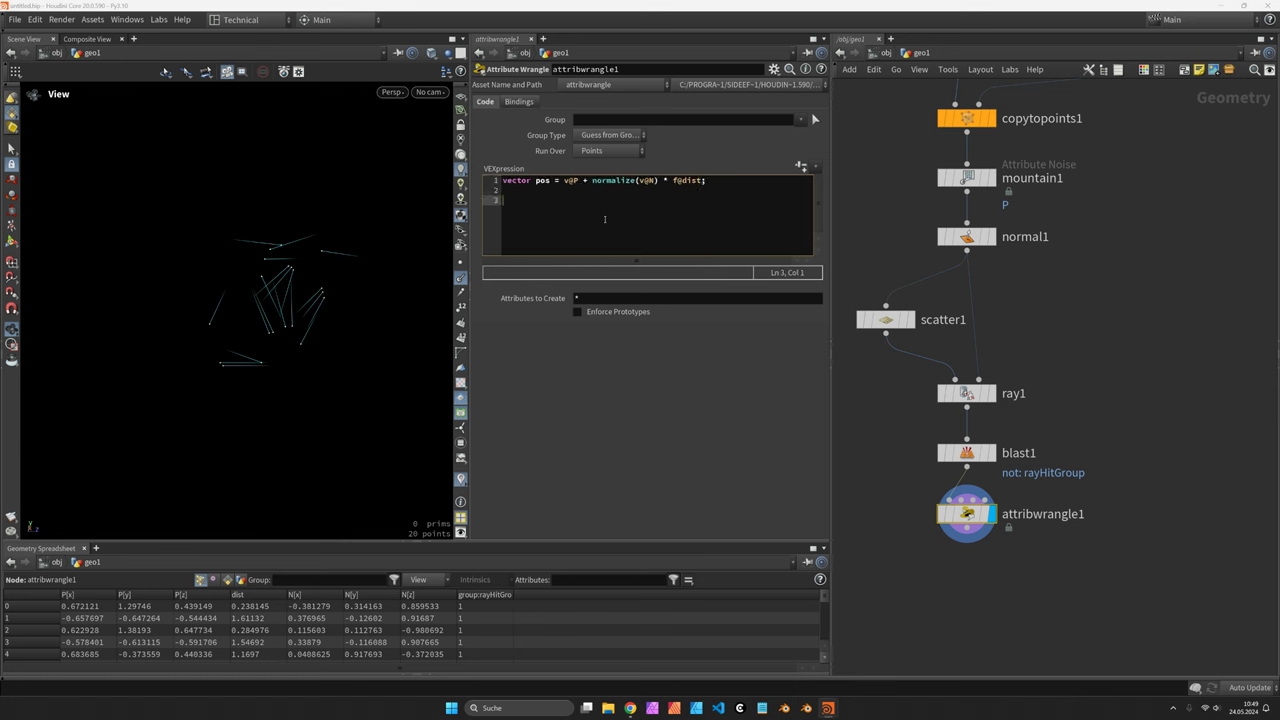
{"action": "type", "text": "int pt = addpo"}
{"action": "left_click", "coordinate": [604, 217]}
{"action": "type", "text": "(0, pos);"}
Add addprim(0, 'polyline', i@ptnum, pt) for 20 strands, shown with normal1's rock wireframes
{"action": "left_click_drag", "start_coordinate": [286, 243], "coordinate": [305, 285]}
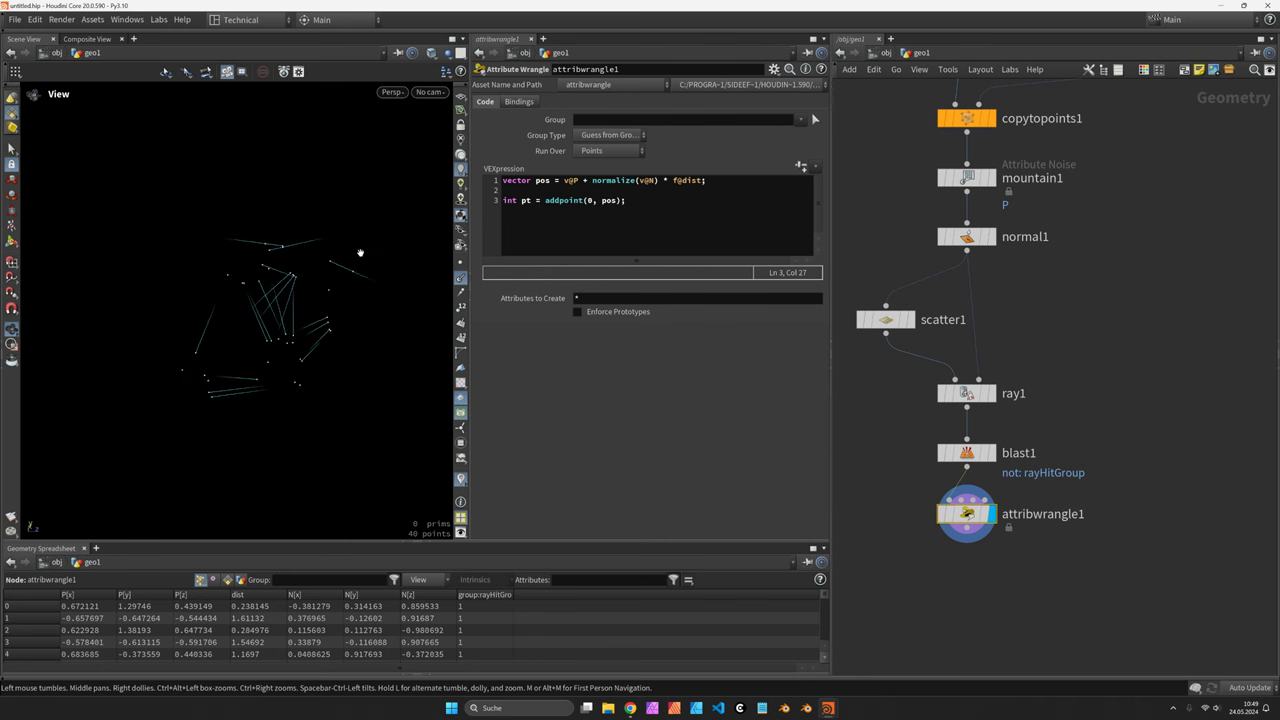
{"action": "left_click", "coordinate": [651, 203]}
{"action": "key", "text": "Return"}
{"action": "key", "text": "Return"}
{"action": "type", "text": "addpr"}
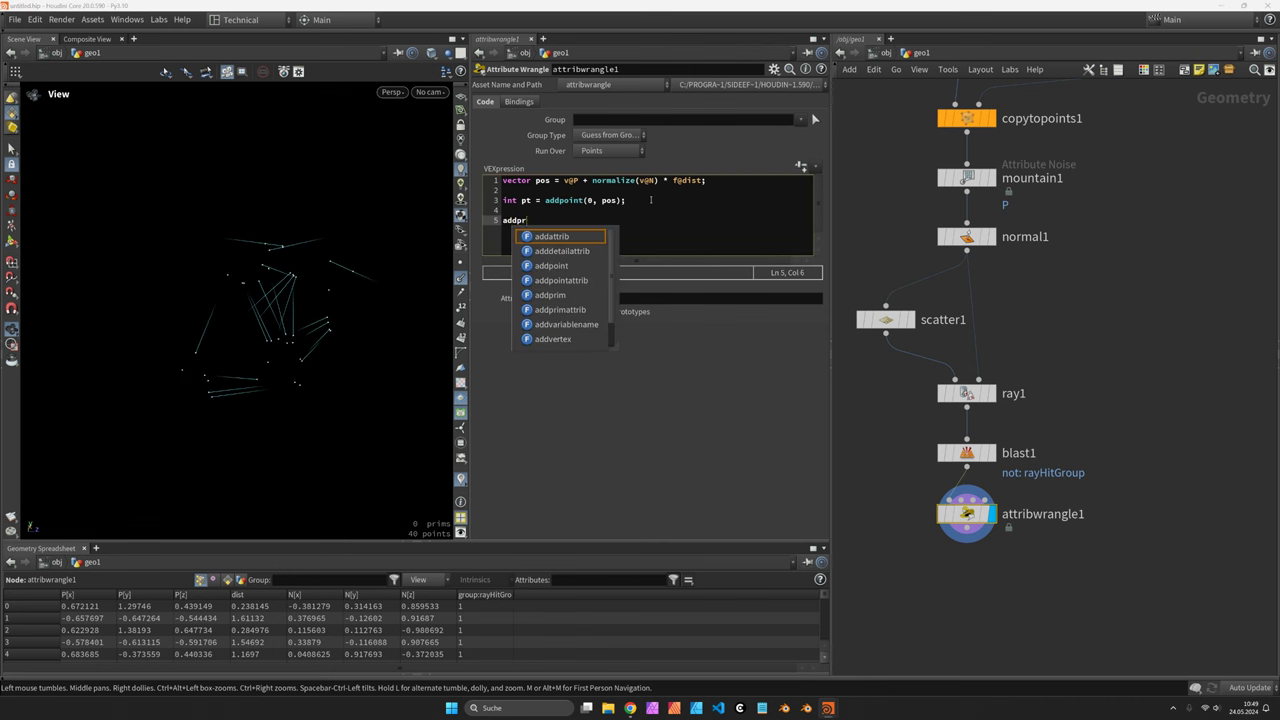
{"action": "type", "text": "im(0, 'polyline"}
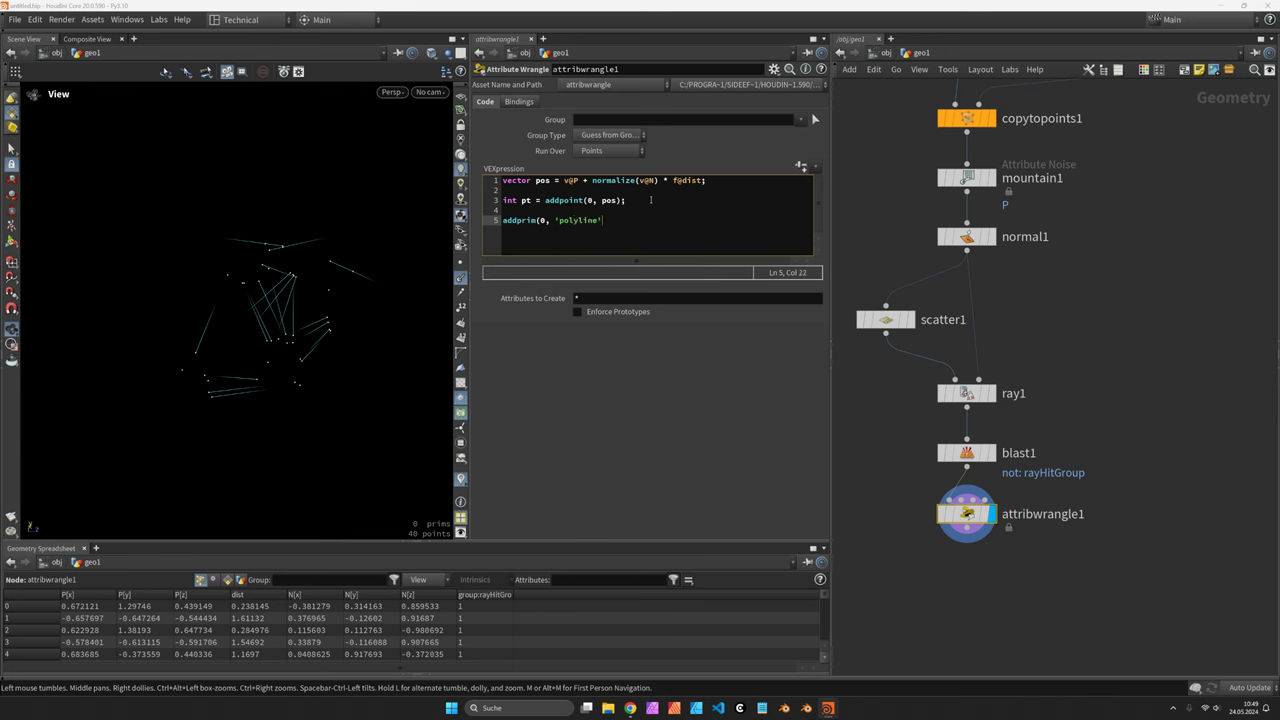
{"action": "type", "text": "', i@ptnum, pt);"}
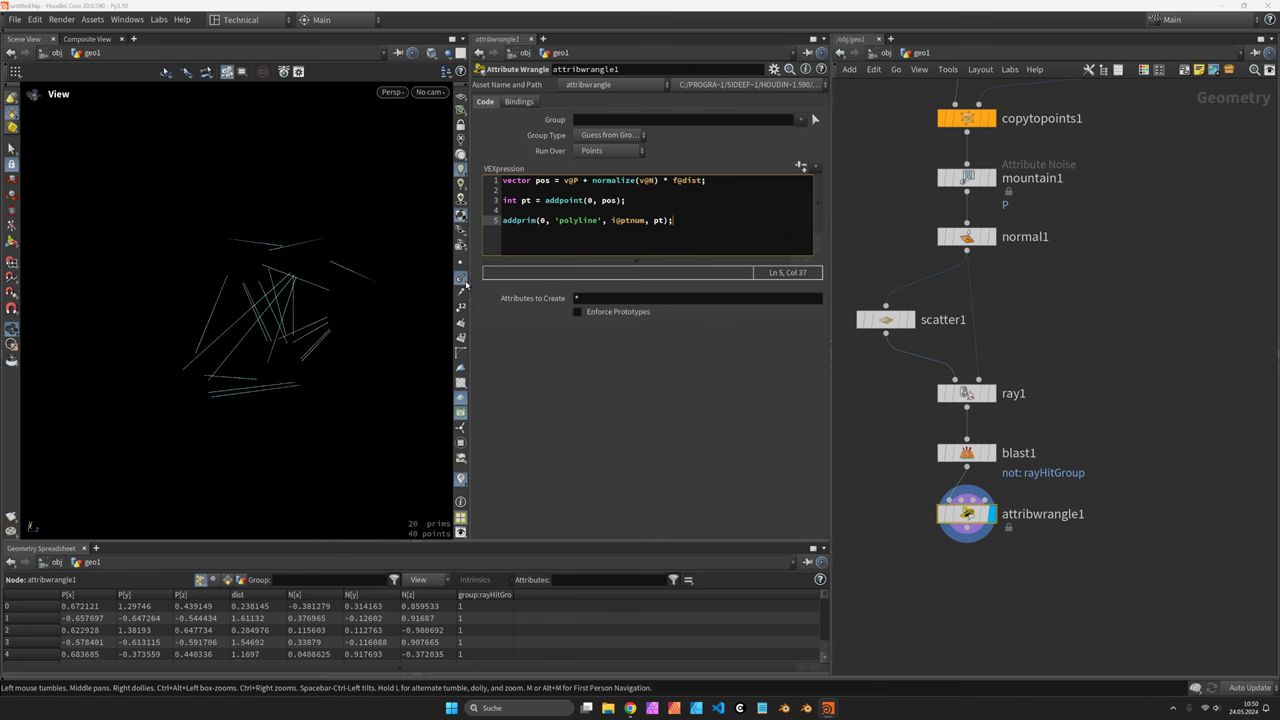
{"action": "left_click_drag", "start_coordinate": [317, 283], "coordinate": [323, 286]}
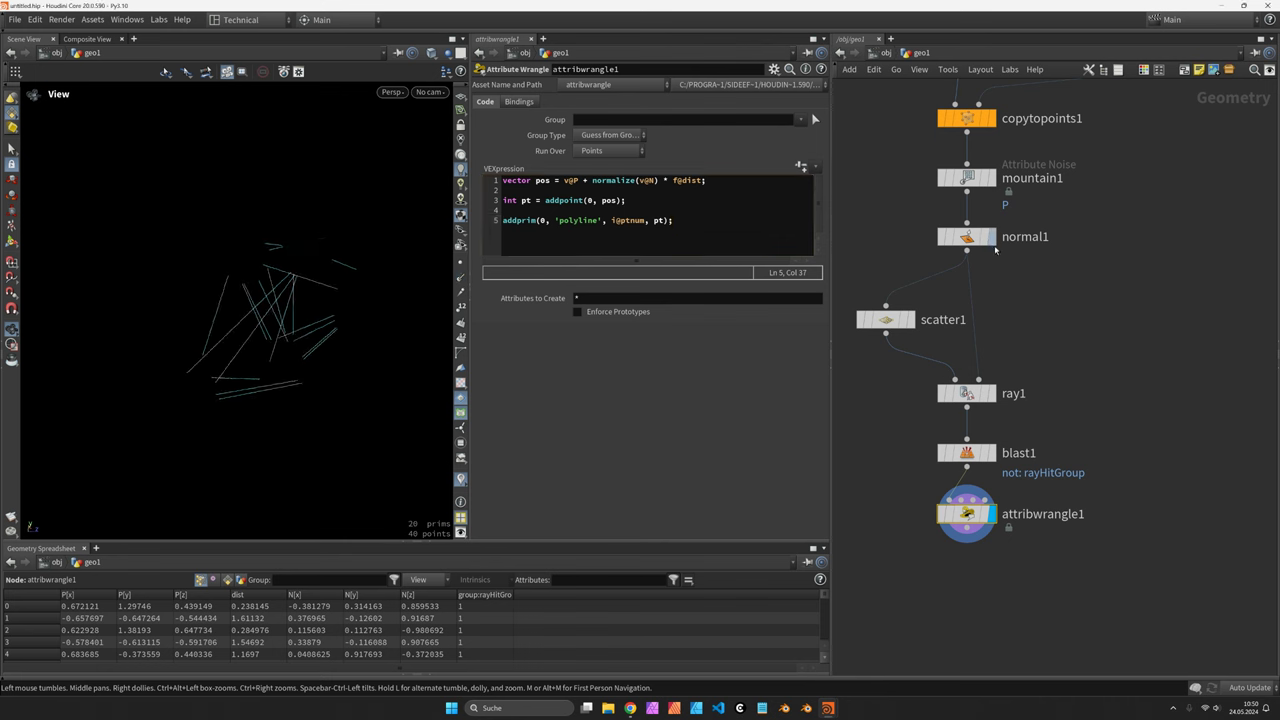
{"action": "left_click", "coordinate": [988, 238]}
{"action": "left_click_drag", "start_coordinate": [301, 318], "coordinate": [370, 288]}
Add a Resample node under attribwrangle1 with Length 0.05, giving 560 points on the strands
{"action": "scroll", "coordinate": [1085, 425], "scroll_direction": "down", "scroll_amount": 3}
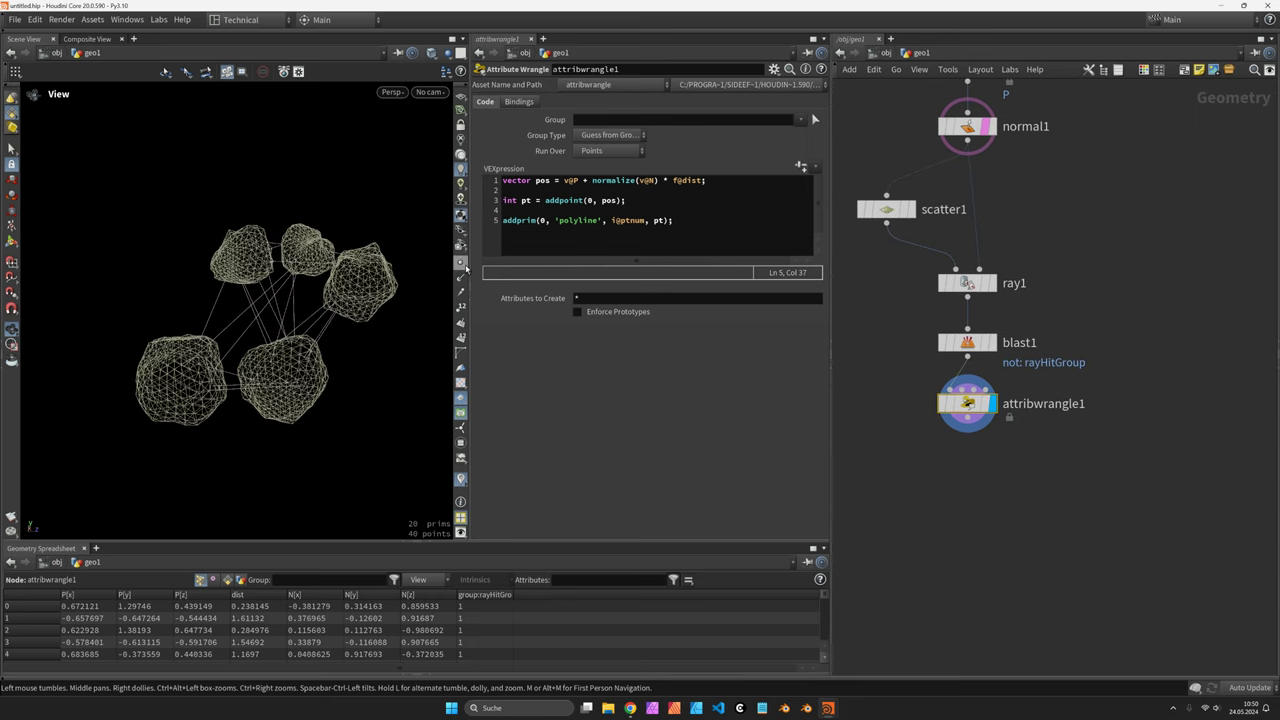
{"action": "left_click_drag", "start_coordinate": [363, 274], "coordinate": [306, 298]}
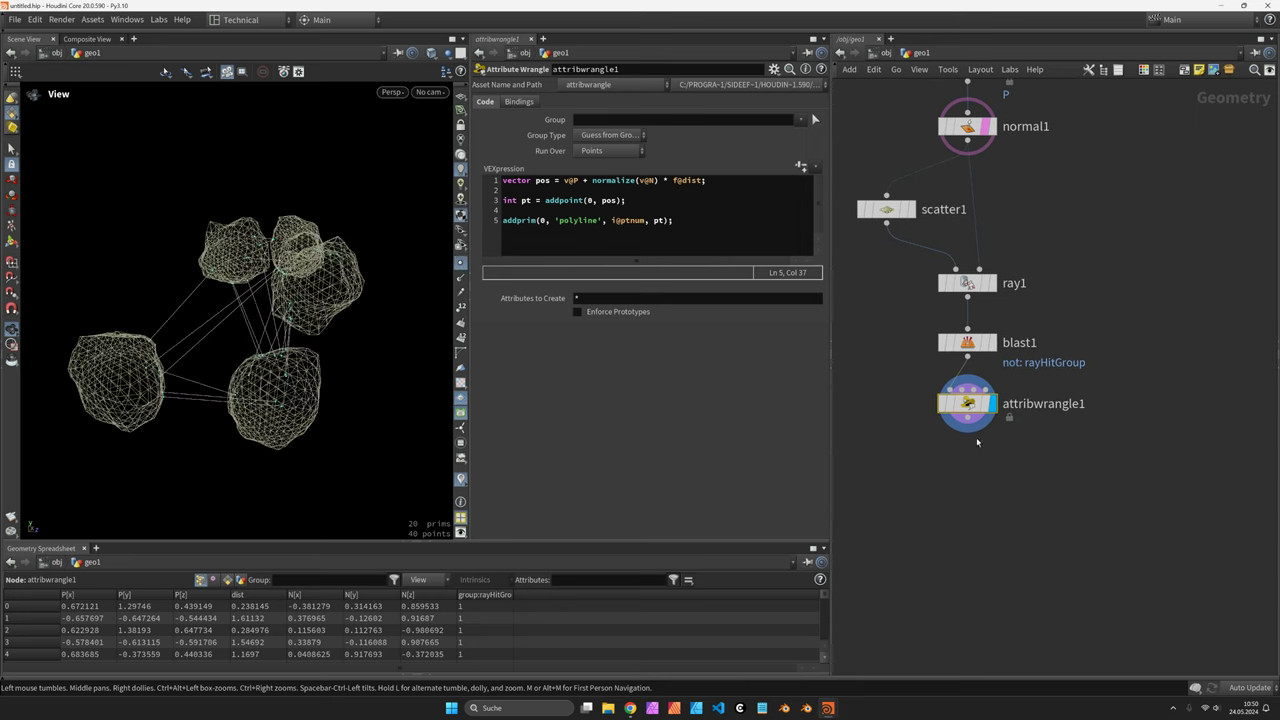
{"action": "key", "text": "Tab"}
{"action": "type", "text": "res"}
{"action": "left_click", "coordinate": [1098, 383]}
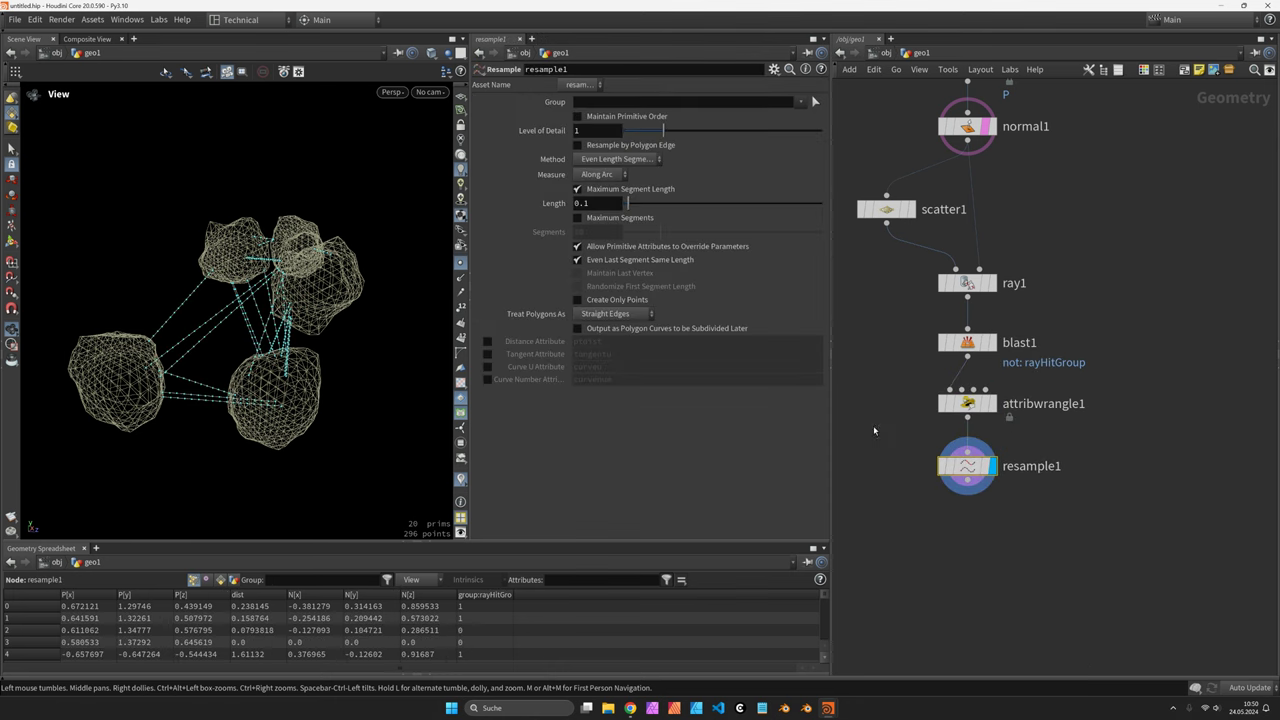
{"action": "left_click_drag", "start_coordinate": [224, 322], "coordinate": [179, 296]}
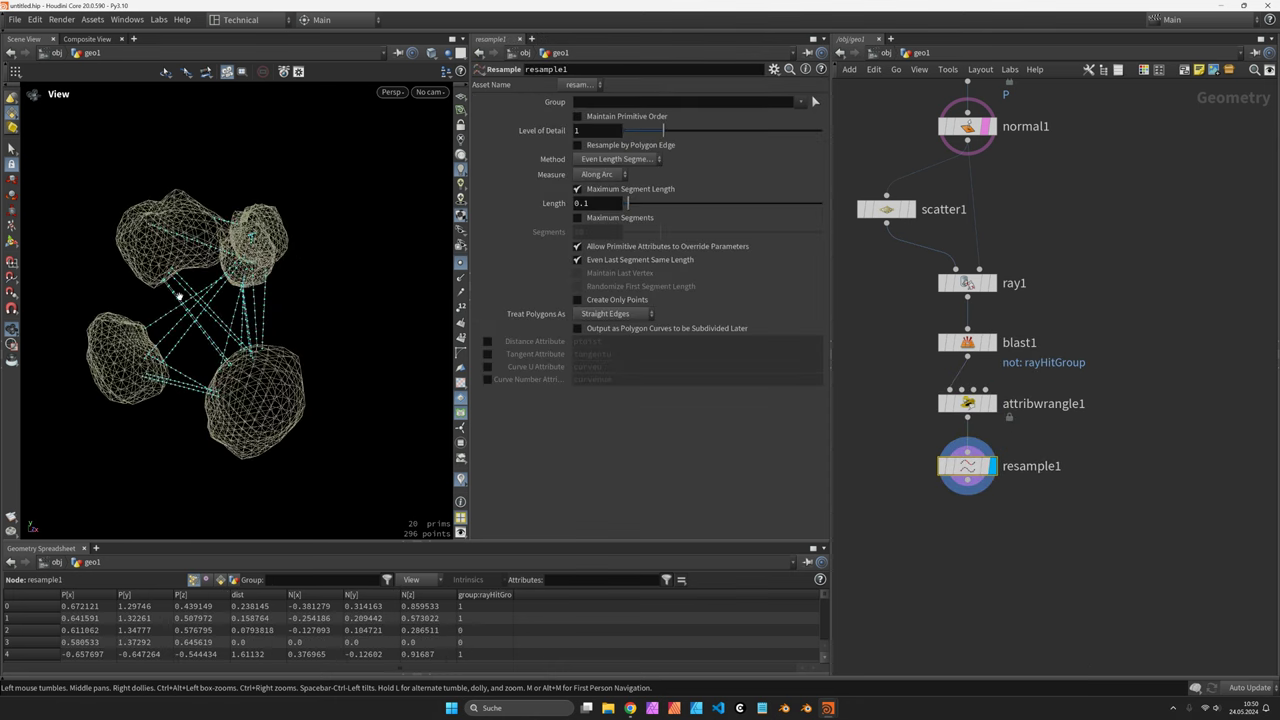
{"action": "left_click", "coordinate": [609, 204]}
{"action": "type", "text": "0.05"}
{"action": "key", "text": "Return"}
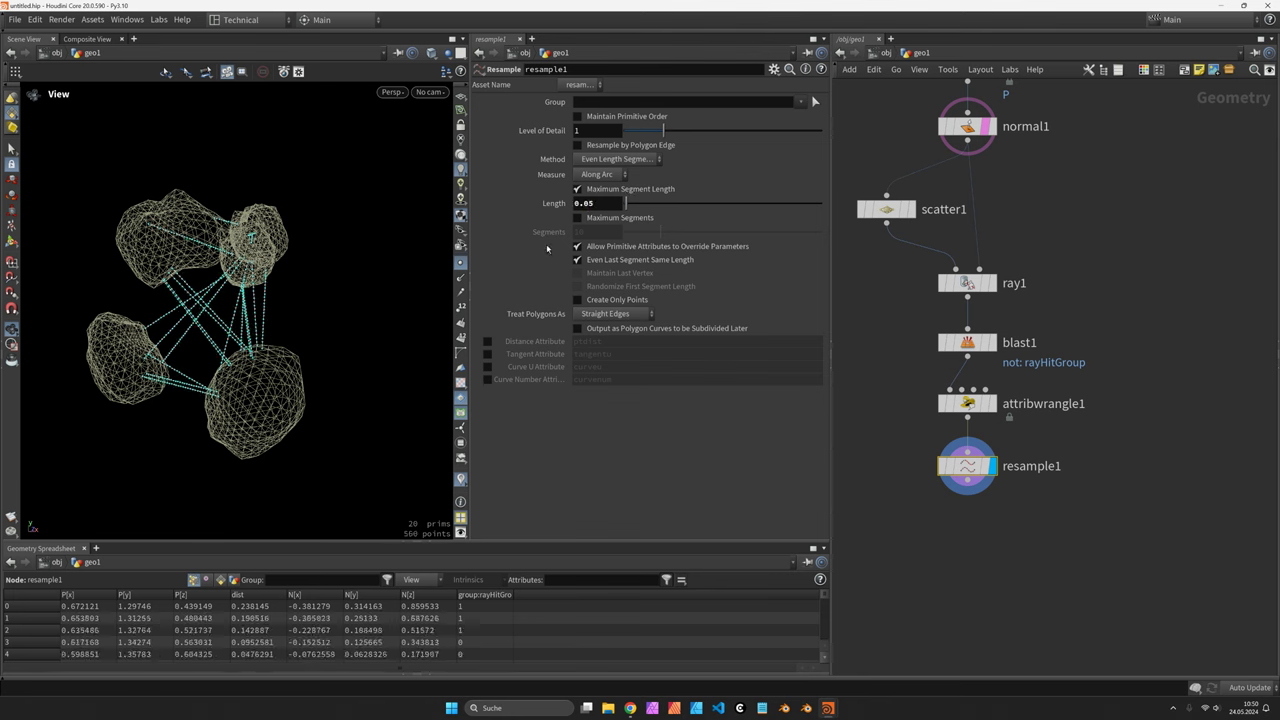
{"action": "left_click_drag", "start_coordinate": [300, 290], "coordinate": [206, 205]}
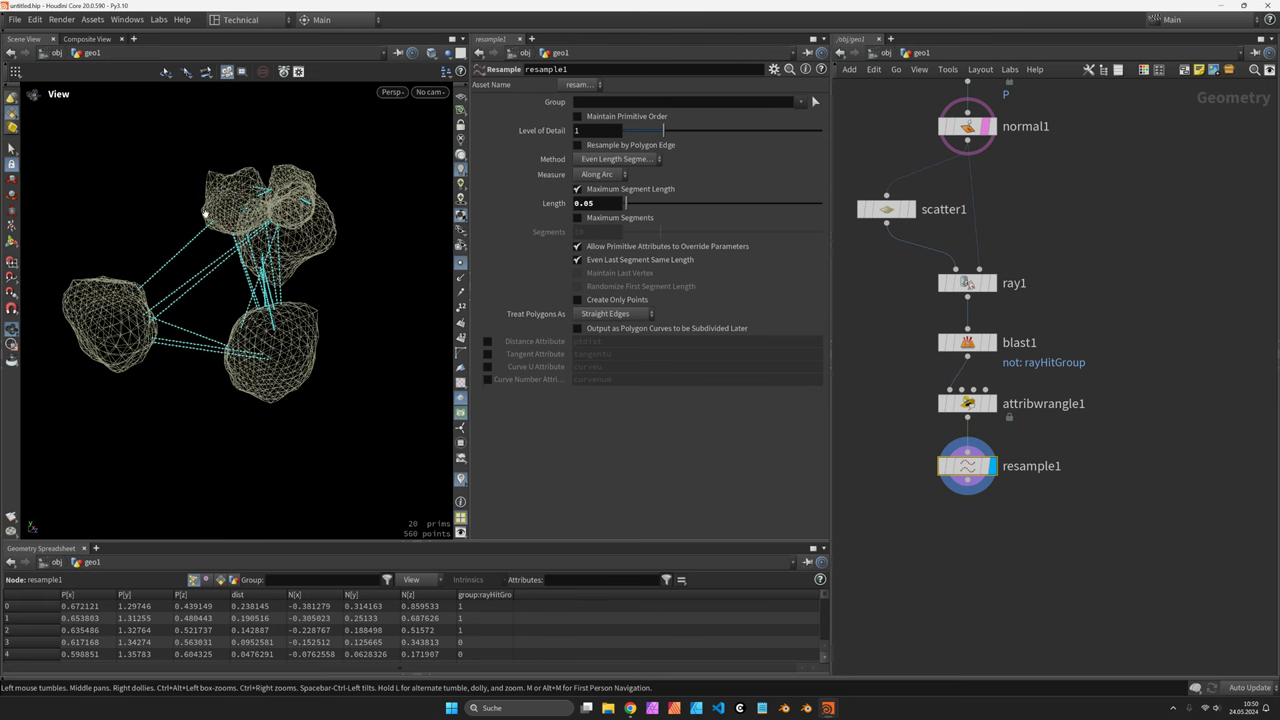
Enable ray1's Max Distance and raise it to 1.65, leaving 16 strands with 396 points
{"action": "left_click", "coordinate": [963, 283]}
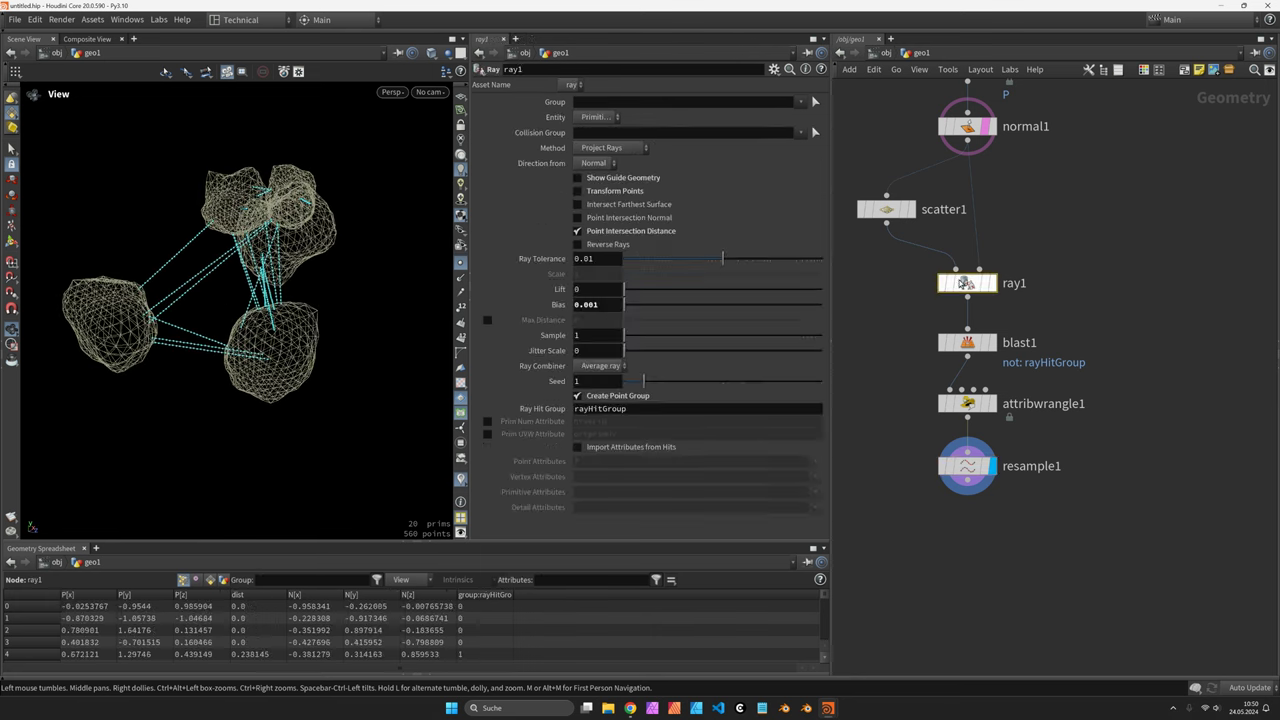
{"action": "left_click", "coordinate": [487, 320]}
{"action": "left_click_drag", "start_coordinate": [632, 322], "coordinate": [652, 322]}
{"action": "middle_click_drag", "start_coordinate": [652, 322], "coordinate": [675, 322]}
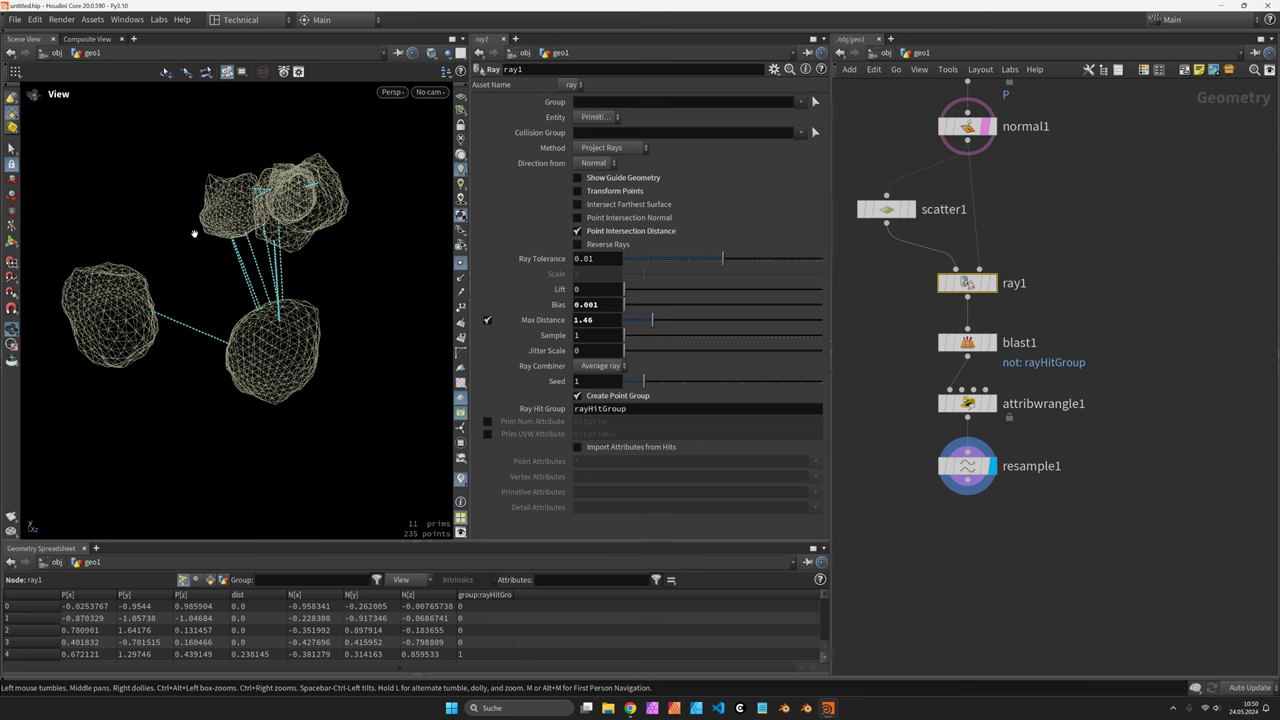
{"action": "left_click_drag", "start_coordinate": [653, 322], "coordinate": [657, 322]}
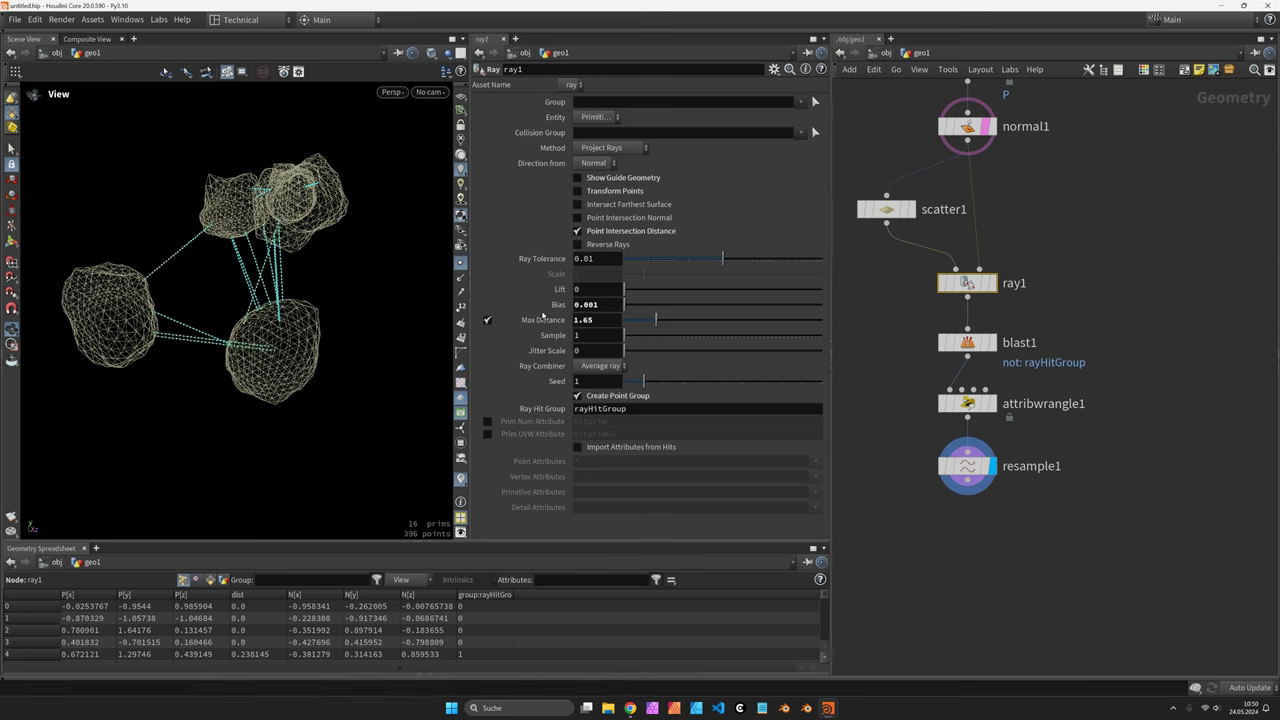
{"action": "middle_click_drag", "start_coordinate": [970, 500], "coordinate": [970, 405]}
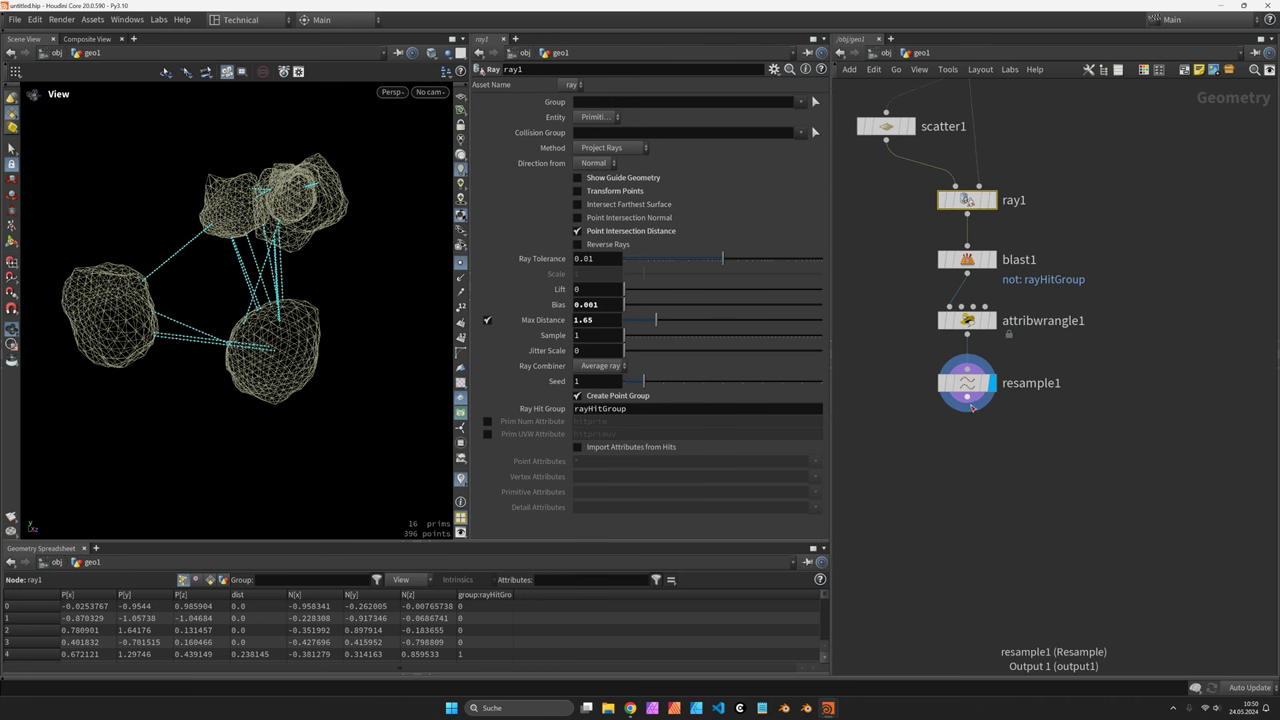
{"action": "left_click", "coordinate": [967, 320]}
{"action": "double_click", "coordinate": [1015, 321]}
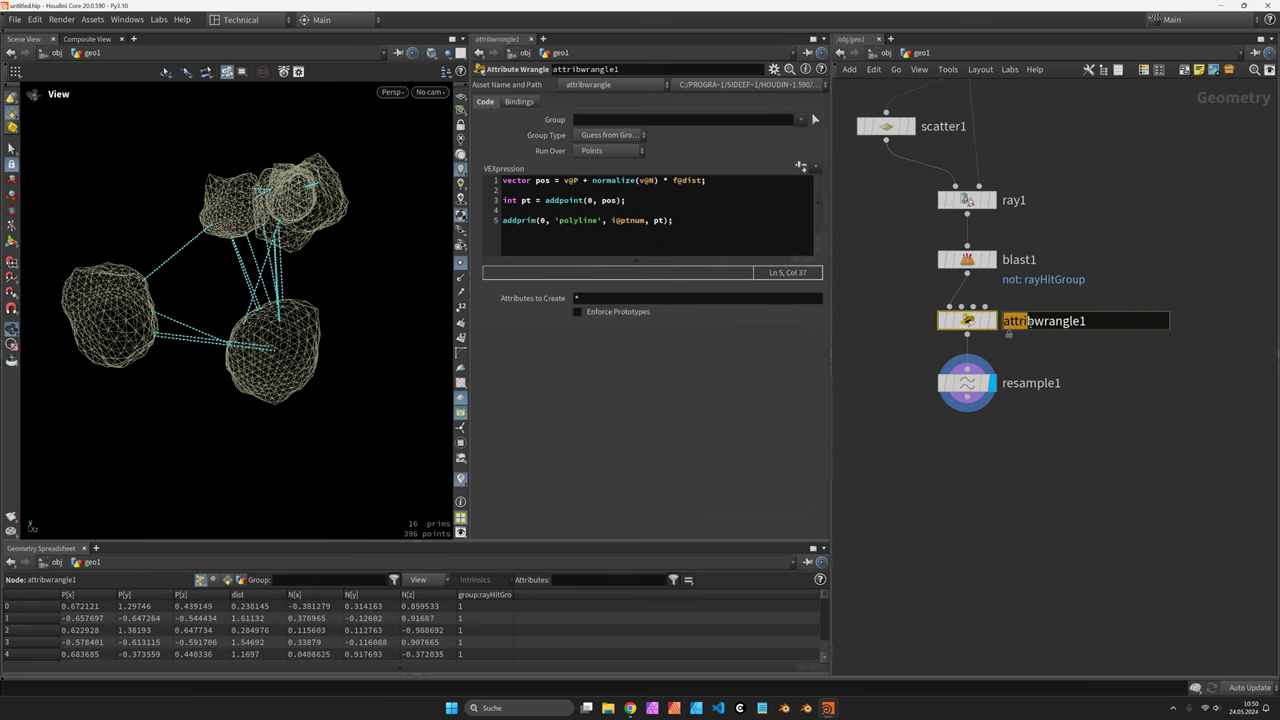
{"action": "type", "text": "lines"}
{"action": "key", "text": "Return"}
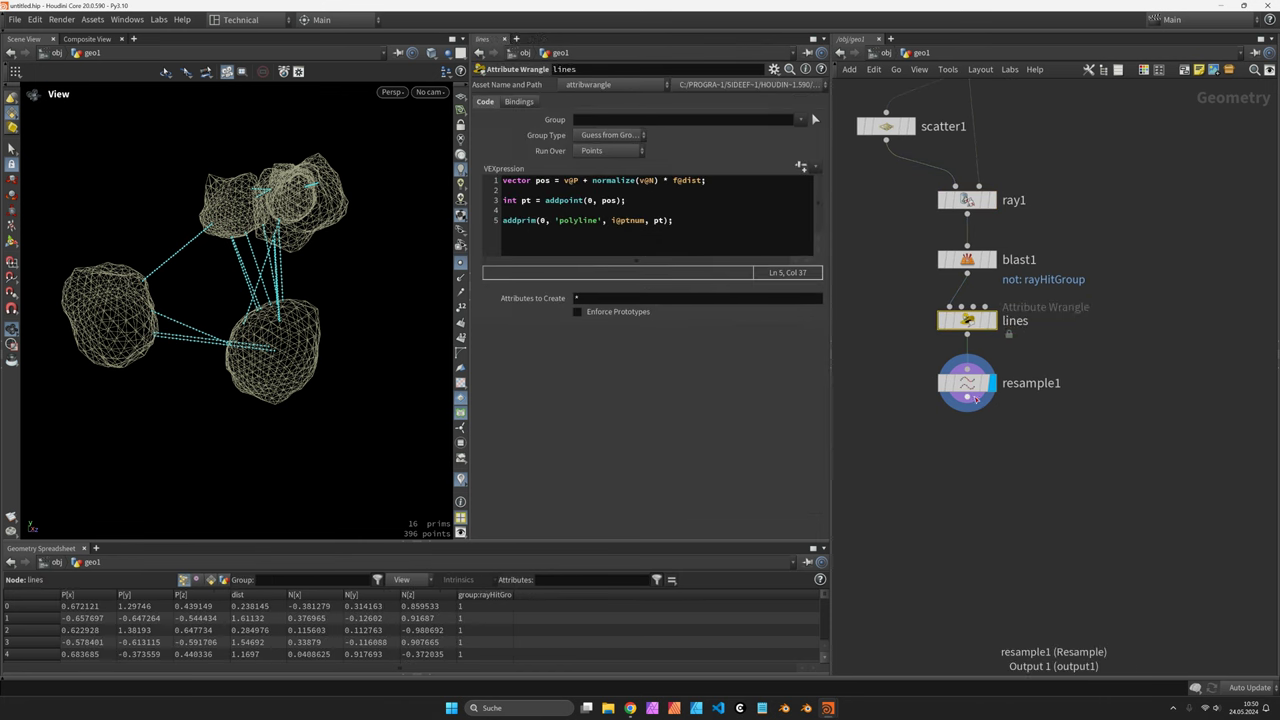
{"action": "left_click", "coordinate": [977, 399]}
{"action": "key", "text": "Tab"}
{"action": "type", "text": "attw"}
{"action": "key", "text": "Return"}
{"action": "left_click", "coordinate": [980, 428]}
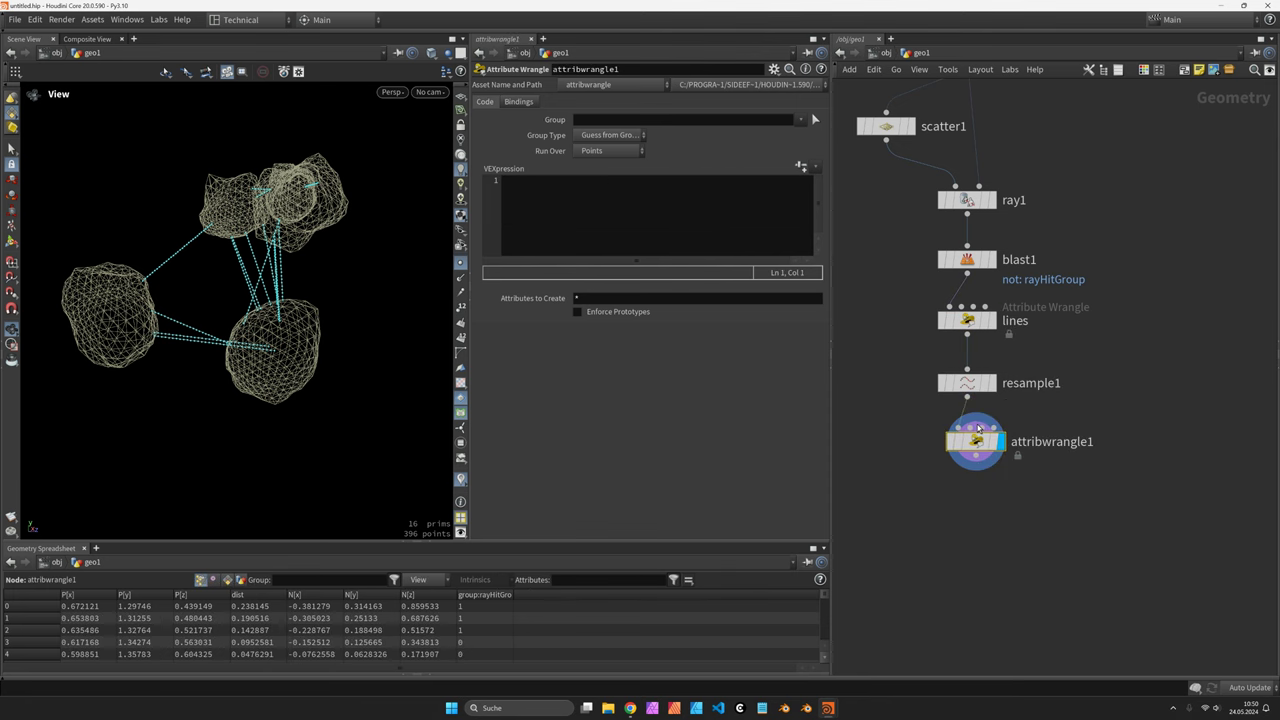
{"action": "double_click", "coordinate": [1030, 447]}
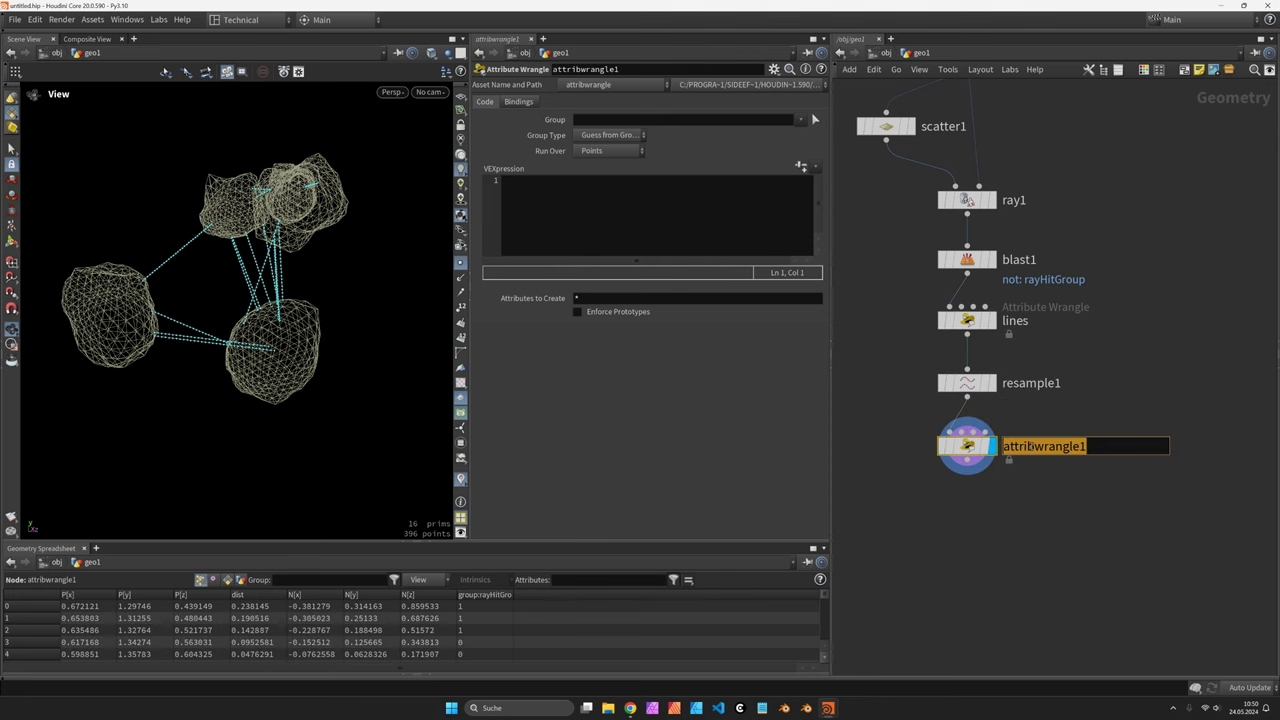
{"action": "type", "text": "gra"}
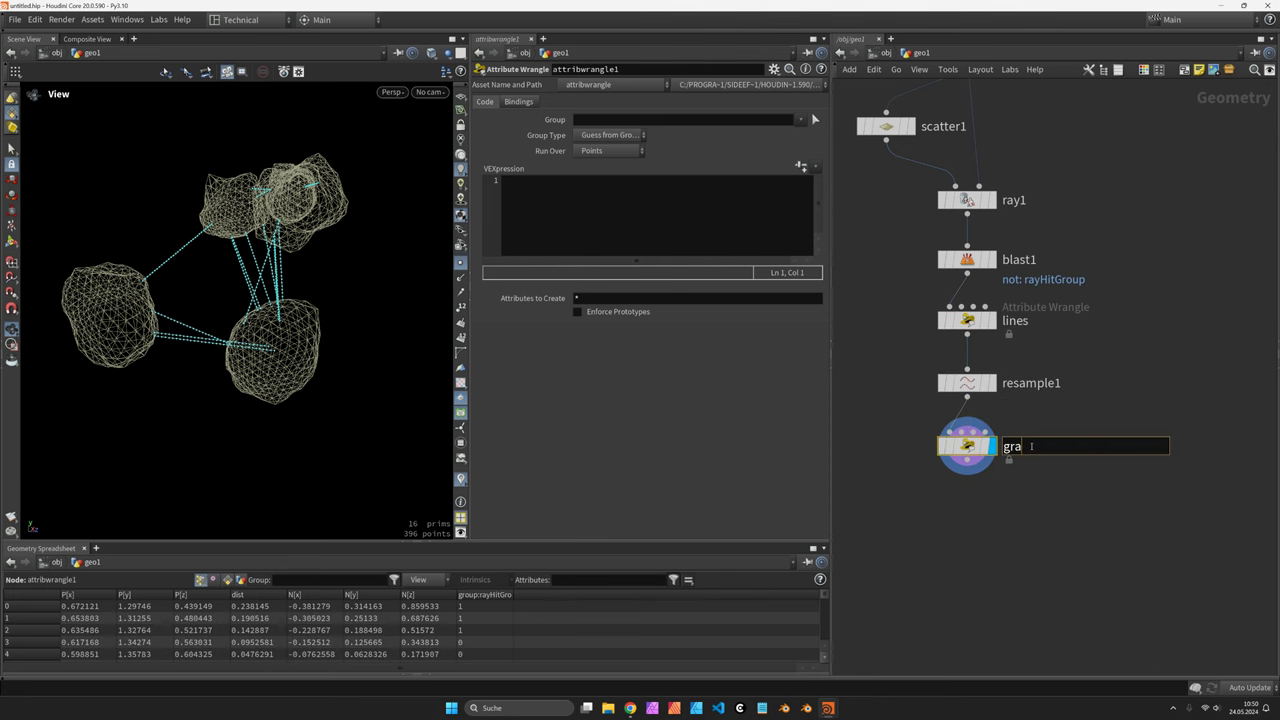
{"action": "type", "text": "vity"}
{"action": "key", "text": "Return"}
{"action": "left_click", "coordinate": [722, 216]}
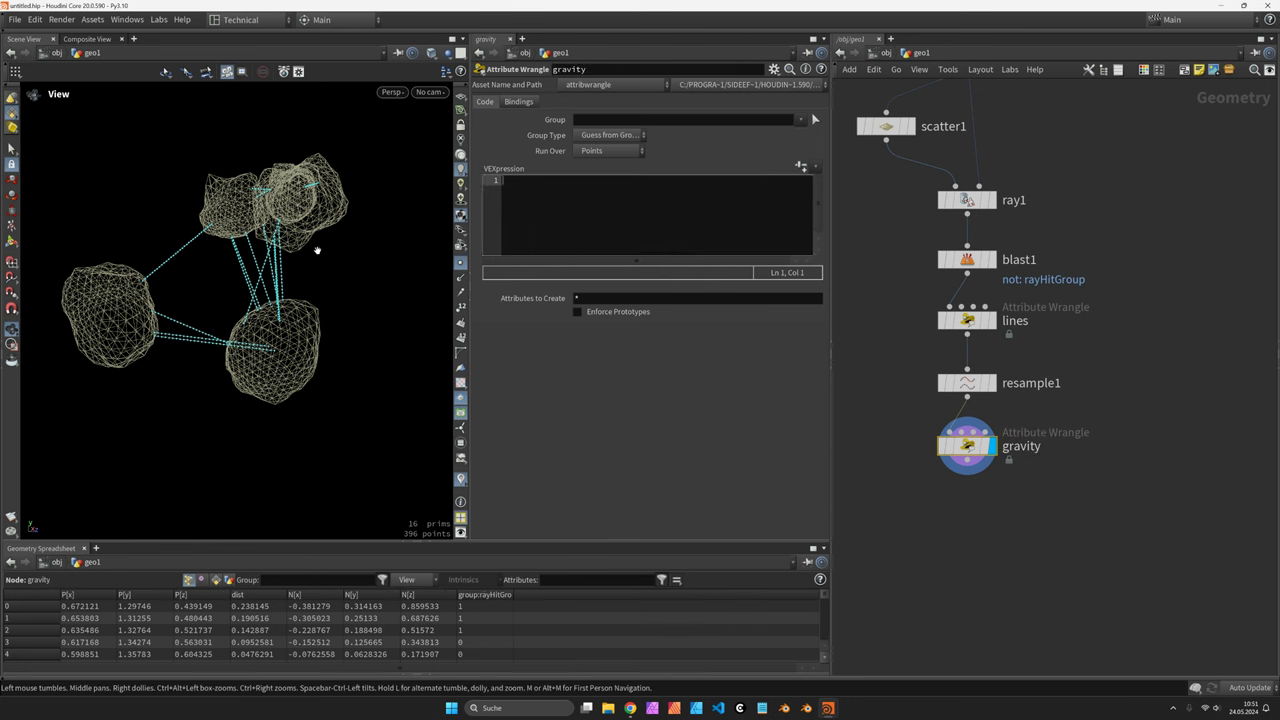
{"action": "left_click_drag", "start_coordinate": [314, 251], "coordinate": [251, 234]}
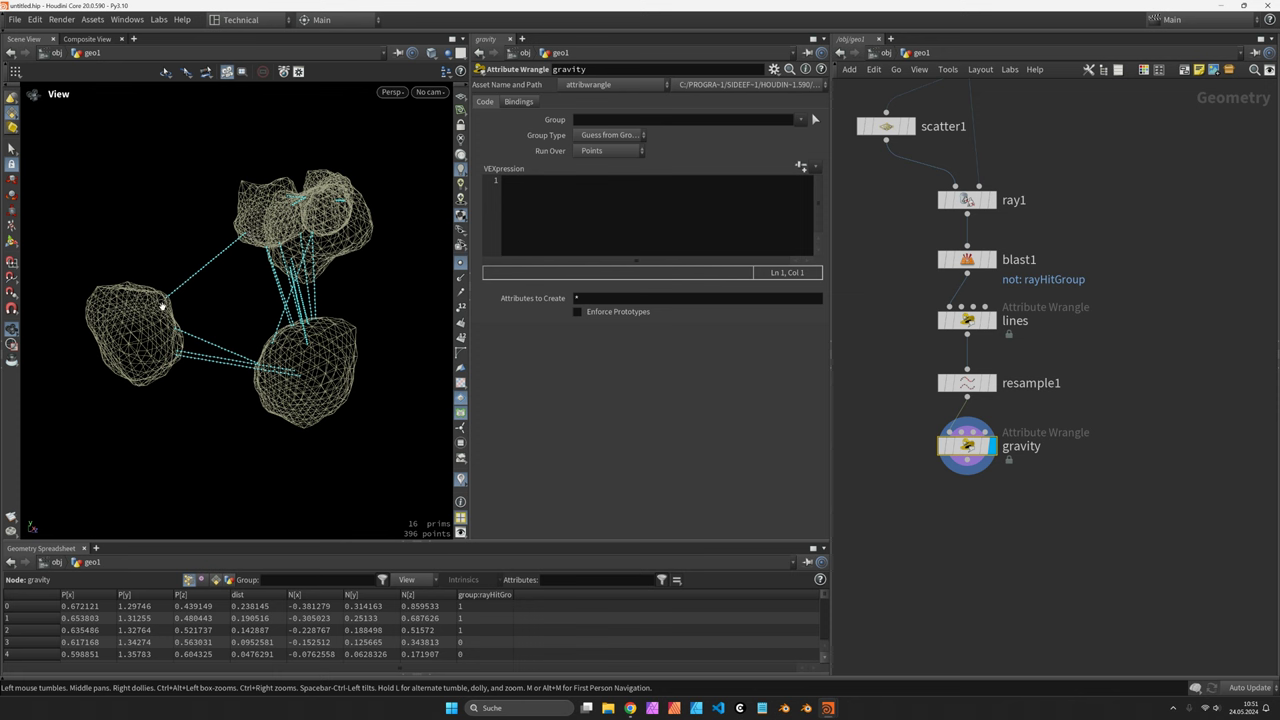
In the gravity wrangle, compute float u = vertexcurveparam(0, i@vtxnum)
{"action": "left_click", "coordinate": [641, 229]}
{"action": "type", "text": "float "}
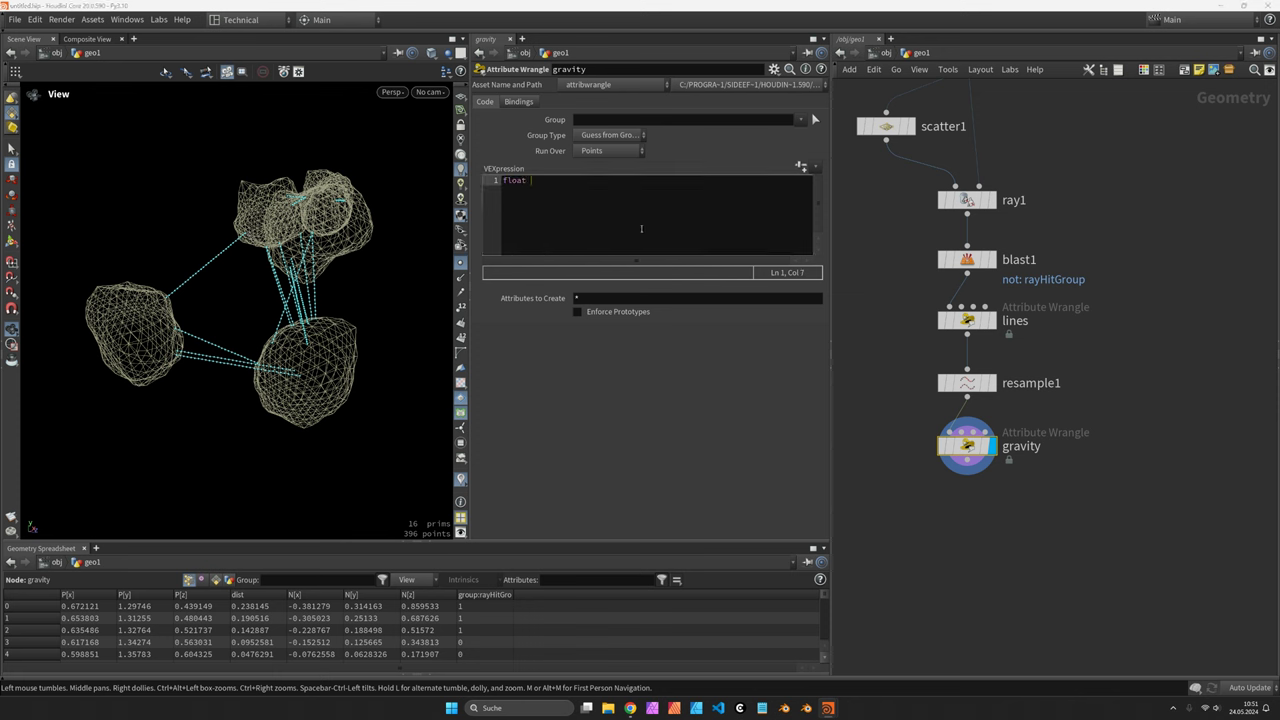
{"action": "type", "text": "u = vertexc"}
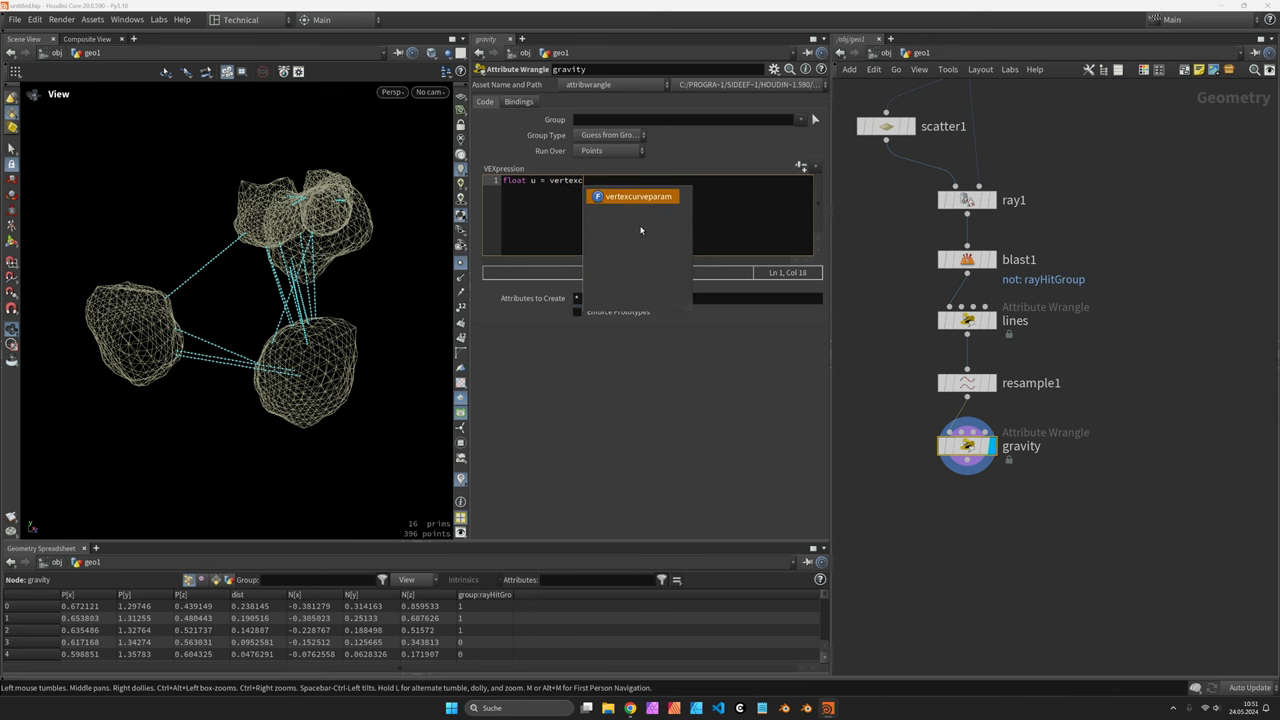
{"action": "key", "text": "Tab"}
{"action": "type", "text": "0, i@v"}
{"action": "key", "text": "BackSpace"}
{"action": "type", "text": "xnum);"}
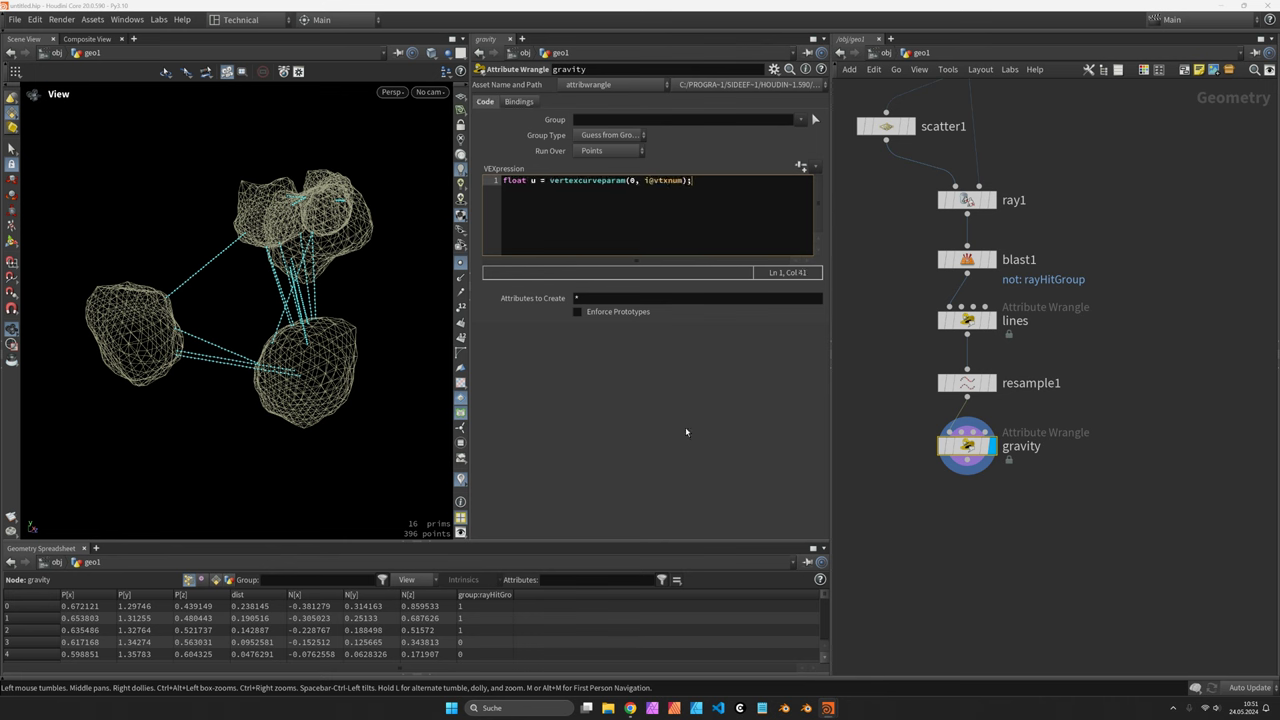
{"action": "left_click_drag", "start_coordinate": [163, 272], "coordinate": [218, 287]}
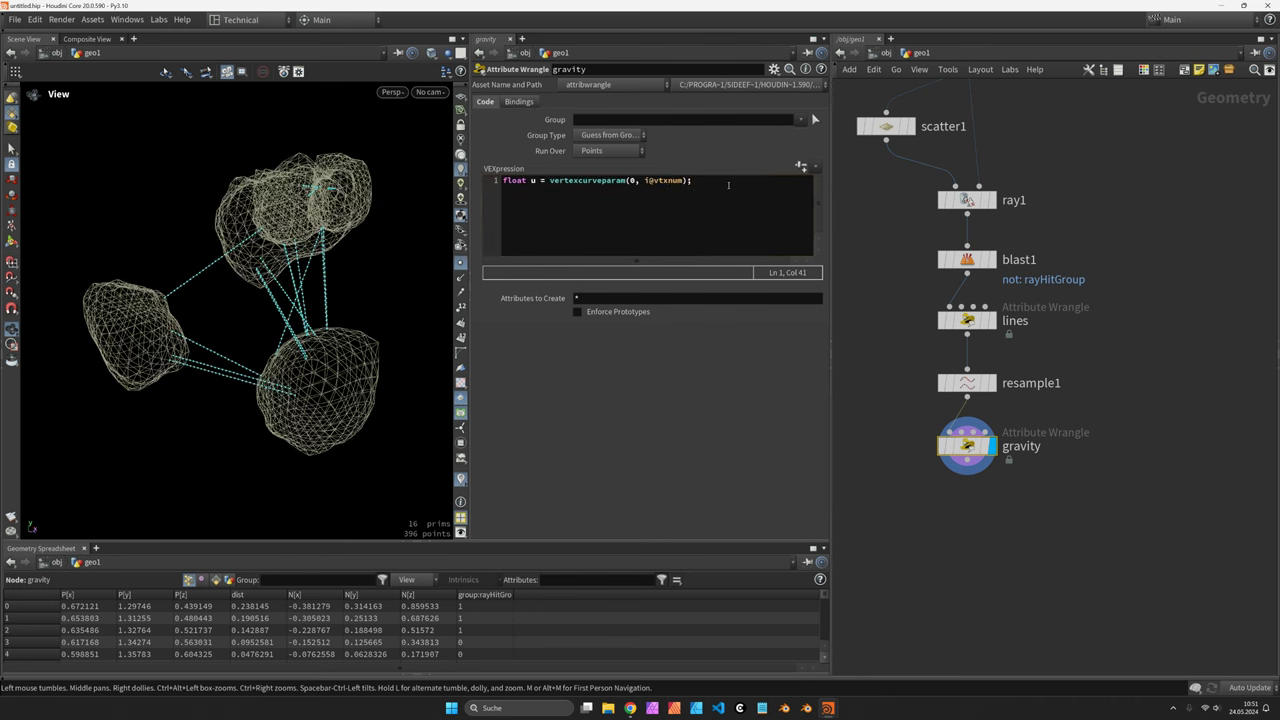
Colour the strands by u with v@Cd = set(u, ...), blending green to red
{"action": "key", "text": "Return"}
{"action": "key", "text": "Return"}
{"action": "type", "text": "v"}
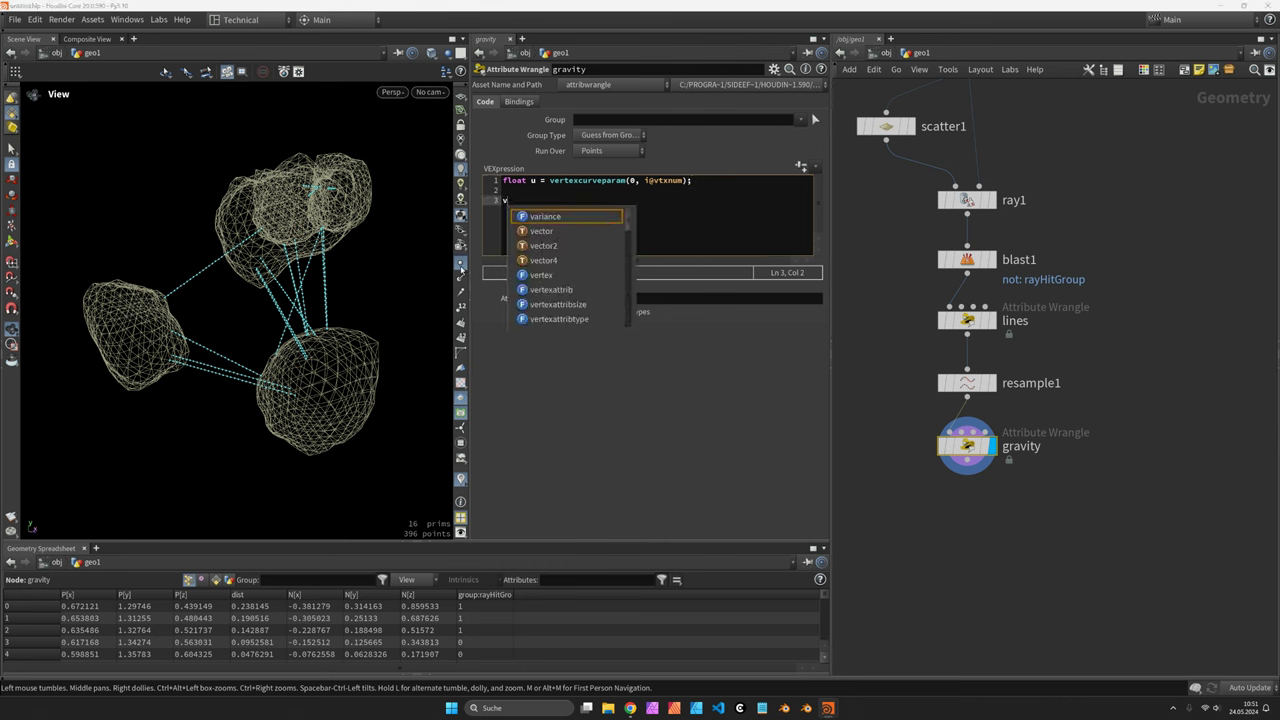
{"action": "type", "text": "@Cd"}
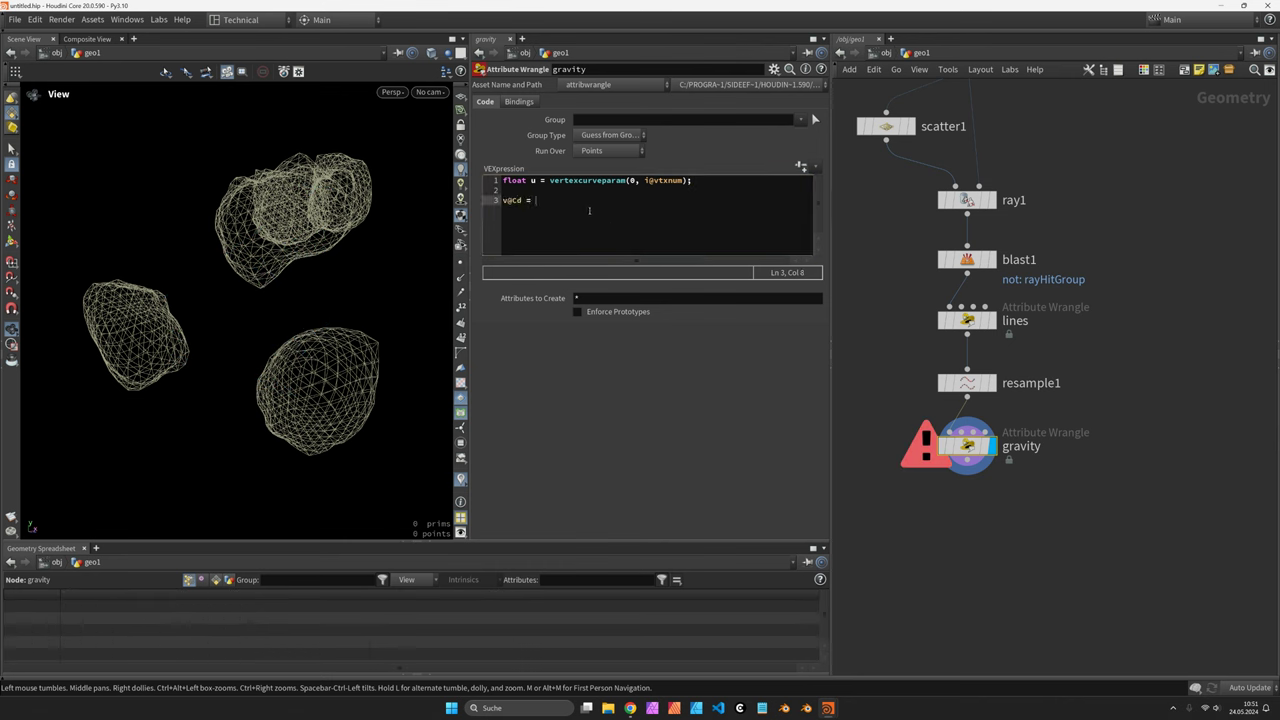
{"action": "type", "text": " = set("}
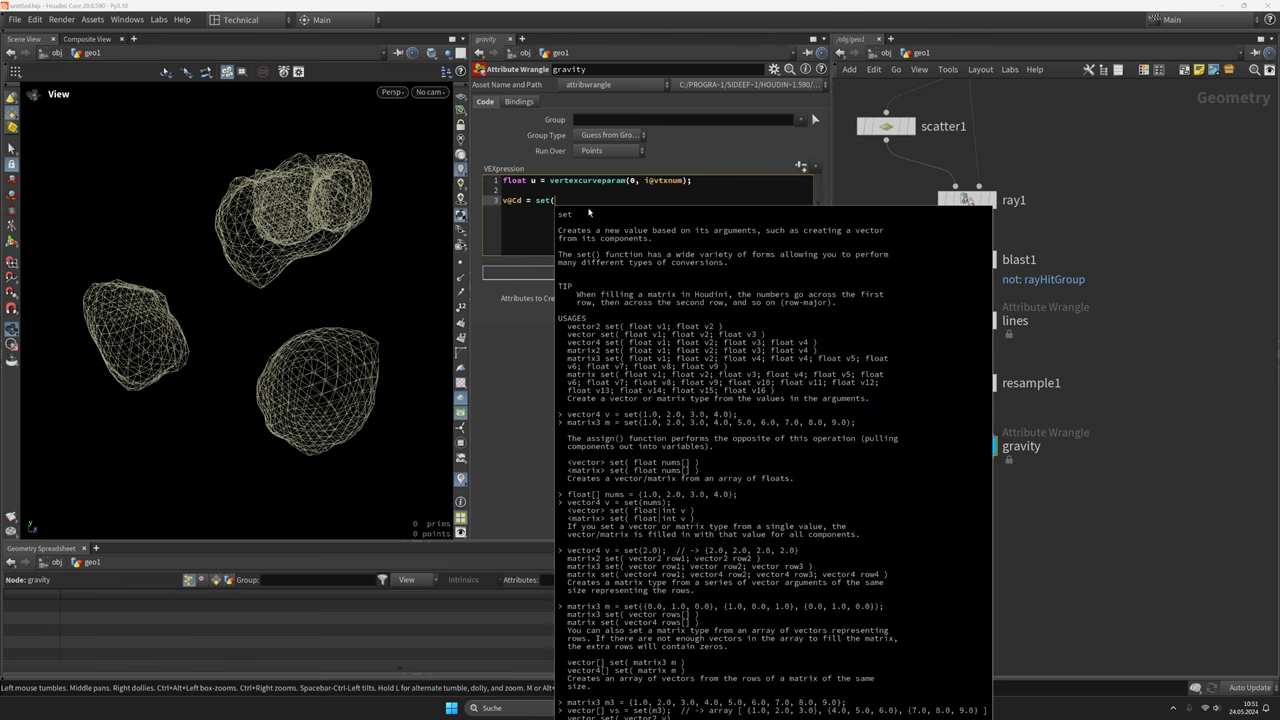
{"action": "type", "text": "u, 1.0 - u, 0.0);"}
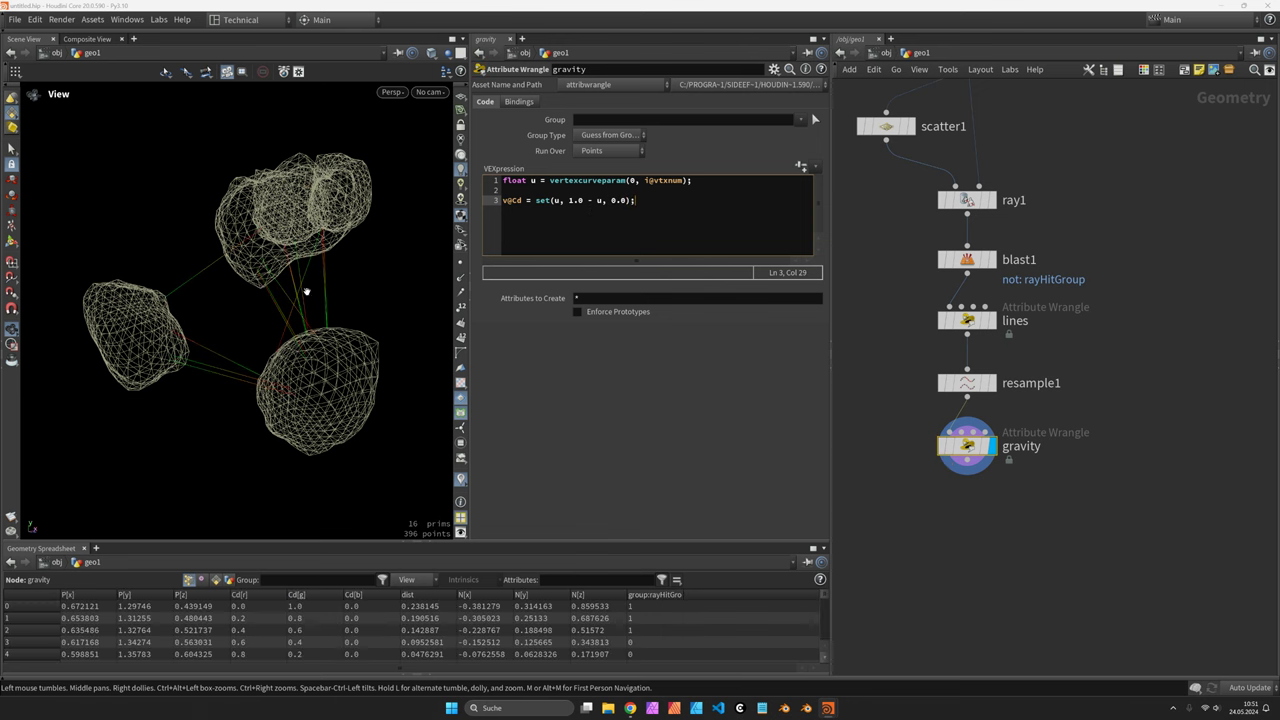
{"action": "left_click_drag", "start_coordinate": [313, 302], "coordinate": [336, 323]}
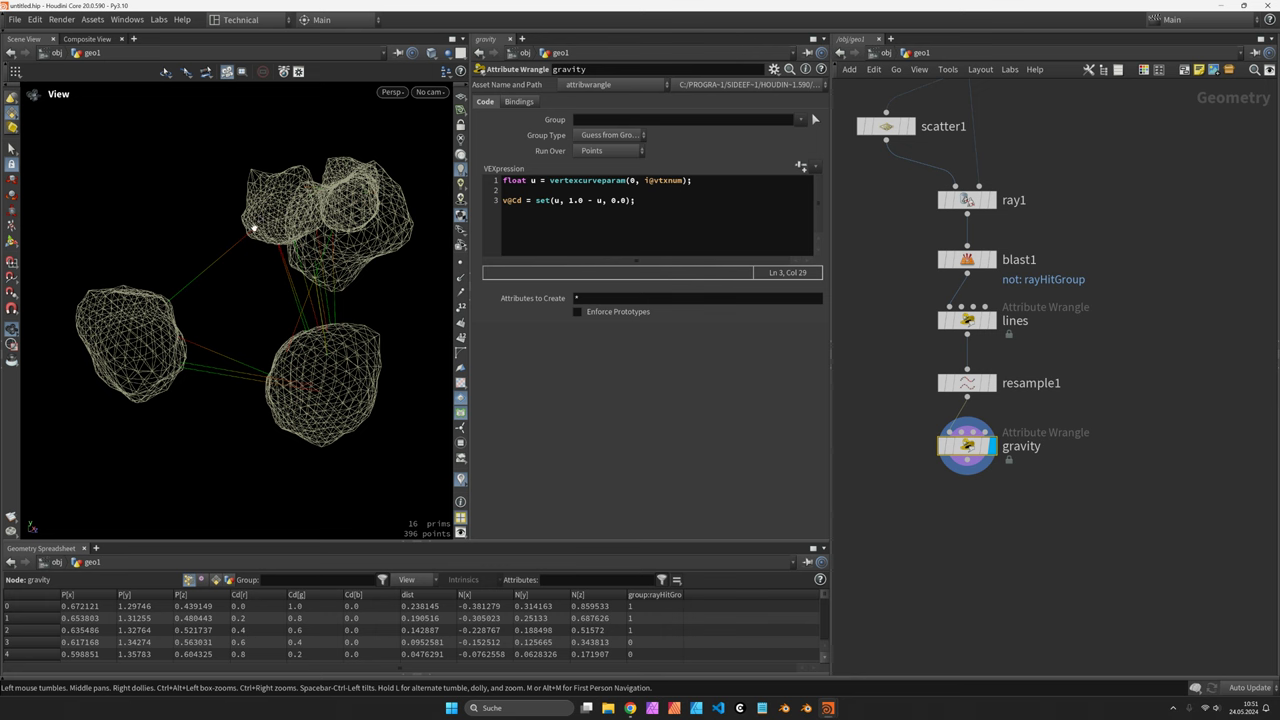
{"action": "left_click_drag", "start_coordinate": [260, 224], "coordinate": [236, 250]}
Add mask = u * (1.0 - u) * 4.0 and subtract it from P.y so strands sag
{"action": "left_click", "coordinate": [671, 206]}
{"action": "key", "text": "Return"}
{"action": "key", "text": "Return"}
{"action": "type", "text": "float mask = u"}
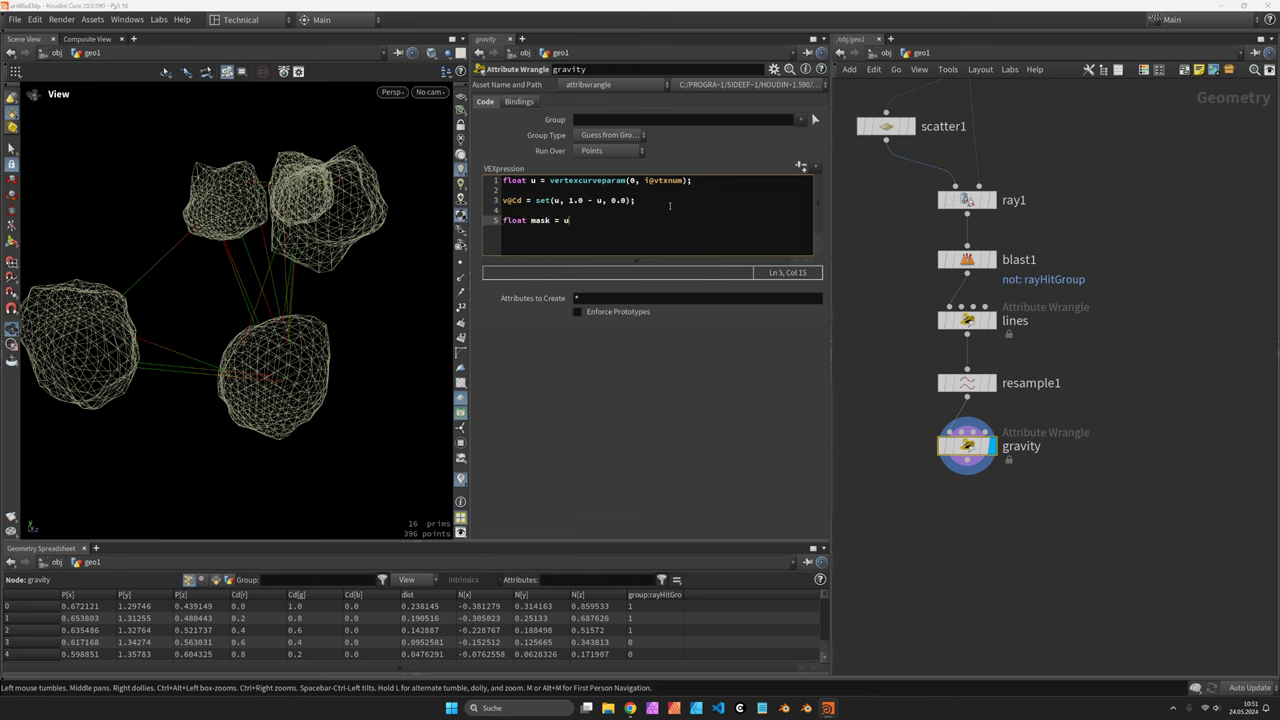
{"action": "type", "text": " * (1.0"}
{"action": "type", "text": " - uz"}
{"action": "key", "text": "BackSpace"}
{"action": "key", "text": "BackSpace"}
{"action": "key", "text": "BackSpace"}
{"action": "key", "text": "Return"}
{"action": "key", "text": "Return"}
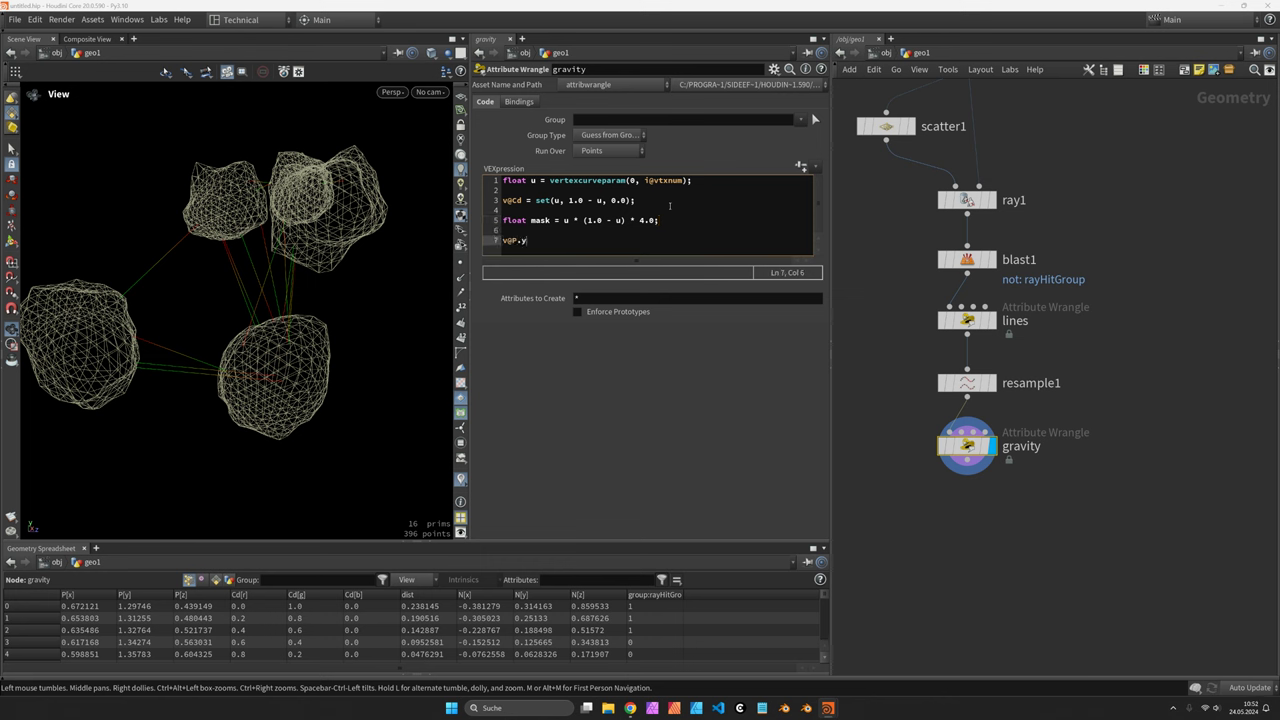
{"action": "type", "text": "v@P.y -= mask;"}
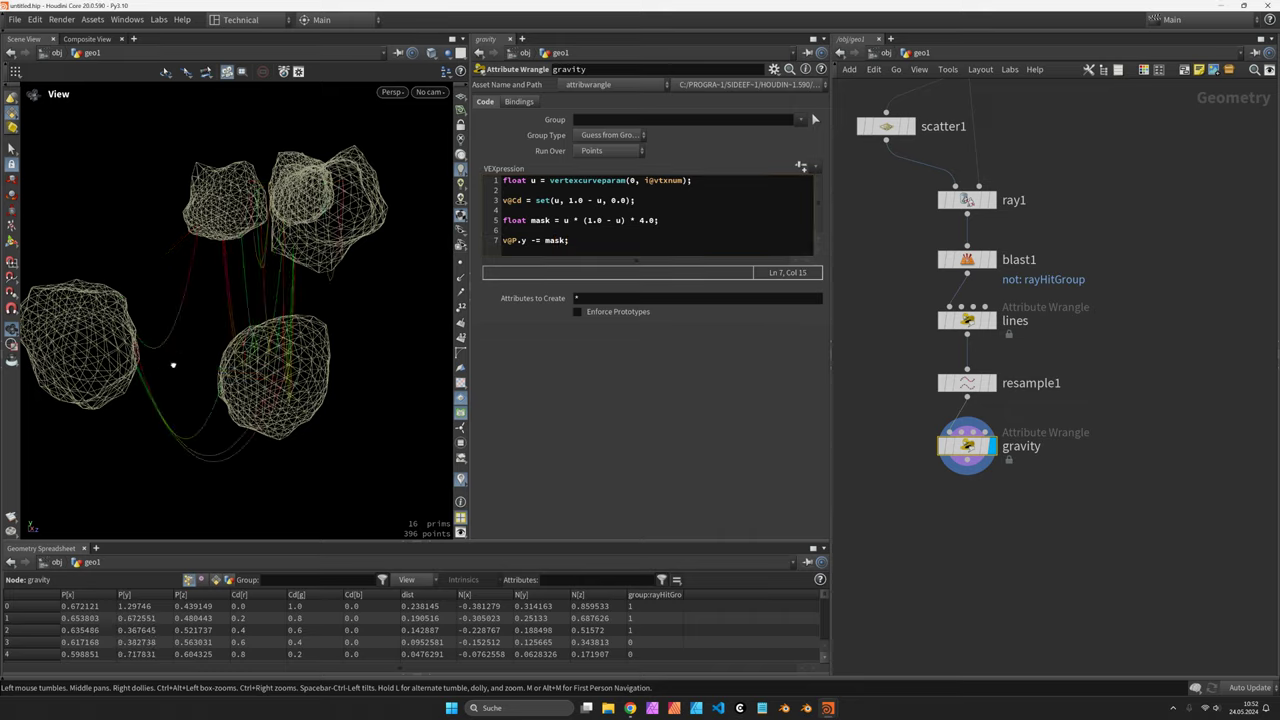
{"action": "left_click_drag", "start_coordinate": [180, 363], "coordinate": [242, 342]}
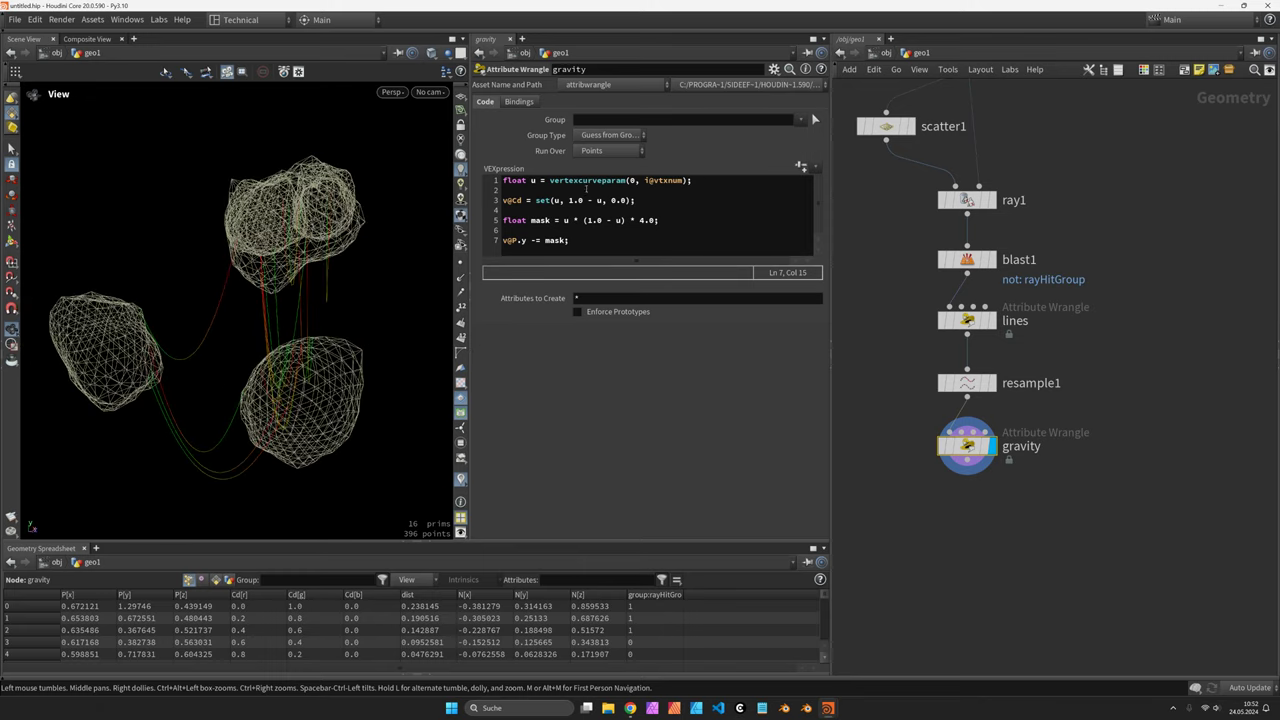
Add float s = chf('scale') at the top of the code and create its spare Scale parameter
{"action": "left_click", "coordinate": [504, 180]}
{"action": "key", "text": "Return"}
{"action": "key", "text": "Return"}
{"action": "key", "text": "Up"}
{"action": "key", "text": "Up"}
{"action": "type", "text": "float s = chf()"}
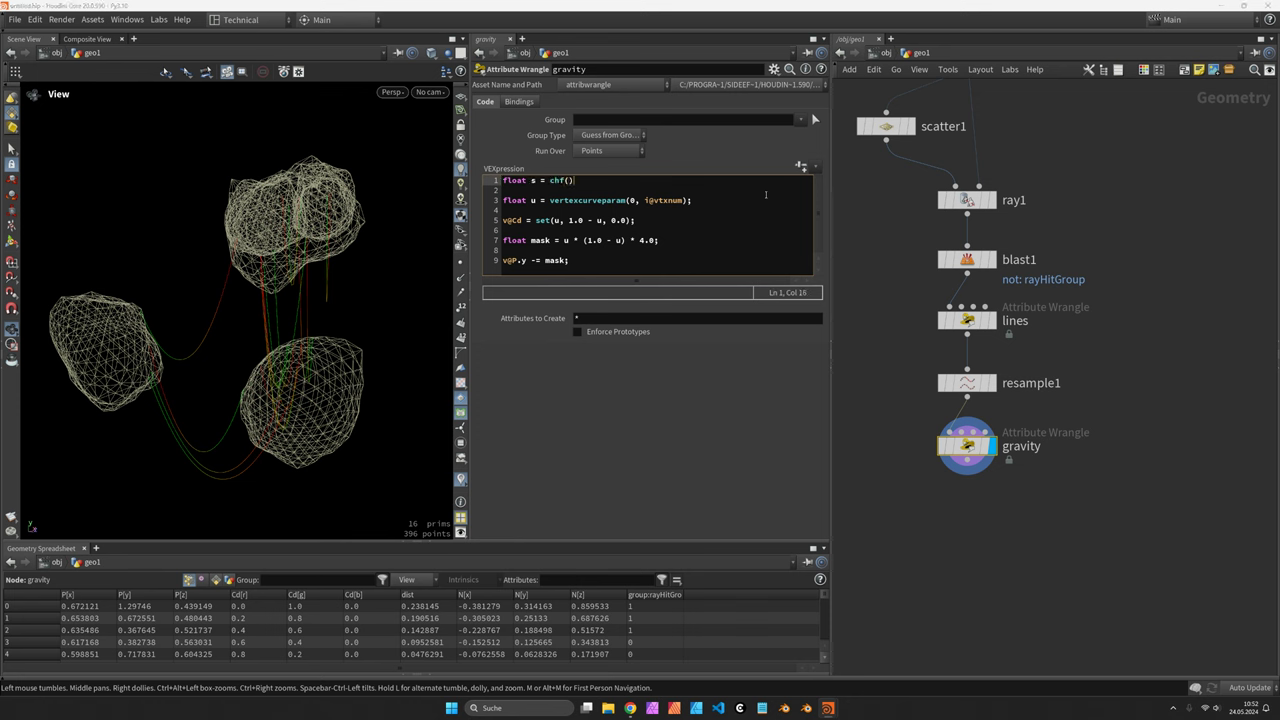
{"action": "key", "text": "Left"}
{"action": "type", "text": "'sclae"}
{"action": "key", "text": "BackSpace"}
{"action": "key", "text": "BackSpace"}
{"action": "key", "text": "BackSpace"}
{"action": "type", "text": "al"}
{"action": "left_click", "coordinate": [801, 166]}
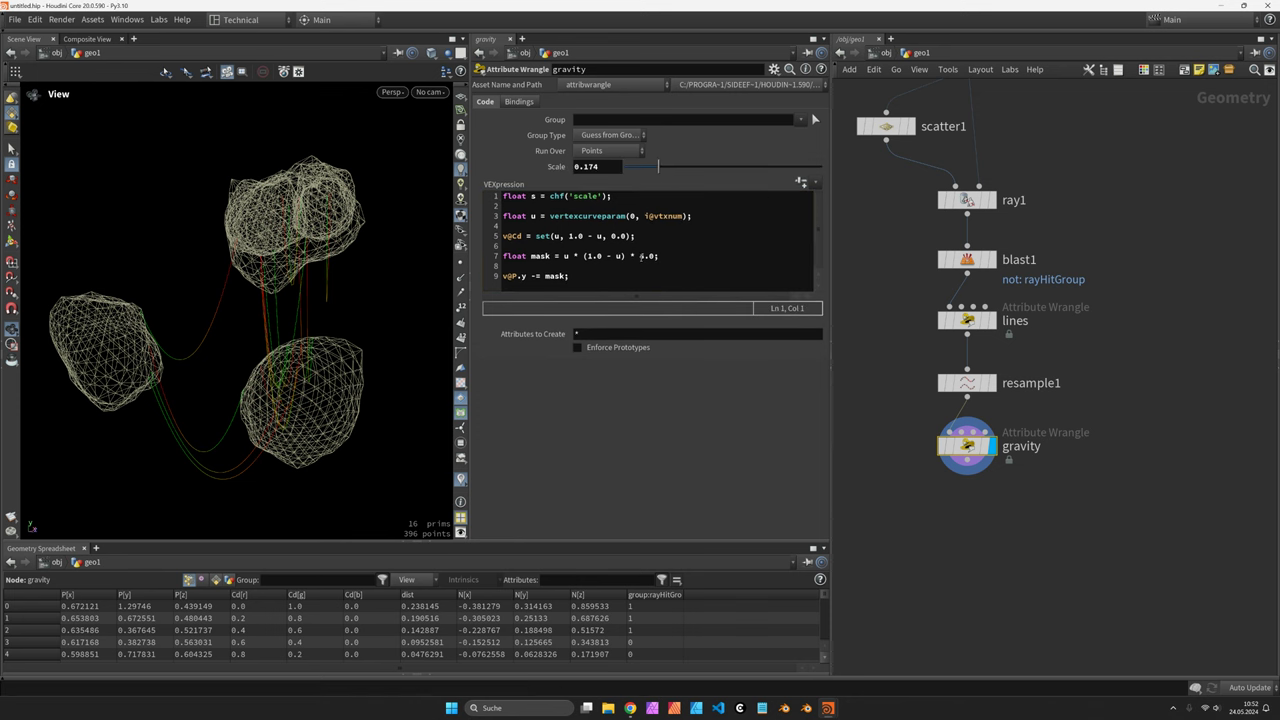
Replace the mask's 4.0 factor with s and raise Scale to 1 for a deep sag
{"action": "left_click", "coordinate": [656, 256]}
{"action": "type", "text": "* s"}
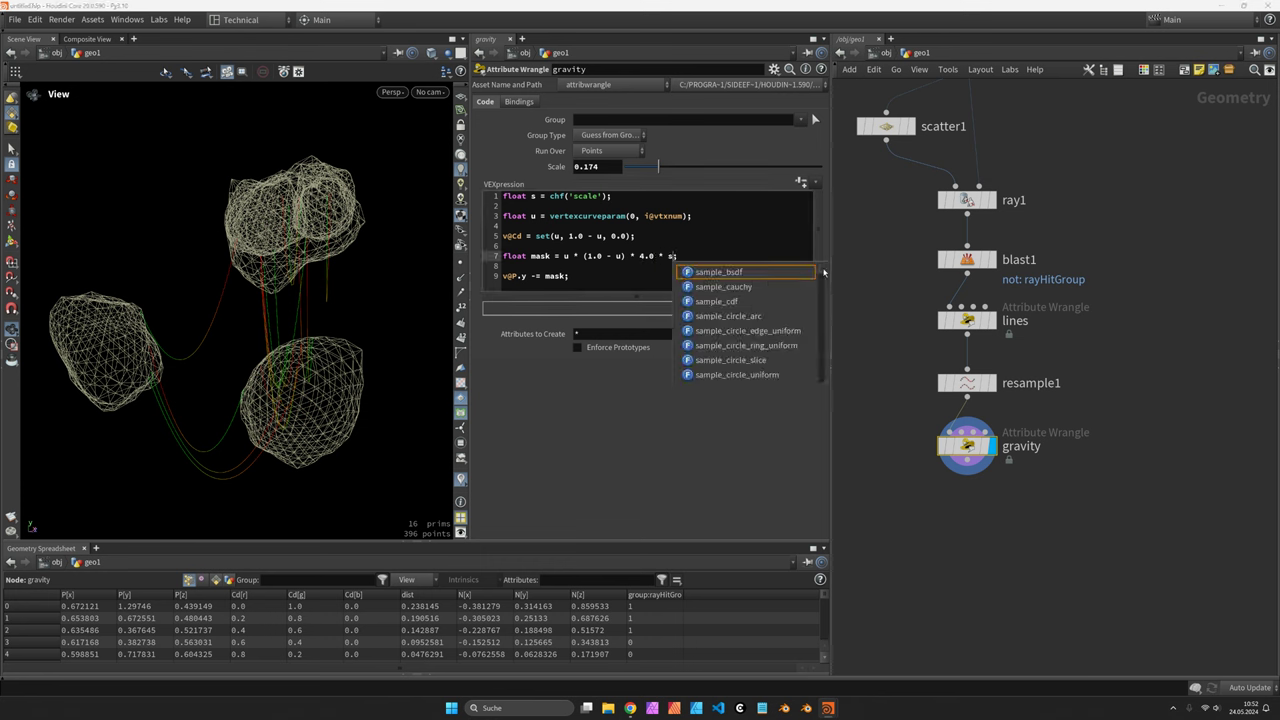
{"action": "key", "text": "Escape"}
{"action": "left_click_drag", "start_coordinate": [658, 166], "coordinate": [686, 166]}
{"action": "left_click_drag", "start_coordinate": [659, 256], "coordinate": [636, 256]}
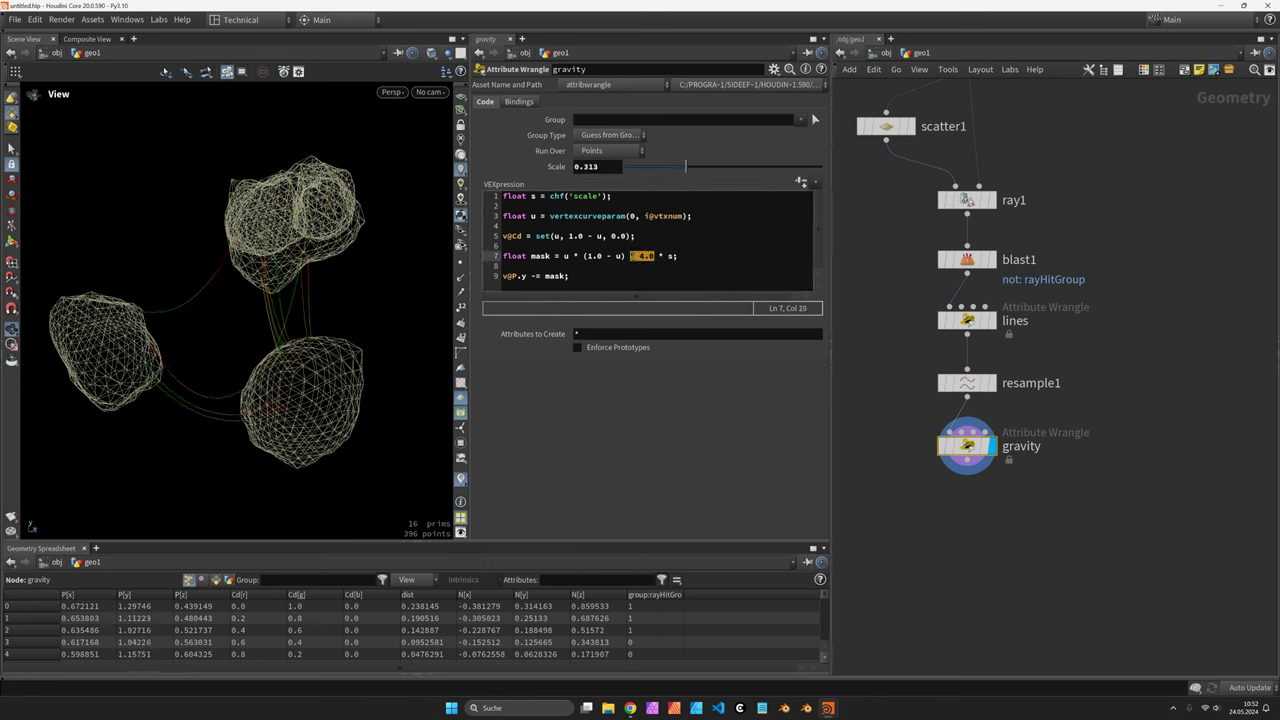
{"action": "key", "text": "BackSpace"}
{"action": "key", "text": "BackSpace"}
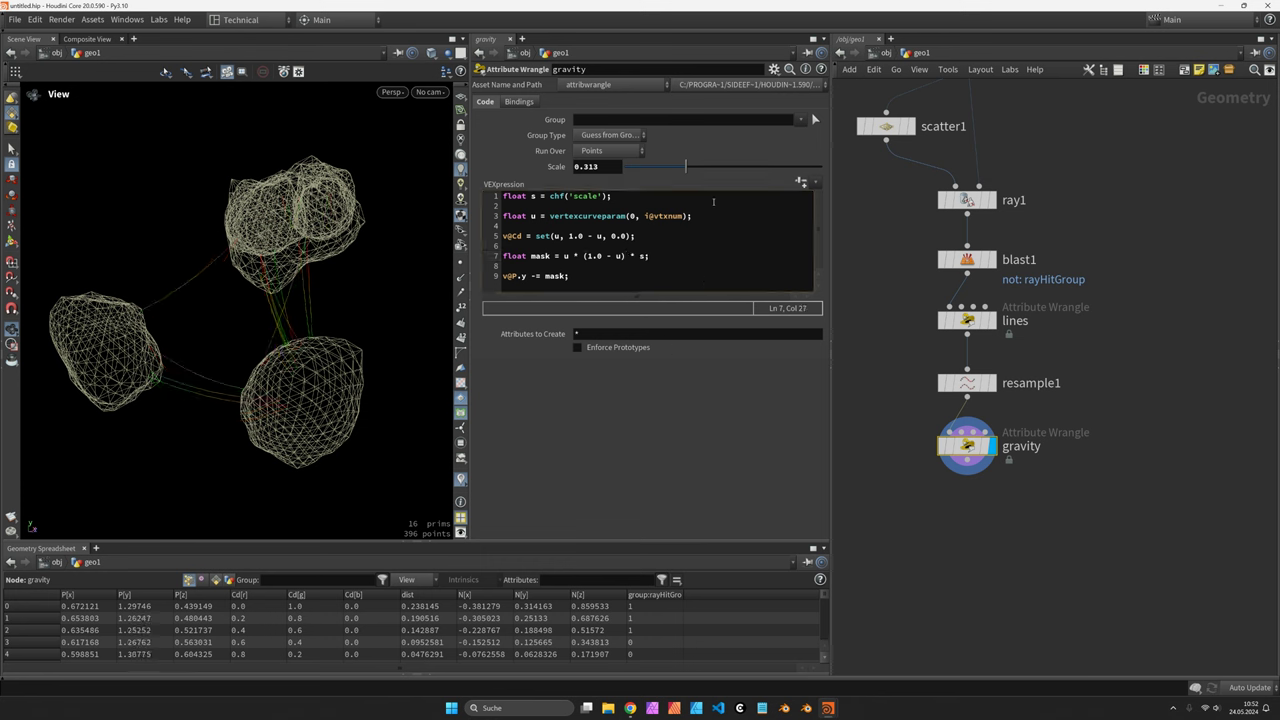
{"action": "left_click_drag", "start_coordinate": [686, 166], "coordinate": [899, 165]}
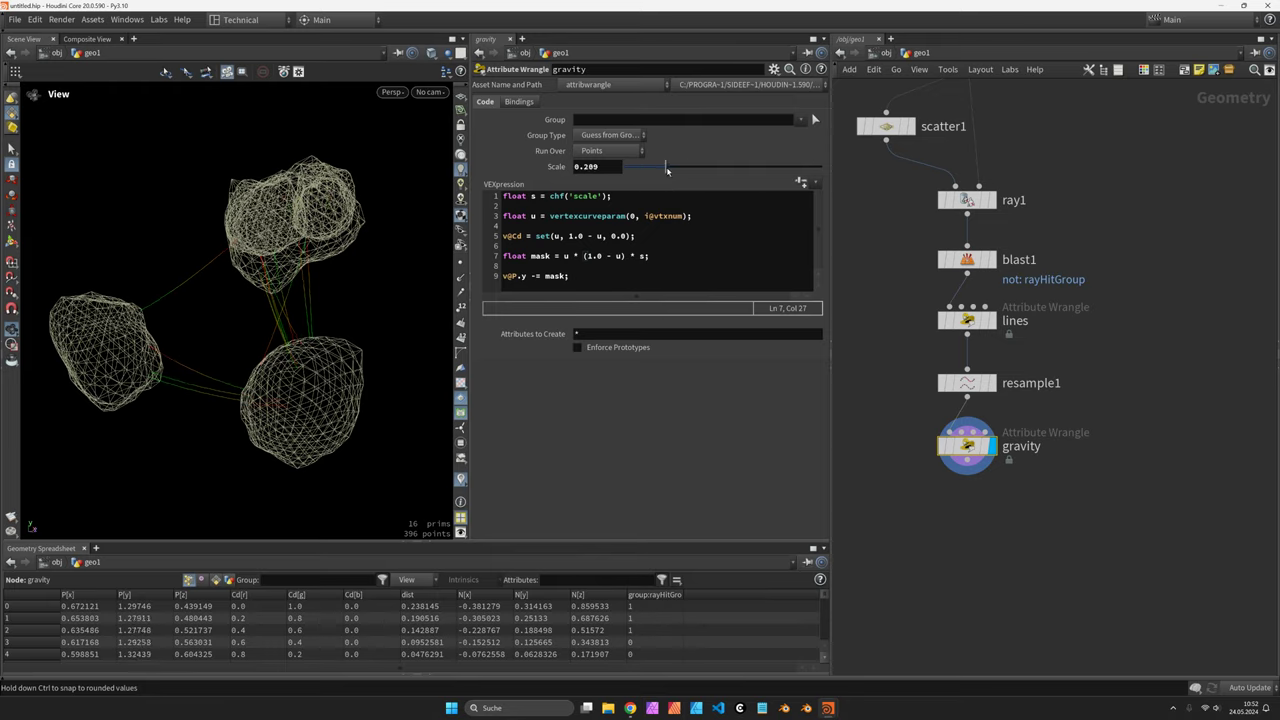
{"action": "left_click_drag", "start_coordinate": [300, 330], "coordinate": [346, 334]}
{"action": "scroll", "coordinate": [310, 210], "scroll_direction": "up", "scroll_amount": 5}
{"action": "left_click_drag", "start_coordinate": [313, 218], "coordinate": [277, 200]}
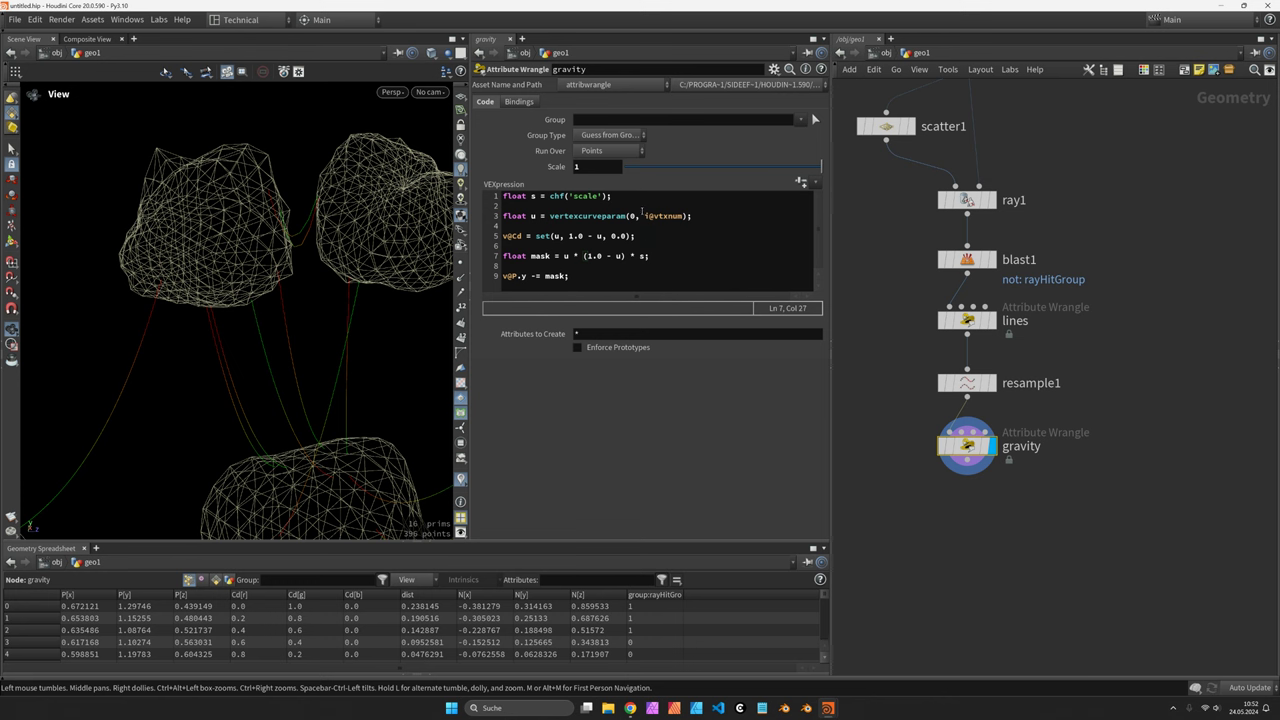
Add float a = primintrinsic(0, 'measuredperimeter', i@prim), checking intrinsics in the spreadsheet
{"action": "left_click", "coordinate": [710, 216]}
{"action": "key", "text": "Return"}
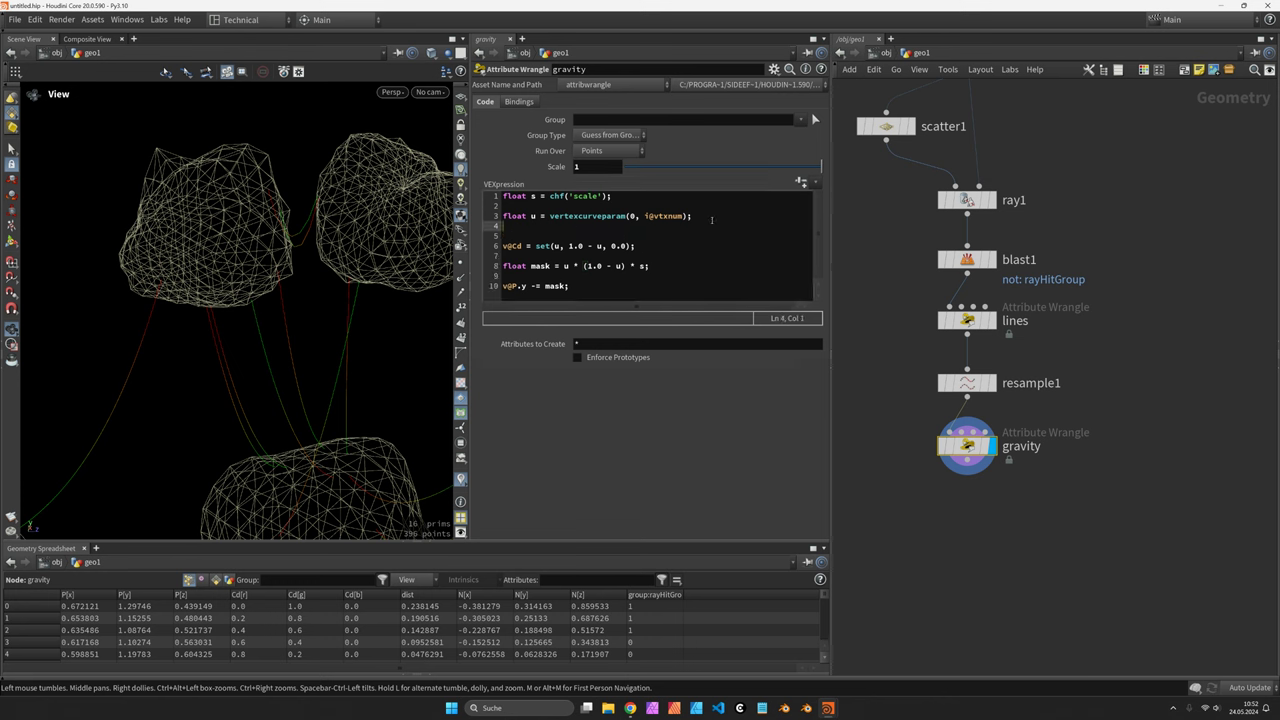
{"action": "type", "text": "float a = primintr"}
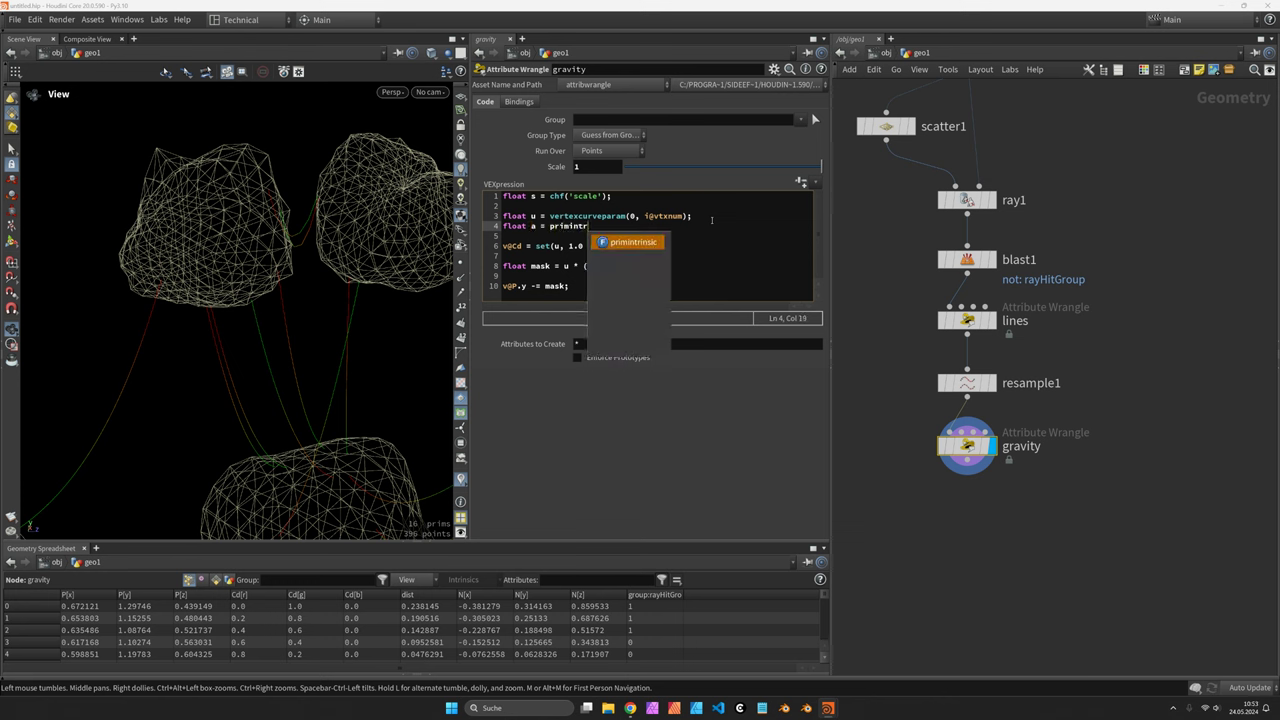
{"action": "type", "text": "insic(0, "}
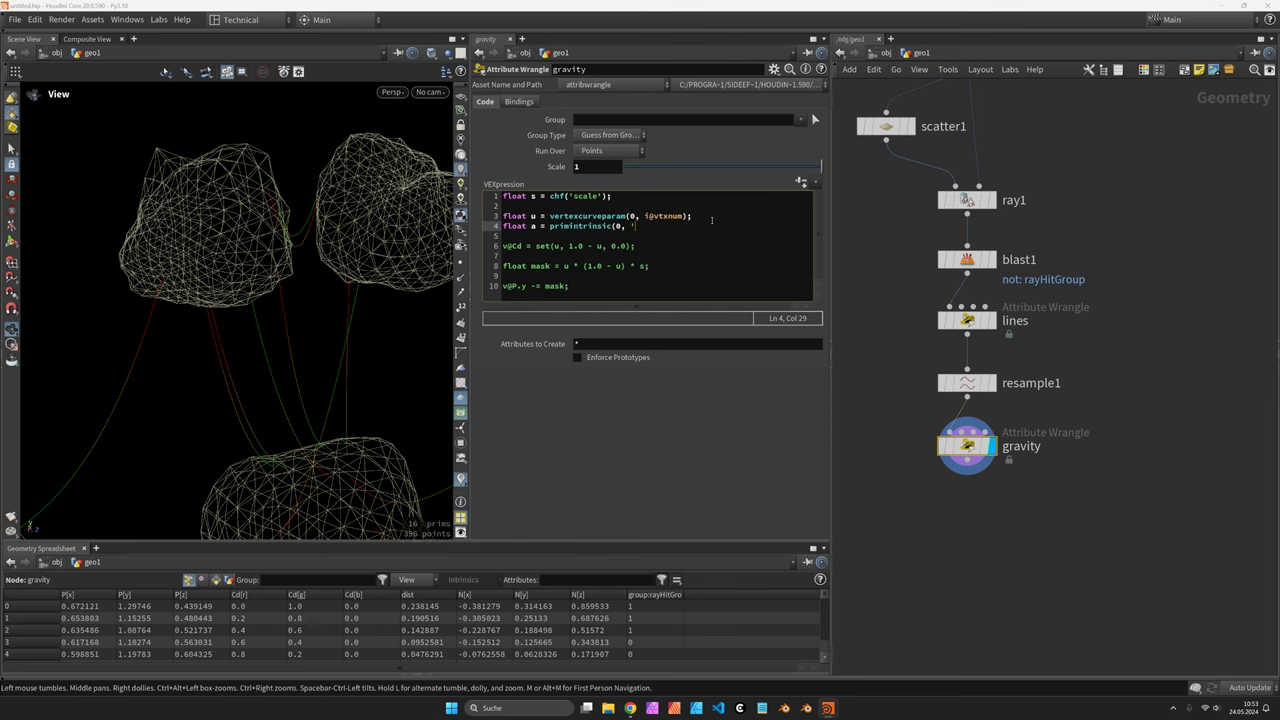
{"action": "type", "text": "'measuredperimeter', i"}
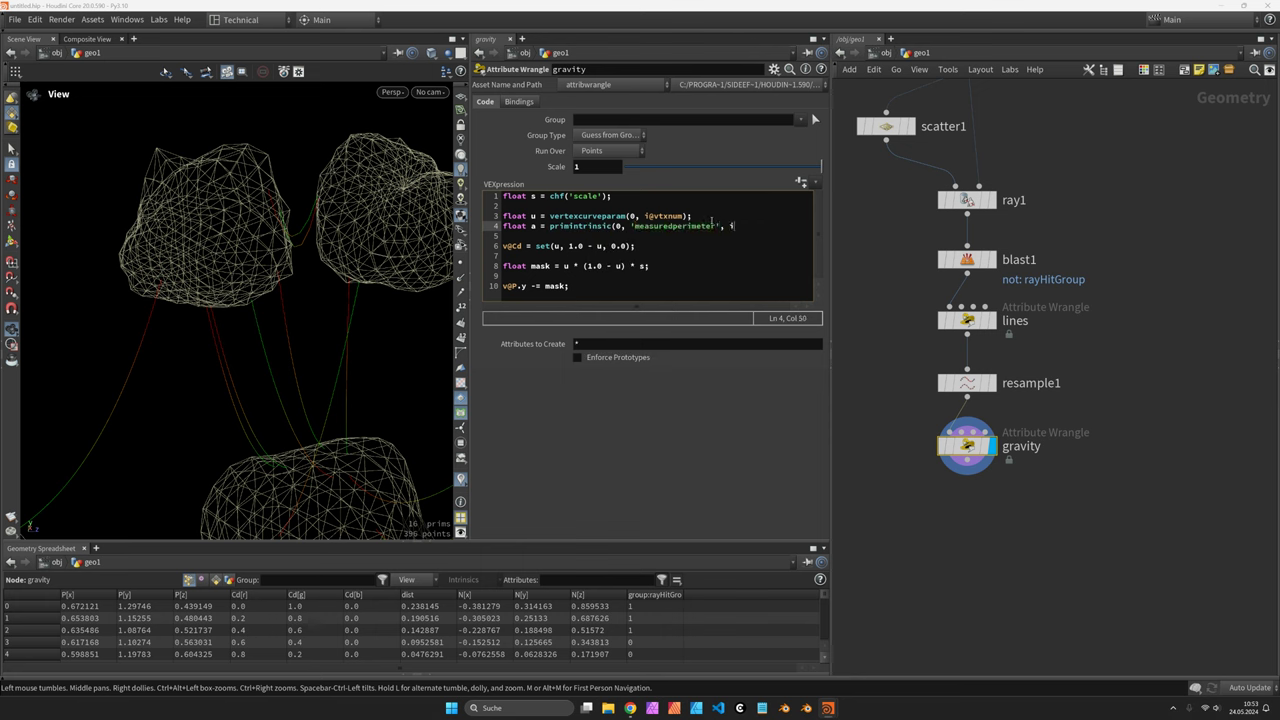
{"action": "type", "text": "@primnum);"}
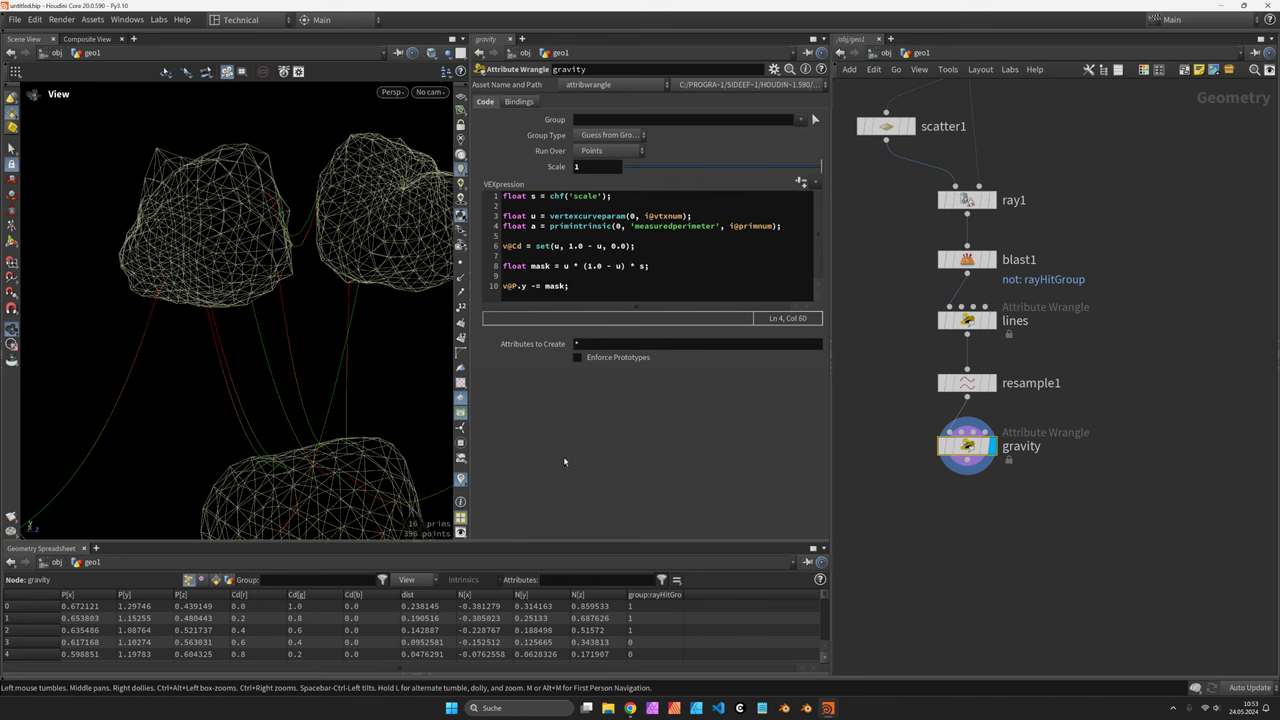
{"action": "left_click_drag", "start_coordinate": [586, 545], "coordinate": [586, 495]}
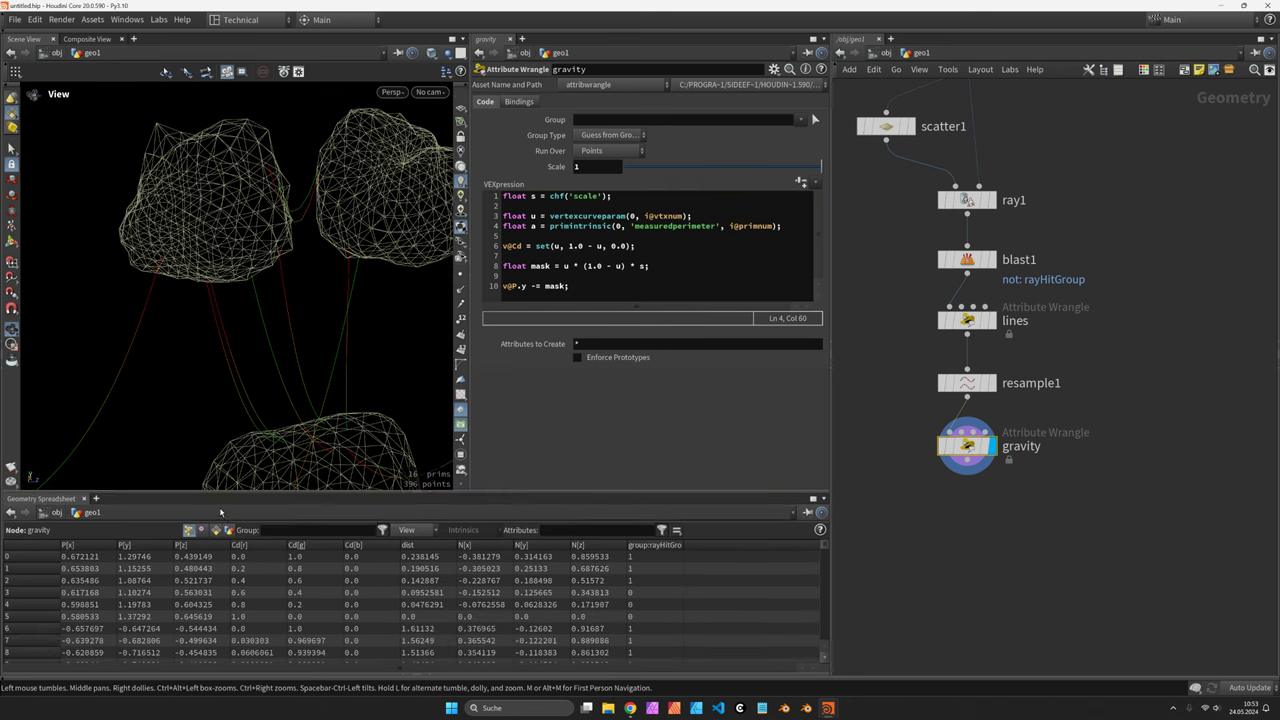
{"action": "left_click", "coordinate": [463, 530]}
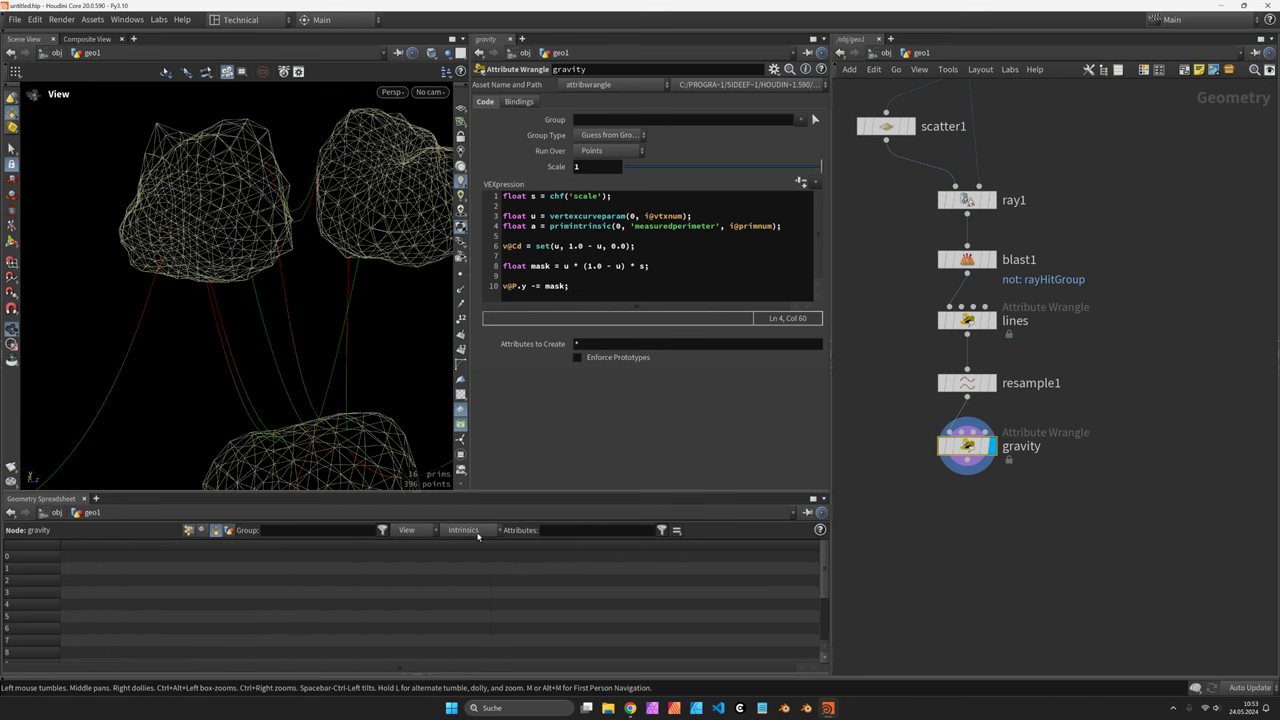
{"action": "left_click", "coordinate": [468, 530]}
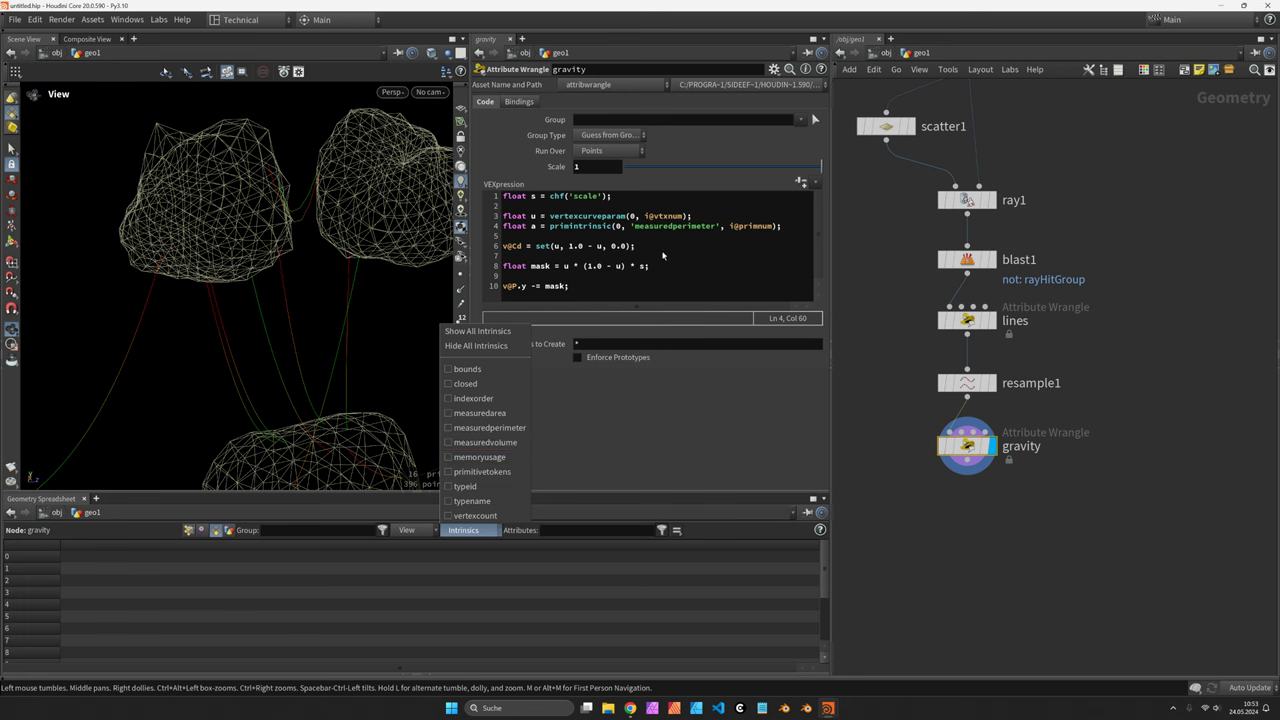
{"action": "left_click", "coordinate": [661, 270]}
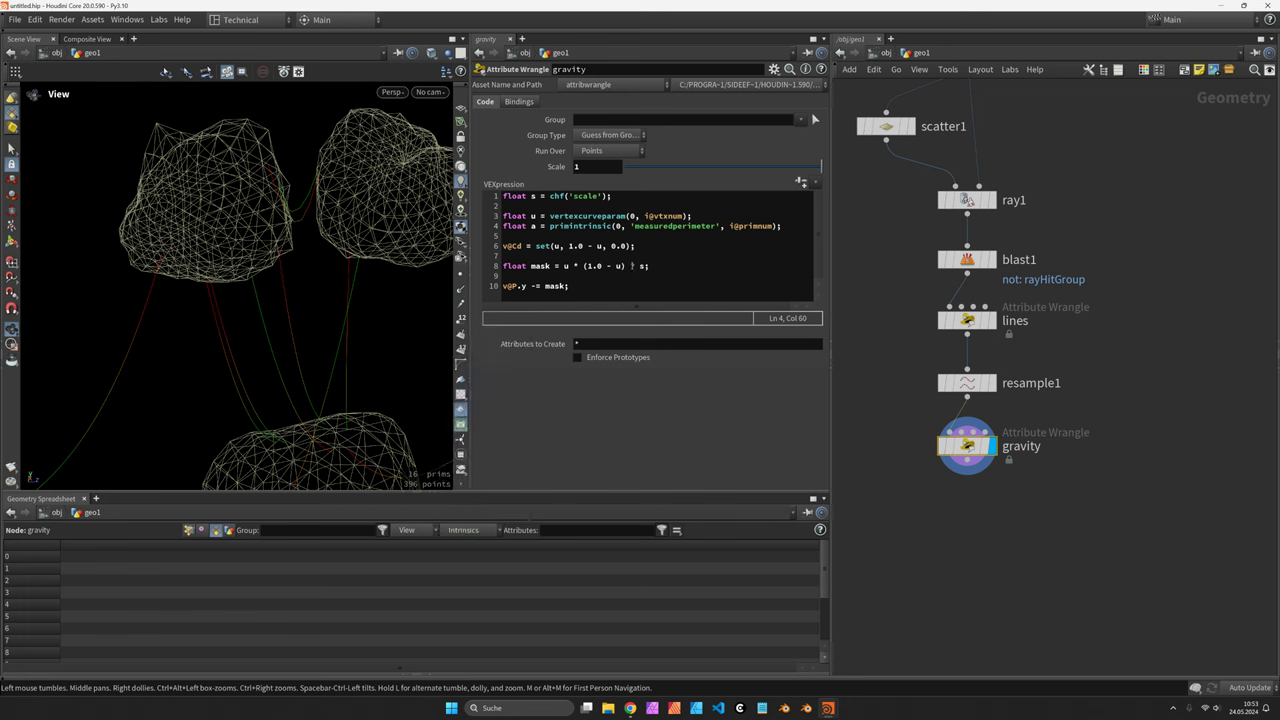
Multiply the mask by a * a and set Scale to about 0.87
{"action": "left_click", "coordinate": [723, 263]}
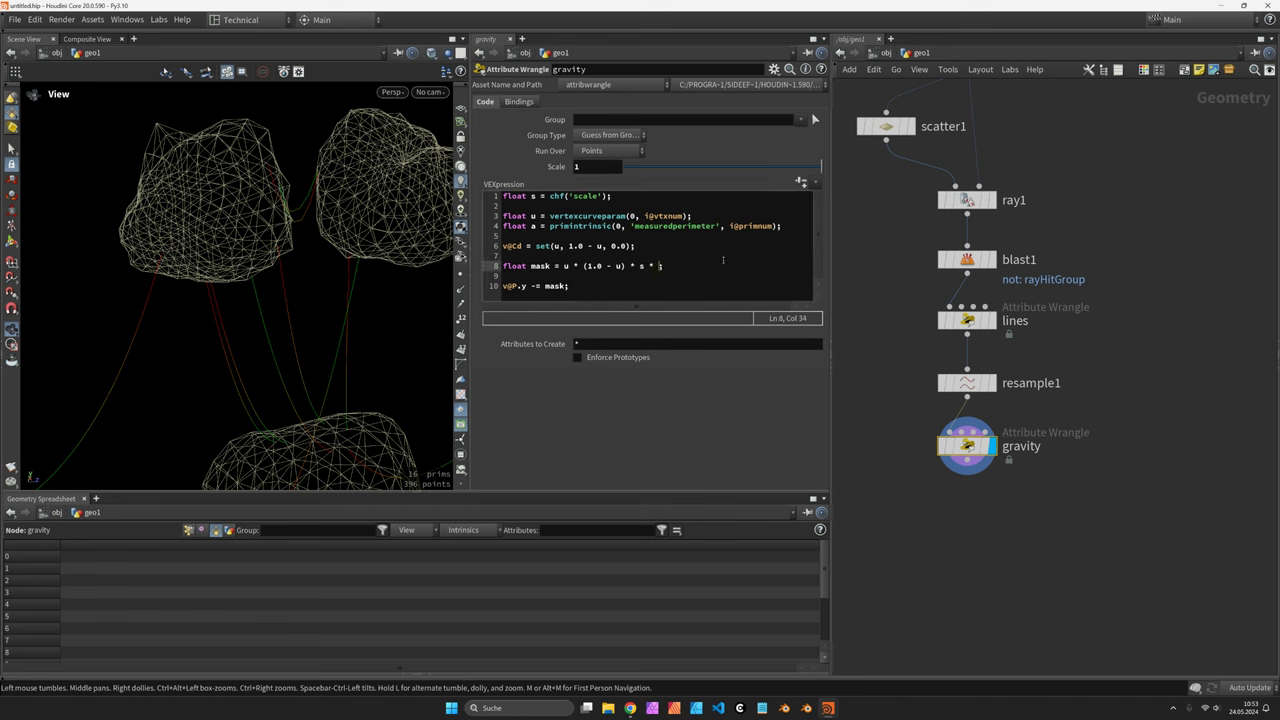
{"action": "type", "text": "a * a"}
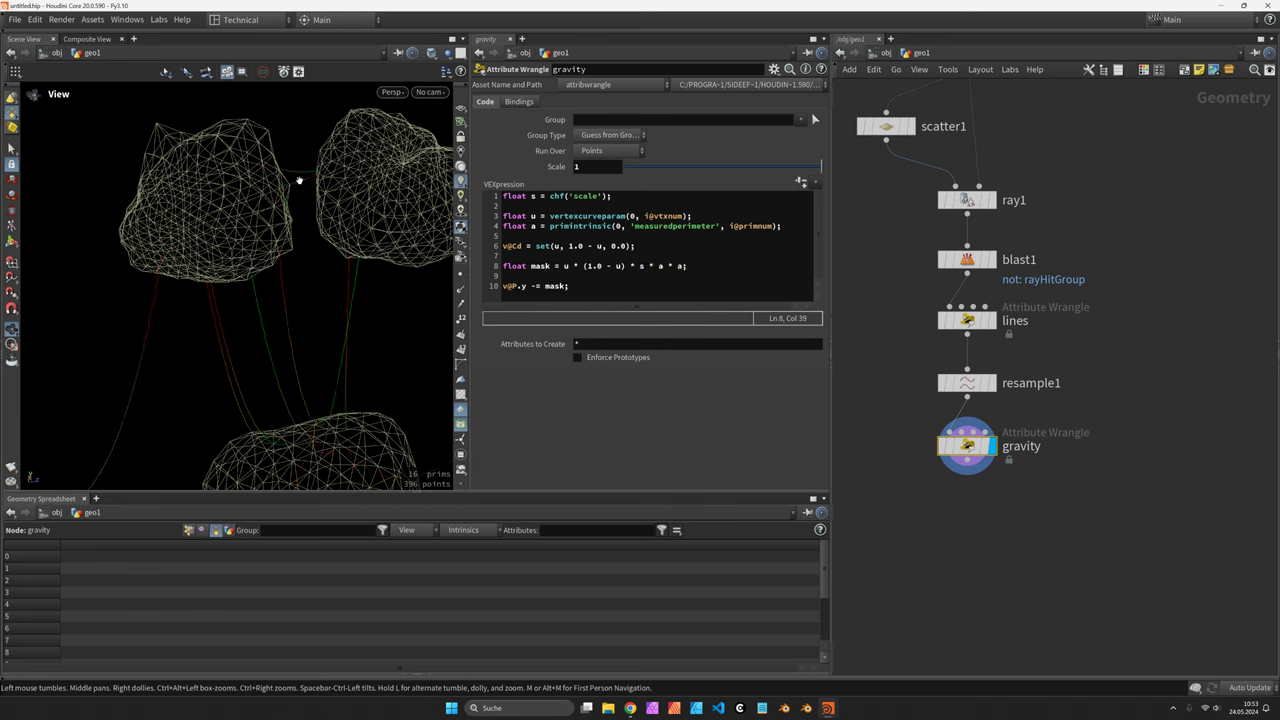
{"action": "right_click_drag", "start_coordinate": [294, 183], "coordinate": [231, 328]}
{"action": "left_click_drag", "start_coordinate": [231, 328], "coordinate": [283, 323]}
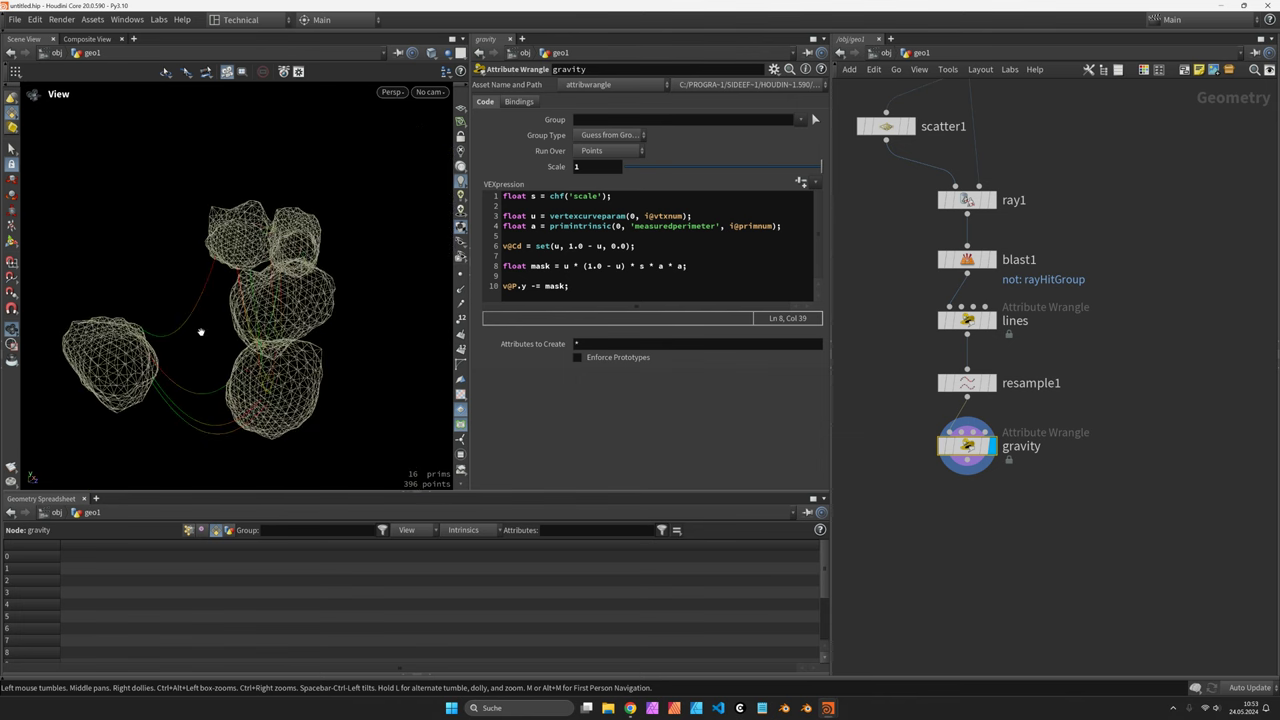
{"action": "mouse_move", "coordinate": [821, 166]}
{"action": "left_mouse_down"}
{"action": "mouse_move", "coordinate": [785, 181]}
{"action": "mouse_move", "coordinate": [822, 168]}
{"action": "left_mouse_up"}
{"action": "left_click_drag", "start_coordinate": [300, 310], "coordinate": [340, 305]}
{"action": "left_click_drag", "start_coordinate": [821, 166], "coordinate": [765, 170]}
{"action": "left_click_drag", "start_coordinate": [320, 302], "coordinate": [258, 318]}
{"action": "left_click_drag", "start_coordinate": [763, 167], "coordinate": [796, 168]}
{"action": "left_click_drag", "start_coordinate": [240, 323], "coordinate": [474, 320]}
{"action": "scroll", "coordinate": [223, 357], "scroll_direction": "up", "scroll_amount": 5}
{"action": "scroll", "coordinate": [209, 280], "scroll_direction": "down", "scroll_amount": 5}
{"action": "left_click_drag", "start_coordinate": [209, 280], "coordinate": [300, 253]}
Add a Group node wired below the gravity wrangle
{"action": "left_click", "coordinate": [967, 472]}
{"action": "left_click", "coordinate": [981, 497]}
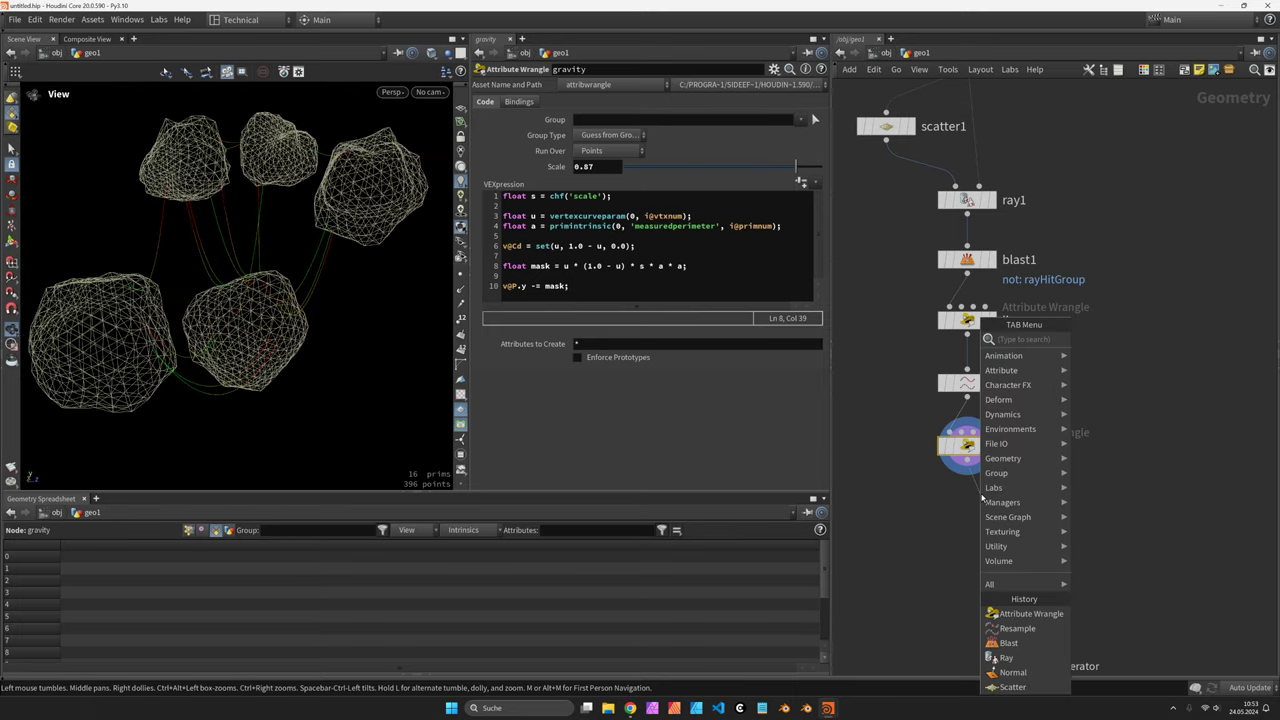
{"action": "type", "text": "group"}
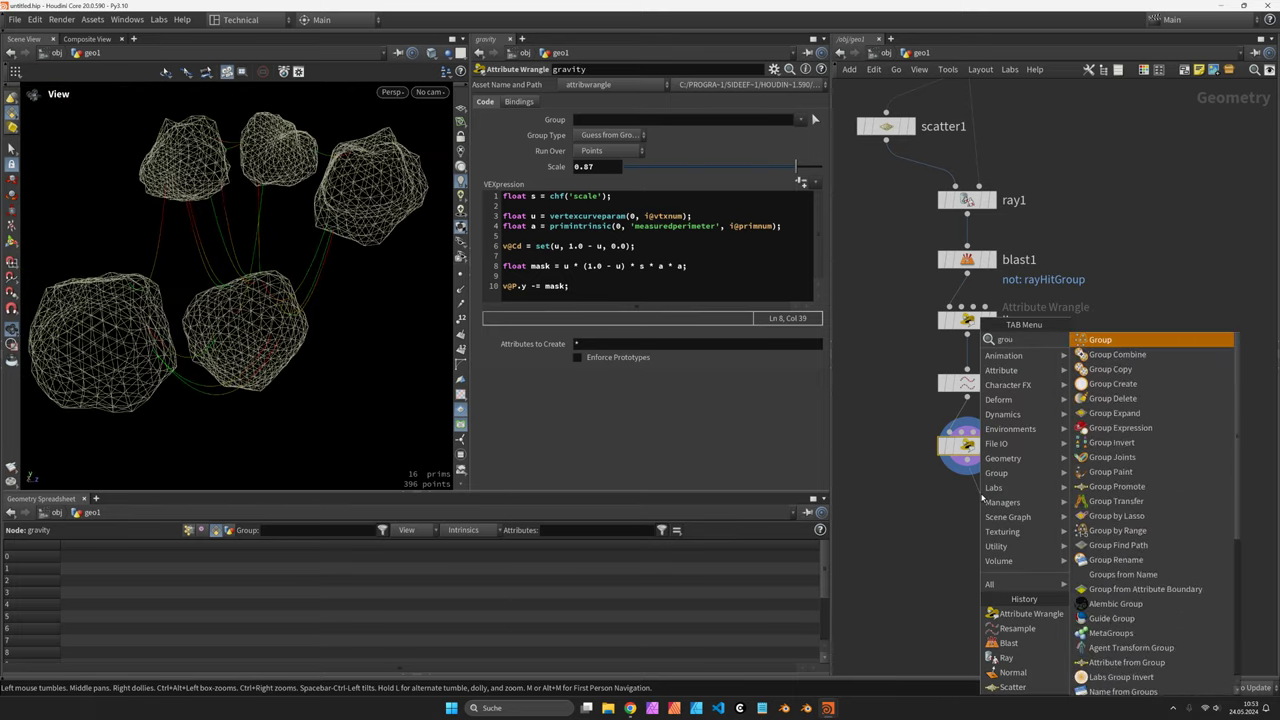
{"action": "key", "text": "Return"}
Make it a points group named collide, bounded by a Bounding Object region
{"action": "left_click", "coordinate": [578, 163]}
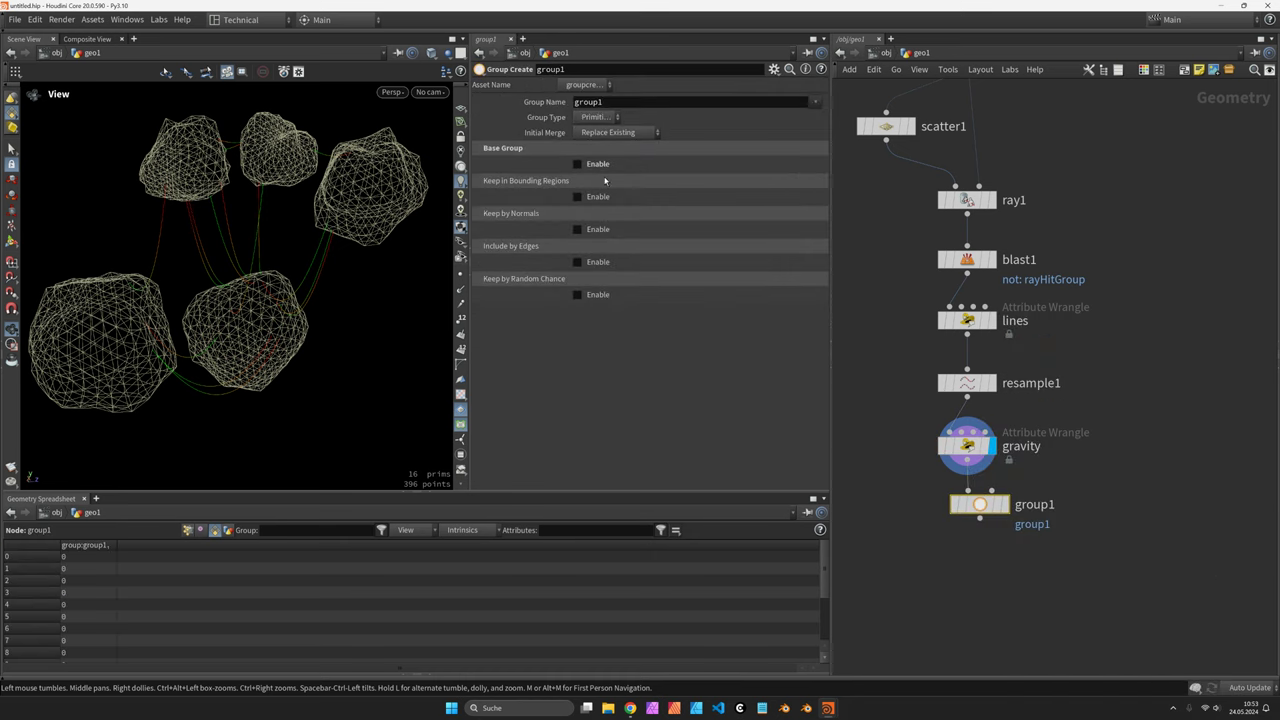
{"action": "left_click", "coordinate": [578, 197]}
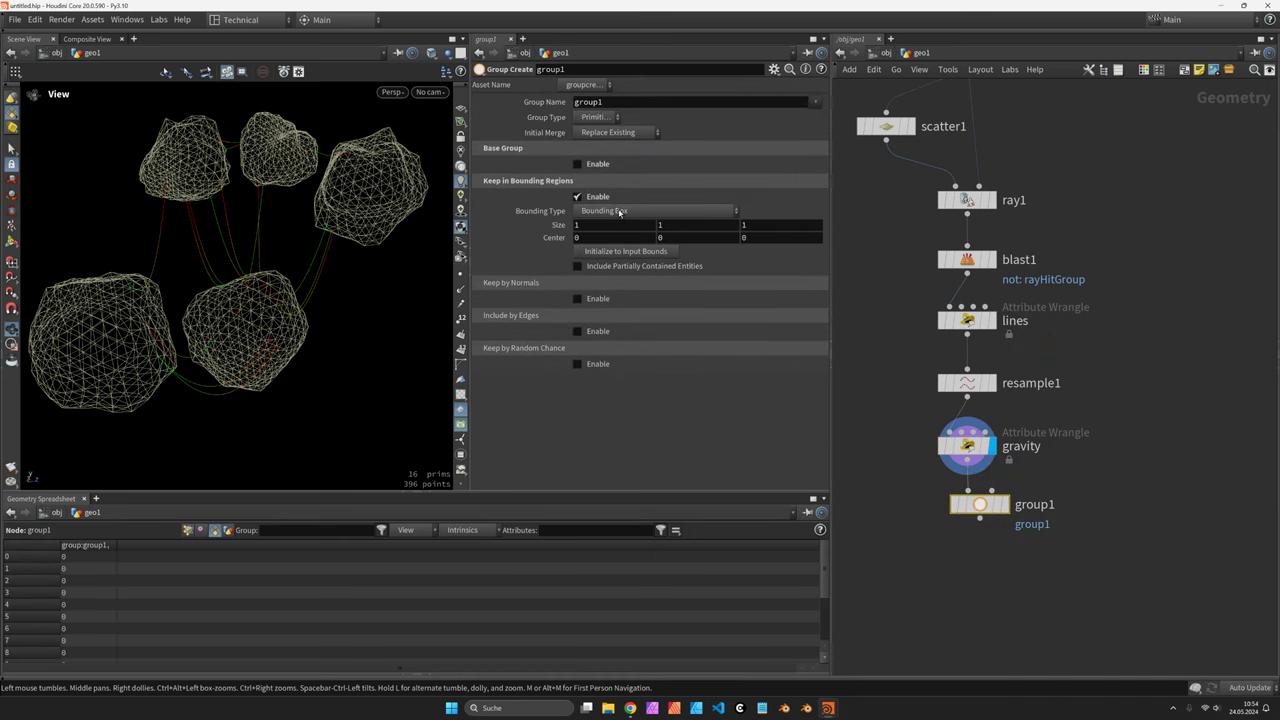
{"action": "left_click", "coordinate": [600, 117]}
{"action": "left_click", "coordinate": [598, 129]}
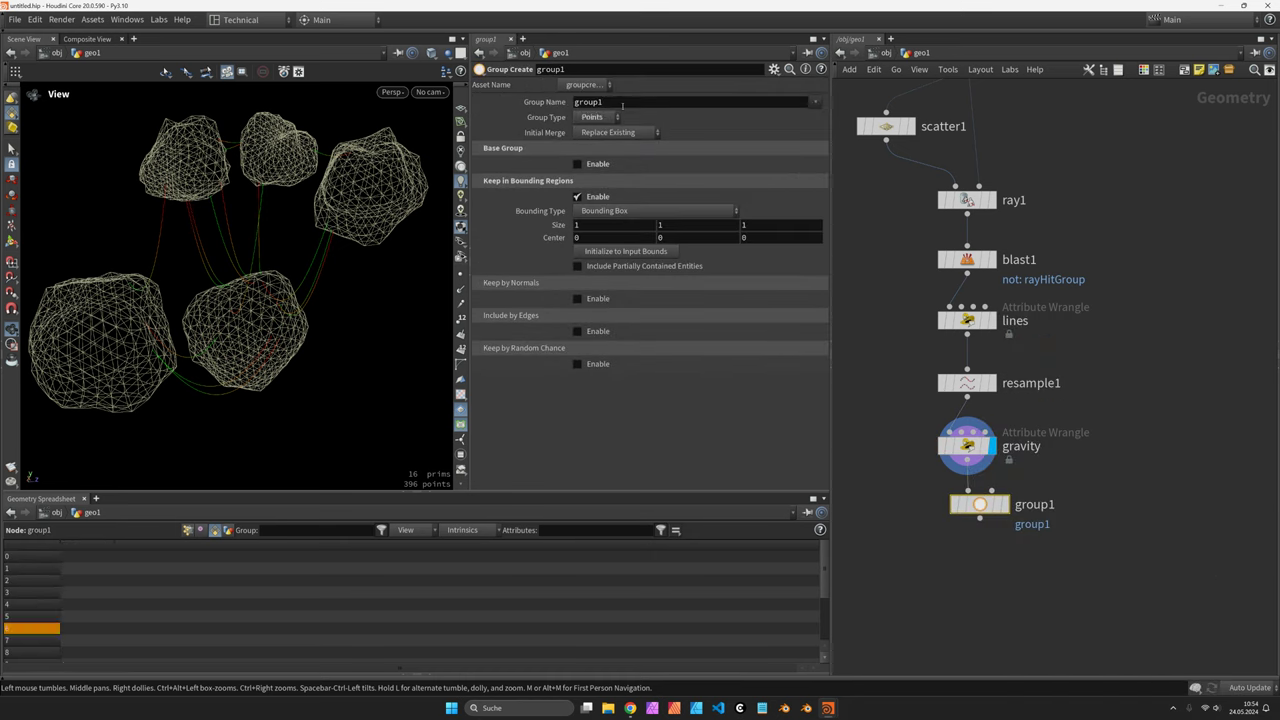
{"action": "double_click", "coordinate": [625, 102]}
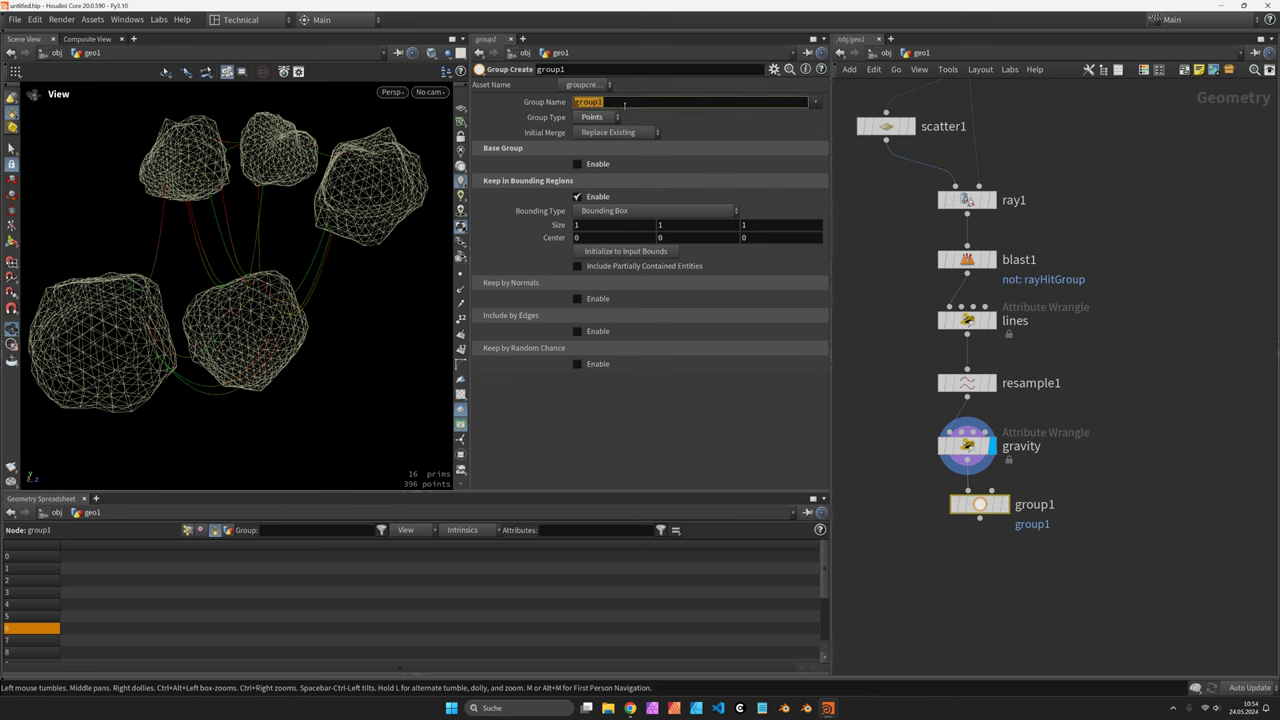
{"action": "type", "text": "collide"}
{"action": "key", "text": "Return"}
{"action": "left_click", "coordinate": [615, 212]}
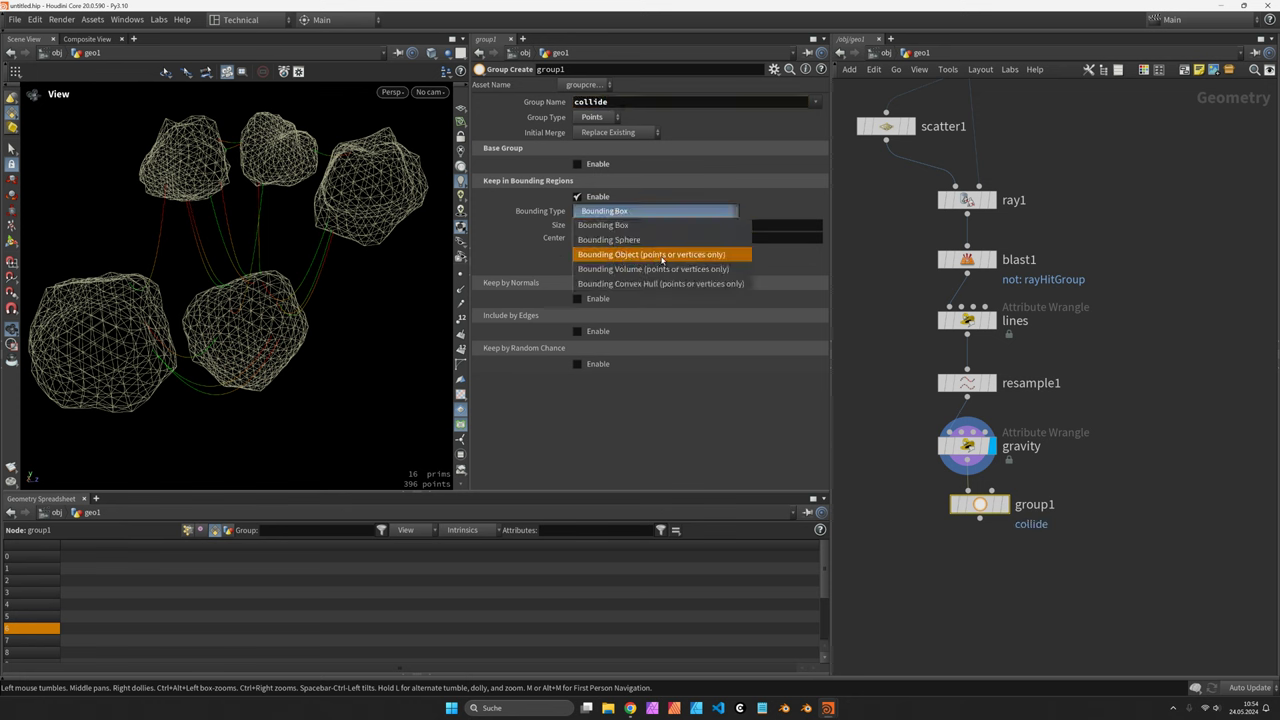
{"action": "left_click", "coordinate": [662, 257]}
Wire normal1 into group1's second input, catching 20 collide points inside the rocks
{"action": "left_click_drag", "start_coordinate": [998, 501], "coordinate": [1066, 511]}
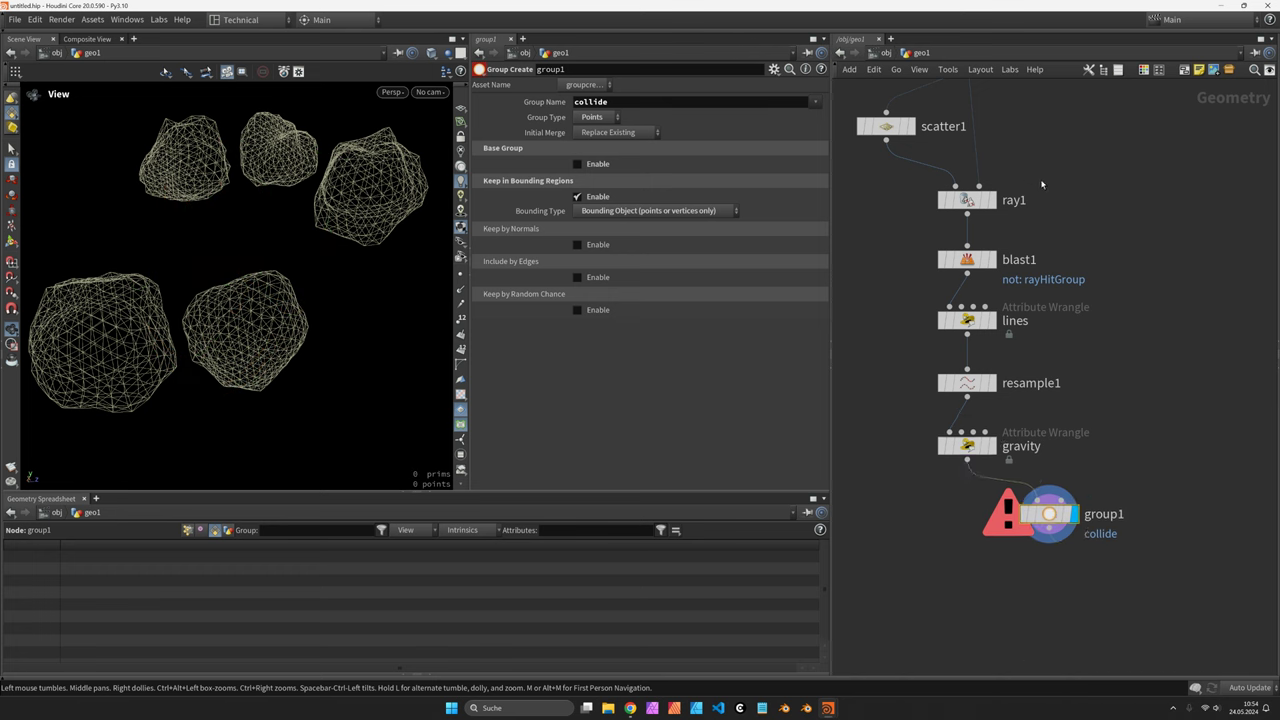
{"action": "middle_click_drag", "start_coordinate": [1042, 190], "coordinate": [1017, 285]}
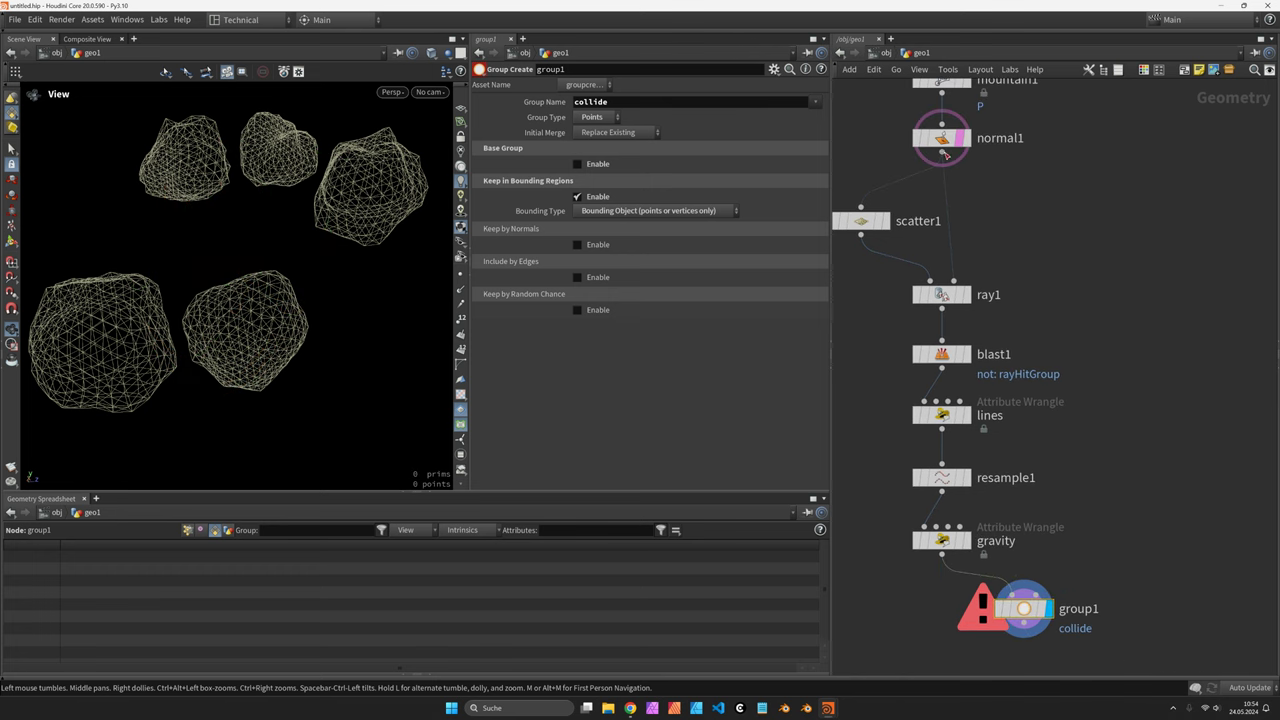
{"action": "left_click", "coordinate": [943, 155]}
{"action": "left_click", "coordinate": [1032, 584]}
{"action": "left_click_drag", "start_coordinate": [306, 323], "coordinate": [310, 322]}
{"action": "right_click_drag", "start_coordinate": [310, 322], "coordinate": [220, 309]}
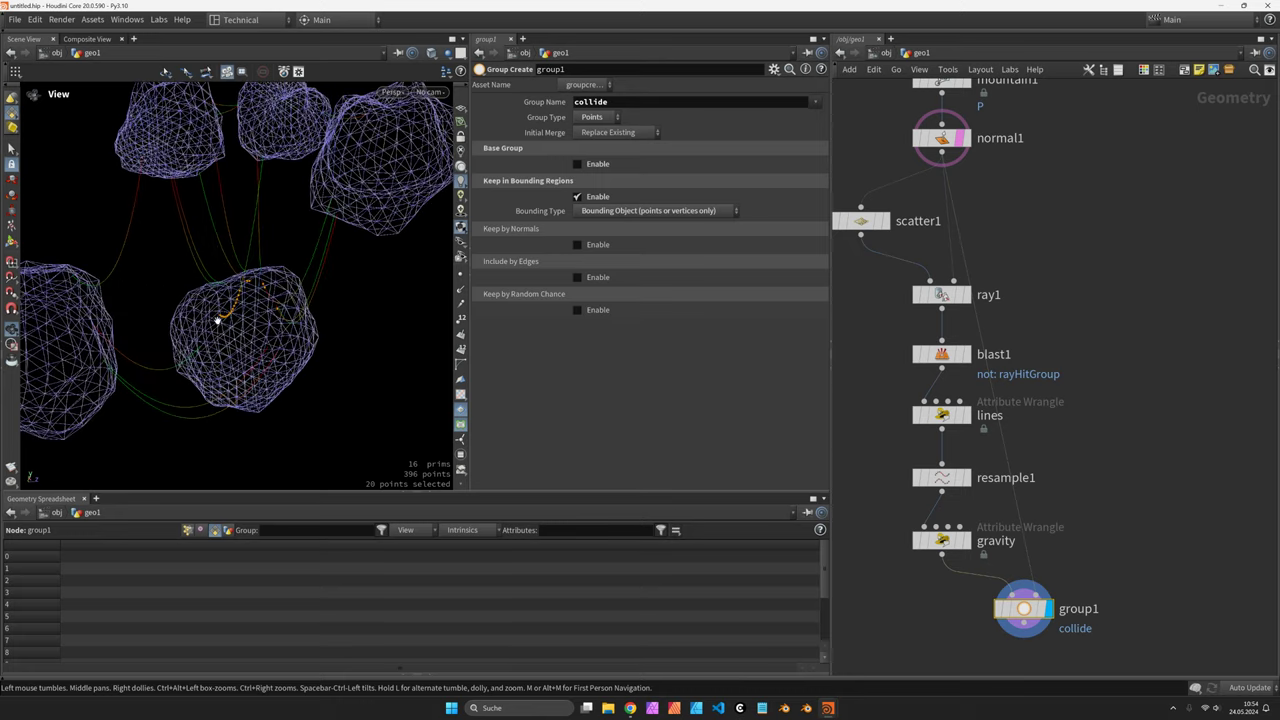
{"action": "left_click_drag", "start_coordinate": [215, 321], "coordinate": [300, 300]}
{"action": "middle_click_drag", "start_coordinate": [1012, 631], "coordinate": [1003, 515]}
{"action": "left_click_drag", "start_coordinate": [1003, 515], "coordinate": [925, 518]}
{"action": "key", "text": "Tab"}
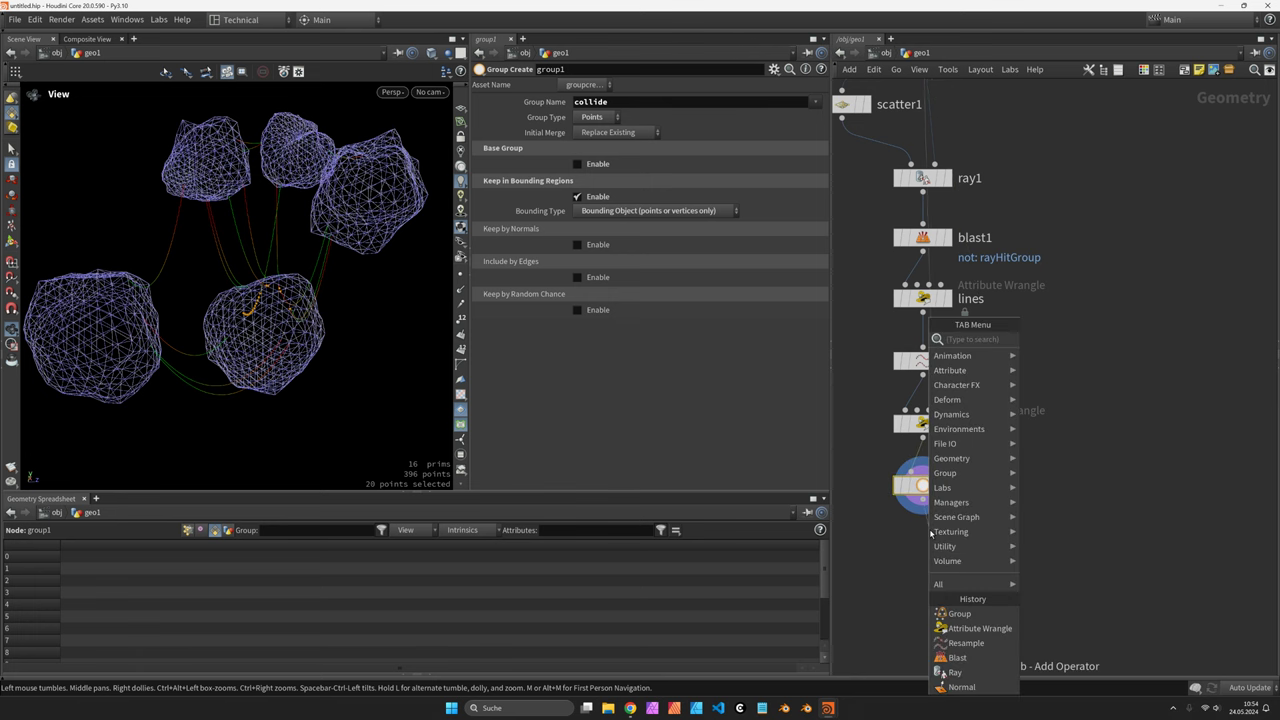
Add an Attribute Wrangle under group1, display it, and rename it remove_intersect
{"action": "left_click", "coordinate": [980, 628]}
{"action": "left_click", "coordinate": [926, 546]}
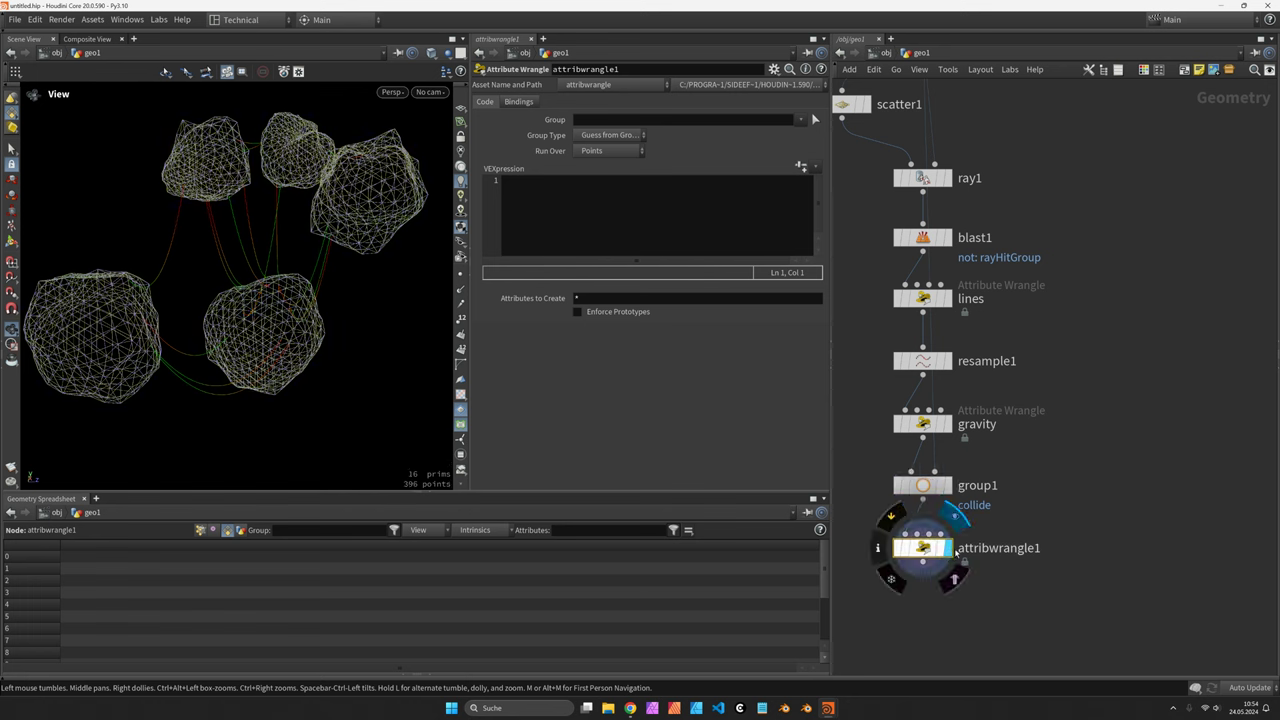
{"action": "double_click", "coordinate": [969, 548]}
{"action": "type", "text": "remove_"}
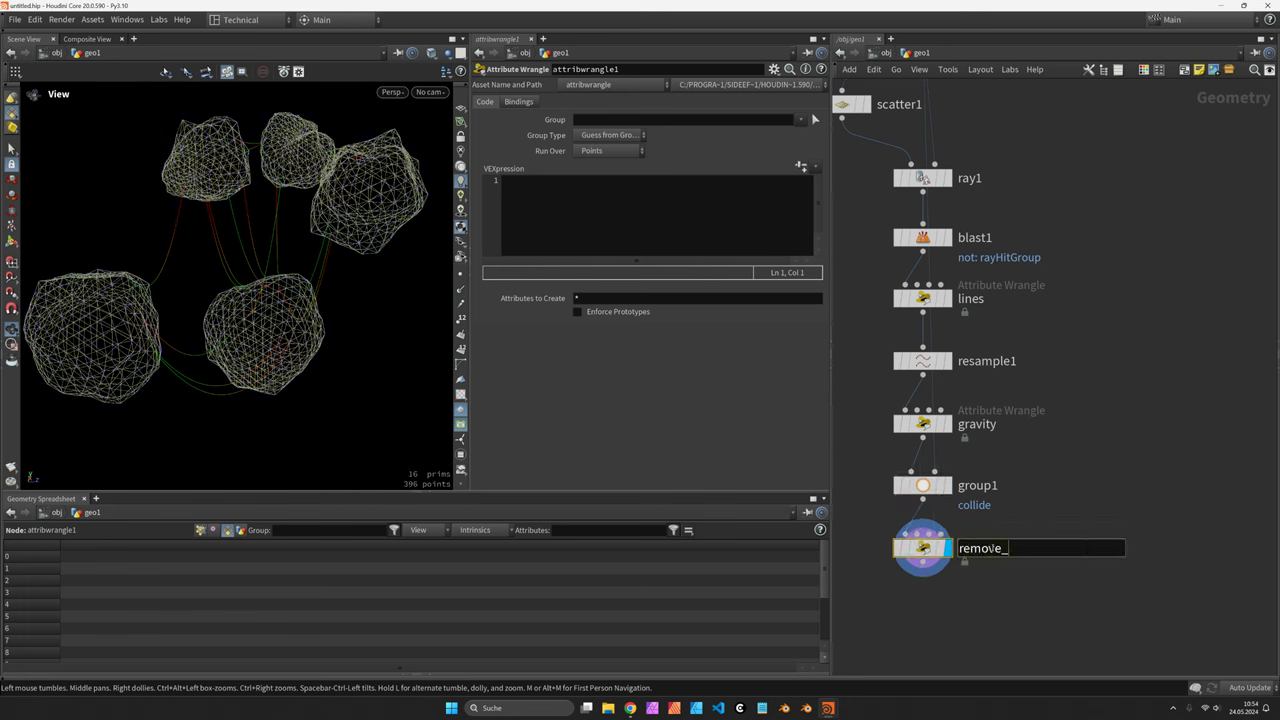
{"action": "type", "text": "intersect"}
{"action": "key", "text": "Return"}
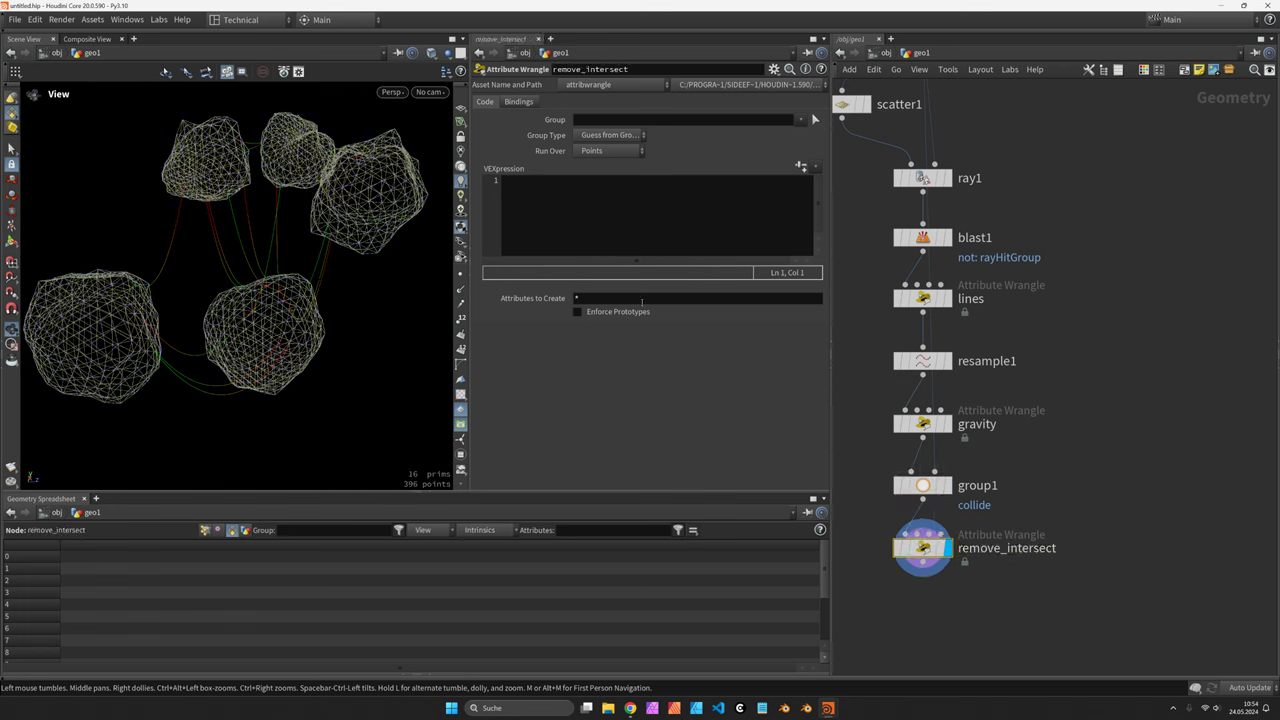
Restrict the wrangle to the collide group with Group Type set to Points
{"action": "left_click", "coordinate": [626, 219]}
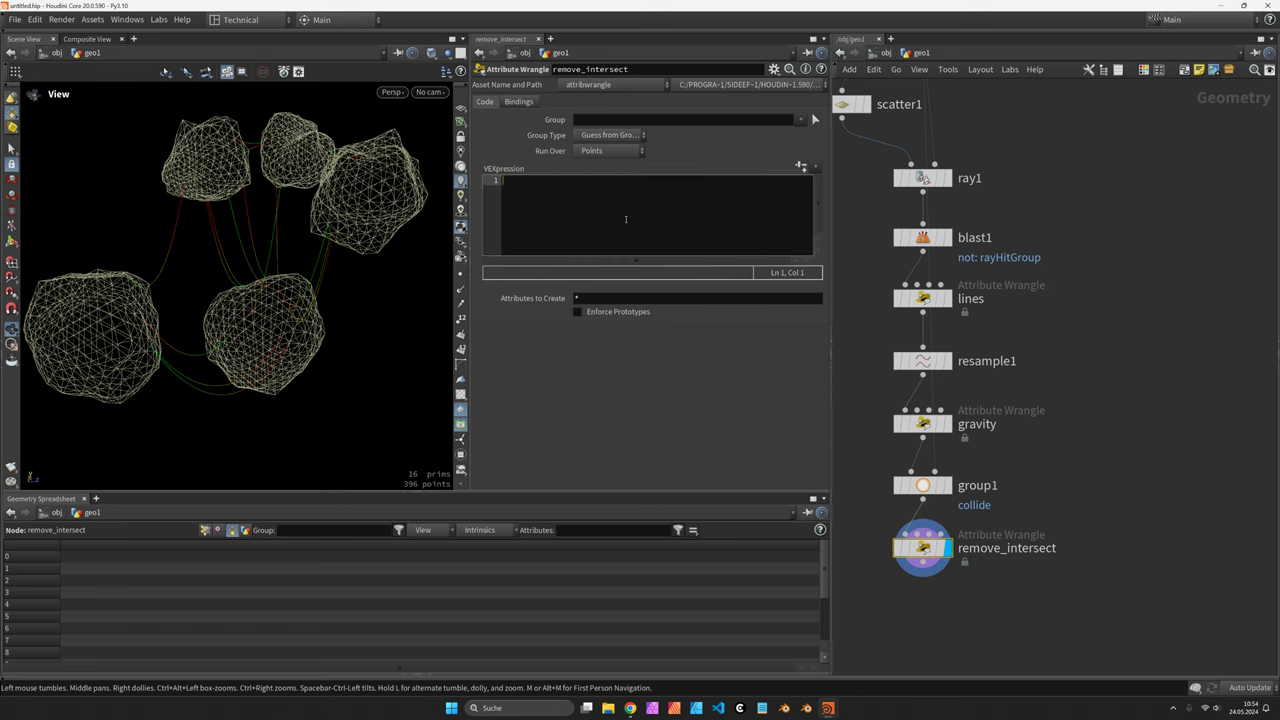
{"action": "left_click", "coordinate": [639, 135]}
{"action": "left_click", "coordinate": [612, 194]}
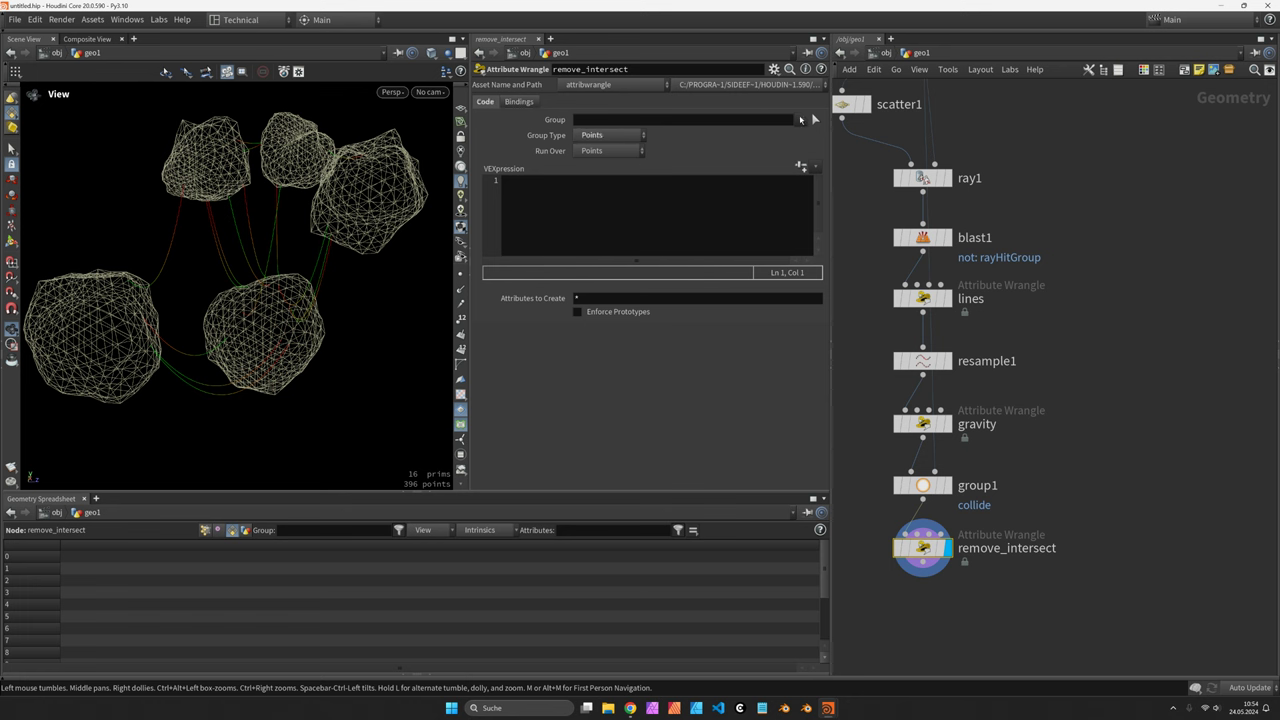
{"action": "left_click", "coordinate": [800, 119]}
{"action": "left_click", "coordinate": [812, 134]}
Write removeprim(0, i@primnum, 1) to delete colliding strands, leaving 12 curves
{"action": "left_click", "coordinate": [619, 222]}
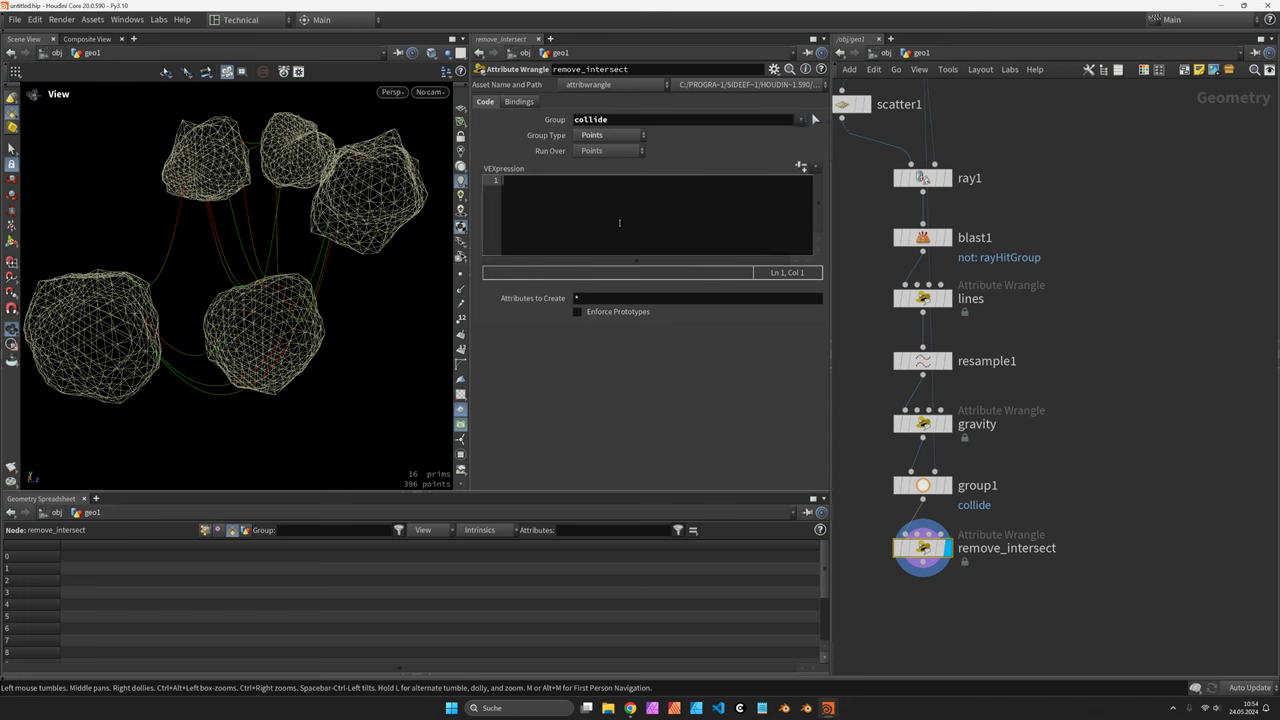
{"action": "type", "text": "remov"}
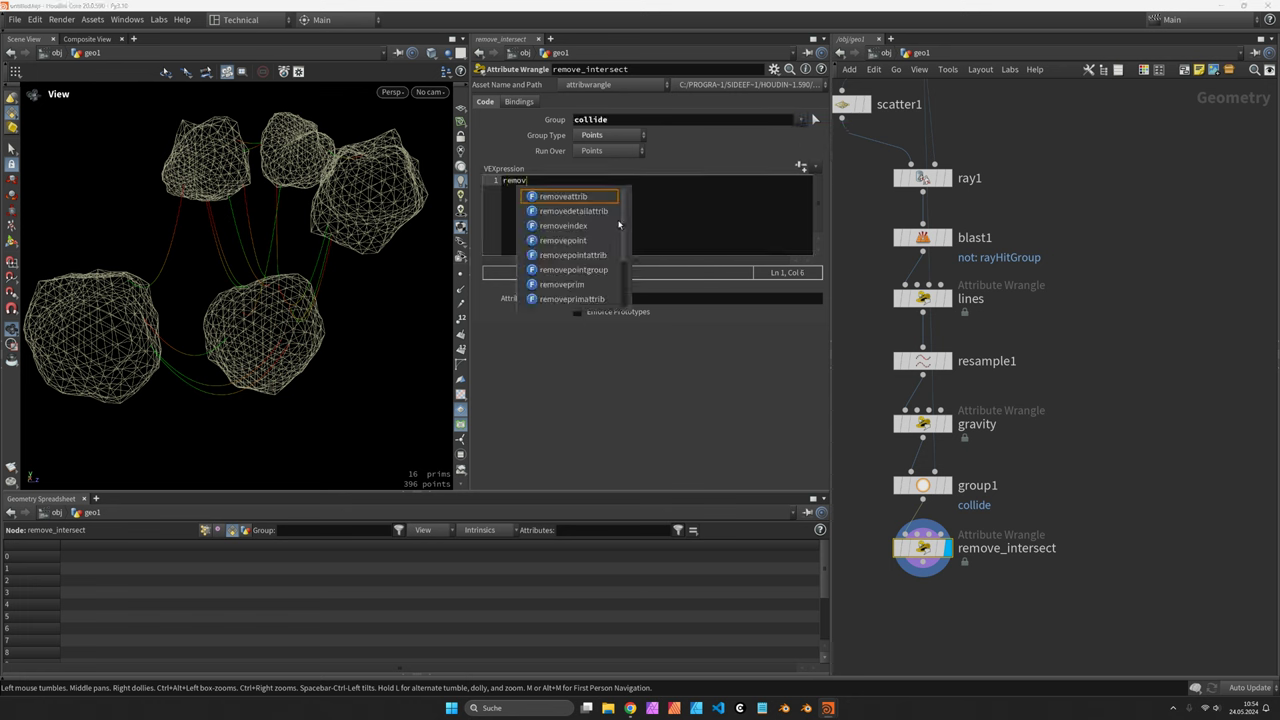
{"action": "type", "text": "eprim(, "}
{"action": "type", "text": "0,"}
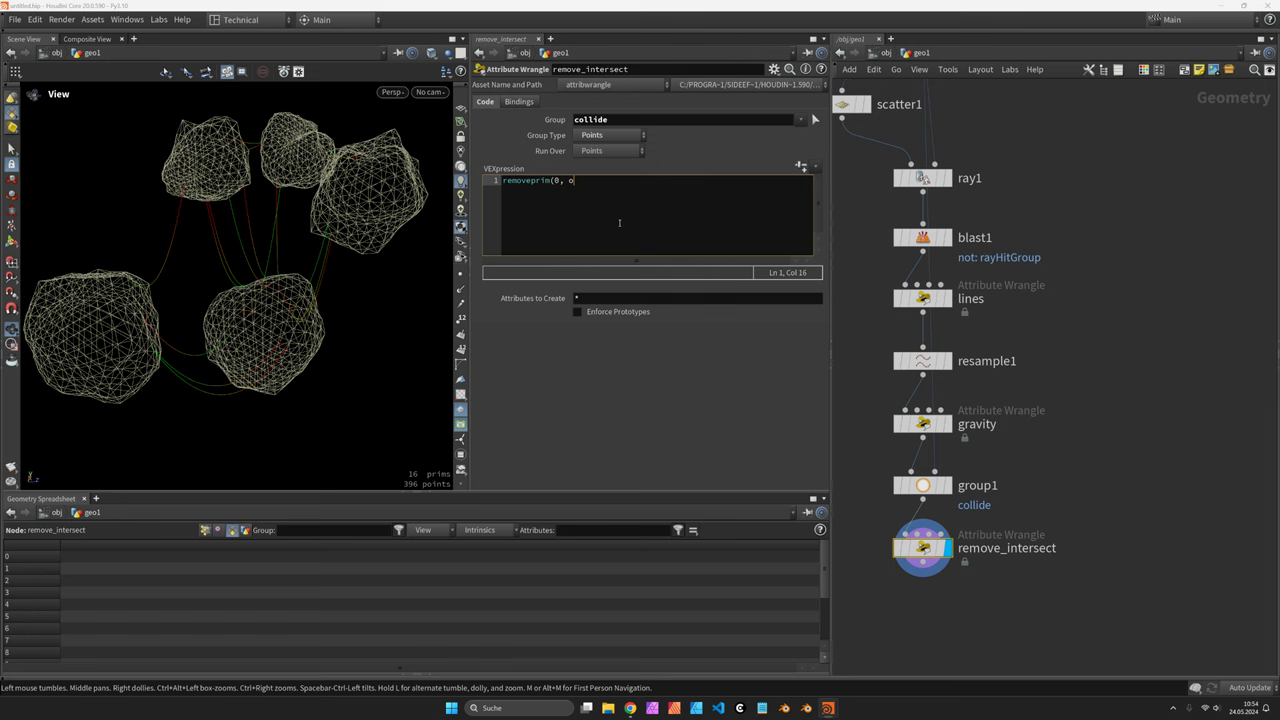
{"action": "key", "text": "BackSpace"}
{"action": "type", "text": "i@primnum, 1);"}
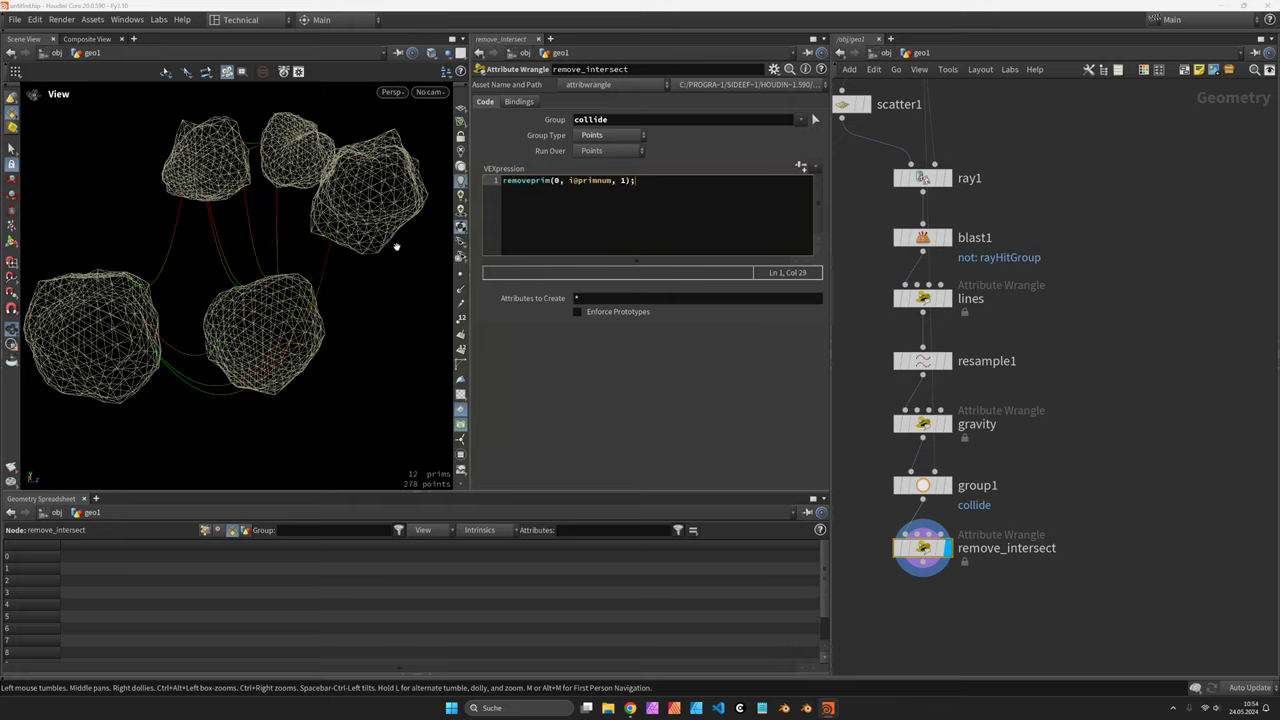
{"action": "left_click_drag", "start_coordinate": [358, 263], "coordinate": [189, 262]}
{"action": "scroll", "coordinate": [1032, 533], "scroll_direction": "down", "scroll_amount": 2}
Add a Scatter node under remove_intersect, display it, and rename it scatter_drips
{"action": "key", "text": "Tab"}
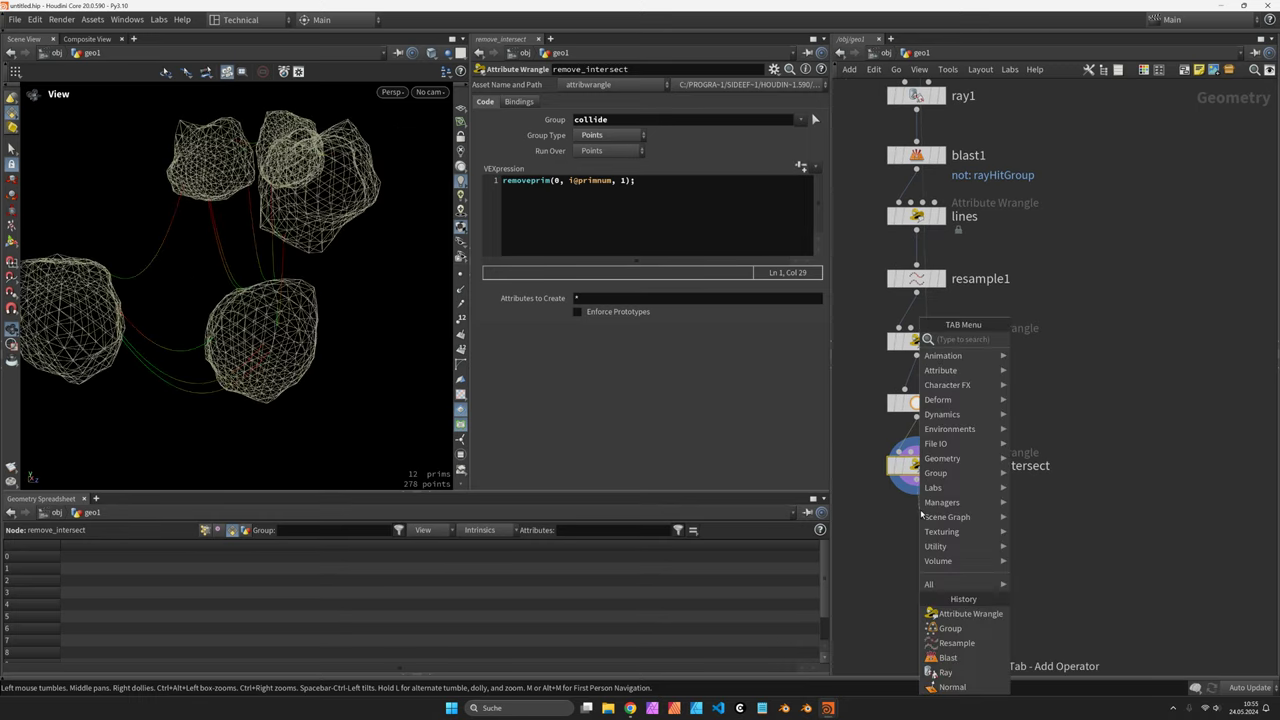
{"action": "type", "text": "scatter"}
{"action": "key", "text": "Return"}
{"action": "left_click", "coordinate": [921, 514]}
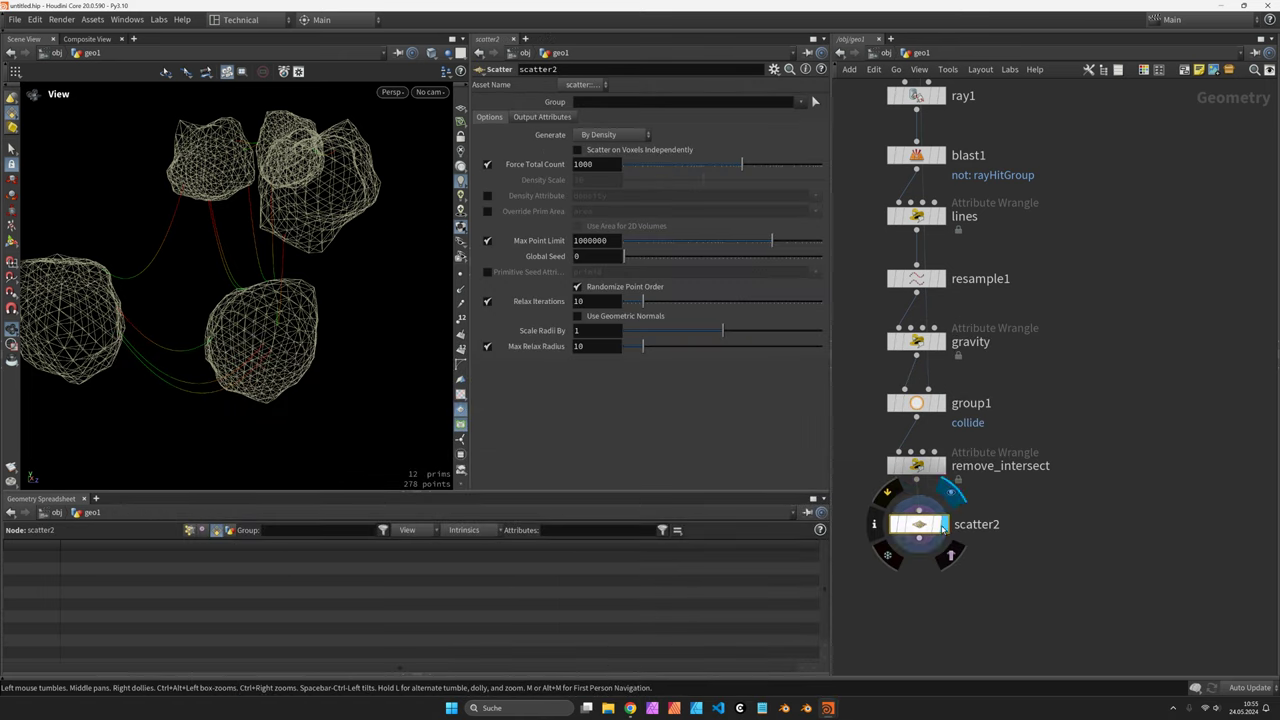
{"action": "left_click", "coordinate": [943, 527]}
{"action": "double_click", "coordinate": [998, 527]}
{"action": "type", "text": "_drips"}
{"action": "key", "text": "Return"}
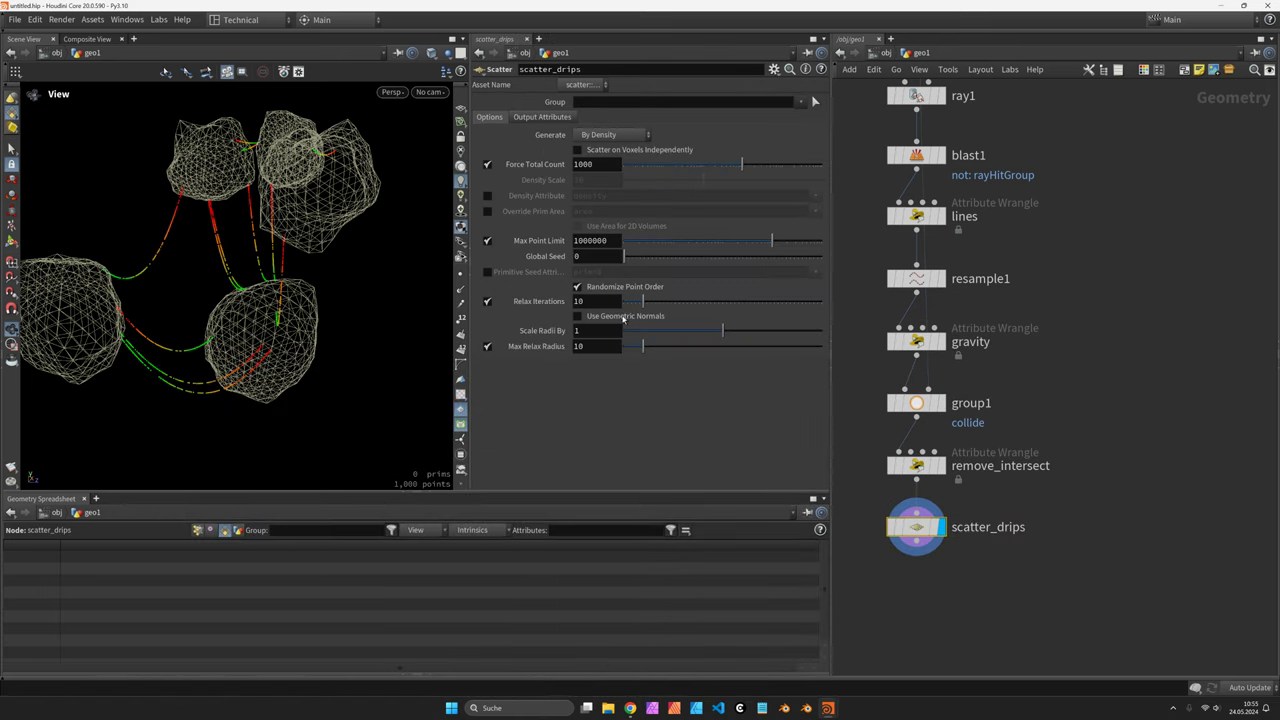
Turn off Relax Iterations and Force Total Count, and set Density Scale to about 0.38
{"action": "left_click", "coordinate": [487, 301]}
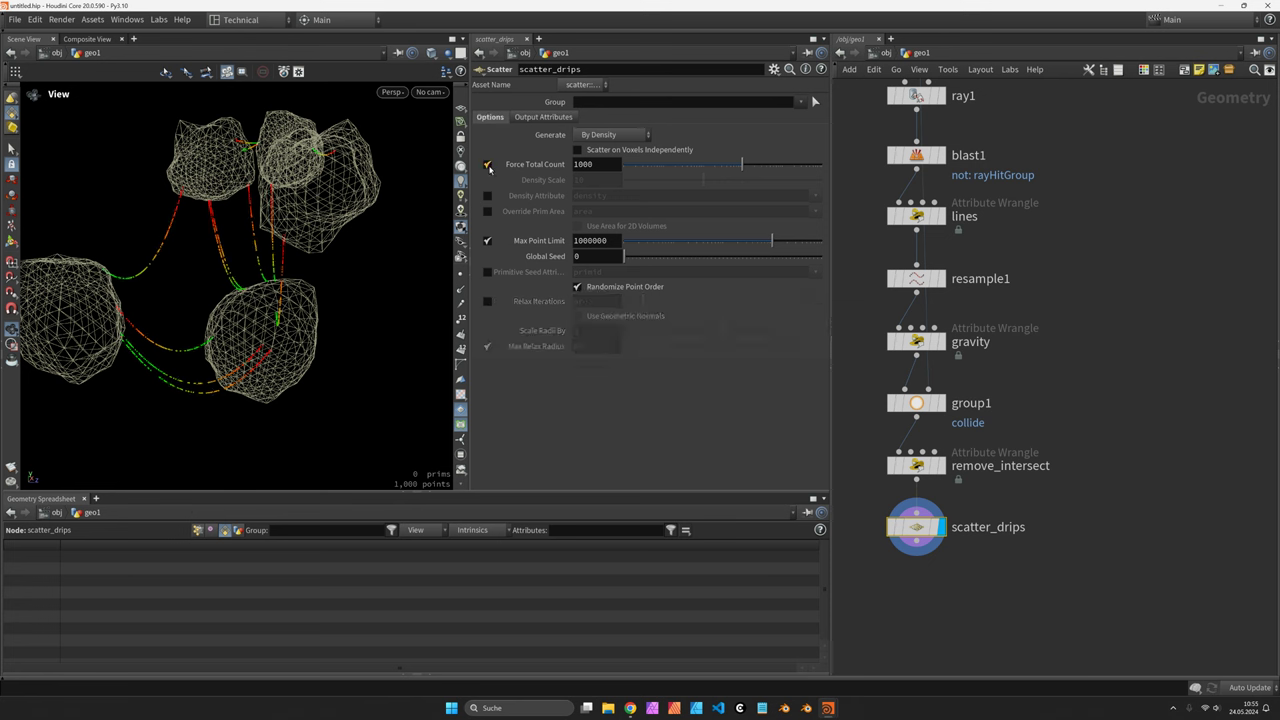
{"action": "left_click", "coordinate": [488, 165]}
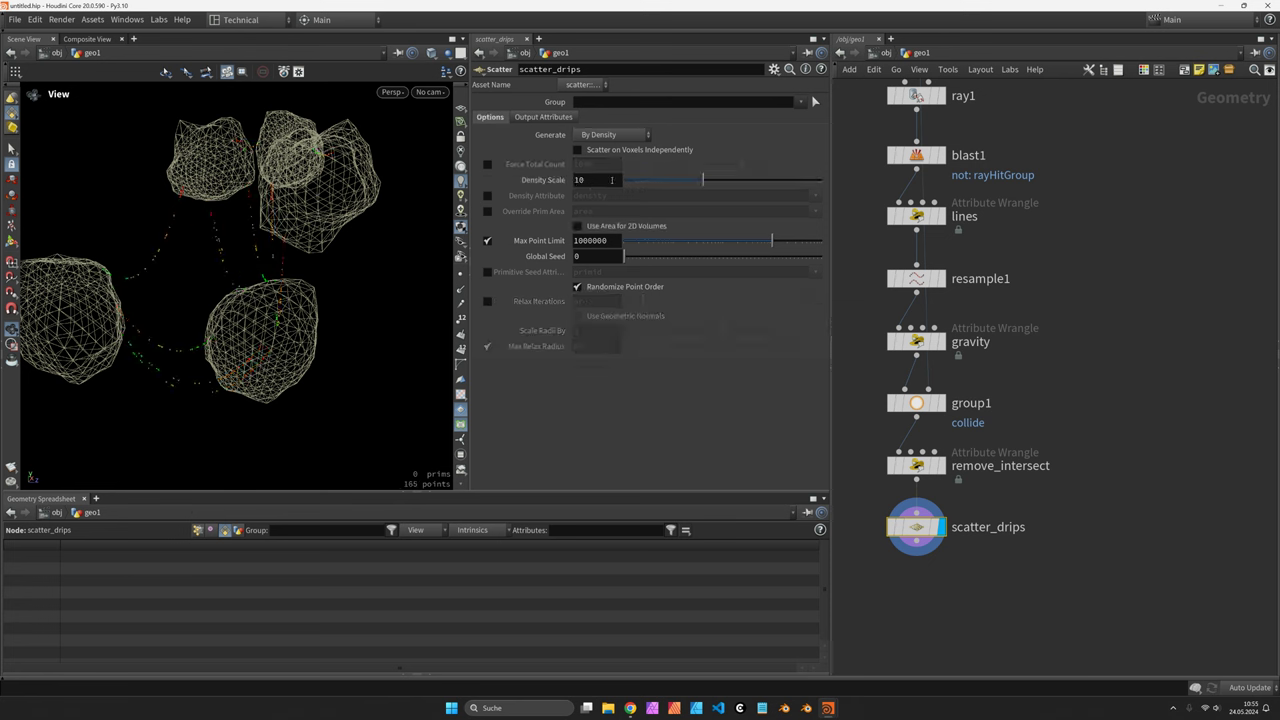
{"action": "double_click", "coordinate": [592, 180]}
{"action": "type", "text": "1"}
{"action": "key", "text": "Return"}
{"action": "left_click_drag", "start_coordinate": [440, 280], "coordinate": [380, 284]}
{"action": "left_click_drag", "start_coordinate": [662, 180], "coordinate": [647, 180]}
{"action": "left_click_drag", "start_coordinate": [334, 251], "coordinate": [425, 286]}
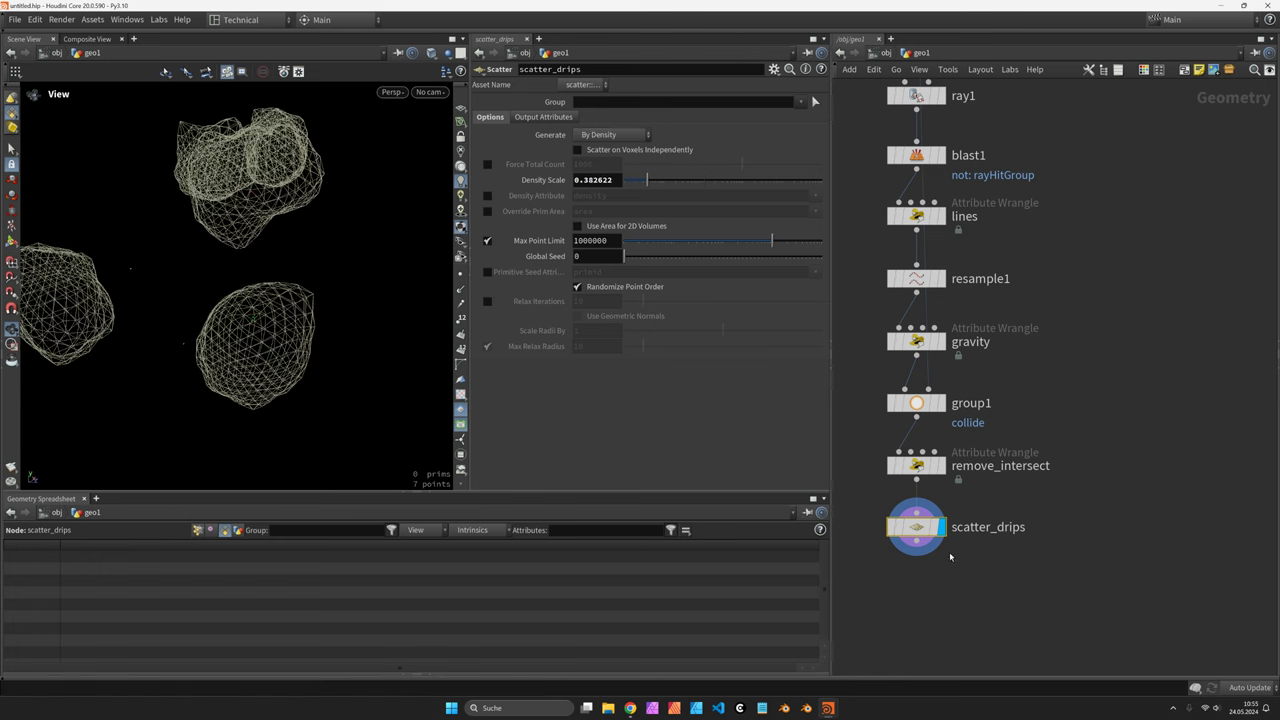
{"action": "left_click_drag", "start_coordinate": [331, 354], "coordinate": [390, 348]}
{"action": "middle_click_drag", "start_coordinate": [991, 508], "coordinate": [1083, 430]}
{"action": "left_click_drag", "start_coordinate": [997, 457], "coordinate": [872, 460]}
{"action": "key", "text": "Tab"}
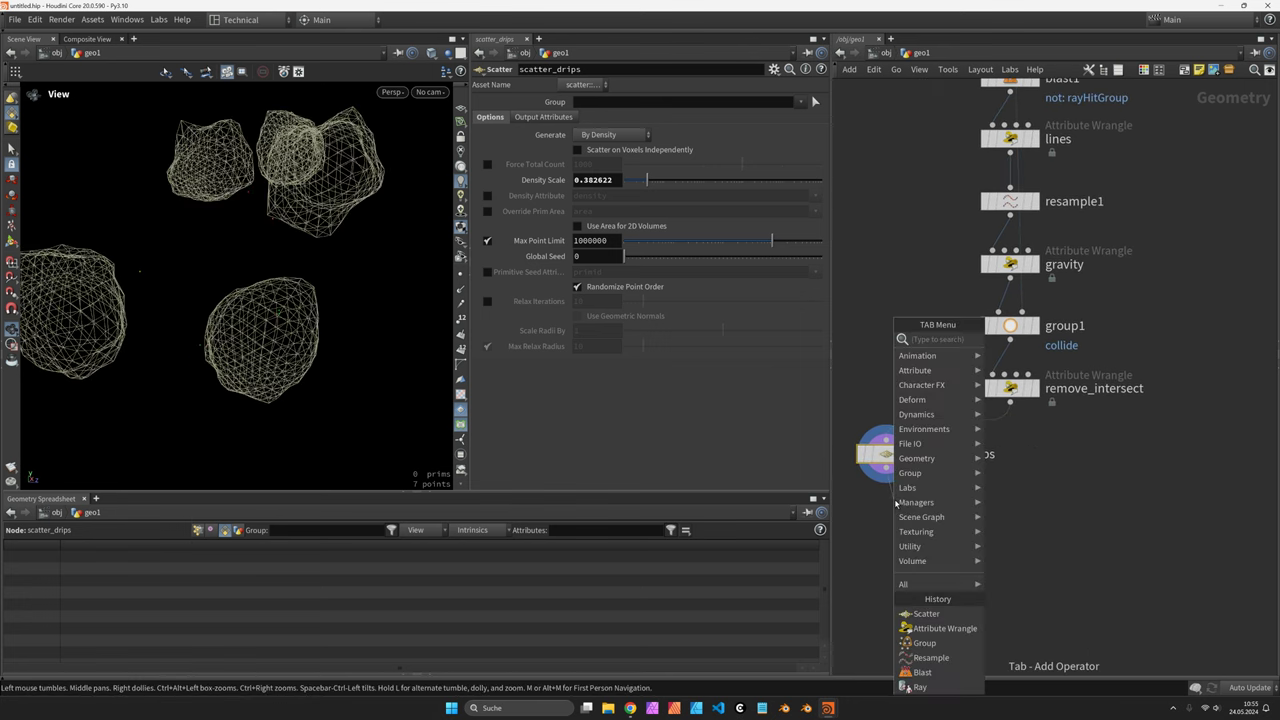
Add an Attribute Wrangle below scatter_drips with a random 0.5–1.0 offset line using fit01(rand)
{"action": "type", "text": "wrangle"}
{"action": "key", "text": "Return"}
{"action": "left_click", "coordinate": [886, 512]}
{"action": "left_click", "coordinate": [542, 211]}
{"action": "type", "text": "vector pos = v@P"}
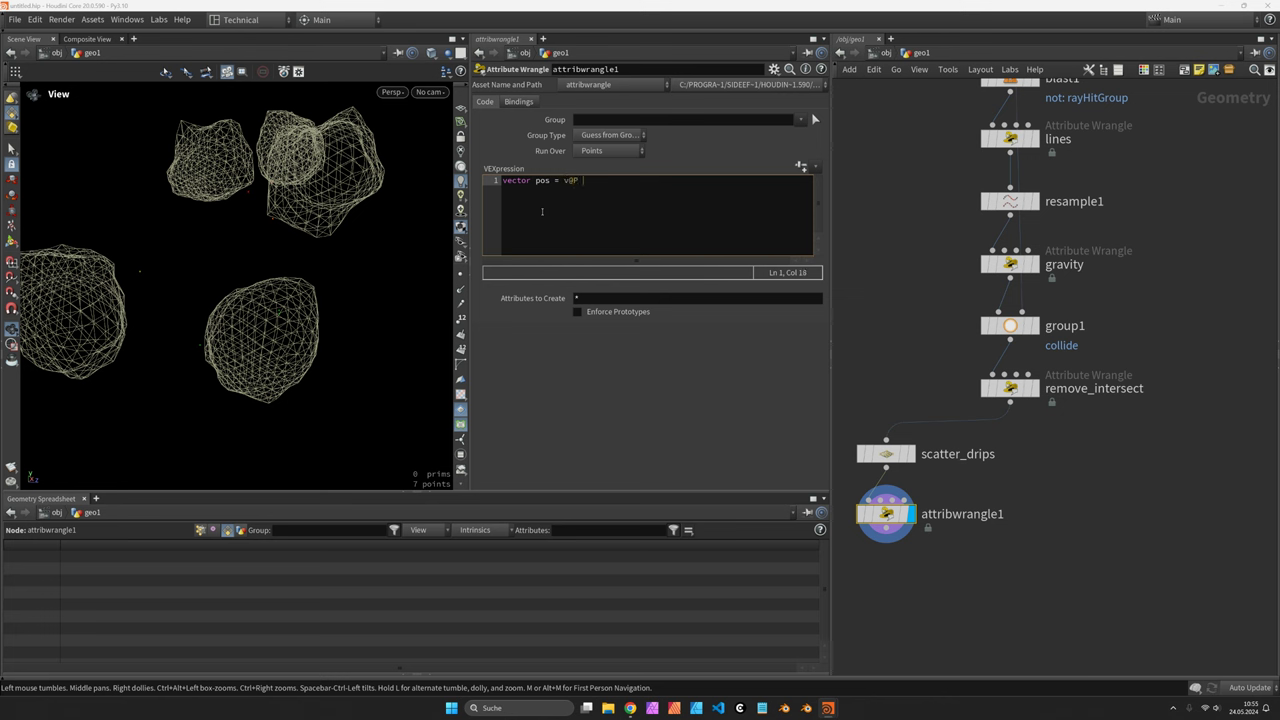
{"action": "key", "text": "ctrl+a"}
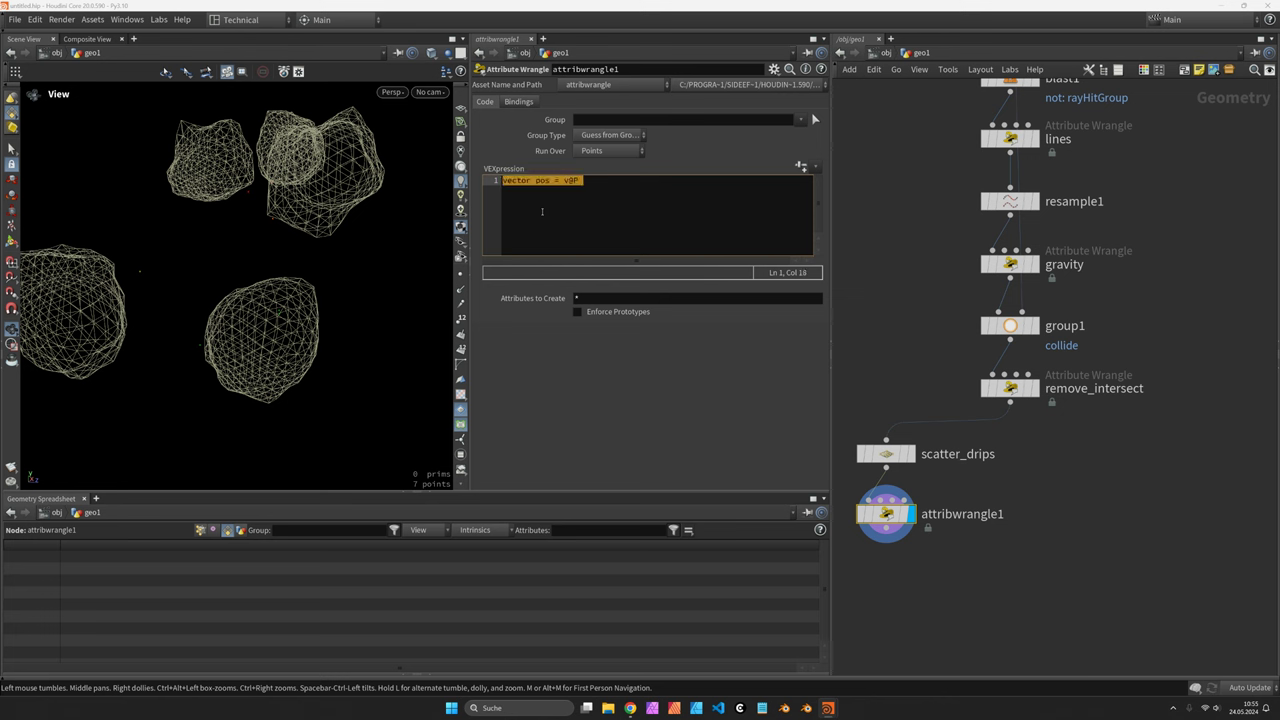
{"action": "type", "text": "float a"}
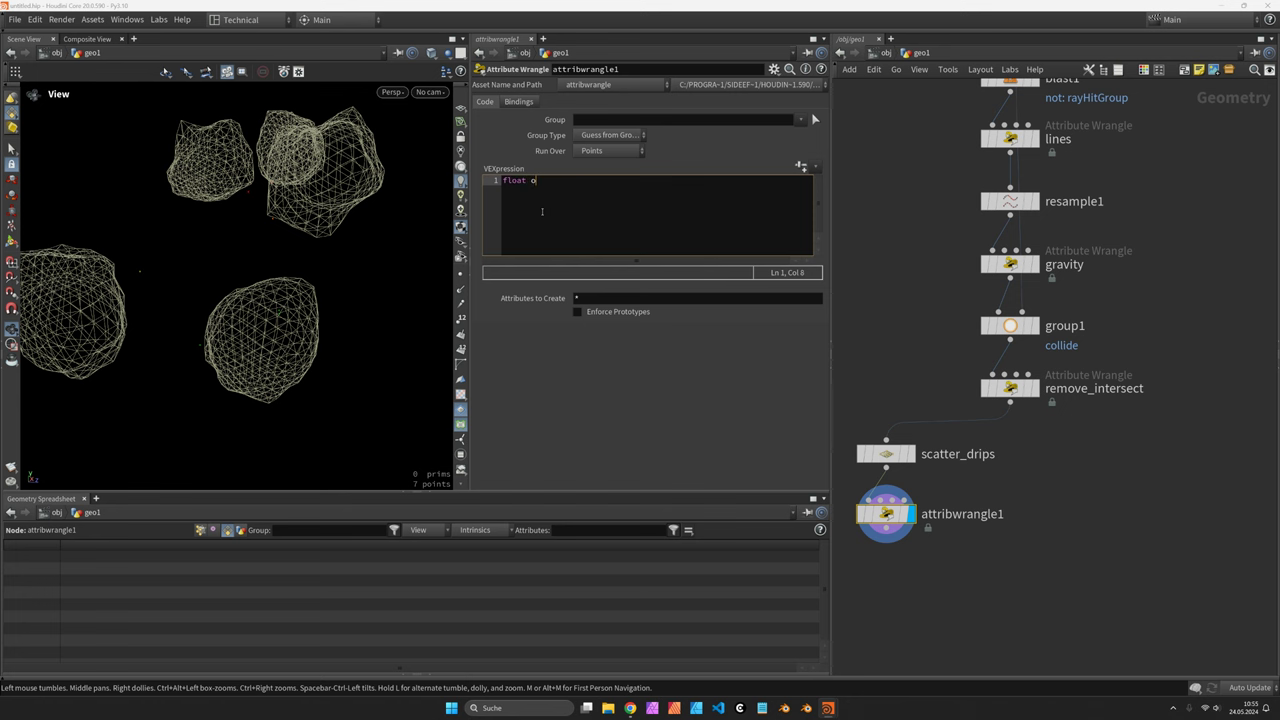
{"action": "type", "text": "ffset = rand(i"}
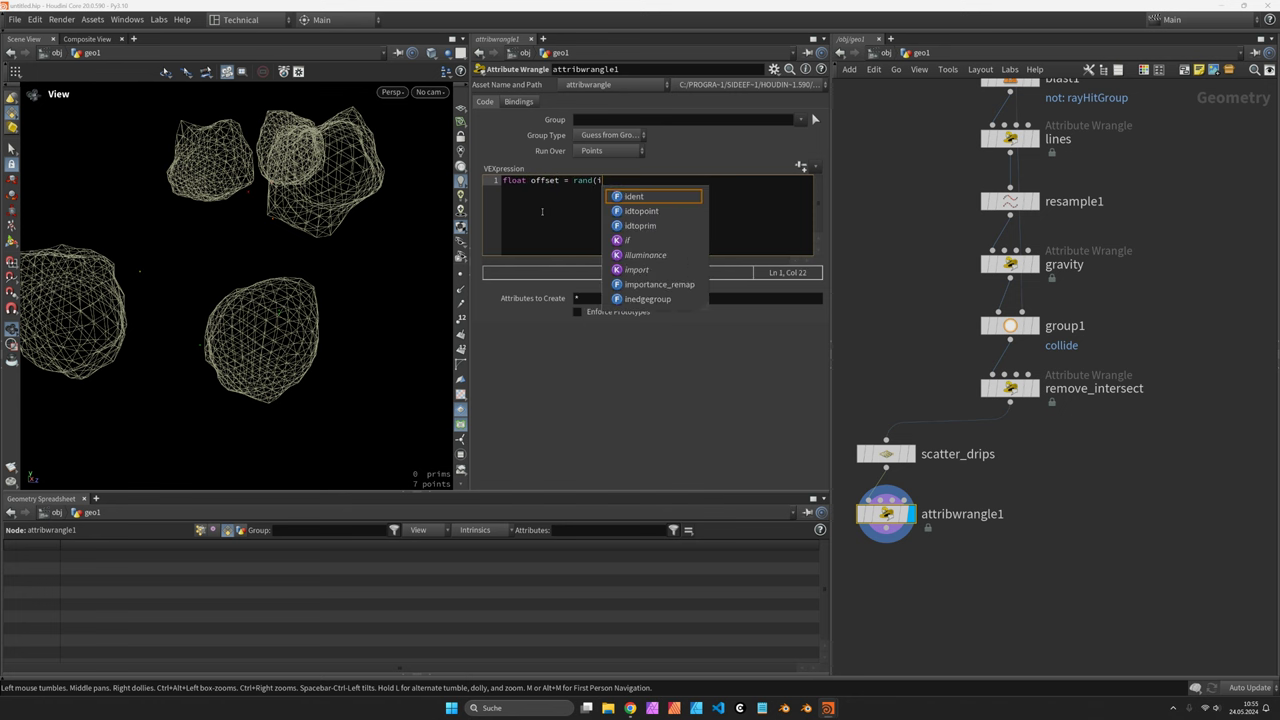
{"action": "type", "text": "@ptnum, 123"}
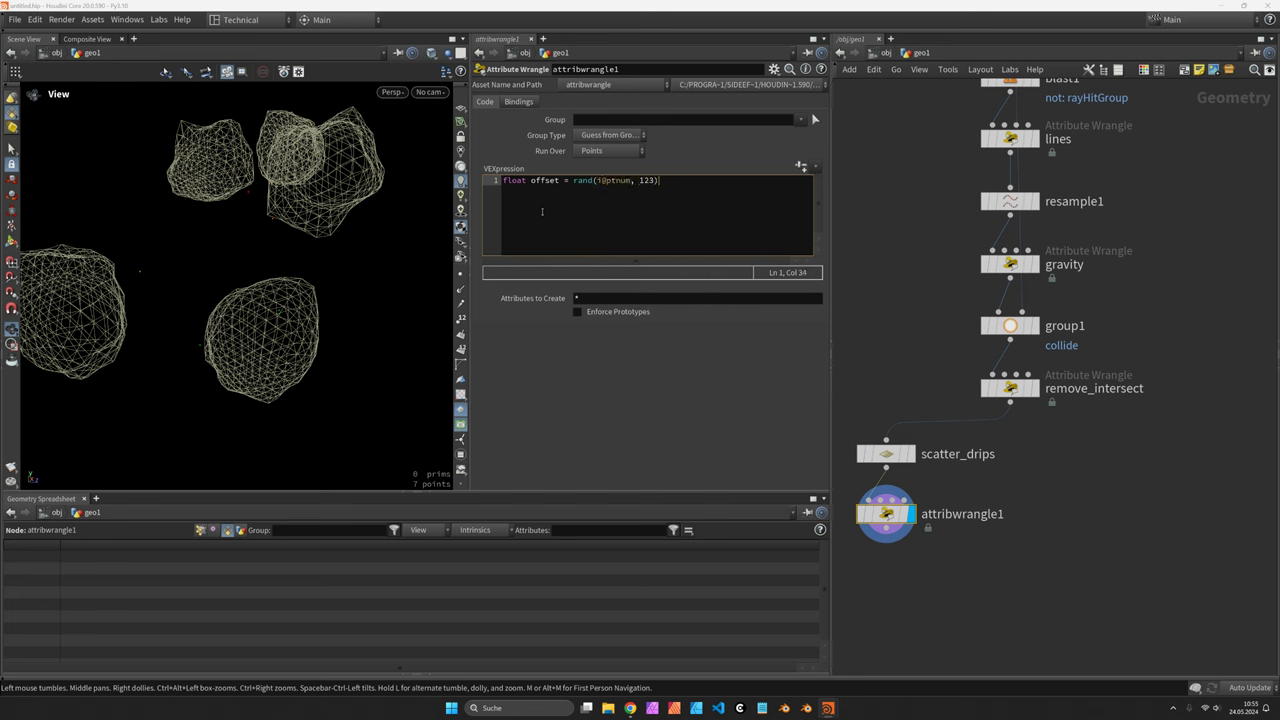
{"action": "type", "text": "fit01("}
{"action": "key", "text": "Right"}
{"action": "key", "text": "Right"}
{"action": "key", "text": "Right"}
{"action": "key", "text": "Right"}
{"action": "key", "text": "Right"}
{"action": "key", "text": "Right"}
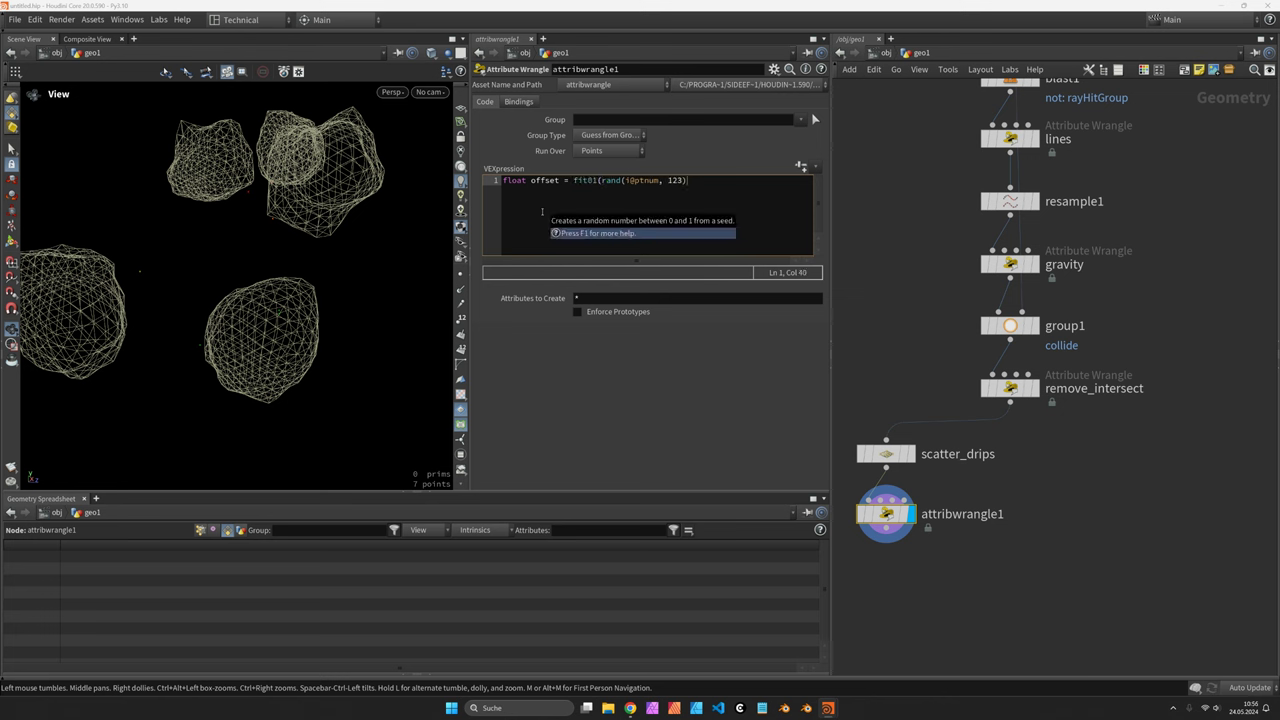
{"action": "type", "text": ", 0.5, 1.0);"}
Add VEX that places a point offset below each point with addpoint and joins them with addprim 'polyline'
{"action": "key", "text": "Return"}
{"action": "key", "text": "Return"}
{"action": "type", "text": "v@P.y"}
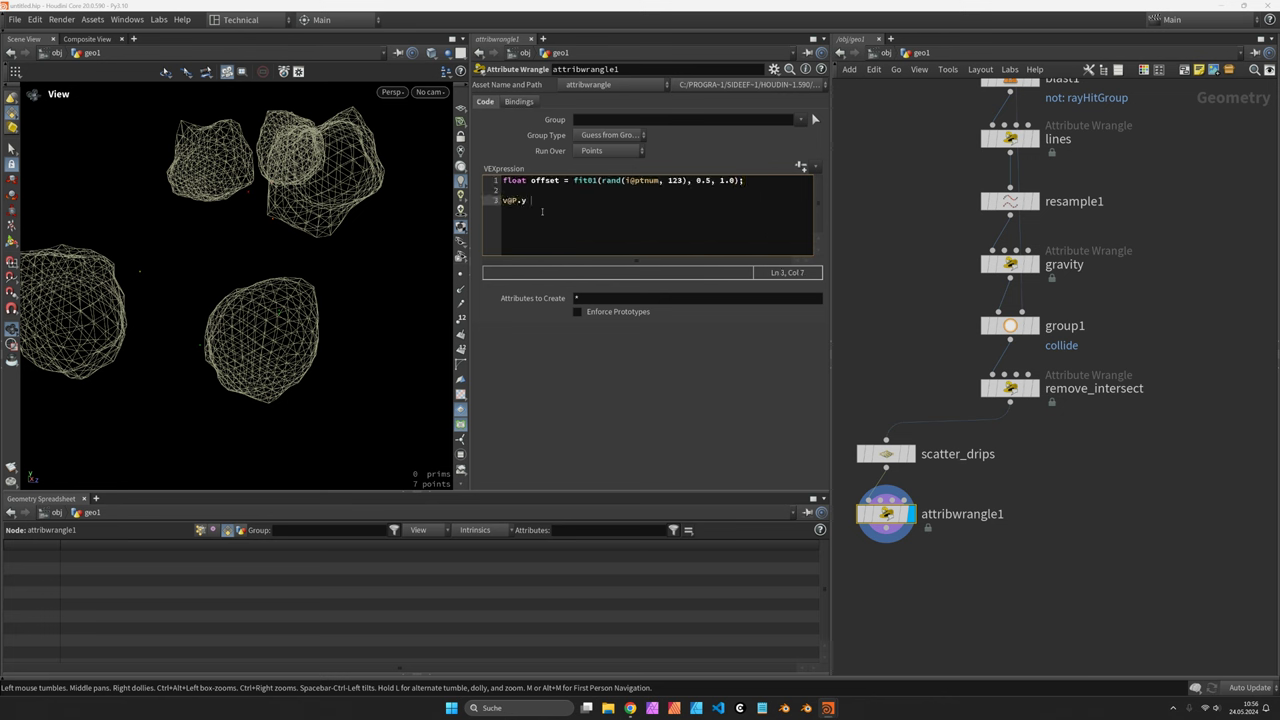
{"action": "type", "text": " -= offset;"}
{"action": "left_click_drag", "start_coordinate": [532, 201], "coordinate": [506, 201]}
{"action": "type", "text": "vector "}
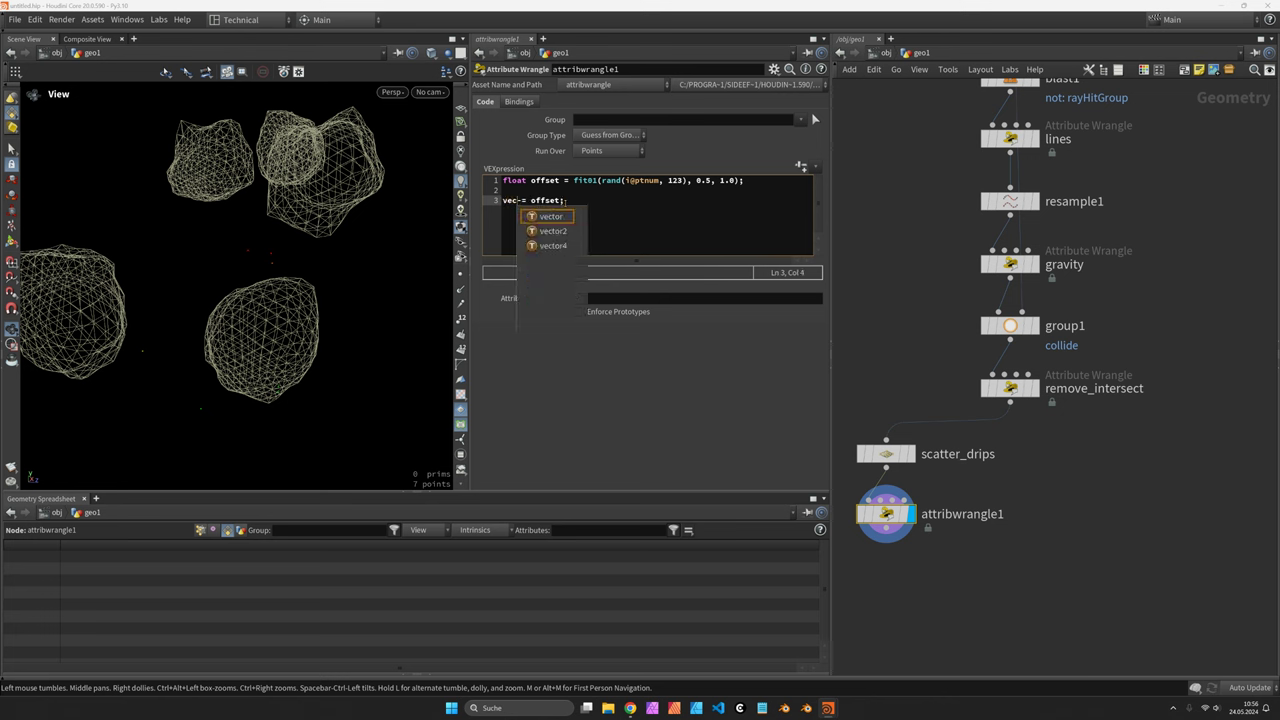
{"action": "type", "text": "pos = "}
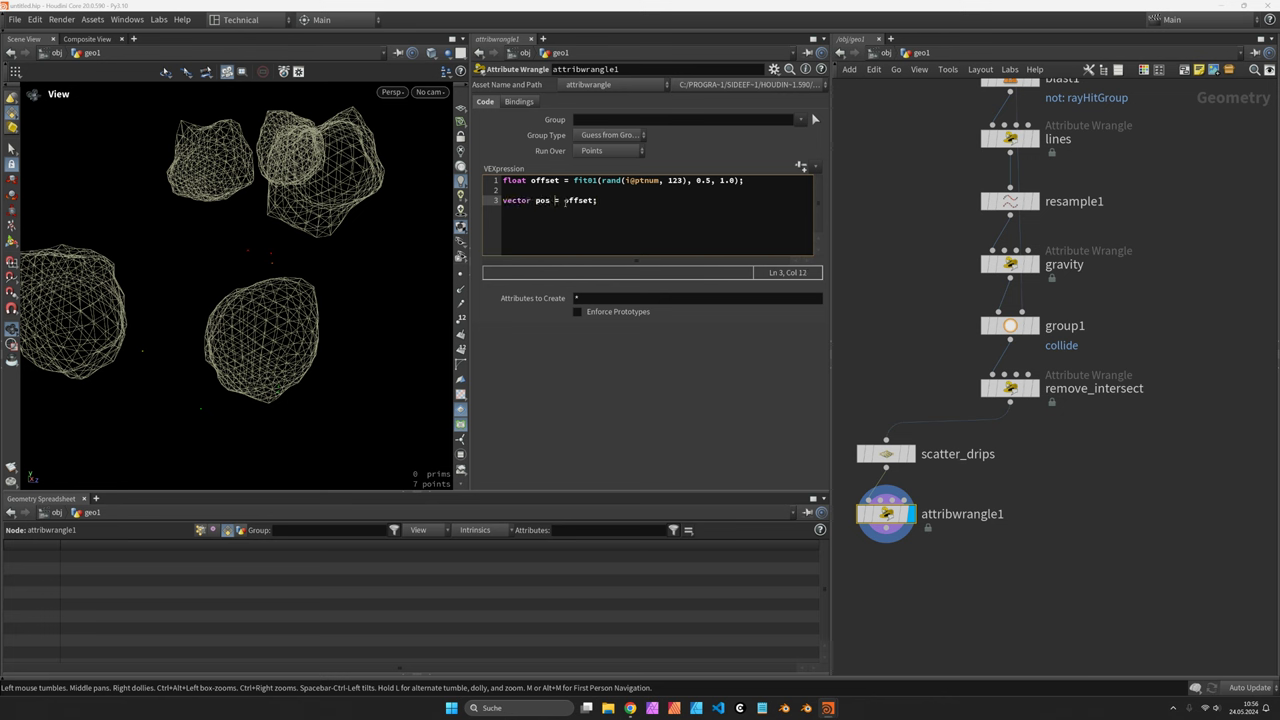
{"action": "type", "text": "v@P - set(0.0, offset, 0.0"}
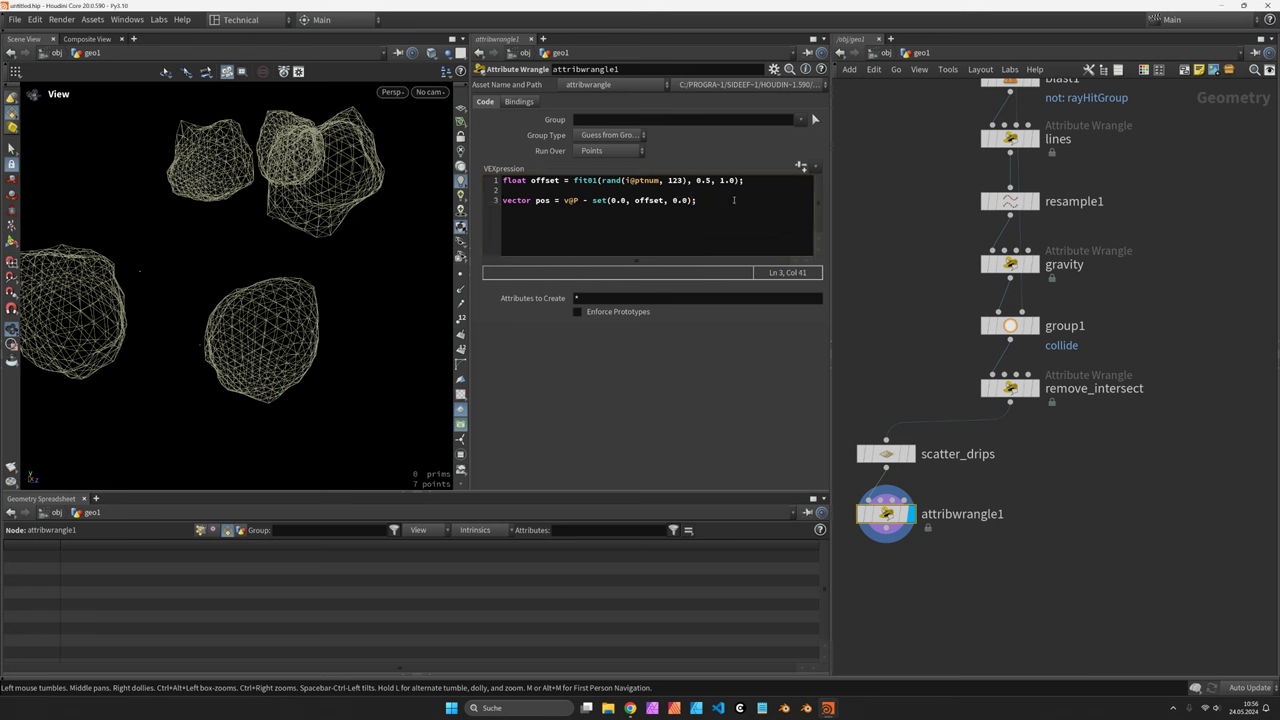
{"action": "key", "text": "Return"}
{"action": "key", "text": "Return"}
{"action": "type", "text": "int pt"}
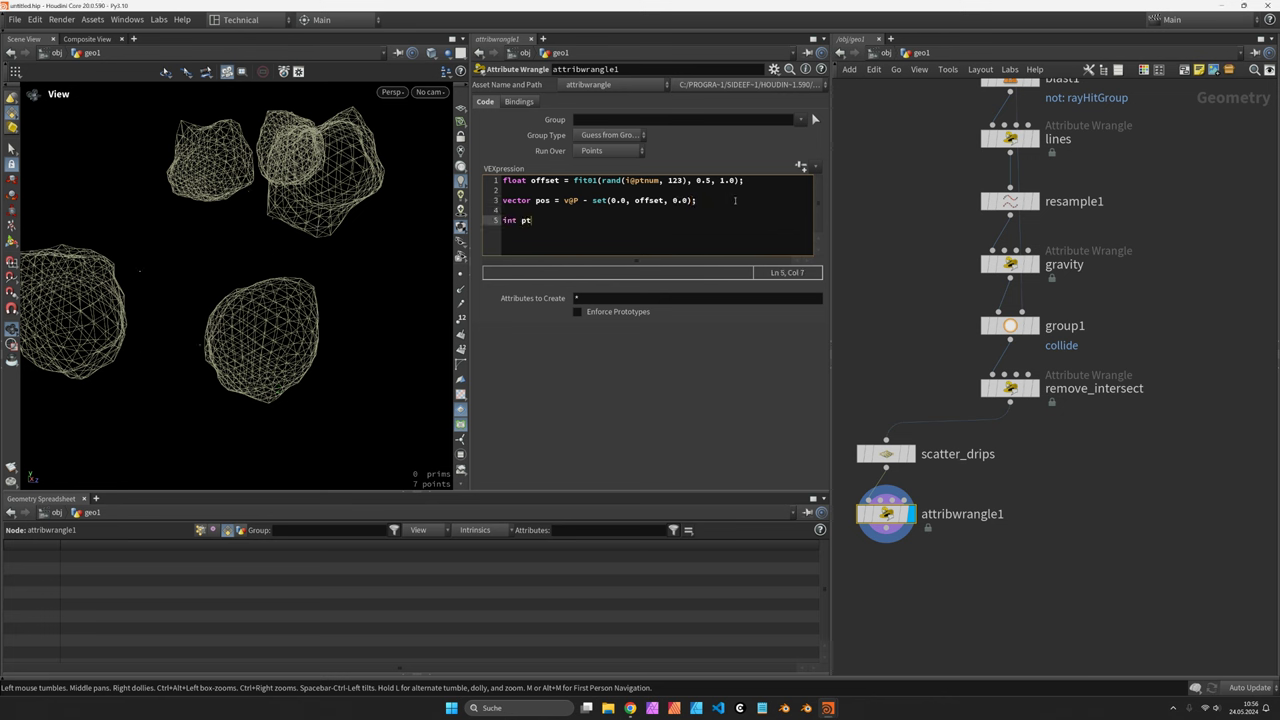
{"action": "type", "text": " = addpoin"}
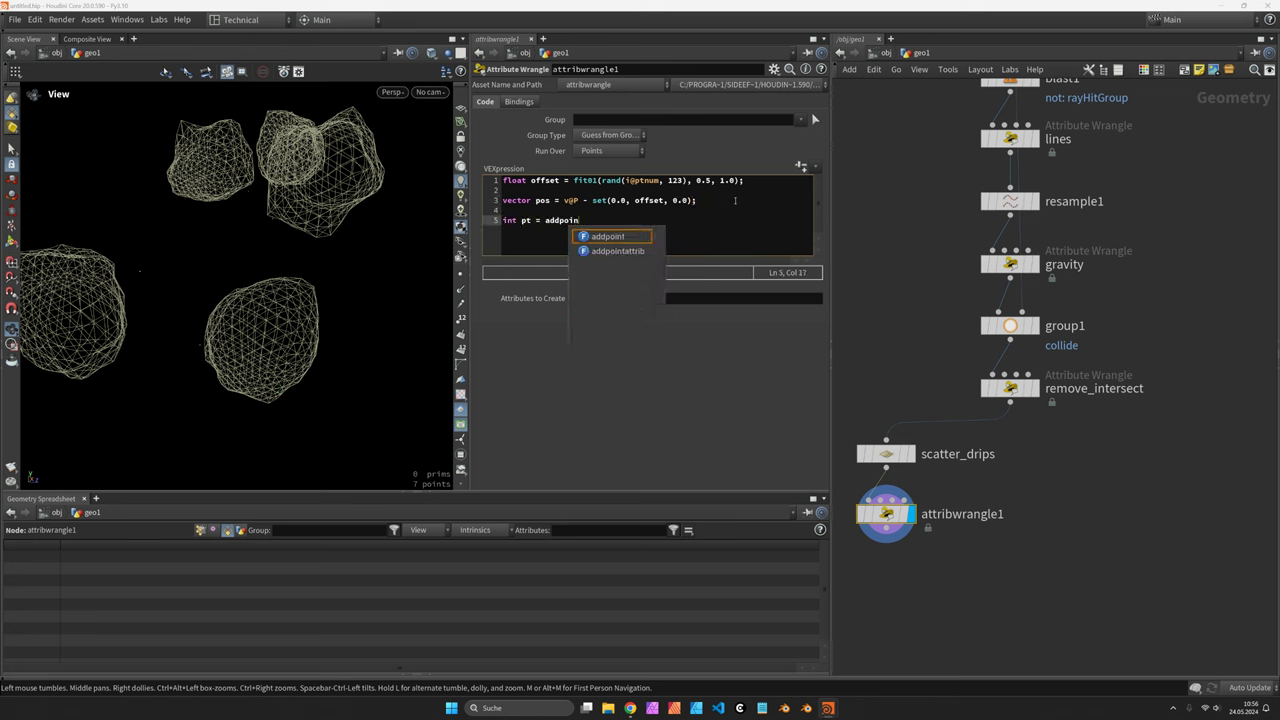
{"action": "type", "text": "t(0, p"}
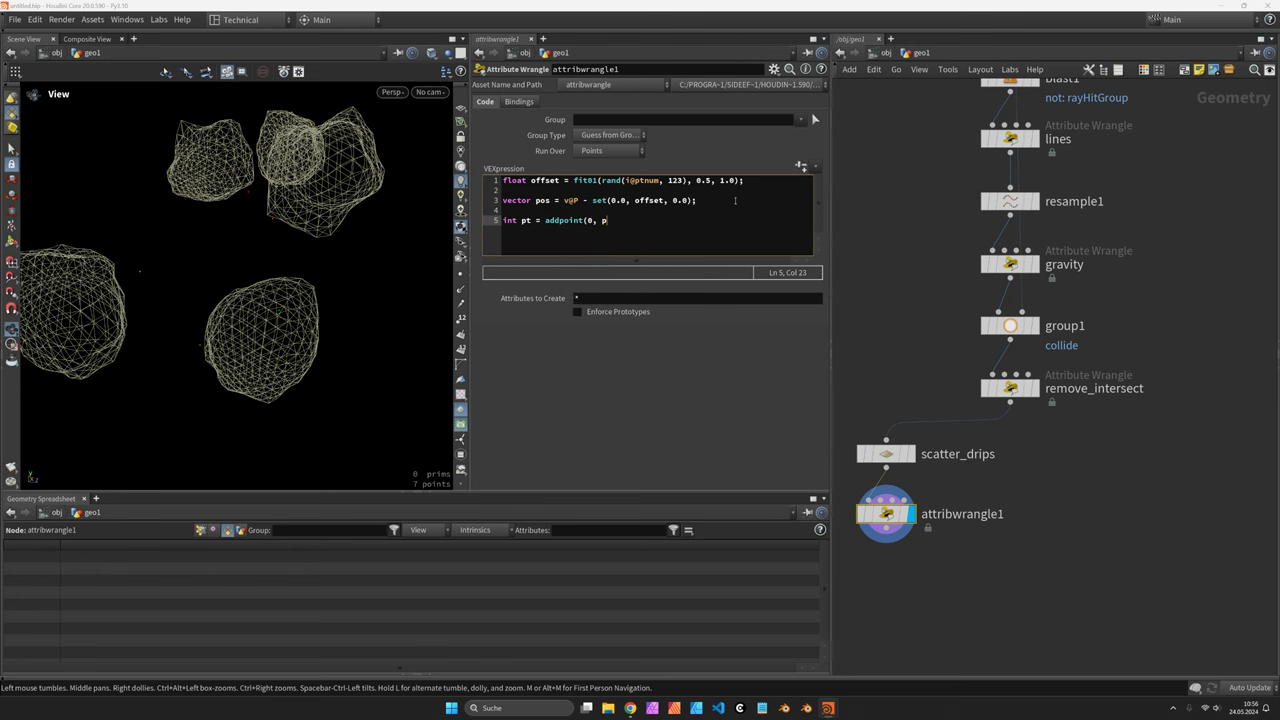
{"action": "type", "text": "os);"}
{"action": "key", "text": "Return"}
{"action": "key", "text": "Return"}
{"action": "type", "text": "addprim("}
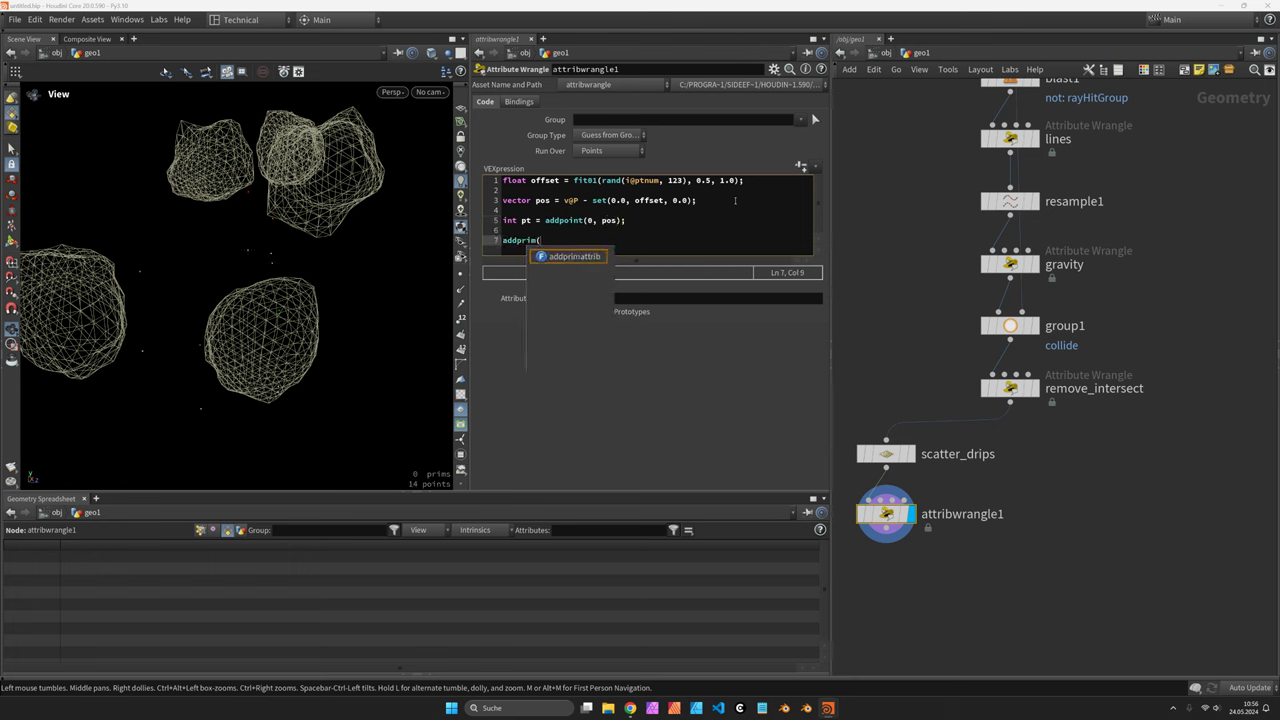
{"action": "type", "text": "0, 'polyli"}
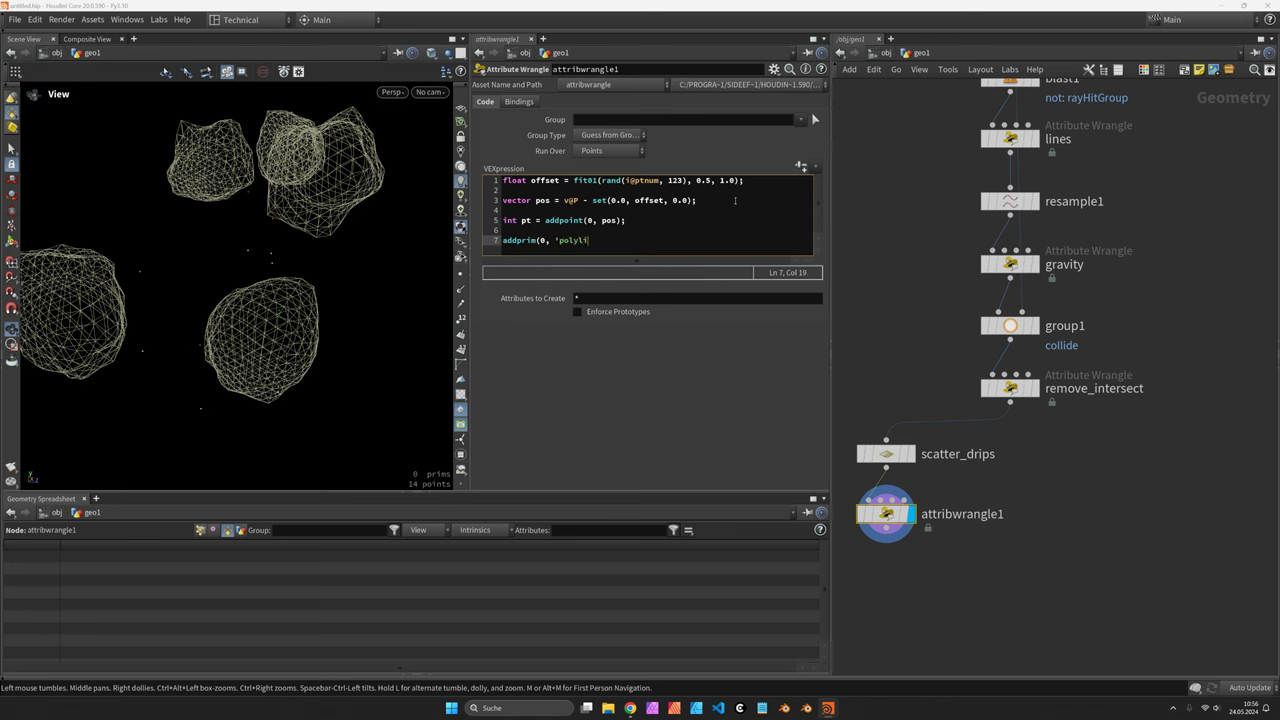
{"action": "type", "text": "ne', i@ptnum, pt);"}
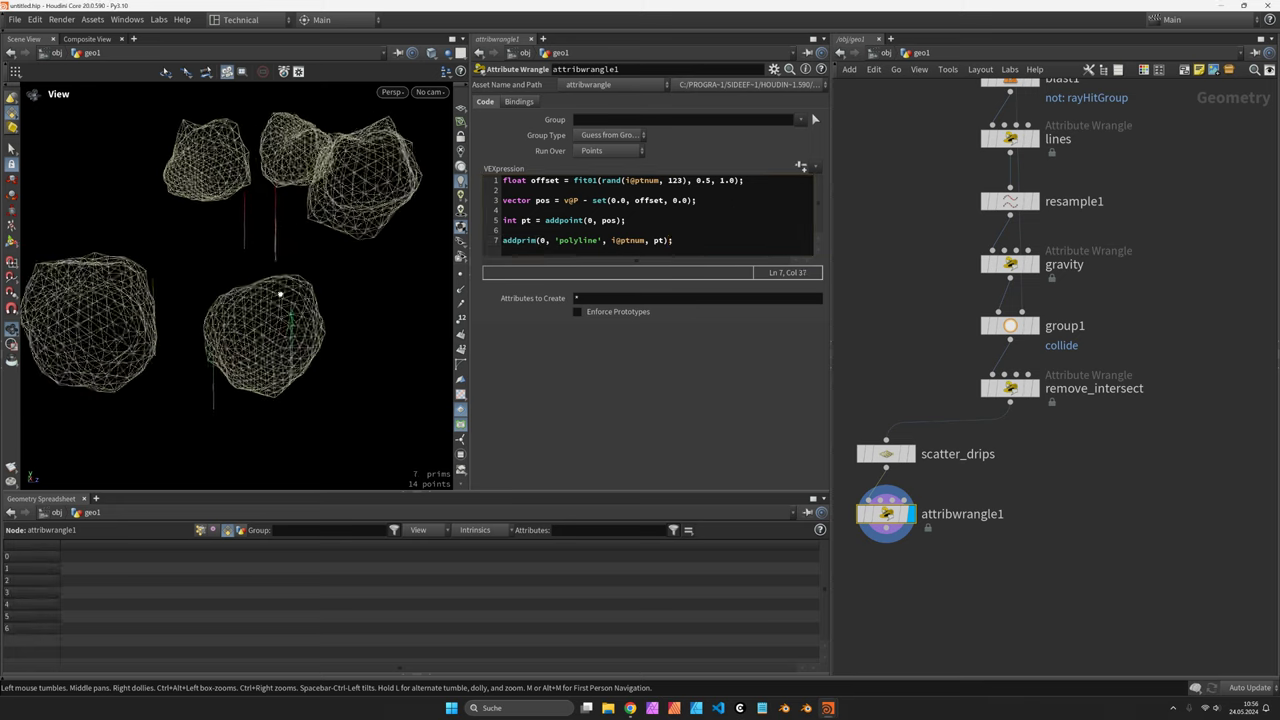
Move scatter_drips and the wrangle beside group1 and rename the wrangle drip_line
{"action": "left_click_drag", "start_coordinate": [281, 294], "coordinate": [303, 309]}
{"action": "left_click_drag", "start_coordinate": [296, 364], "coordinate": [310, 309]}
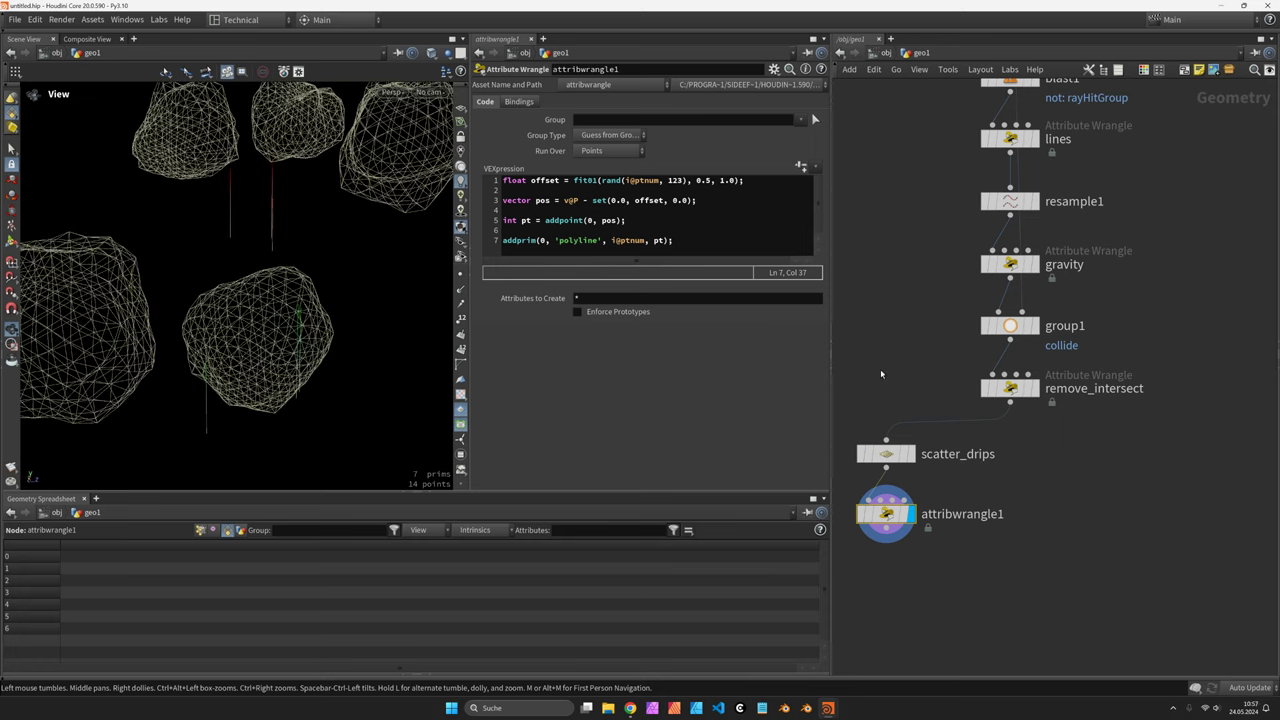
{"action": "left_click_drag", "start_coordinate": [866, 376], "coordinate": [932, 582]}
{"action": "left_click_drag", "start_coordinate": [870, 453], "coordinate": [856, 293]}
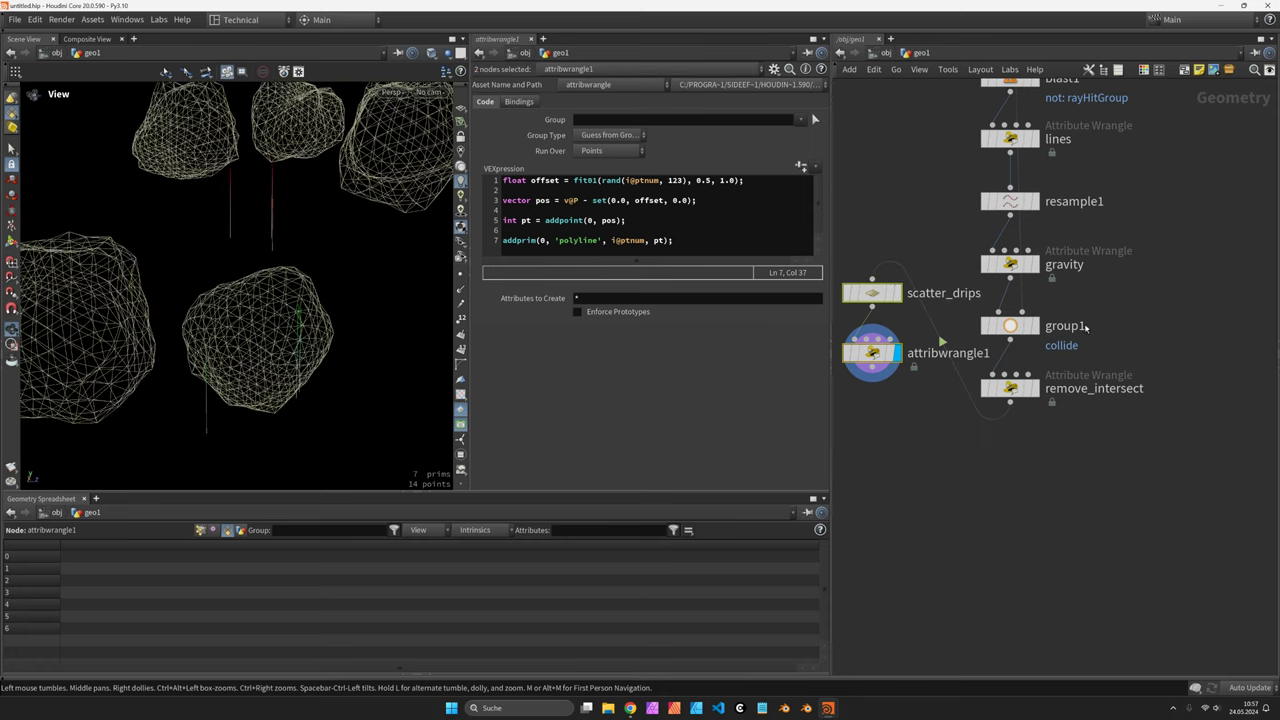
{"action": "left_click_drag", "start_coordinate": [996, 346], "coordinate": [1083, 393]}
{"action": "middle_click_drag", "start_coordinate": [966, 323], "coordinate": [994, 325]}
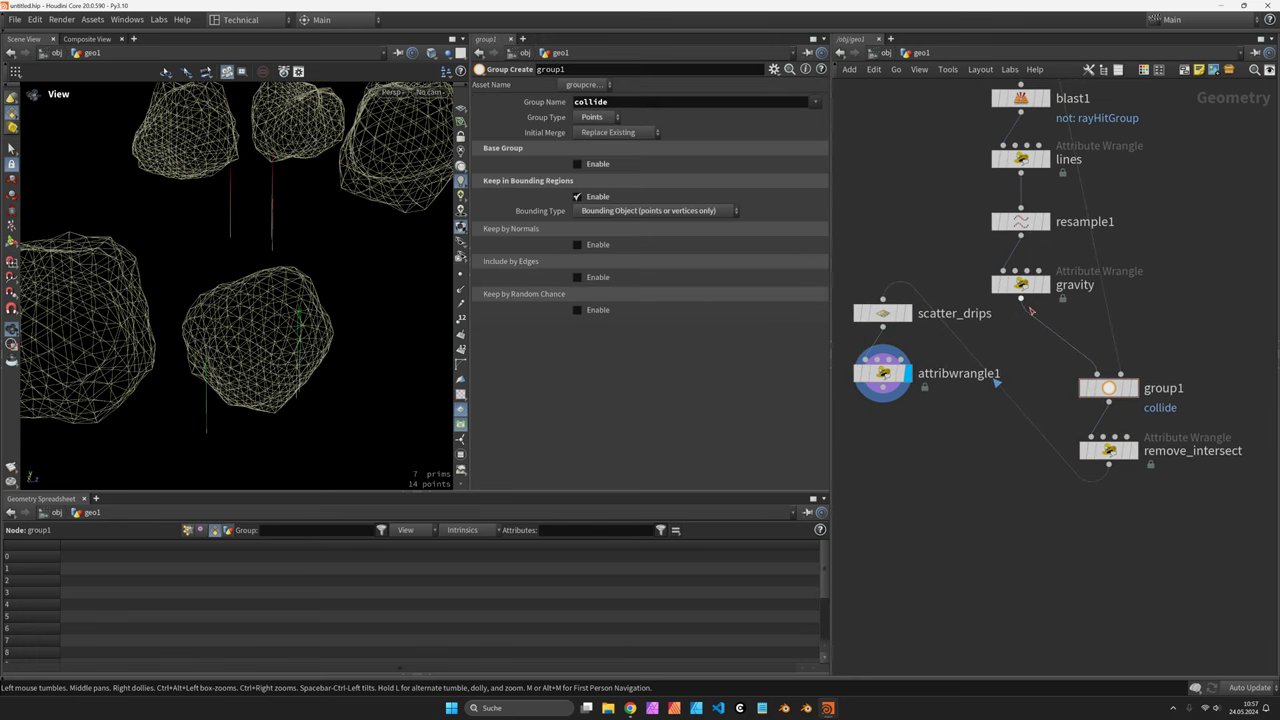
{"action": "key", "text": "r"}
{"action": "left_click", "coordinate": [1024, 287]}
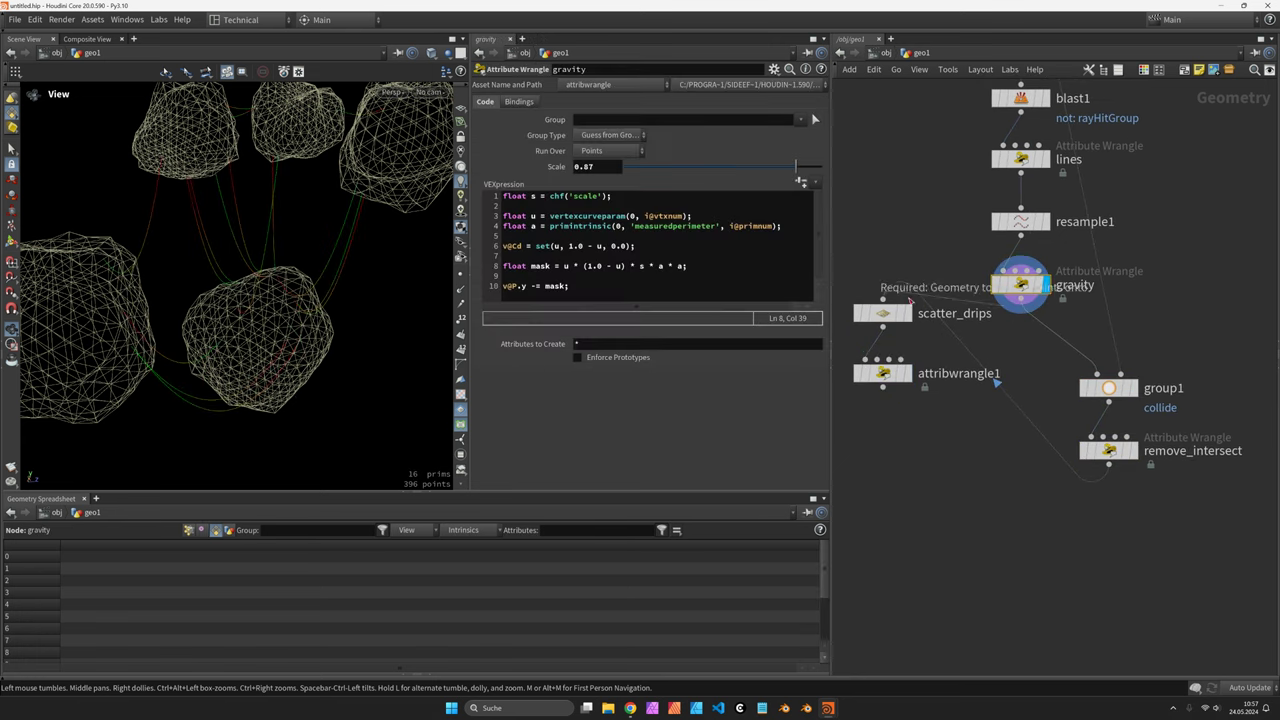
{"action": "left_click", "coordinate": [906, 376]}
{"action": "left_click", "coordinate": [882, 373]}
{"action": "double_click", "coordinate": [958, 373]}
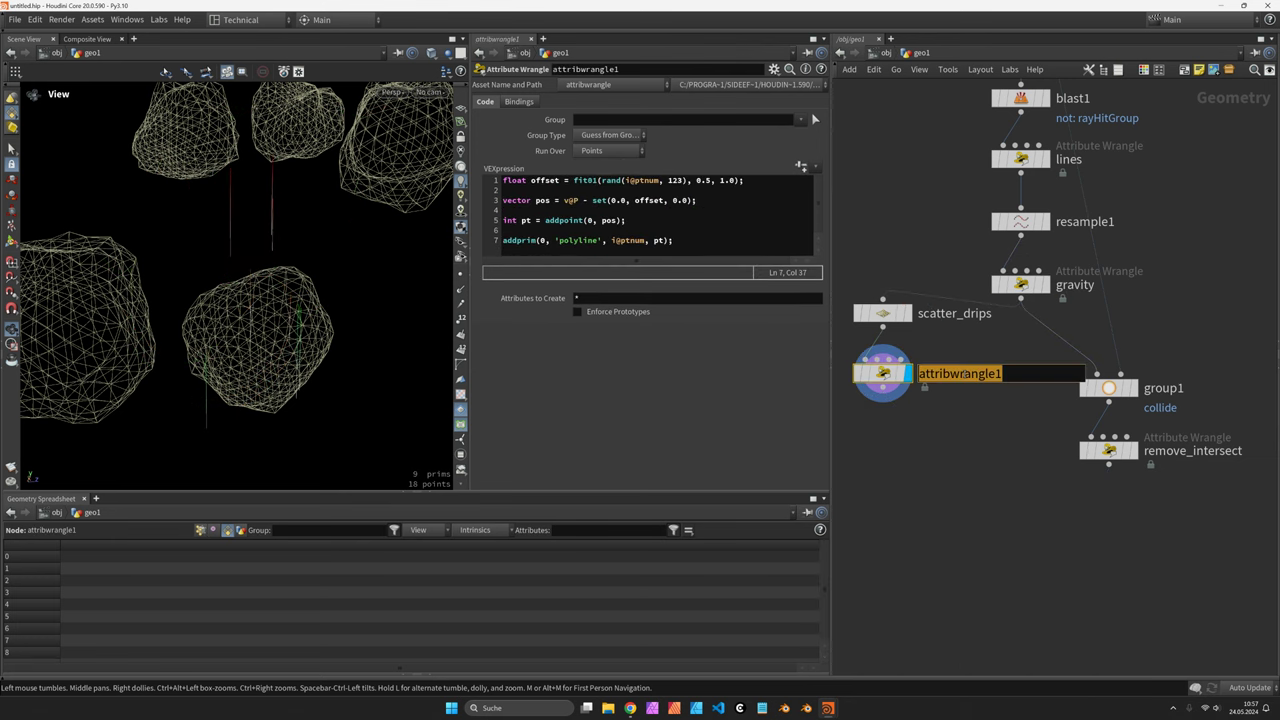
{"action": "type", "text": "drip_"}
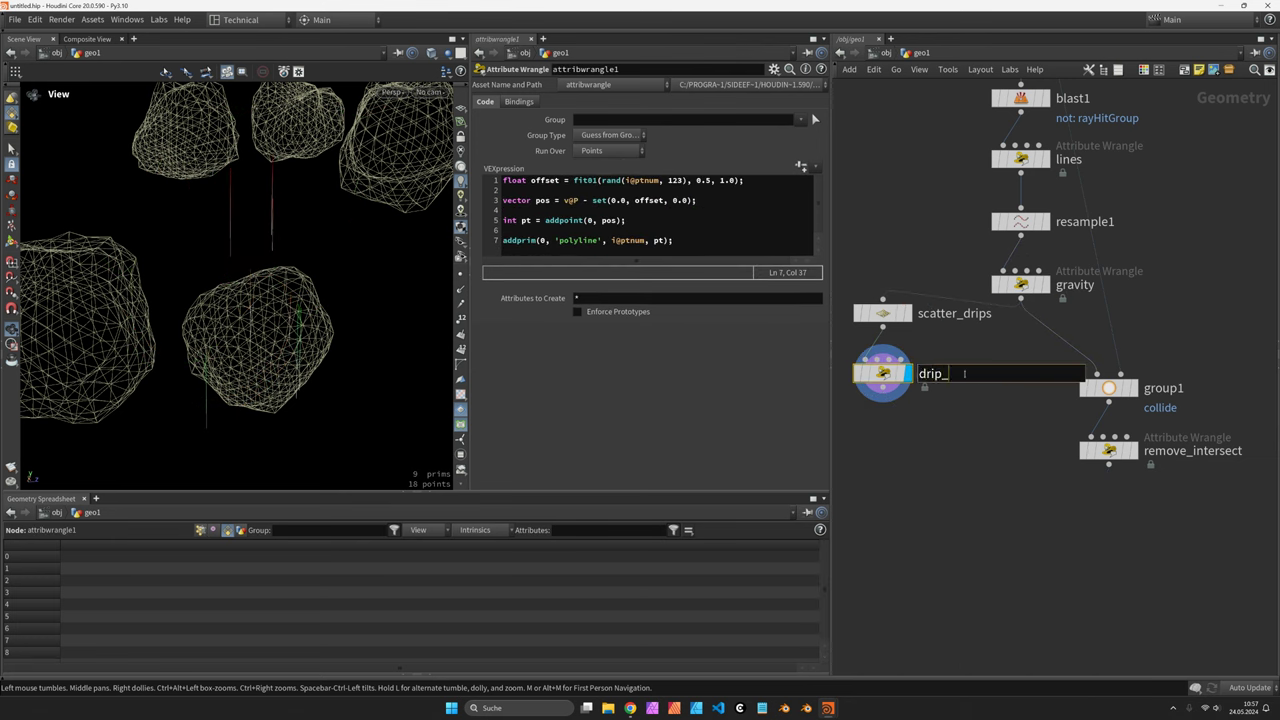
{"action": "type", "text": "line"}
{"action": "key", "text": "Return"}
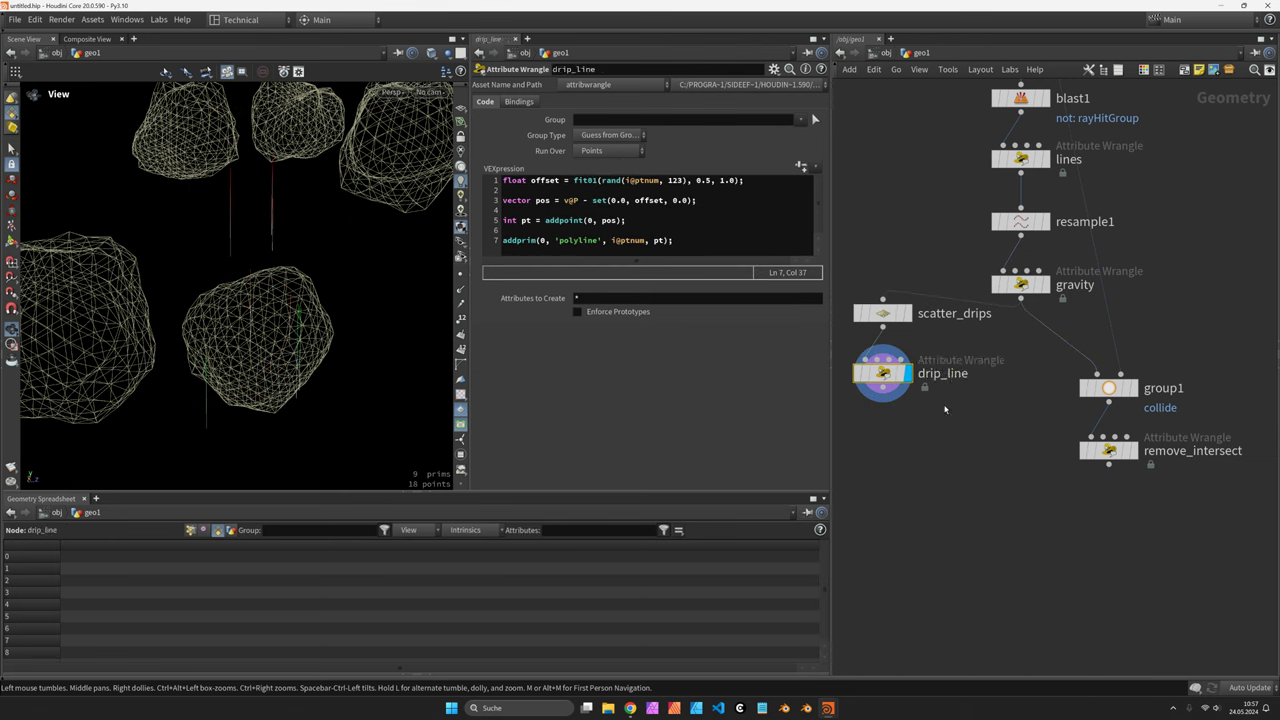
Add merge1 combining drip_line with gravity, and feed merge1 into group1
{"action": "key", "text": "Tab"}
{"action": "type", "text": "merge"}
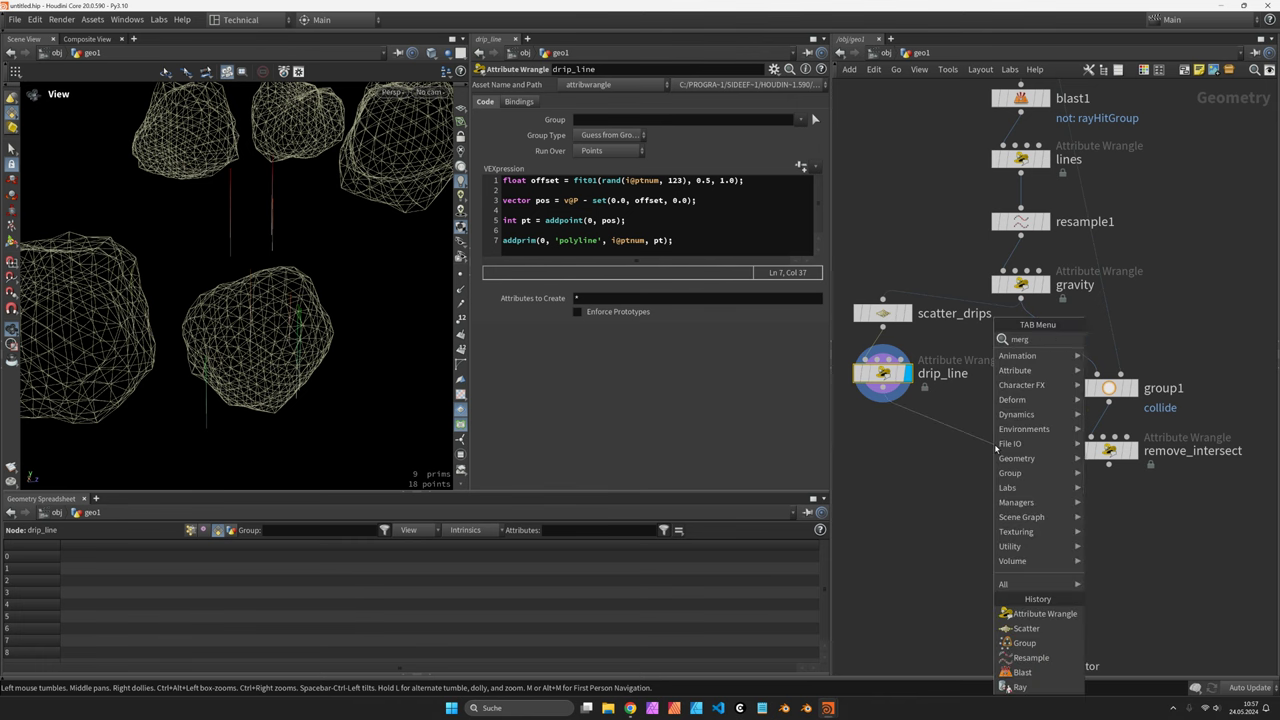
{"action": "key", "text": "Return"}
{"action": "left_click", "coordinate": [993, 445]}
{"action": "left_click_drag", "start_coordinate": [1020, 297], "coordinate": [993, 432]}
{"action": "left_click", "coordinate": [1018, 444]}
{"action": "left_click_drag", "start_coordinate": [1108, 388], "coordinate": [1120, 522], "text": "shift"}
{"action": "left_click_drag", "start_coordinate": [993, 462], "coordinate": [1120, 508]}
{"action": "left_click", "coordinate": [1145, 522]}
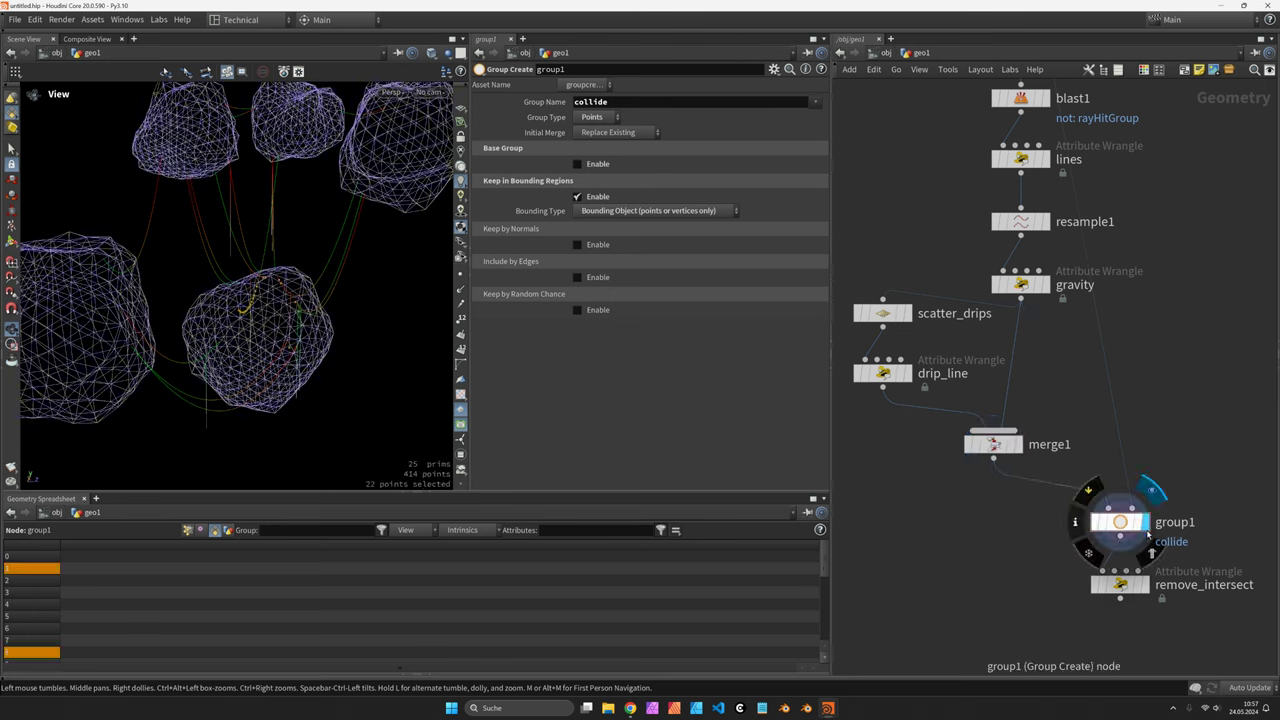
Display remove_intersect and rearrange merge1, group1 and remove_intersect to make room below drip_line
{"action": "left_click", "coordinate": [1146, 584]}
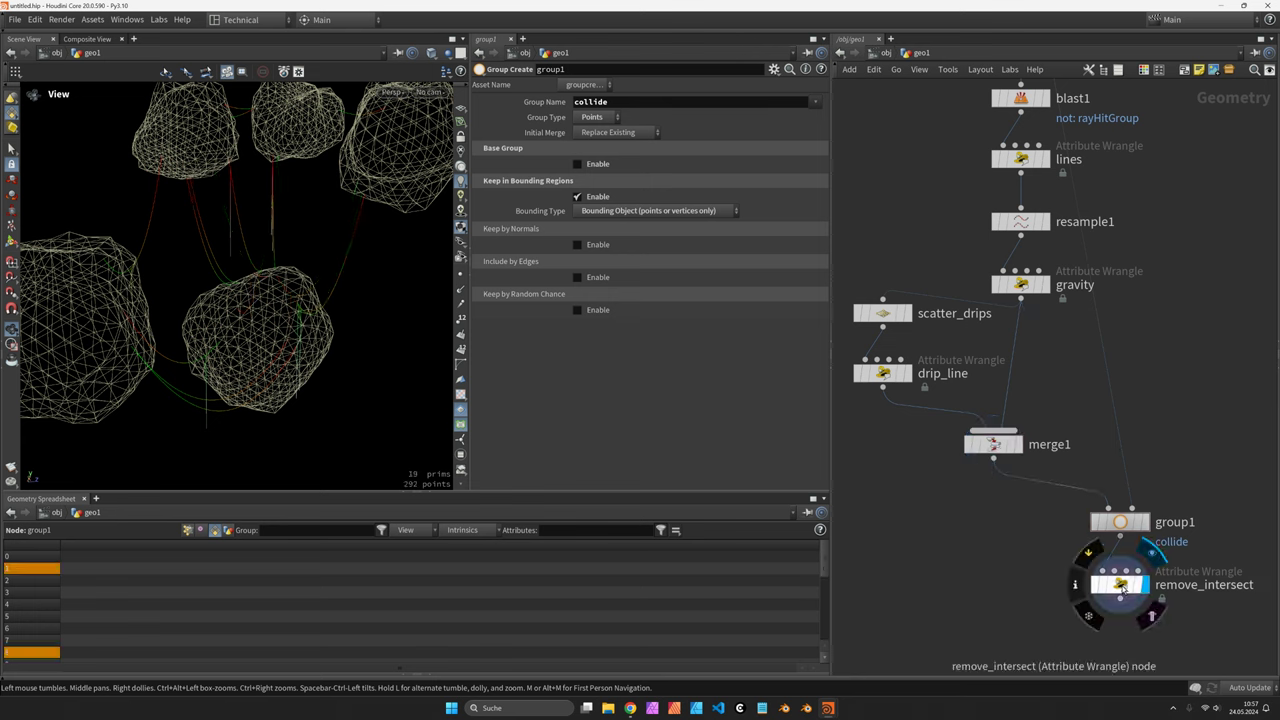
{"action": "left_click", "coordinate": [1120, 584]}
{"action": "mouse_move", "coordinate": [1001, 442]}
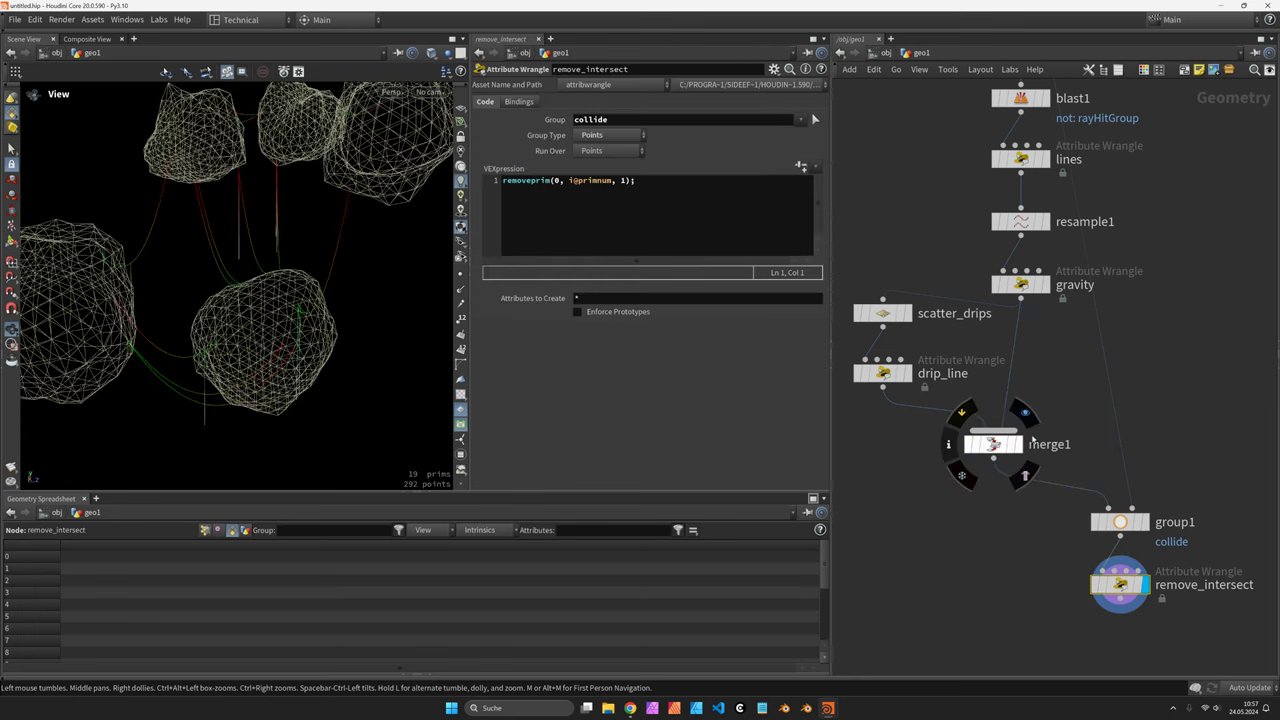
{"action": "left_click_drag", "start_coordinate": [1001, 442], "coordinate": [1029, 436]}
{"action": "middle_click_drag", "start_coordinate": [1223, 477], "coordinate": [1178, 365]}
{"action": "left_click", "coordinate": [1075, 410], "text": "shift"}
{"action": "left_click_drag", "start_coordinate": [1075, 410], "coordinate": [1075, 460]}
{"action": "middle_click_drag", "start_coordinate": [987, 102], "coordinate": [1001, 172]}
Alt-drag a resample1 copy (resample2) between drip_line and merge1, then check remove_intersect's strands
{"action": "left_click", "coordinate": [990, 178]}
{"action": "left_click_drag", "start_coordinate": [990, 178], "coordinate": [866, 398], "text": "alt"}
{"action": "middle_click_drag", "start_coordinate": [866, 398], "coordinate": [887, 263]}
{"action": "left_click_drag", "start_coordinate": [269, 363], "coordinate": [281, 364]}
{"action": "left_click_drag", "start_coordinate": [294, 260], "coordinate": [358, 227]}
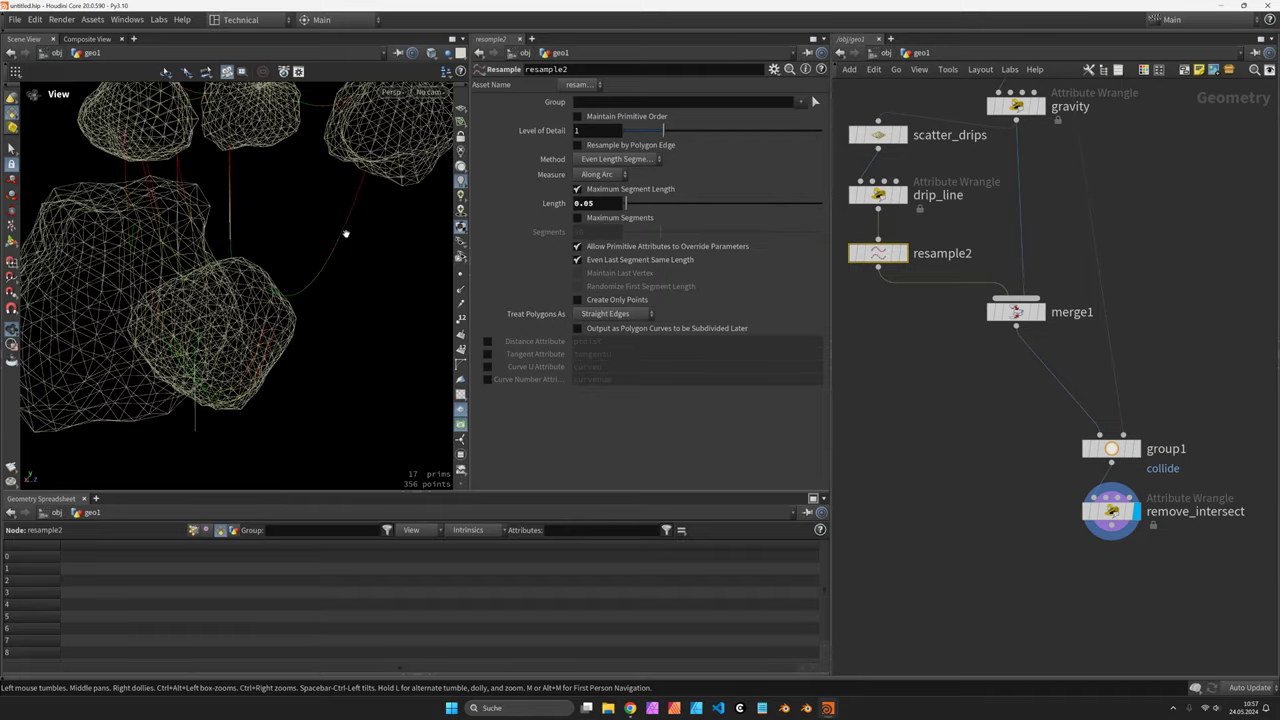
{"action": "left_click_drag", "start_coordinate": [346, 331], "coordinate": [233, 339]}
{"action": "middle_click_drag", "start_coordinate": [1143, 472], "coordinate": [1042, 429]}
{"action": "left_click", "coordinate": [1012, 468]}
{"action": "left_click_drag", "start_coordinate": [288, 287], "coordinate": [234, 200]}
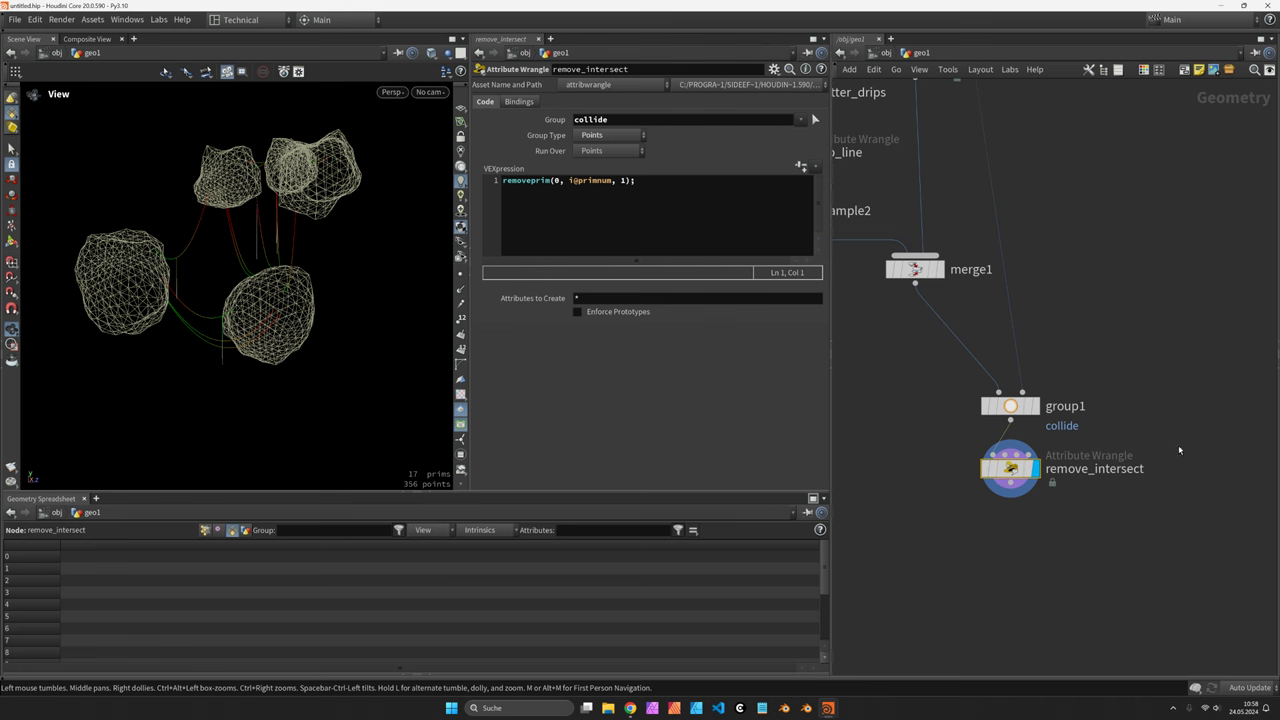
Add an Attribute Wrangle below remove_intersect and rename it point_scale
{"action": "key", "text": "Tab"}
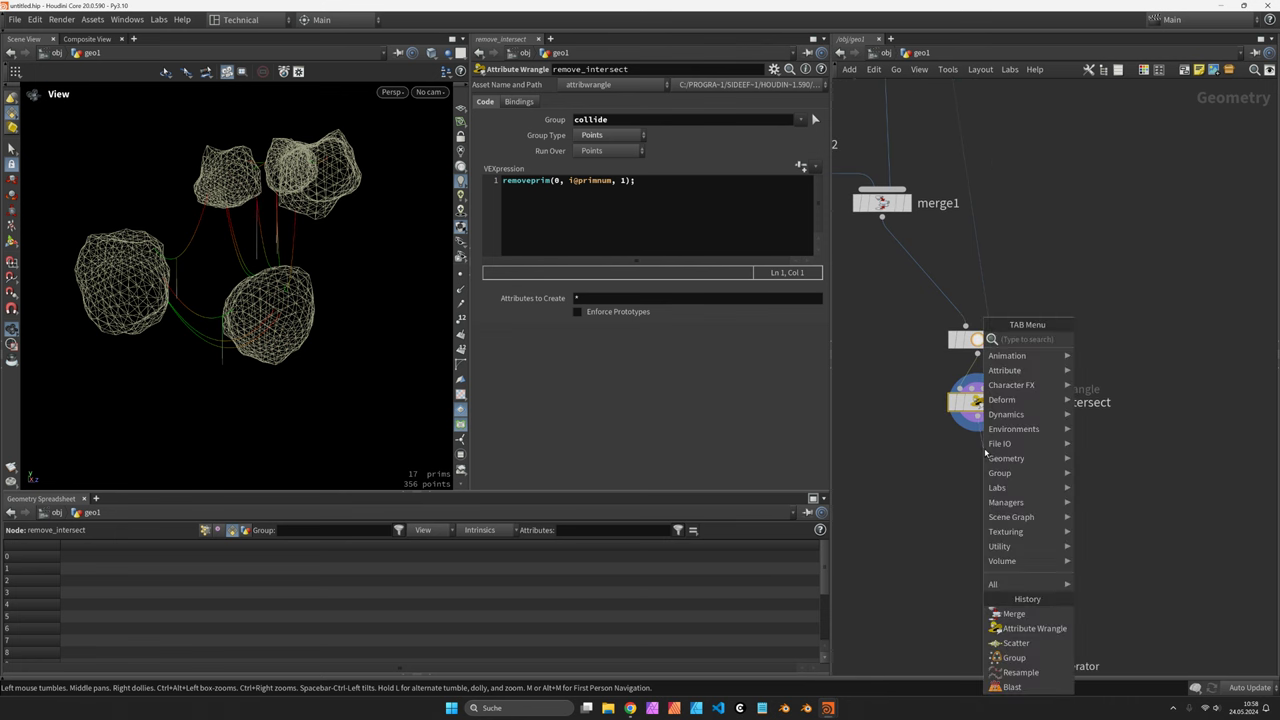
{"action": "left_click", "coordinate": [1034, 628]}
{"action": "left_click", "coordinate": [977, 467]}
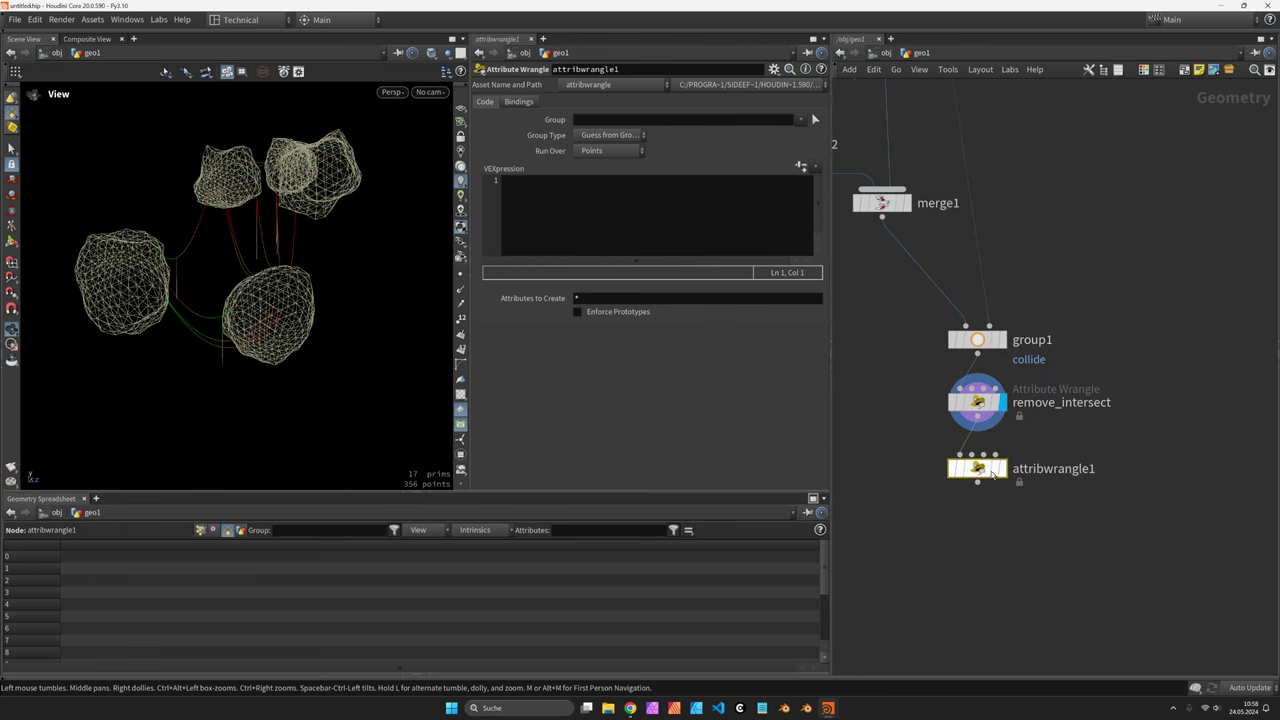
{"action": "double_click", "coordinate": [1044, 468]}
{"action": "type", "text": "poin"}
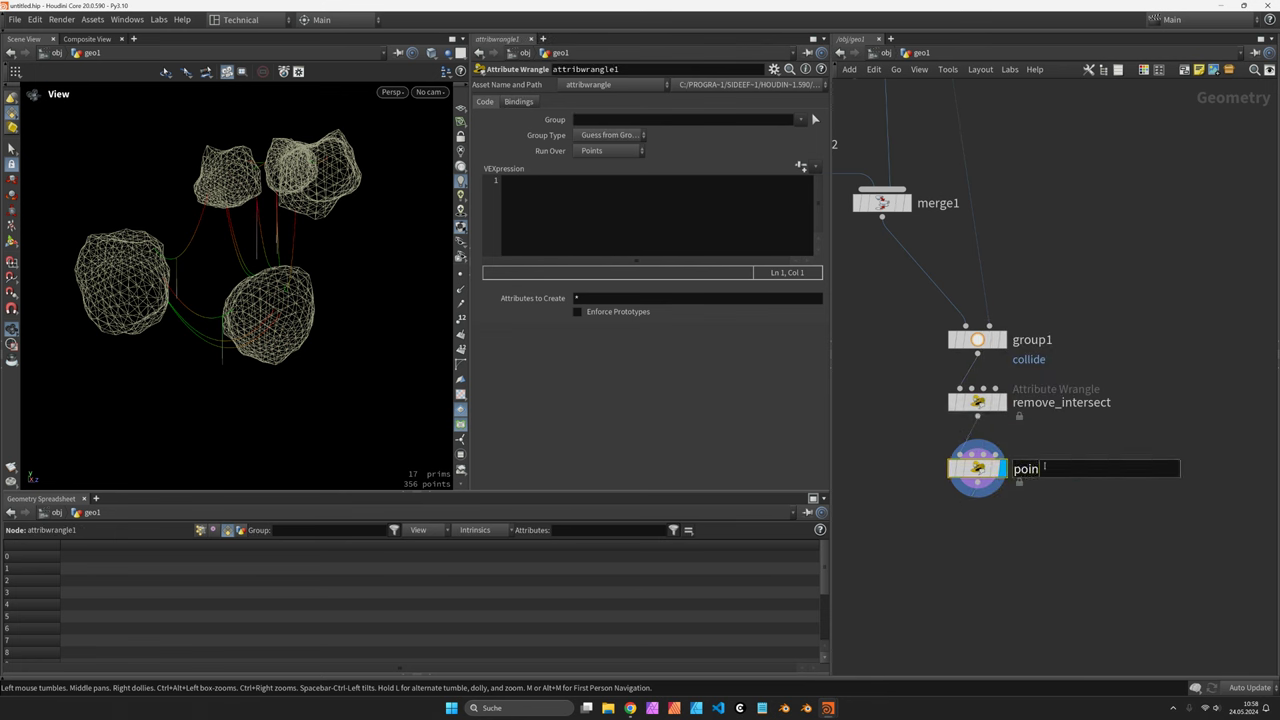
{"action": "type", "text": "t_scale"}
{"action": "key", "text": "Return"}
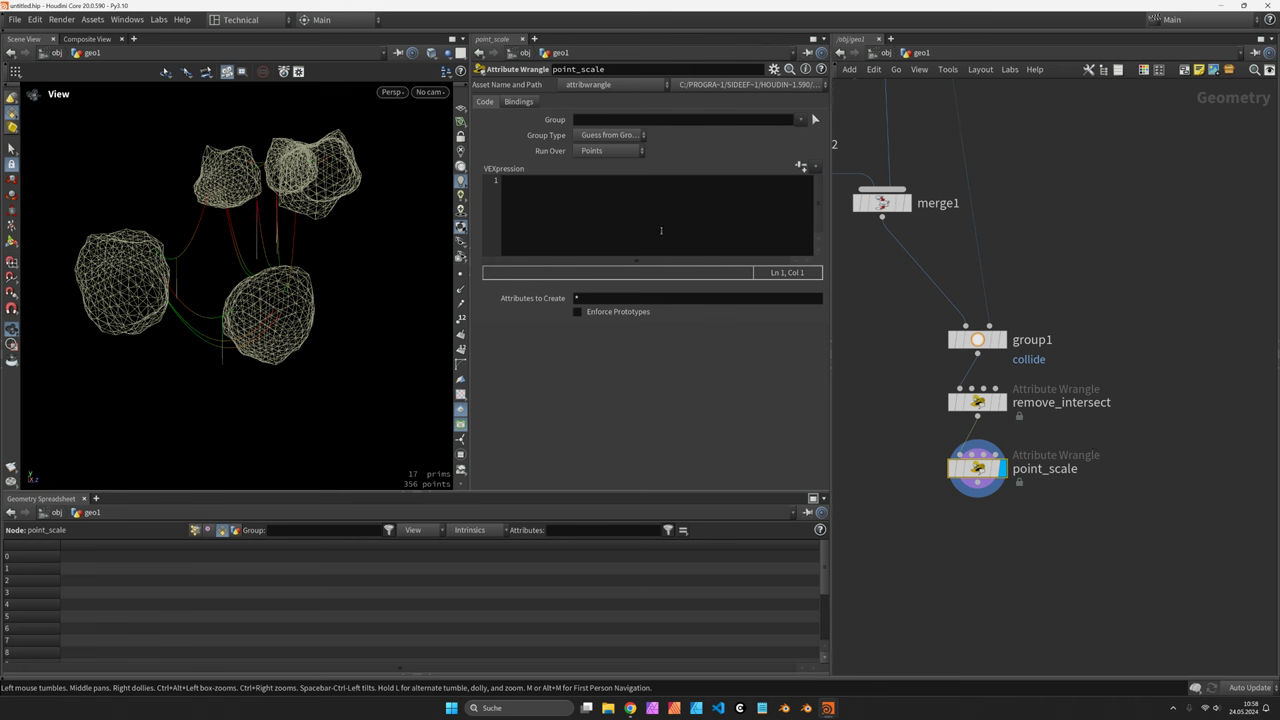
{"action": "scroll", "coordinate": [960, 320], "scroll_direction": "down", "scroll_amount": 3}
{"action": "scroll", "coordinate": [958, 321], "scroll_direction": "up", "scroll_amount": 1}
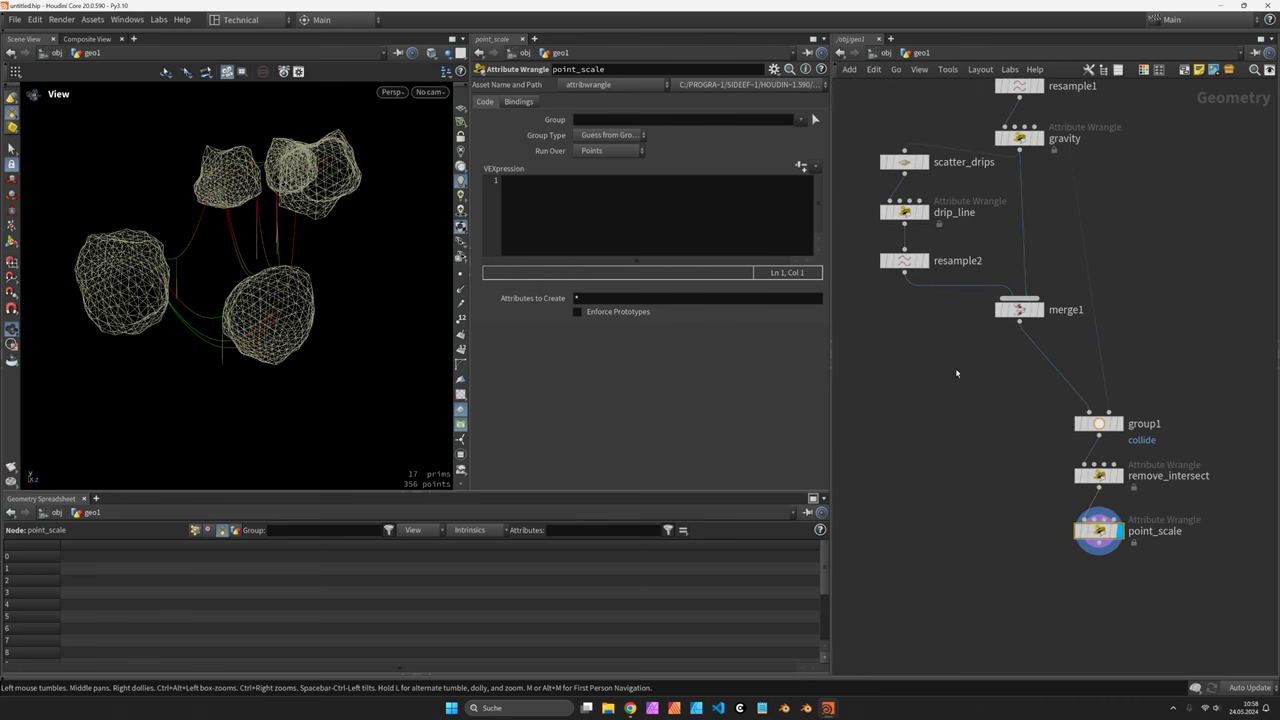
Write float u = vertexcurveparam(0, i@vtxnum); and begin float r = u * ()
{"action": "left_click", "coordinate": [615, 199]}
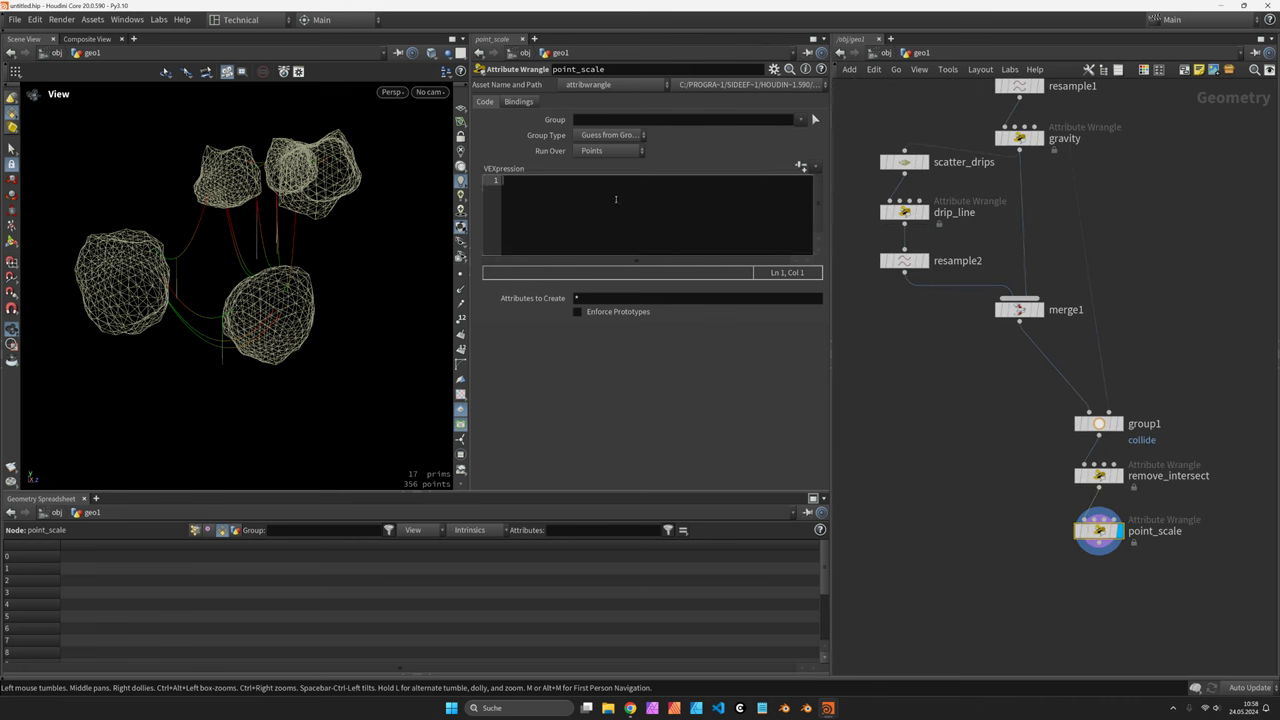
{"action": "type", "text": "float u = vertexcurveparam"}
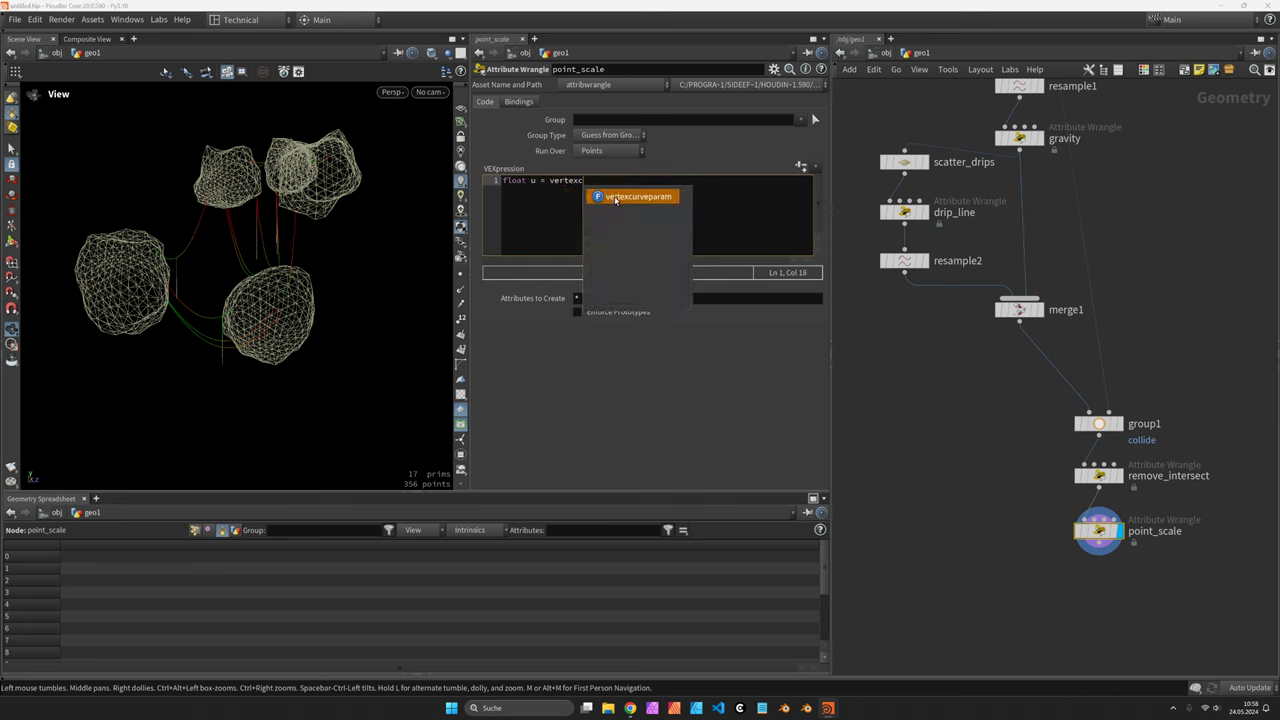
{"action": "key", "text": "Return"}
{"action": "type", "text": "(0, 10vtxnum);"}
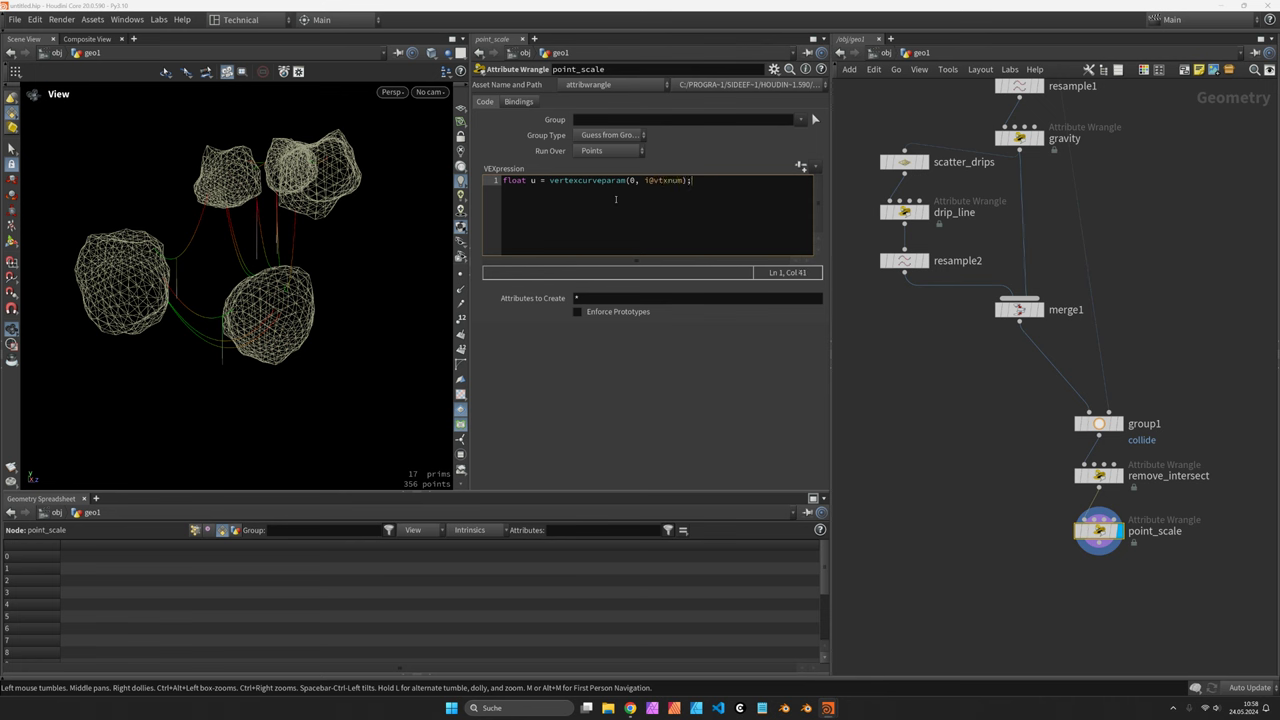
{"action": "left_click", "coordinate": [904, 260]}
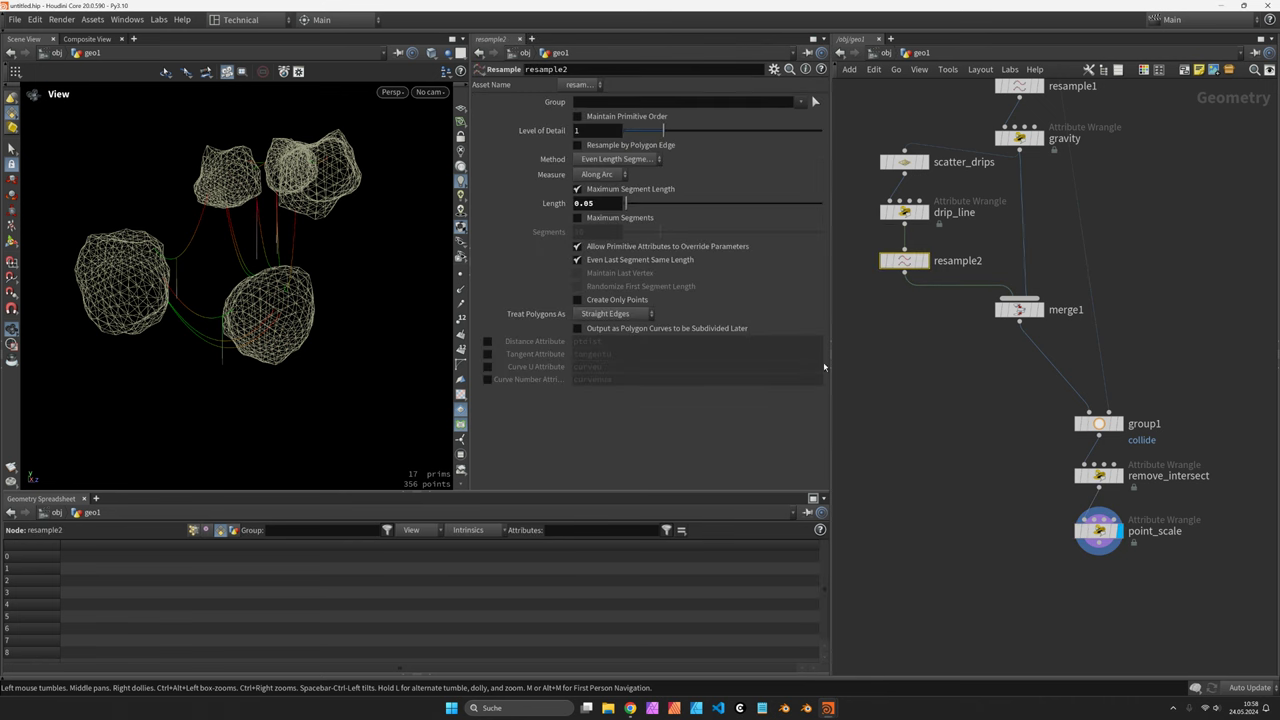
{"action": "left_click", "coordinate": [1099, 530]}
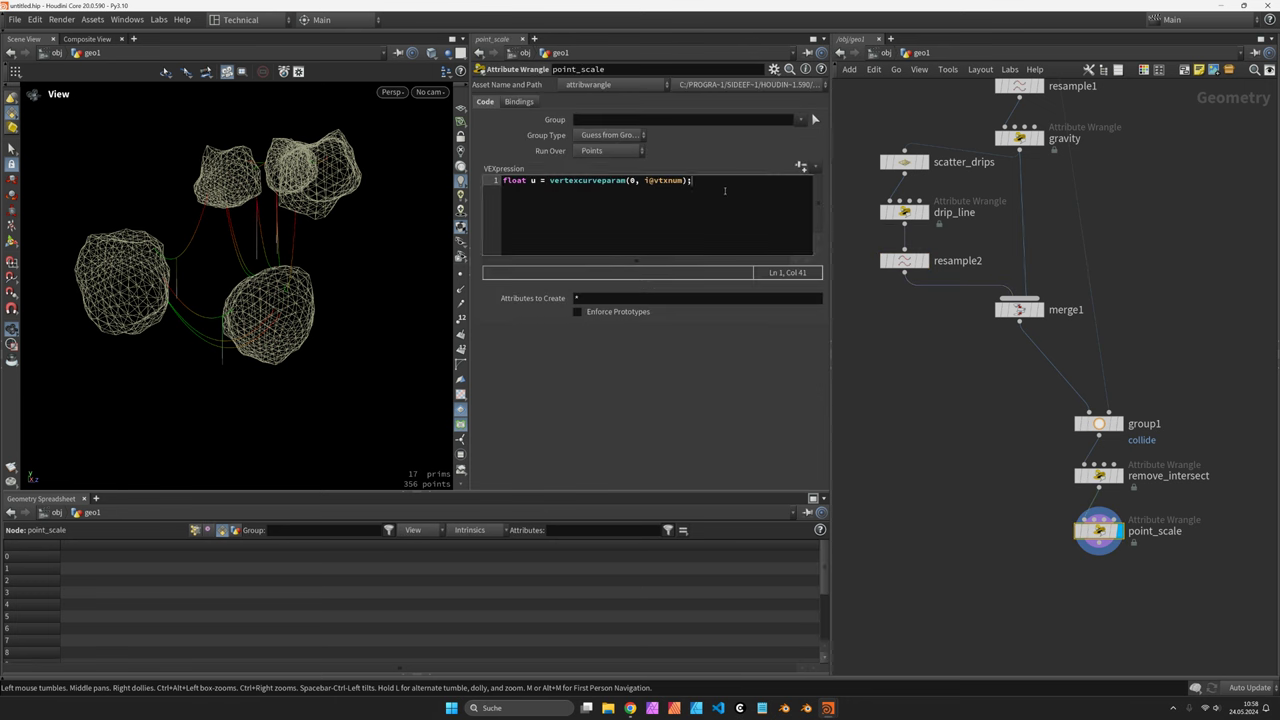
{"action": "key", "text": "Return"}
{"action": "key", "text": "Return"}
{"action": "type", "text": "float r ="}
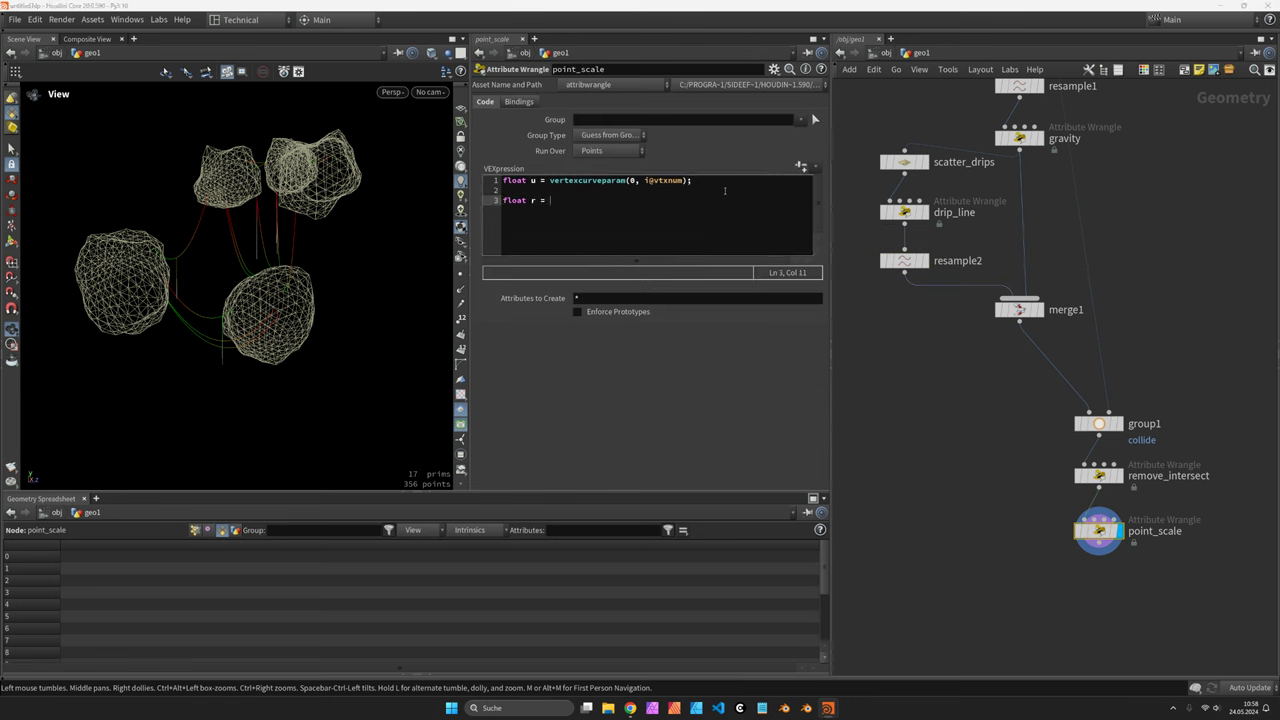
{"action": "type", "text": " u * ()"}
Finish r = u*(1.0-u)*4.0, remap it with fit01(r, 1.0, 0.5), and assign f@pscale = r
{"action": "key", "text": "Left"}
{"action": "type", "text": "1.0 - u"}
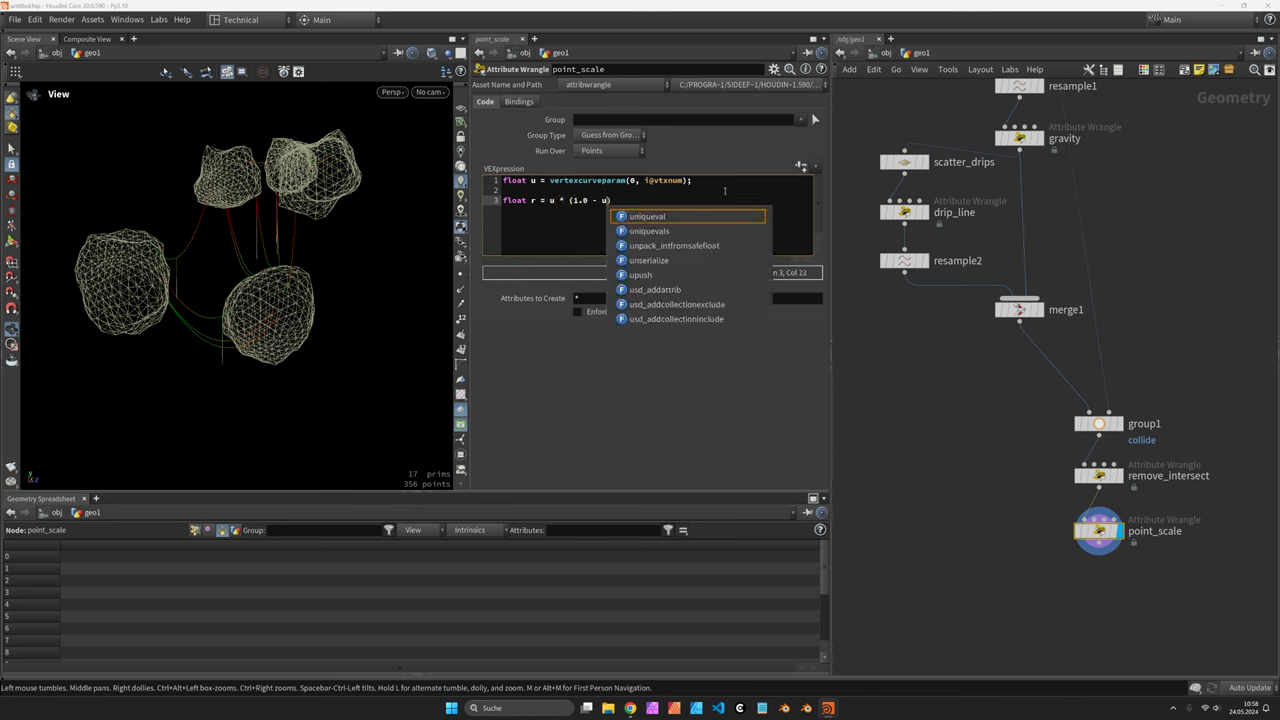
{"action": "key", "text": "Right"}
{"action": "type", "text": "* 4.0;"}
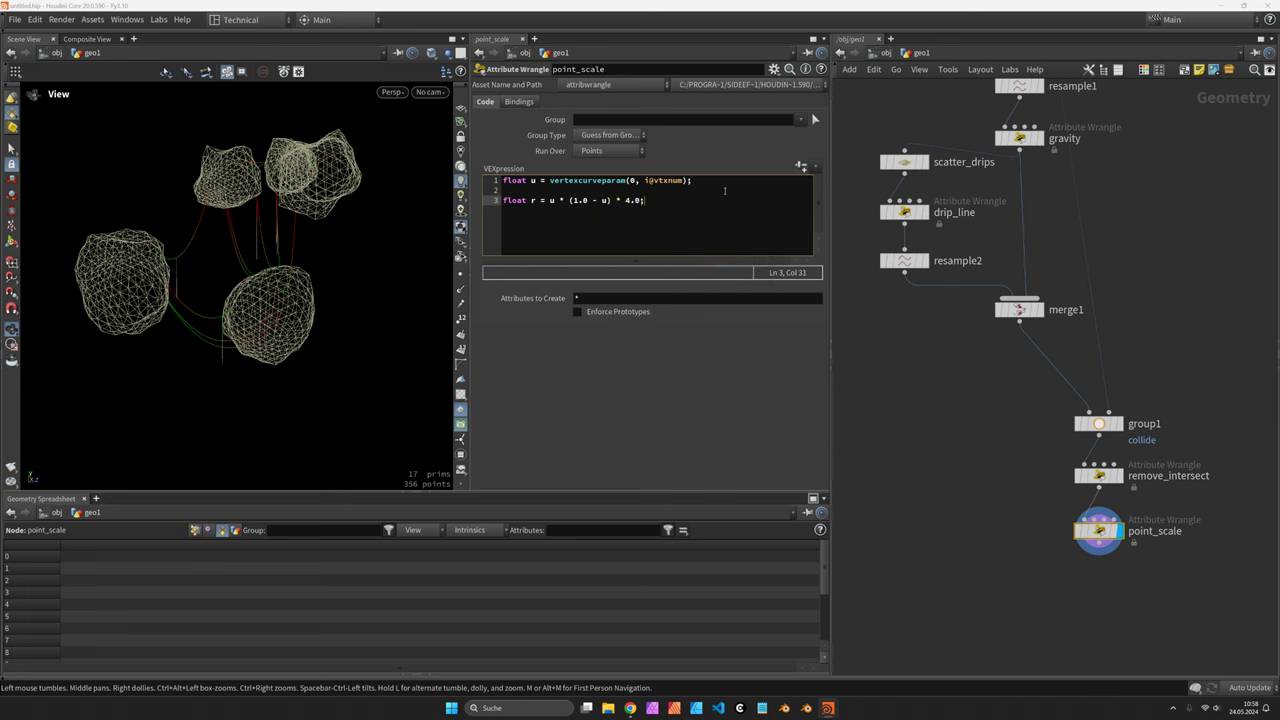
{"action": "key", "text": "Return"}
{"action": "key", "text": "Return"}
{"action": "type", "text": "r = fit01("}
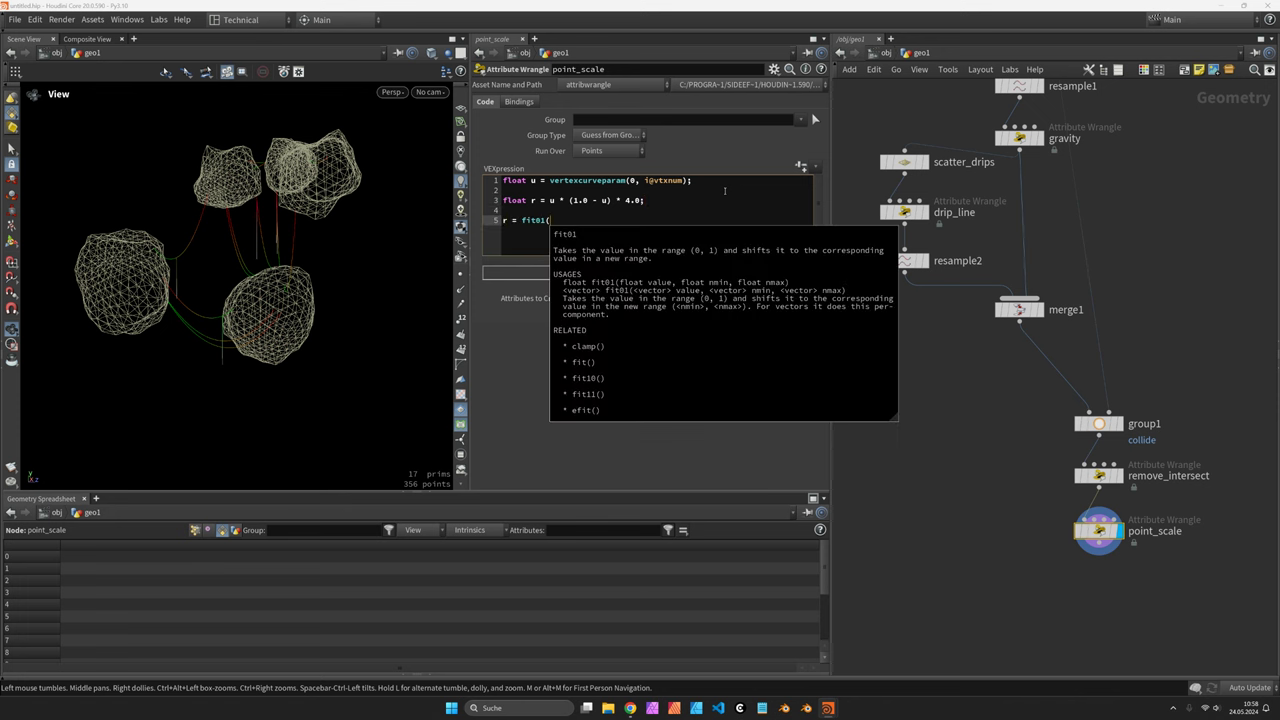
{"action": "type", "text": "r"}
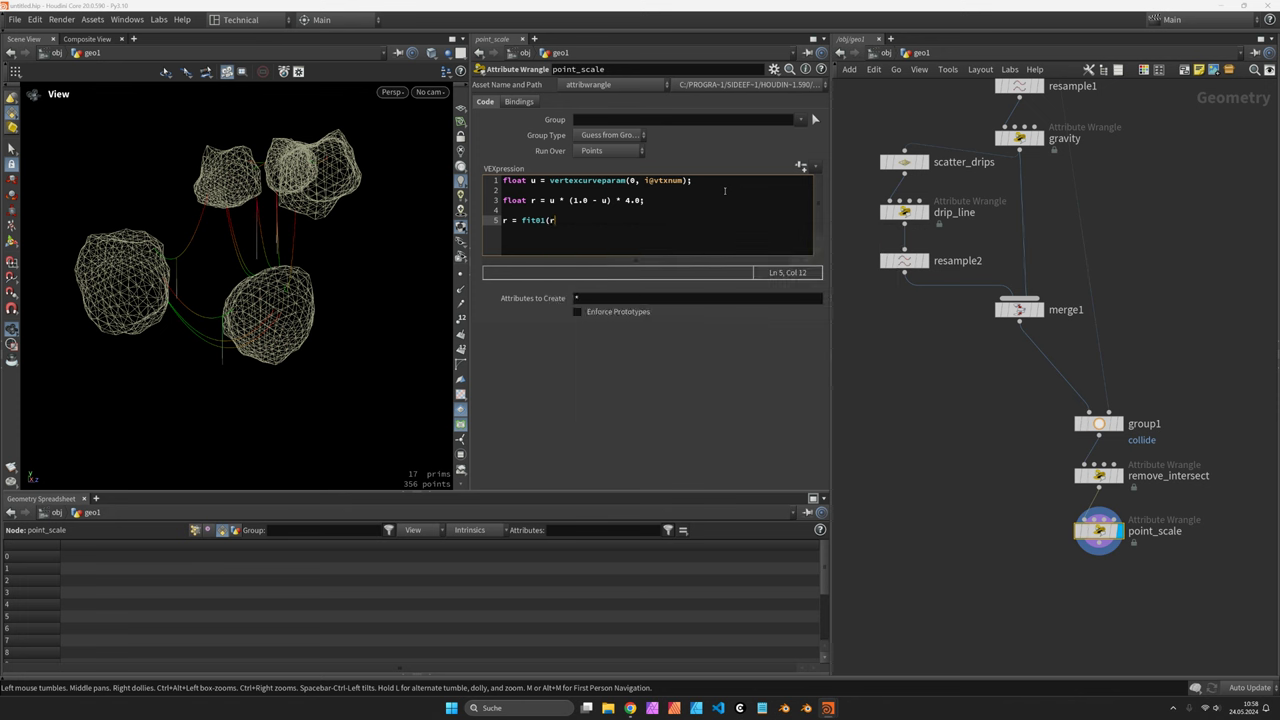
{"action": "type", "text": ", 1.0, 0.5);"}
{"action": "key", "text": "Home"}
{"action": "key", "text": "BackSpace"}
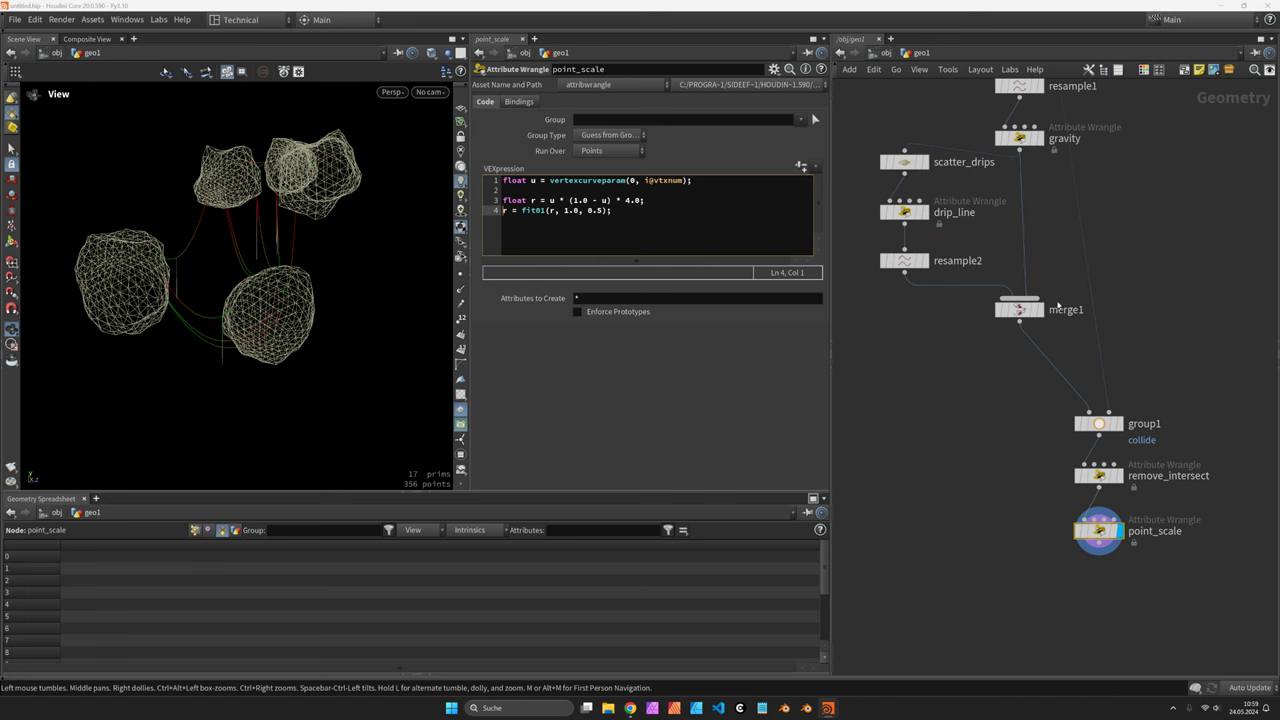
{"action": "left_click", "coordinate": [699, 220]}
{"action": "key", "text": "Return"}
{"action": "key", "text": "Return"}
{"action": "type", "text": "f@pscale = r;"}
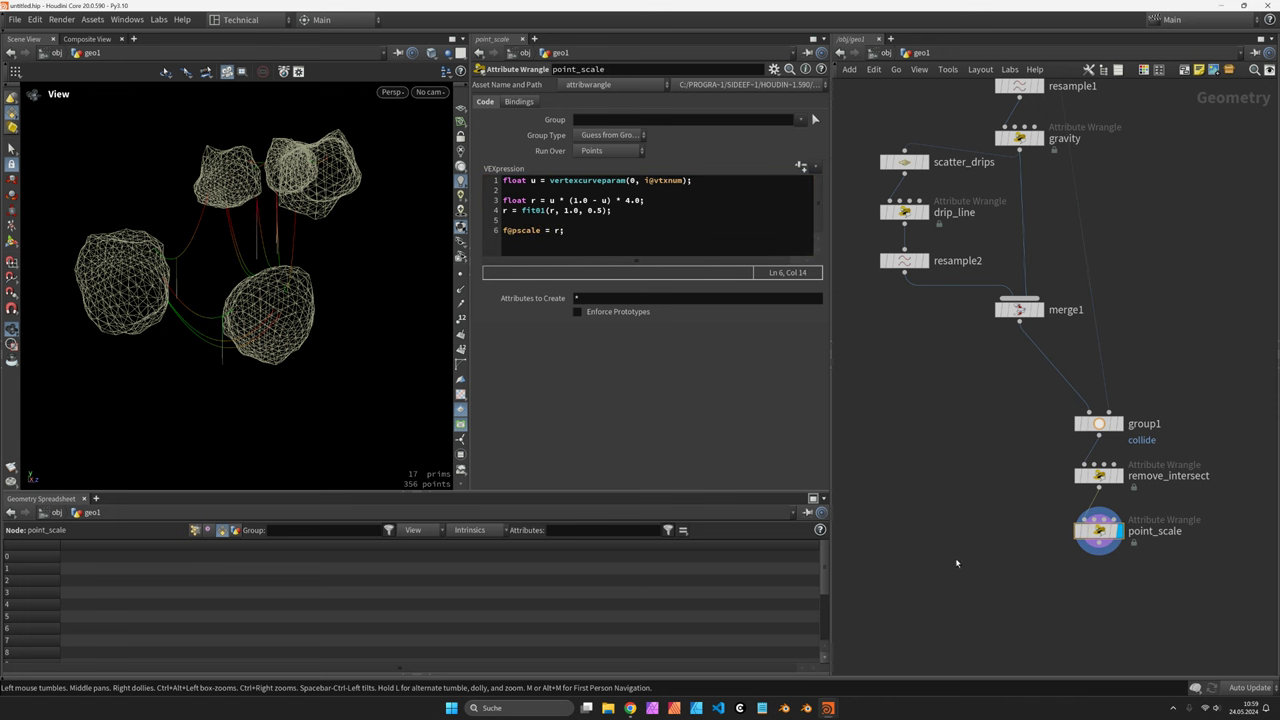
Add a VDB from Particles node below point_scale
{"action": "middle_click_drag", "start_coordinate": [1135, 658], "coordinate": [1078, 564]}
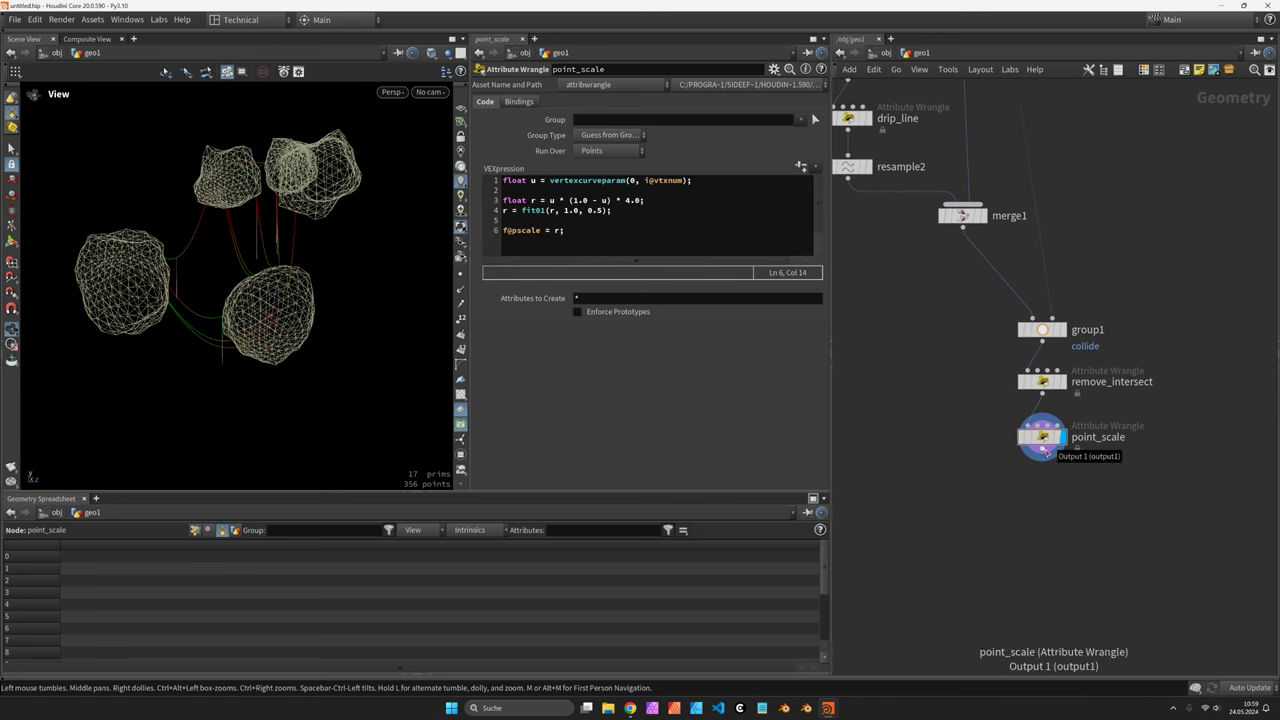
{"action": "key", "text": "Tab"}
{"action": "type", "text": "vdbfrom"}
{"action": "key", "text": "Return"}
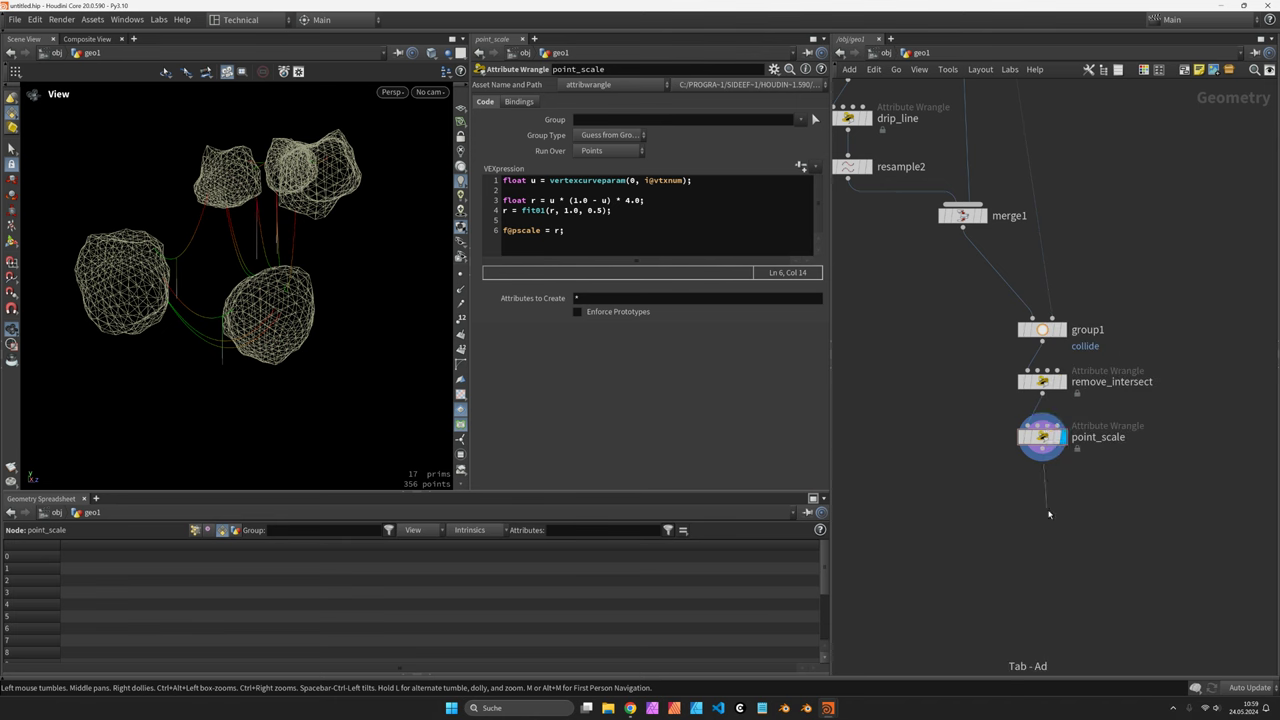
{"action": "left_click_drag", "start_coordinate": [1043, 512], "coordinate": [1045, 522]}
Set vdbfromparticles1 Point Radius Scale to .15 and Voxel Size to 0.02
{"action": "left_click", "coordinate": [1044, 521]}
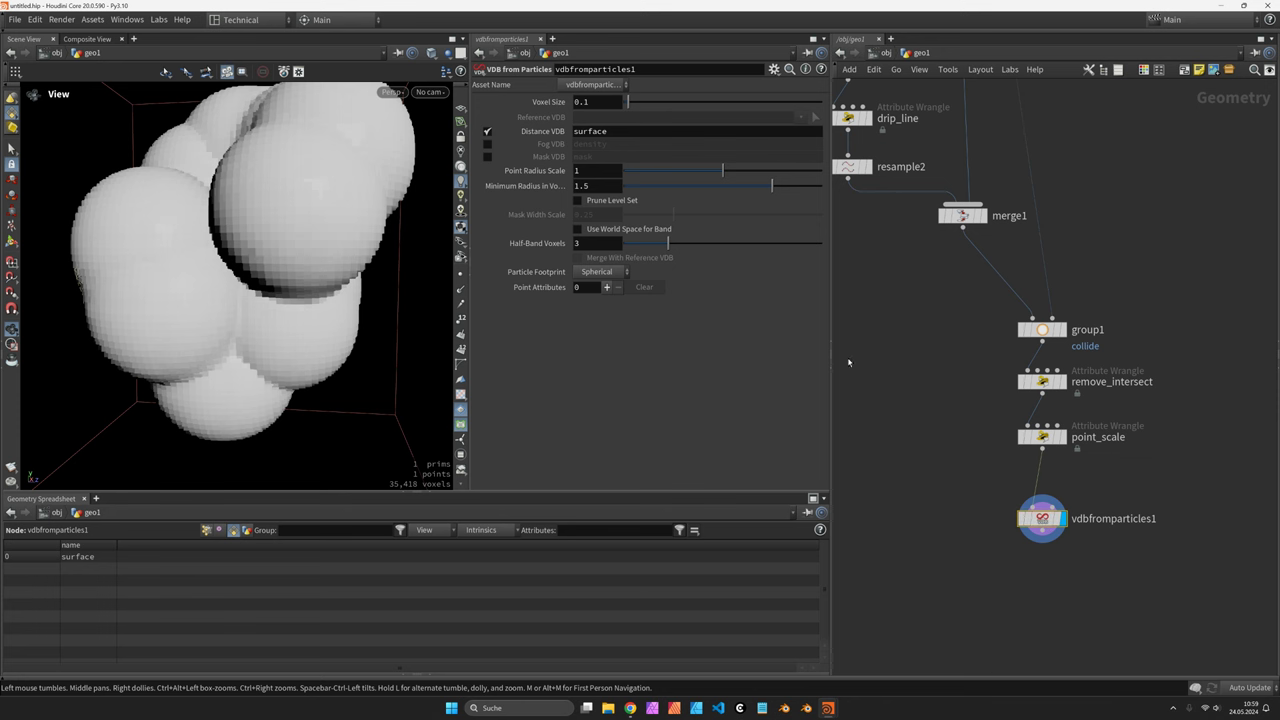
{"action": "left_click", "coordinate": [594, 170]}
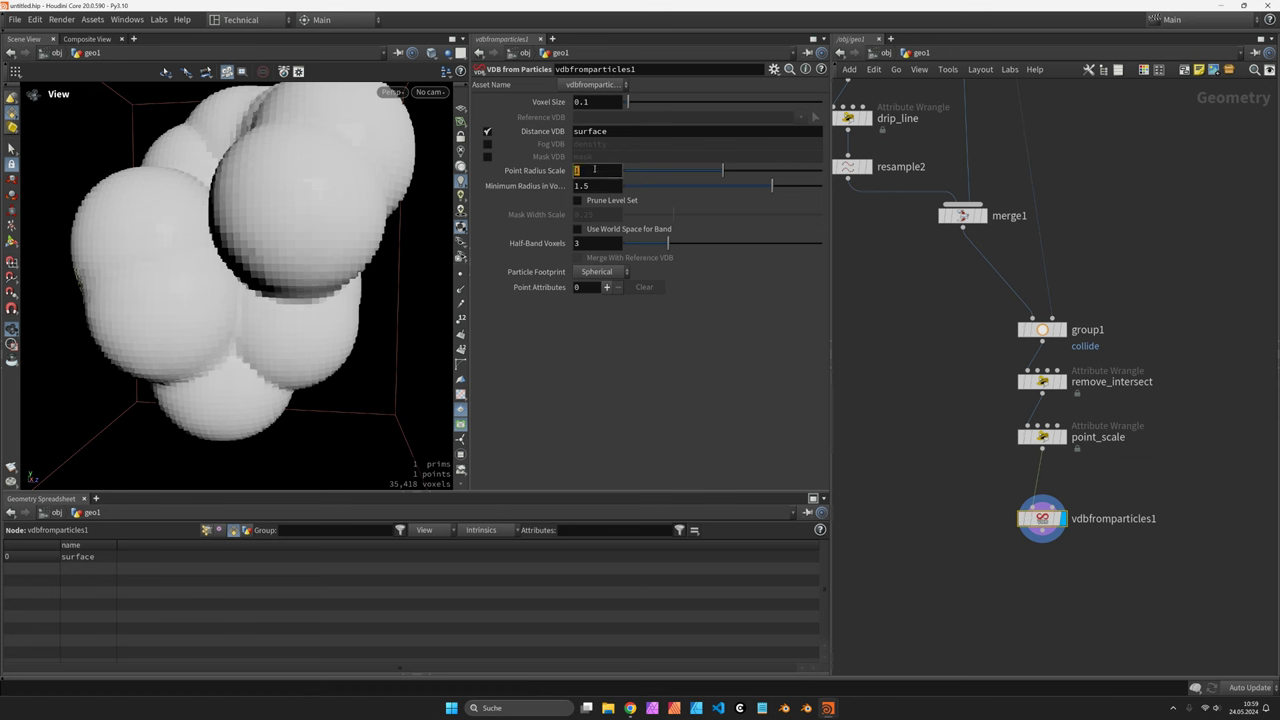
{"action": "type", "text": ".15"}
{"action": "key", "text": "Return"}
{"action": "left_click", "coordinate": [621, 101]}
{"action": "type", "text": "0.02"}
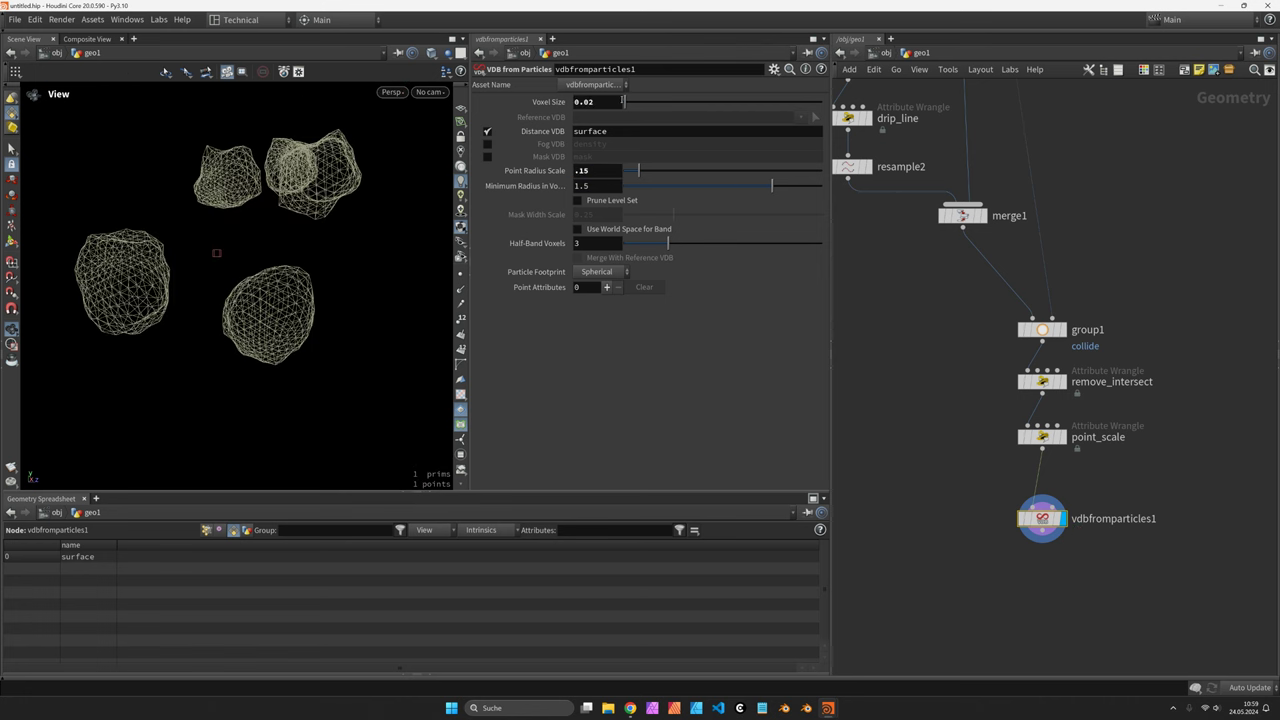
{"action": "key", "text": "Return"}
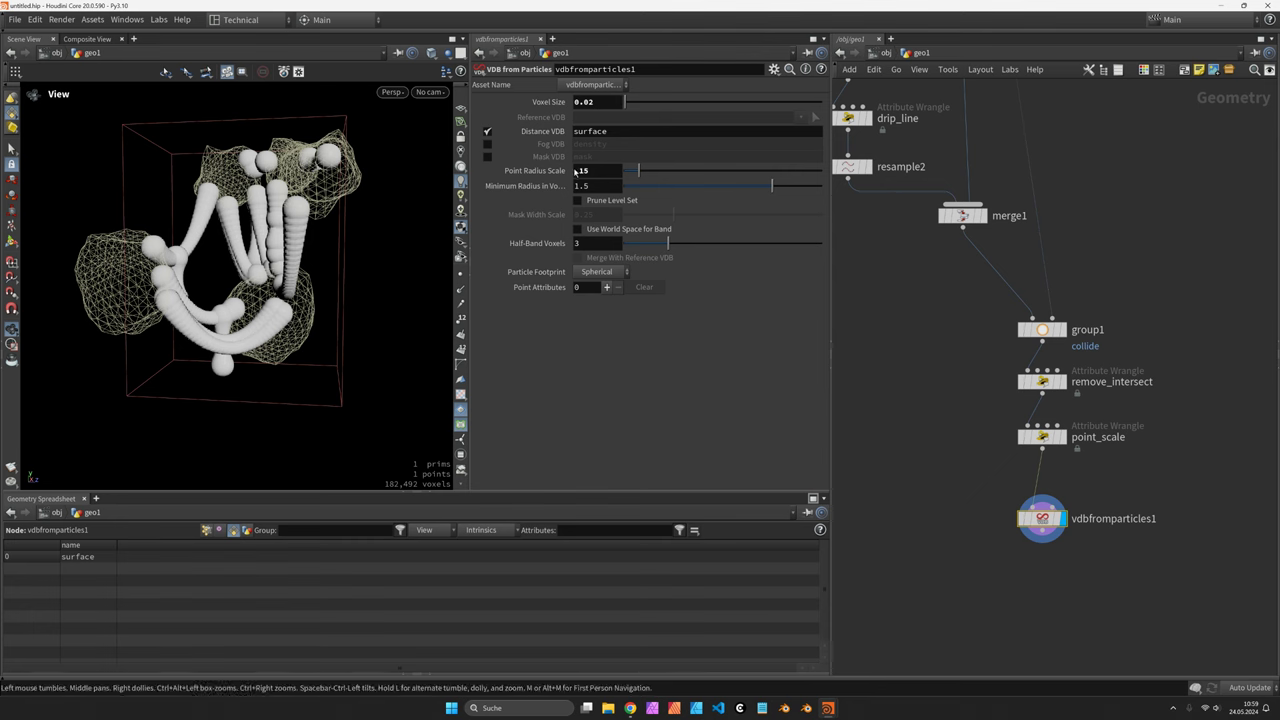
{"action": "left_click_drag", "start_coordinate": [314, 200], "coordinate": [262, 232]}
{"action": "left_click", "coordinate": [602, 174]}
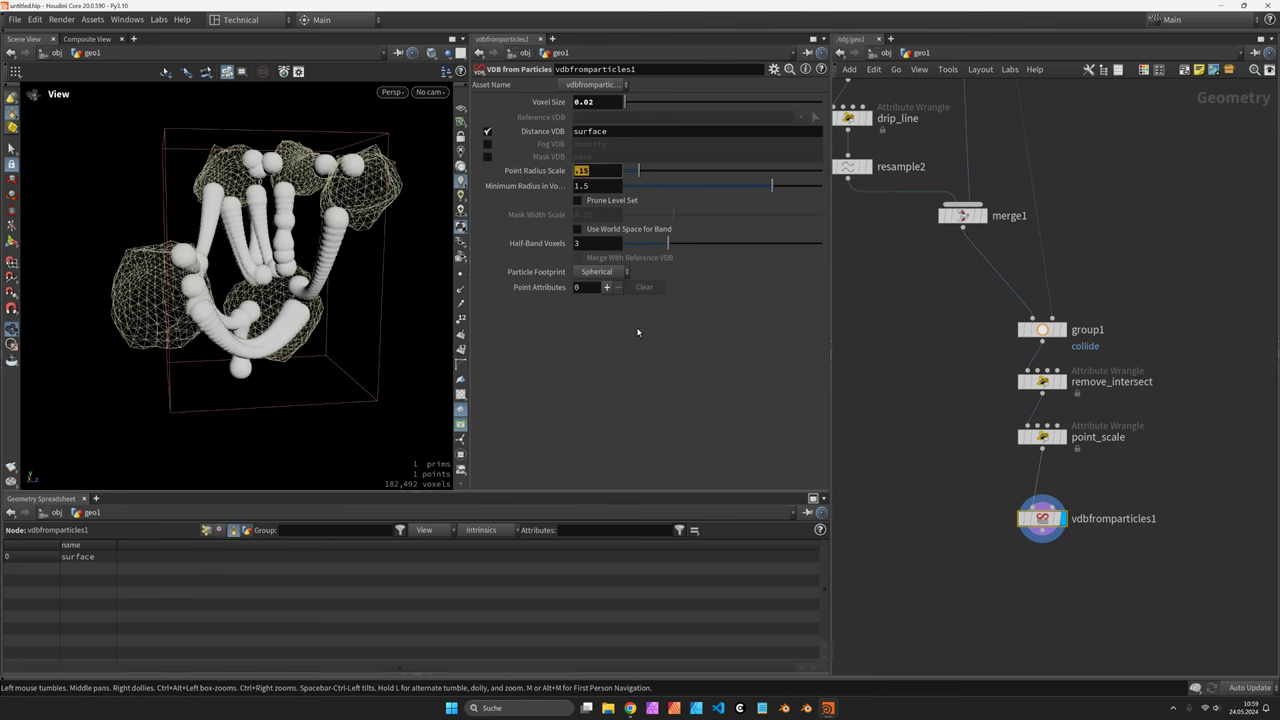
{"action": "left_click", "coordinate": [638, 358]}
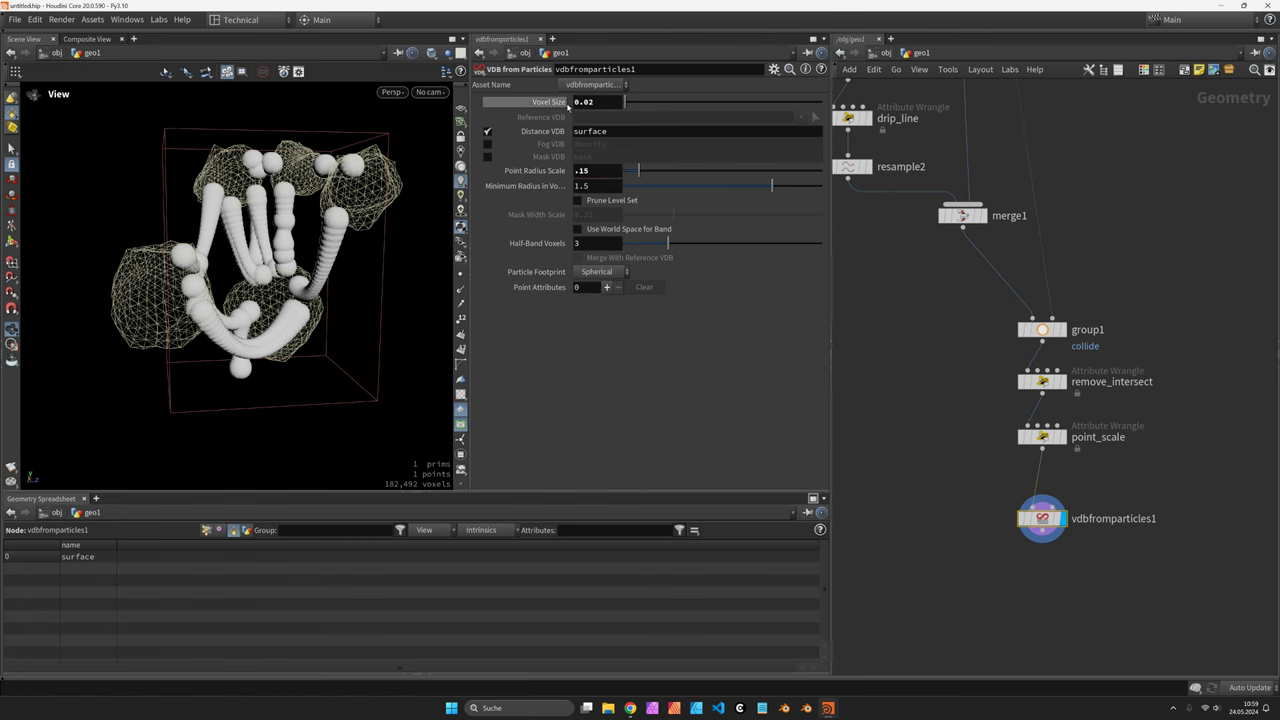
{"action": "left_click_drag", "start_coordinate": [300, 240], "coordinate": [366, 243]}
{"action": "scroll", "coordinate": [335, 240], "scroll_direction": "up", "scroll_amount": 3}
{"action": "scroll", "coordinate": [1040, 300], "scroll_direction": "down", "scroll_amount": 3}
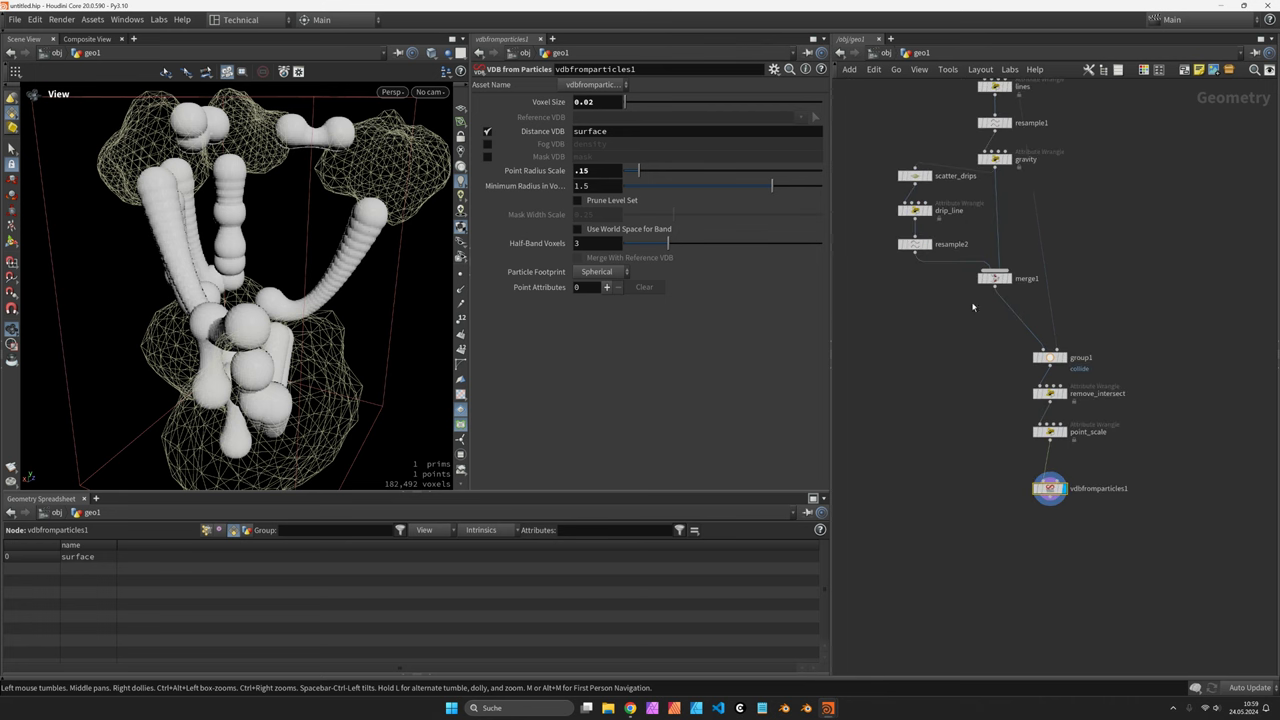
{"action": "scroll", "coordinate": [997, 204], "scroll_direction": "up", "scroll_amount": 2}
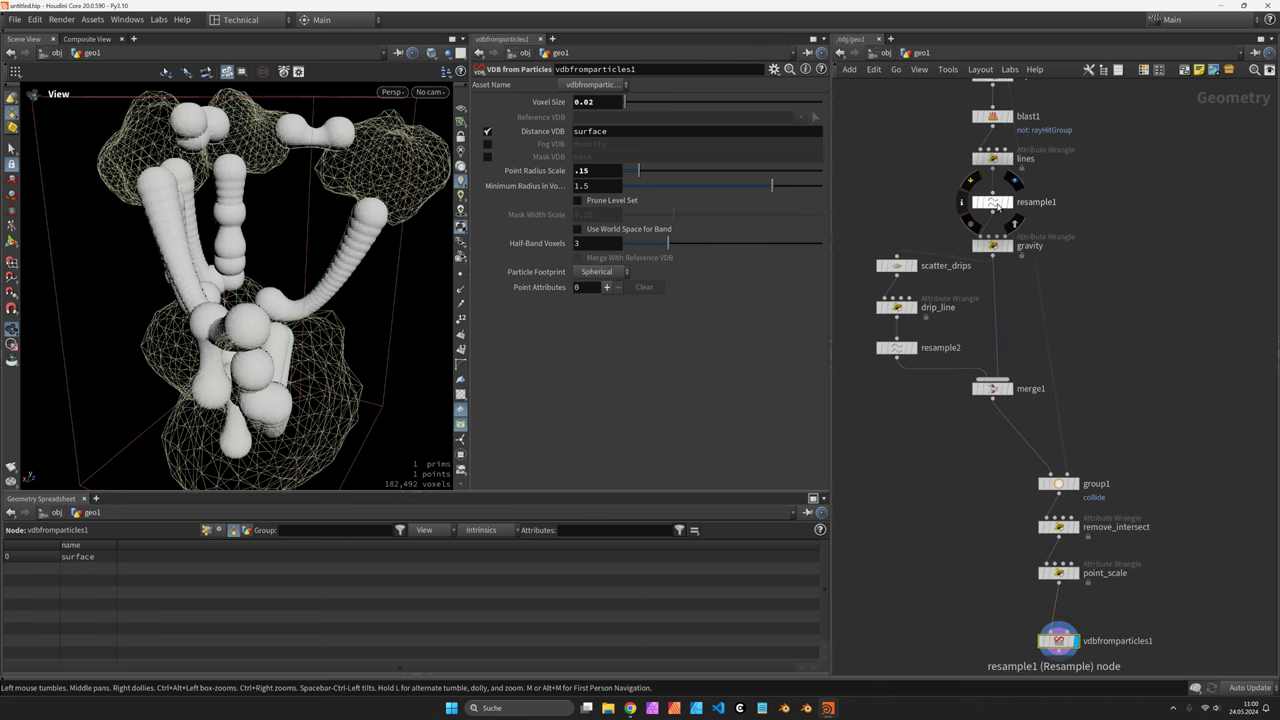
Set both resample1 and resample2 segment Length to 0.02 for smoother tubes
{"action": "left_click", "coordinate": [994, 203]}
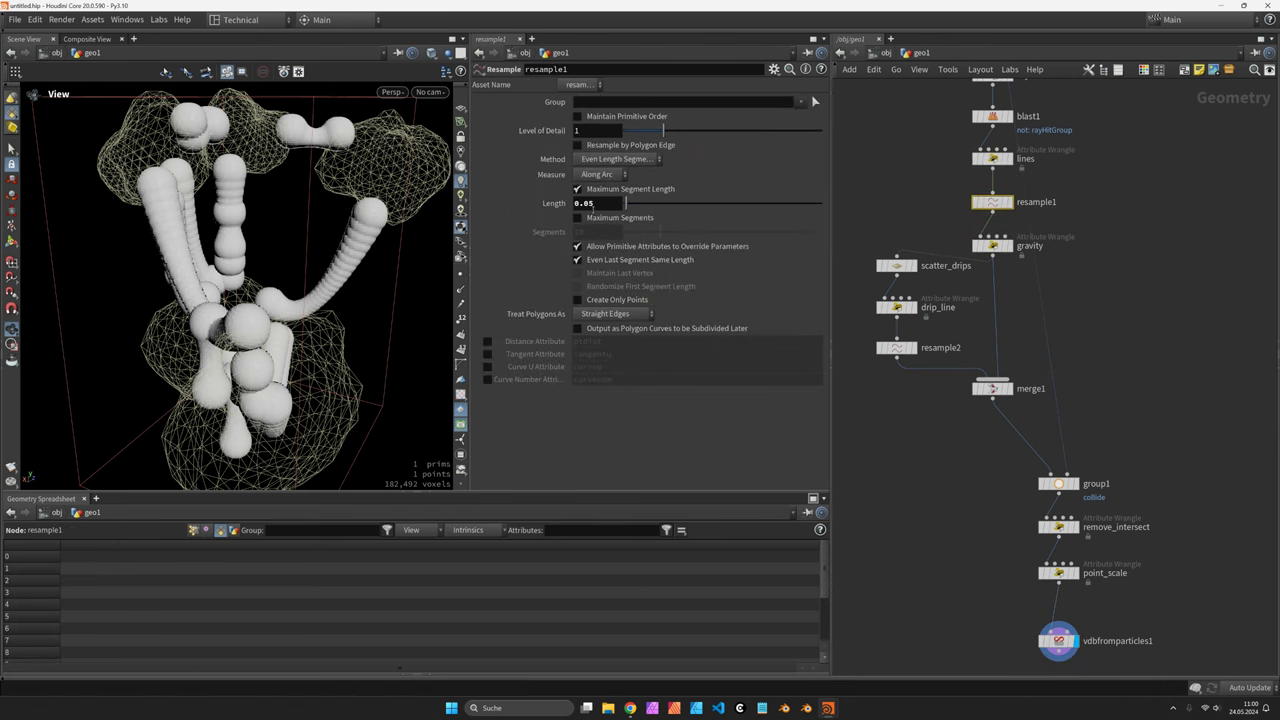
{"action": "left_click", "coordinate": [598, 205]}
{"action": "type", "text": "2"}
{"action": "key", "text": "Return"}
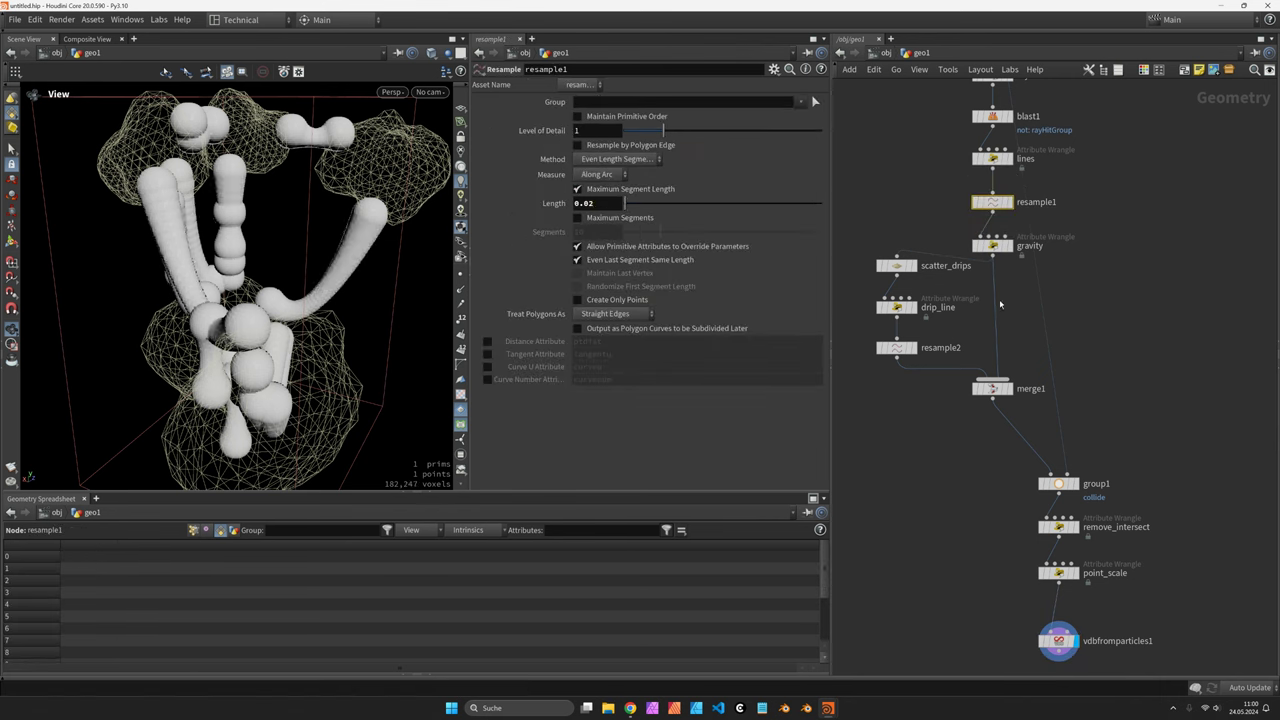
{"action": "left_click", "coordinate": [897, 347]}
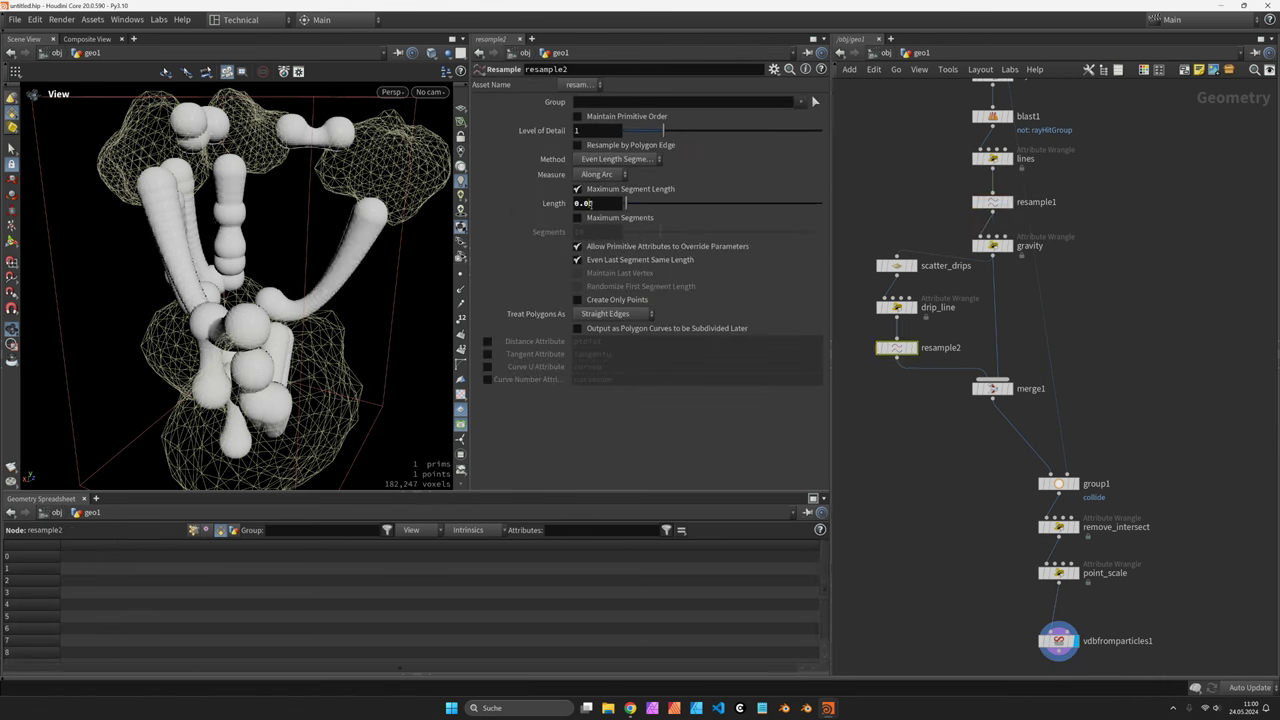
{"action": "type", "text": "2"}
{"action": "key", "text": "Return"}
{"action": "left_click_drag", "start_coordinate": [420, 270], "coordinate": [277, 289]}
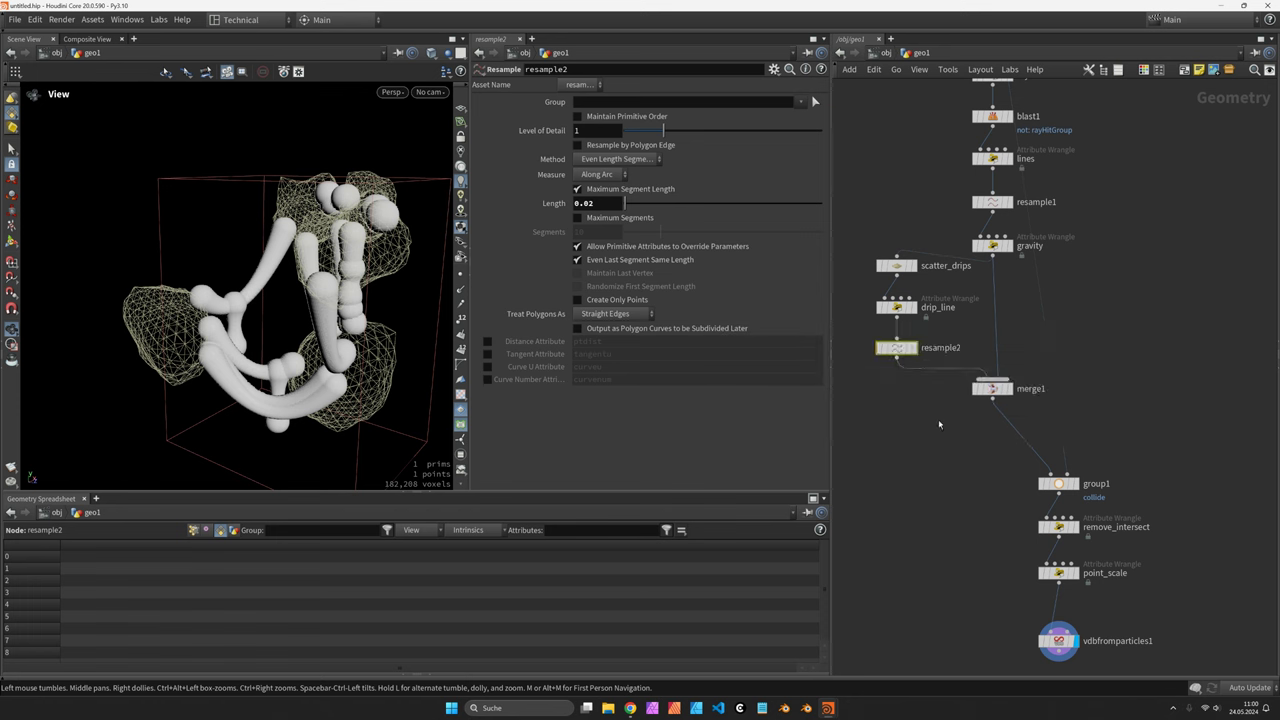
{"action": "middle_click_drag", "start_coordinate": [1080, 653], "coordinate": [1016, 417]}
Add a VDB Smooth SDF below vdbfromparticles1 using Laplacian Flow with 20 iterations
{"action": "key", "text": "Tab"}
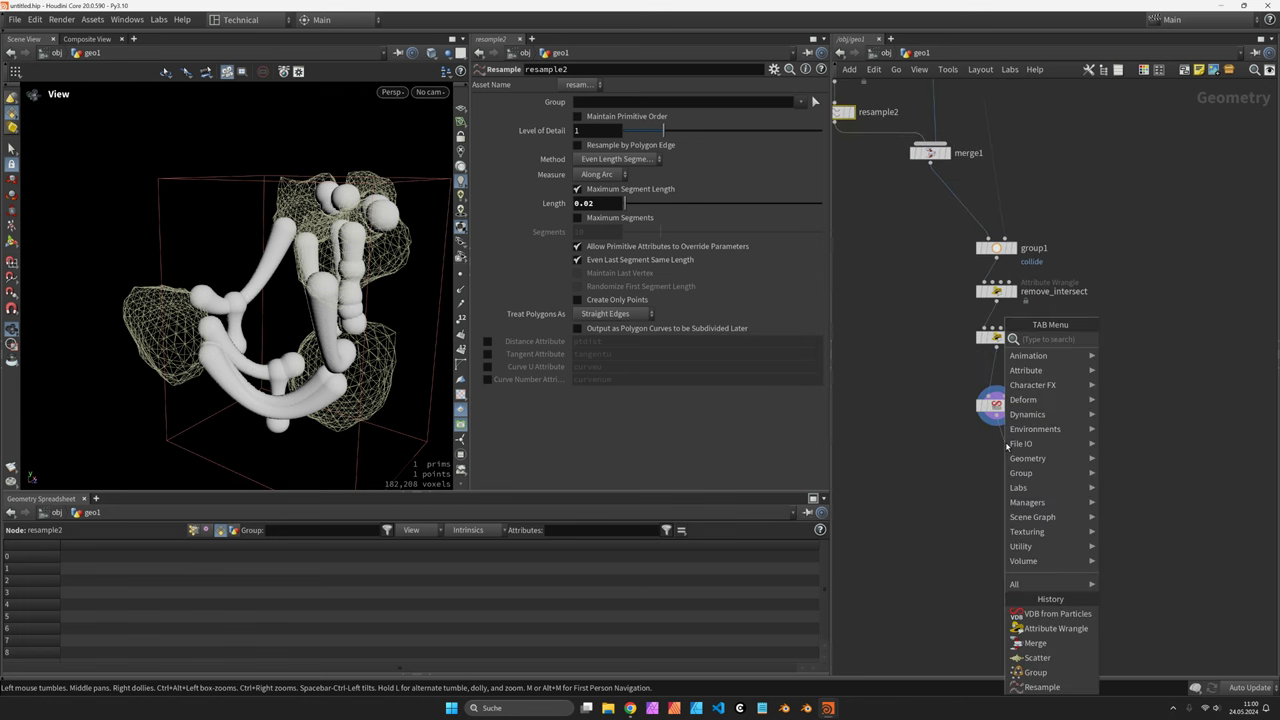
{"action": "type", "text": "vdbsmooth"}
{"action": "key", "text": "Return"}
{"action": "left_click", "coordinate": [1020, 447]}
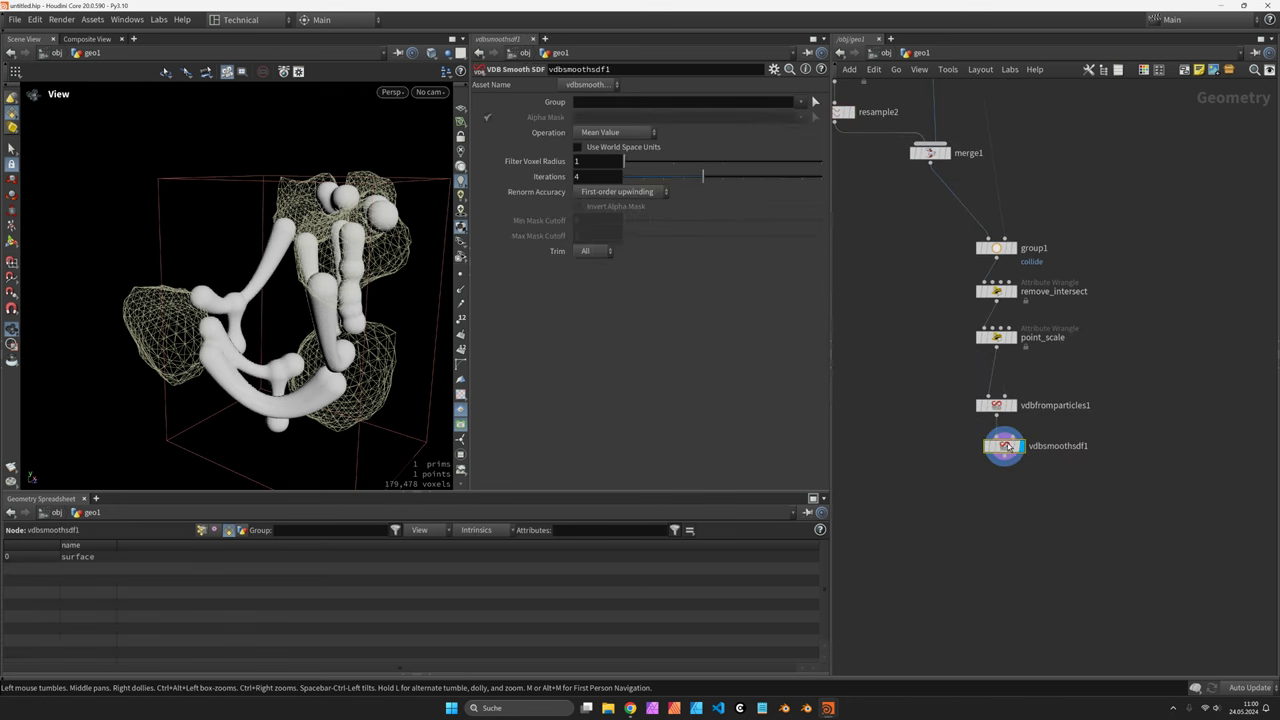
{"action": "left_click", "coordinate": [600, 133]}
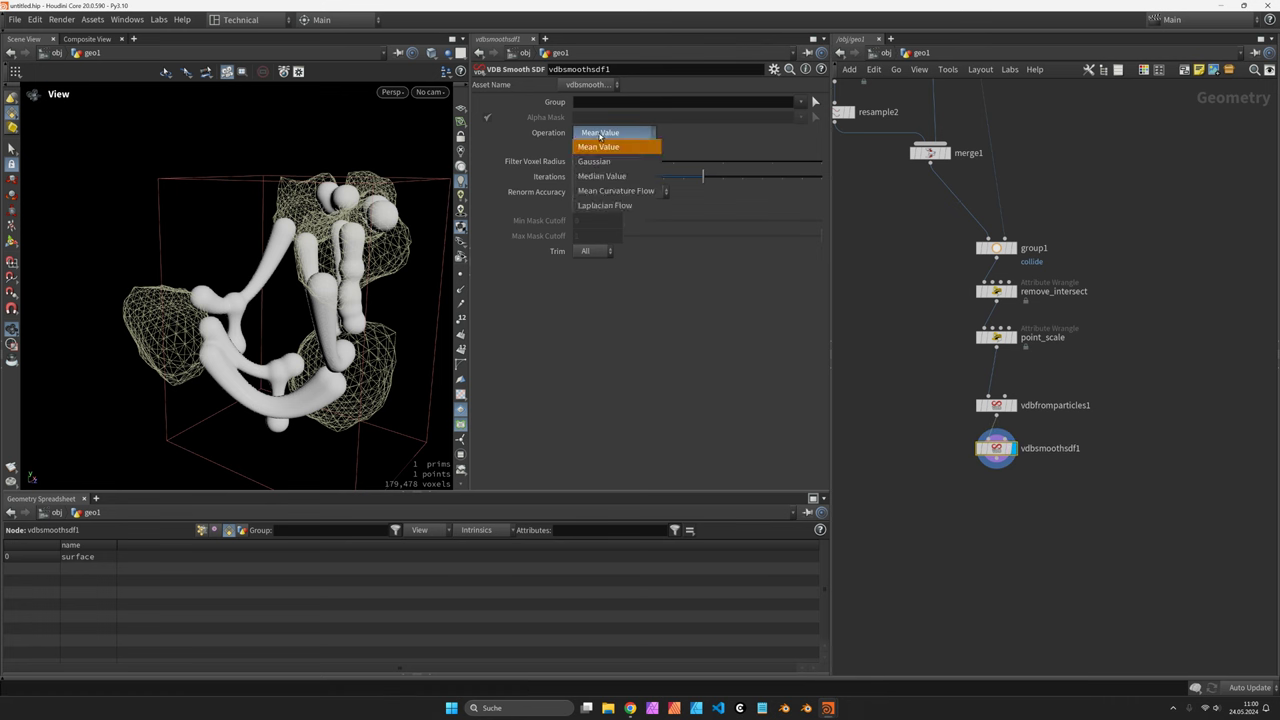
{"action": "left_click", "coordinate": [607, 207]}
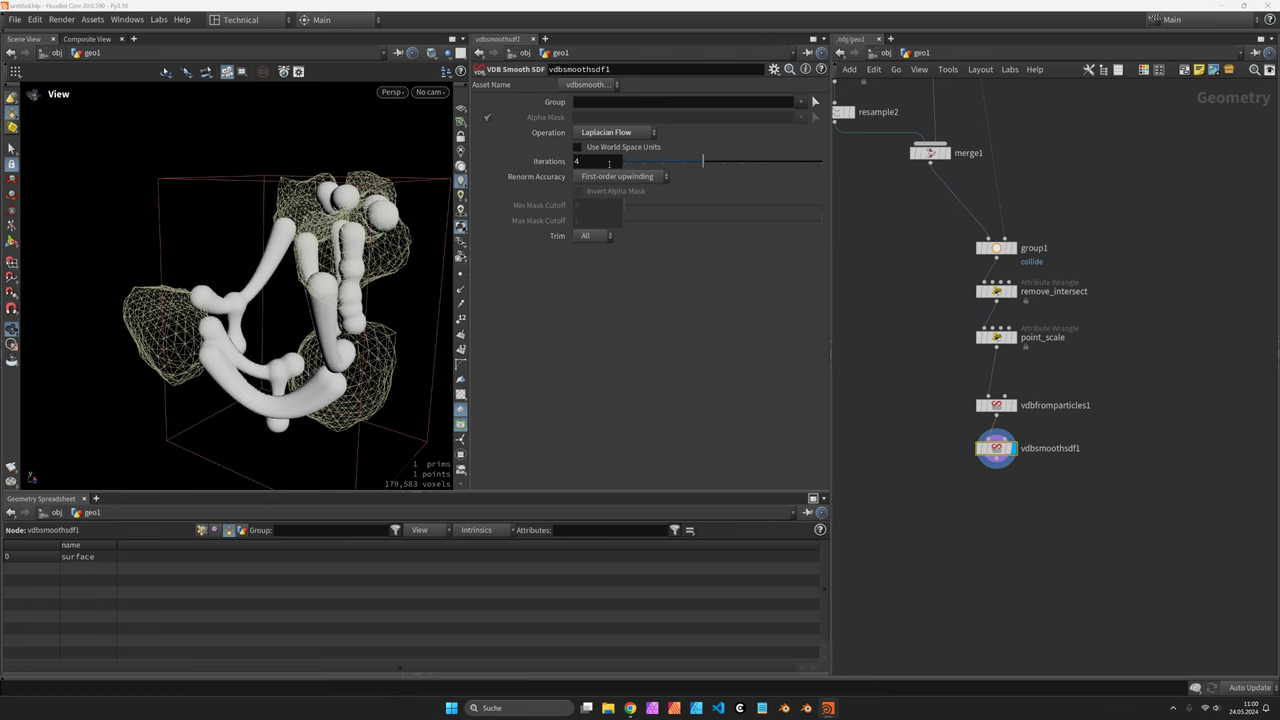
{"action": "left_click", "coordinate": [609, 162]}
{"action": "type", "text": "20"}
{"action": "key", "text": "Return"}
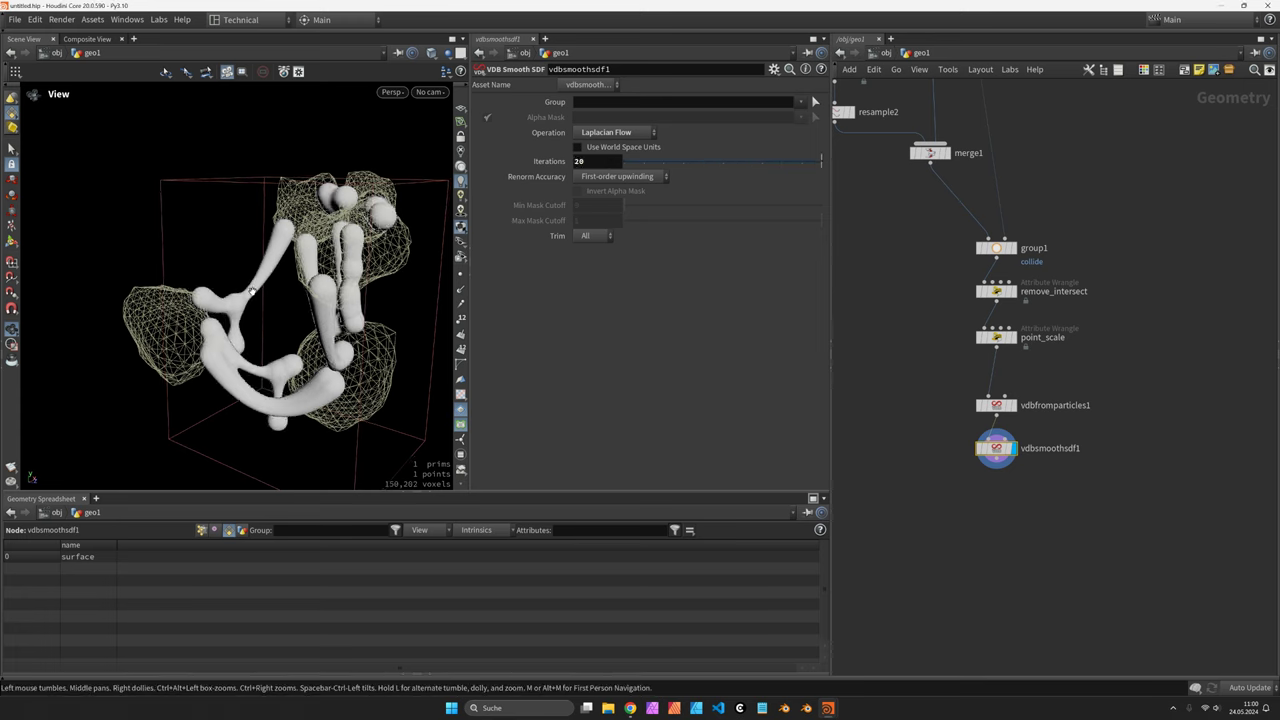
{"action": "mouse_move", "coordinate": [251, 291]}
{"action": "left_mouse_down"}
{"action": "mouse_move", "coordinate": [423, 286]}
{"action": "mouse_move", "coordinate": [245, 284]}
{"action": "left_mouse_up"}
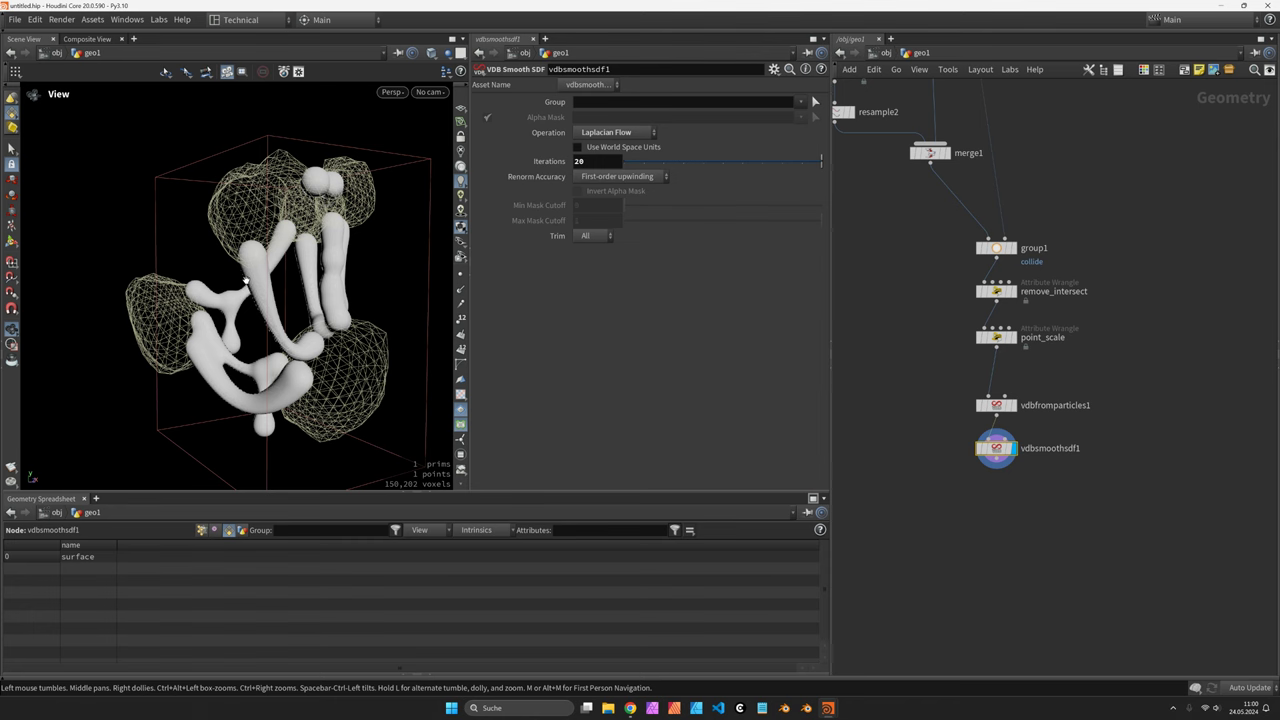
Add a Convert VDB node below vdbsmoothsdf1 set to Convert To Polygons
{"action": "key", "text": "Tab"}
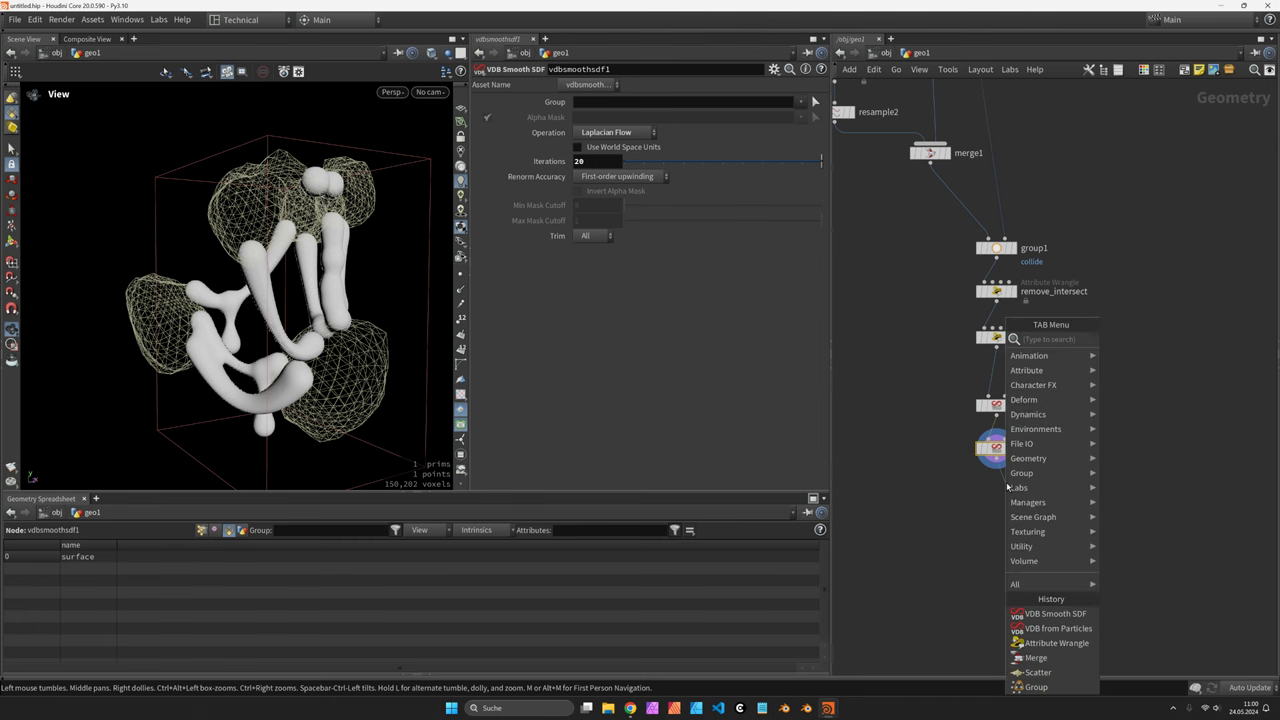
{"action": "type", "text": "cvdb"}
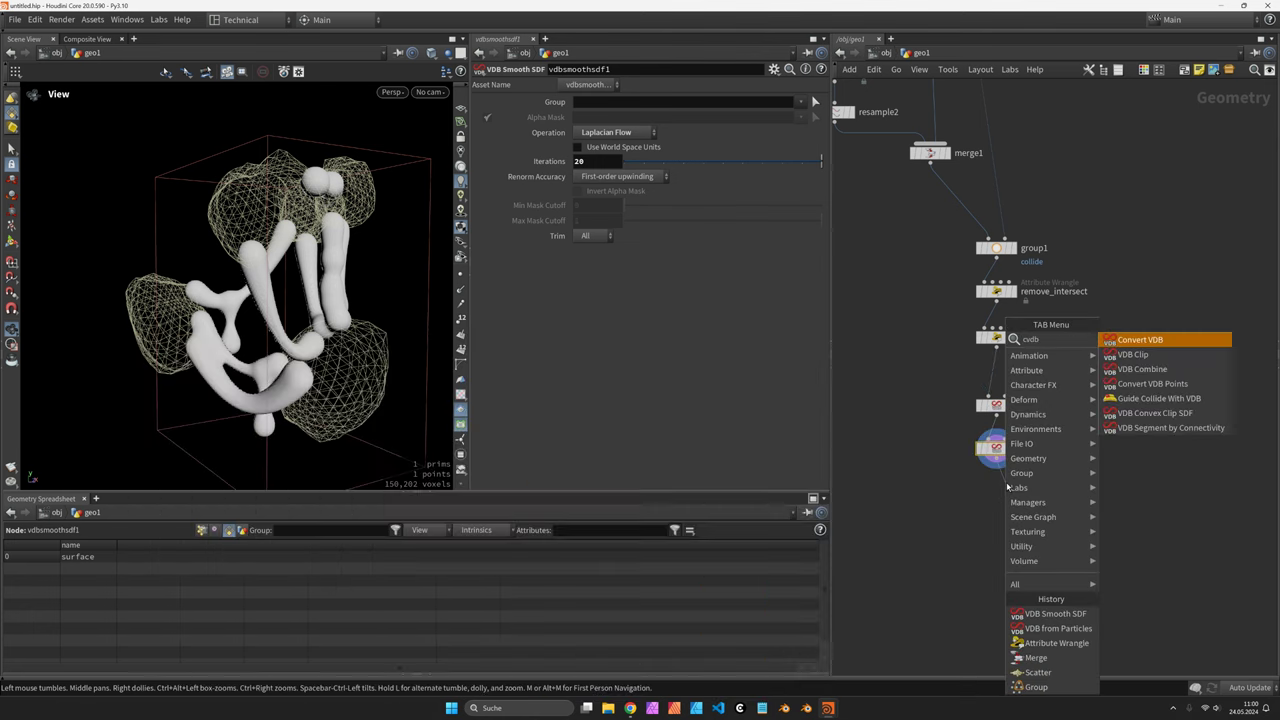
{"action": "key", "text": "Return"}
{"action": "left_click", "coordinate": [997, 490]}
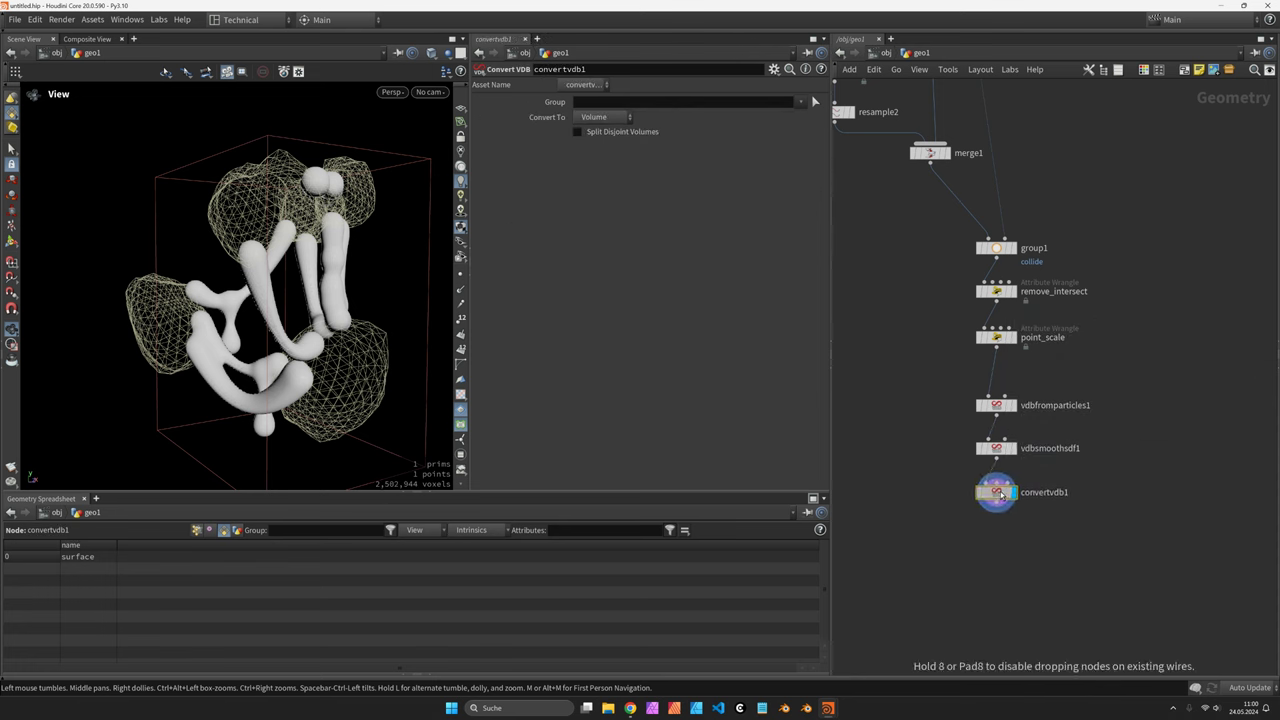
{"action": "left_click", "coordinate": [619, 114]}
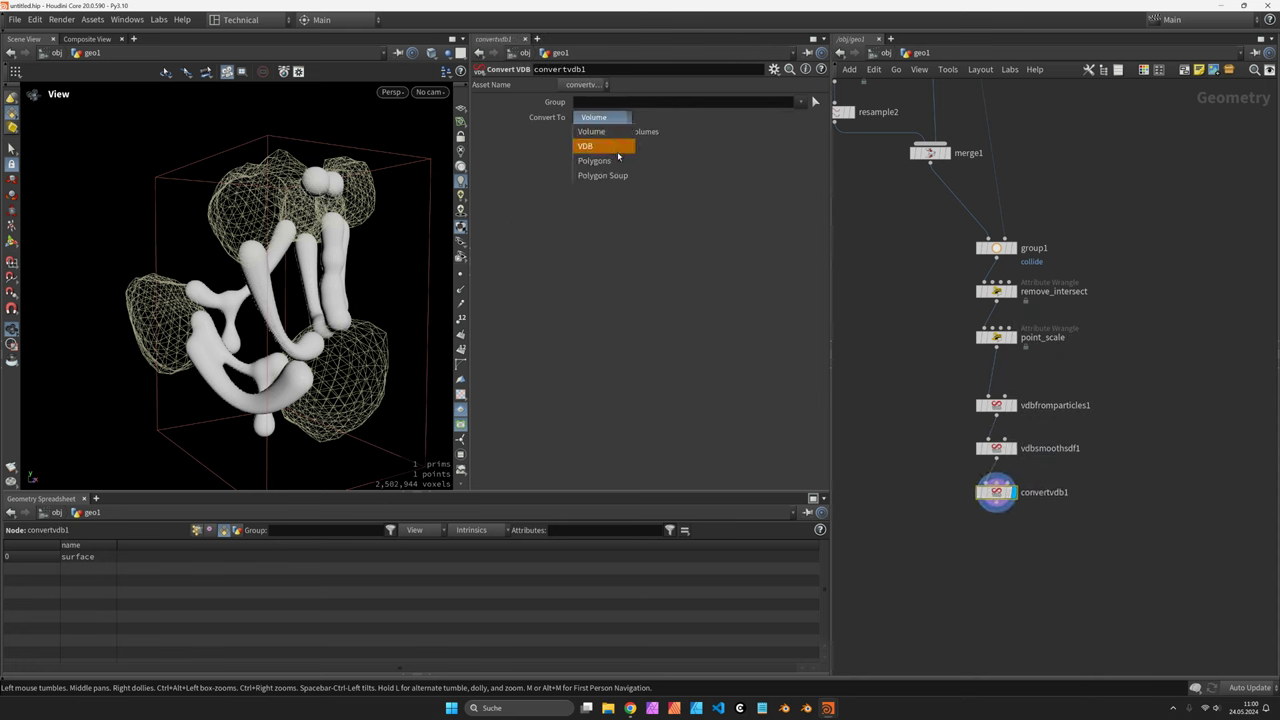
{"action": "left_click", "coordinate": [605, 160]}
{"action": "key", "text": "Tab"}
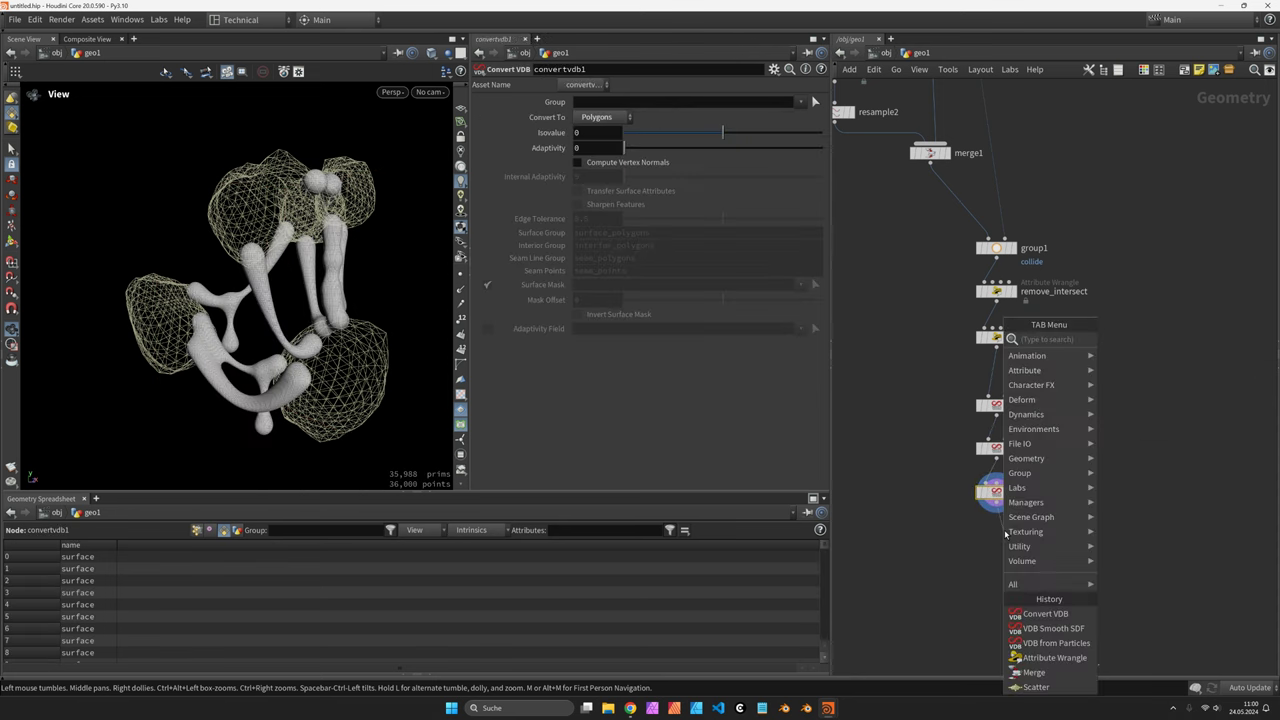
{"action": "key", "text": "Escape"}
{"action": "right_click_drag", "start_coordinate": [364, 262], "coordinate": [315, 216]}
{"action": "key", "text": "Tab"}
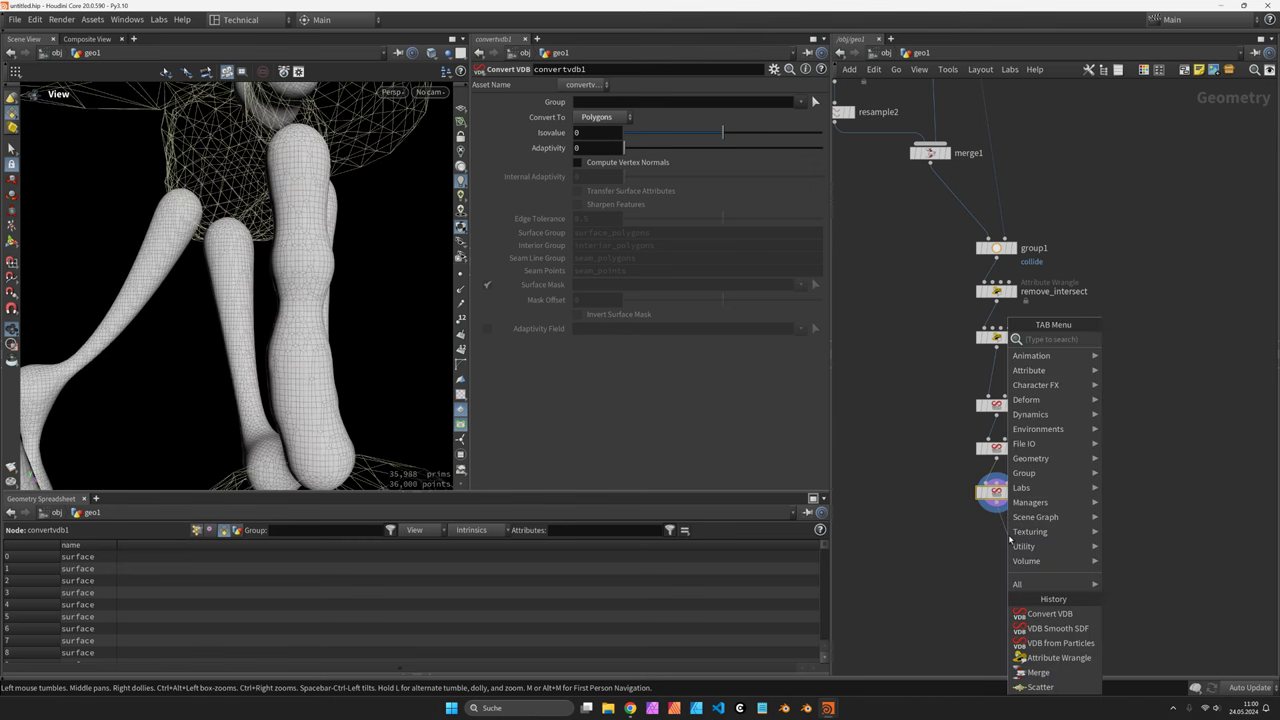
Add a Remesh node below convertvdb1 with 5 iterations and 0.2 smoothing
{"action": "type", "text": "remesh"}
{"action": "key", "text": "Return"}
{"action": "left_click", "coordinate": [997, 540]}
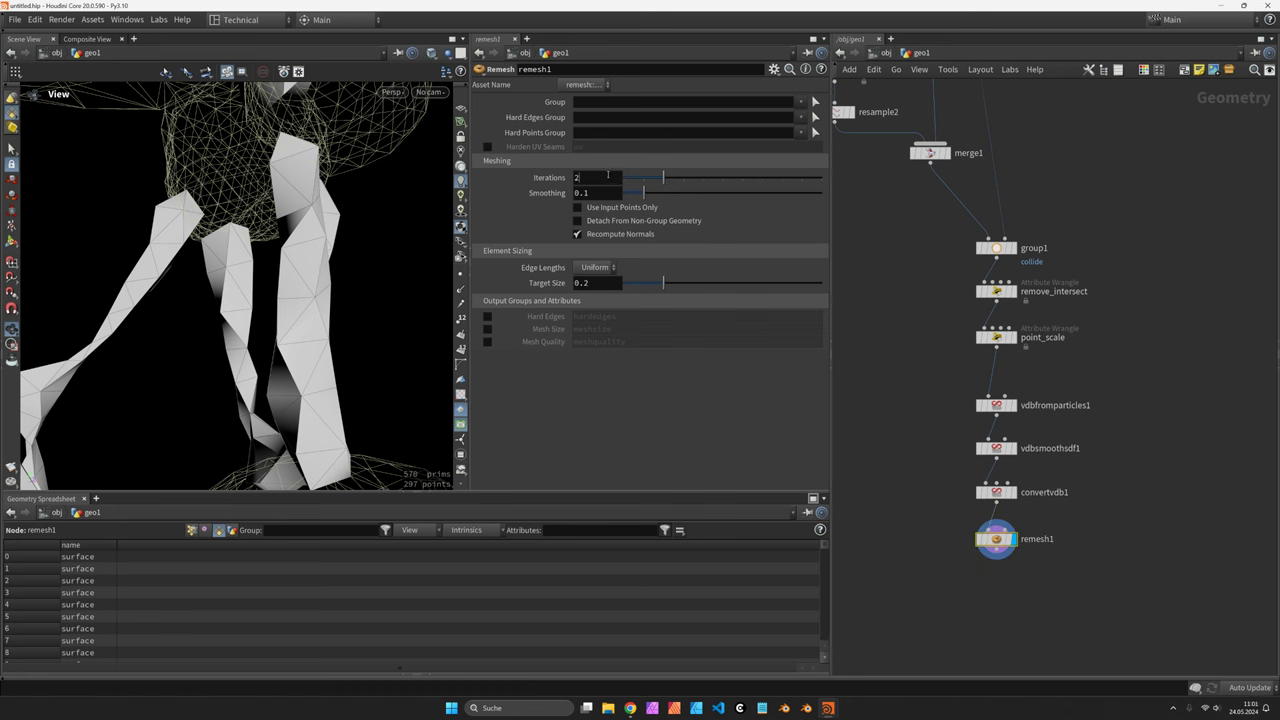
{"action": "left_click", "coordinate": [606, 177]}
{"action": "type", "text": "5"}
{"action": "key", "text": "Tab"}
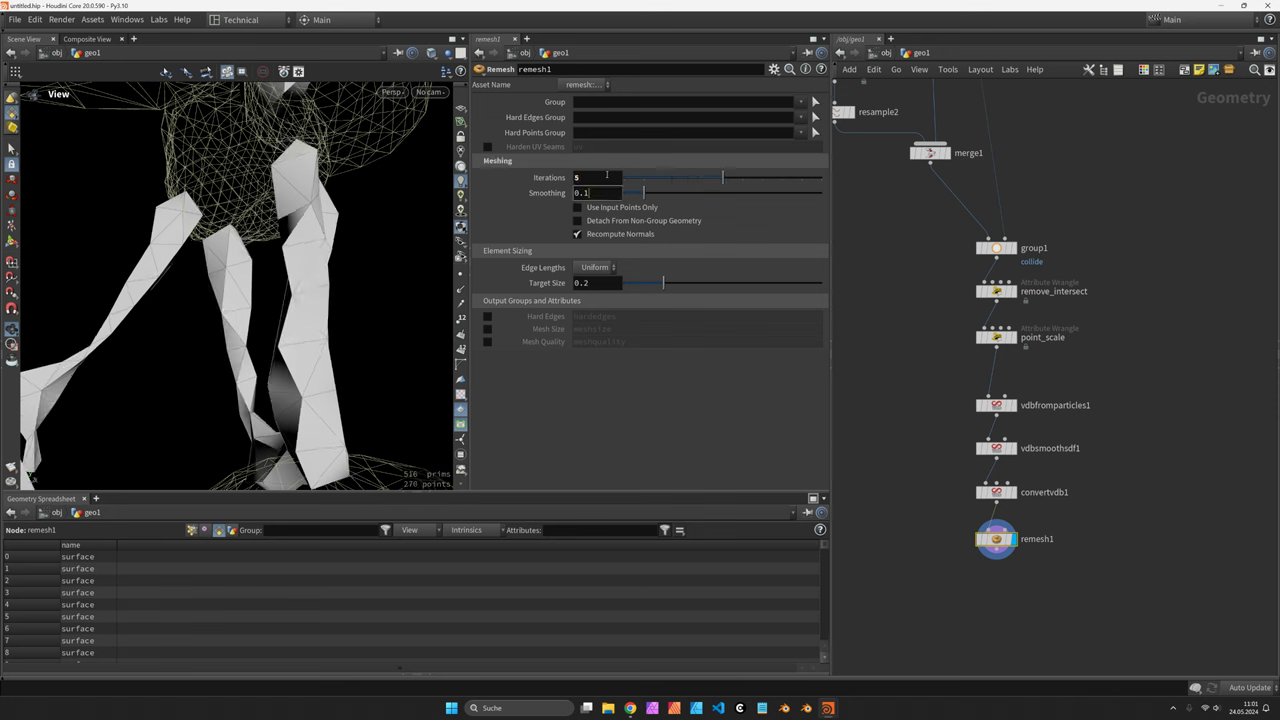
{"action": "key", "text": "BackSpace"}
{"action": "type", "text": "2"}
{"action": "key", "text": "Return"}
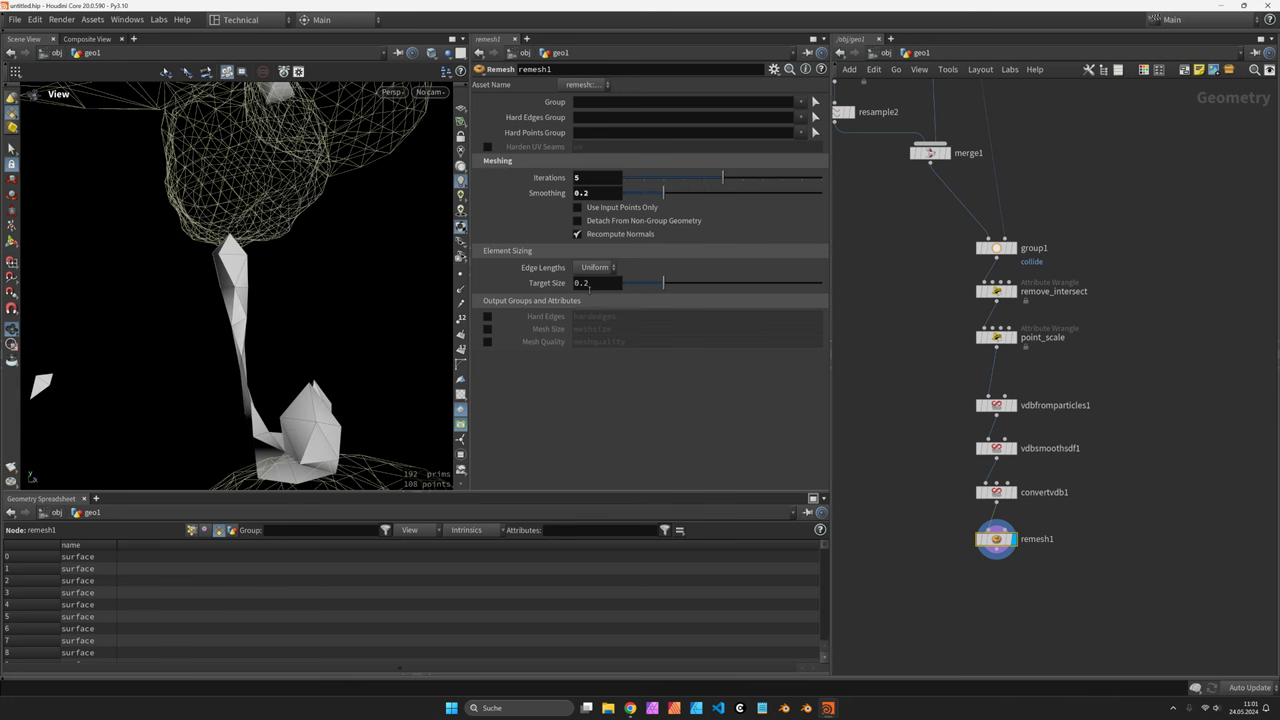
Set the remesh target size to 0.03 and inspect the denser strand mesh
{"action": "left_click", "coordinate": [583, 283]}
{"action": "key", "text": "BackSpace"}
{"action": "type", "text": "03"}
{"action": "key", "text": "Return"}
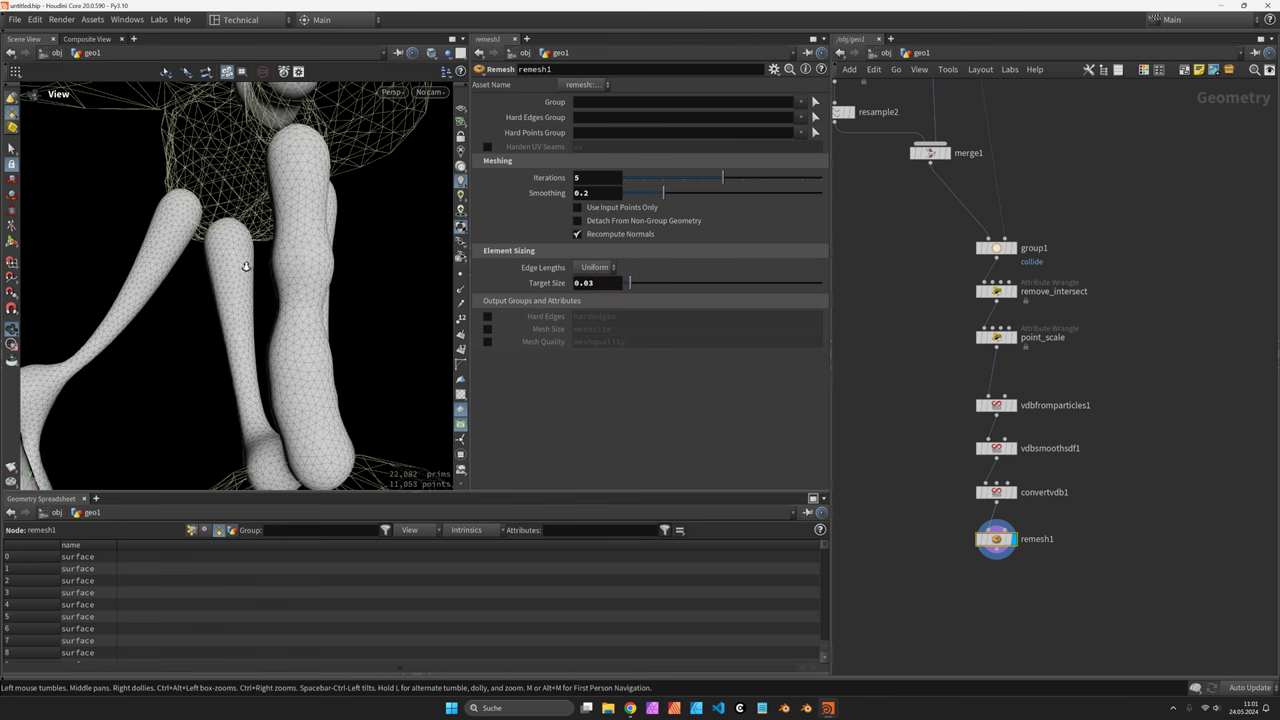
{"action": "scroll", "coordinate": [157, 271], "scroll_direction": "down", "scroll_amount": 3}
{"action": "left_click_drag", "start_coordinate": [157, 271], "coordinate": [195, 298]}
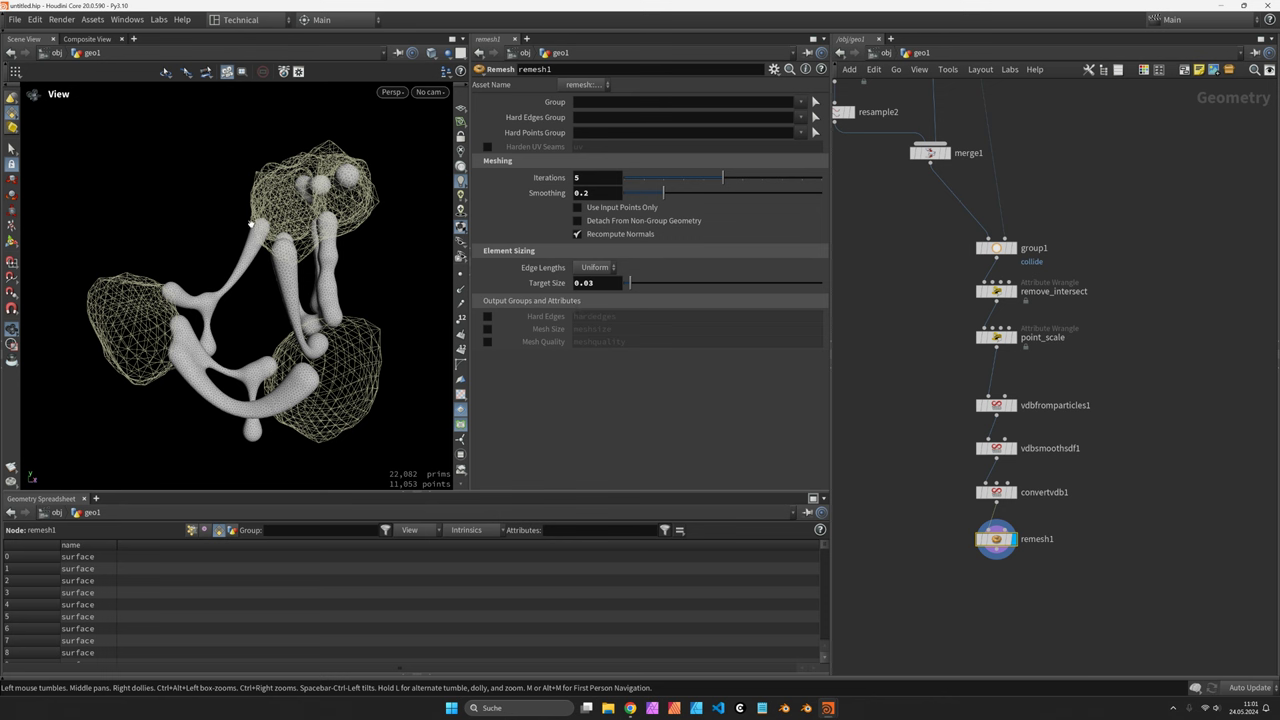
{"action": "scroll", "coordinate": [239, 218], "scroll_direction": "up", "scroll_amount": 6}
{"action": "scroll", "coordinate": [239, 218], "scroll_direction": "up", "scroll_amount": 6}
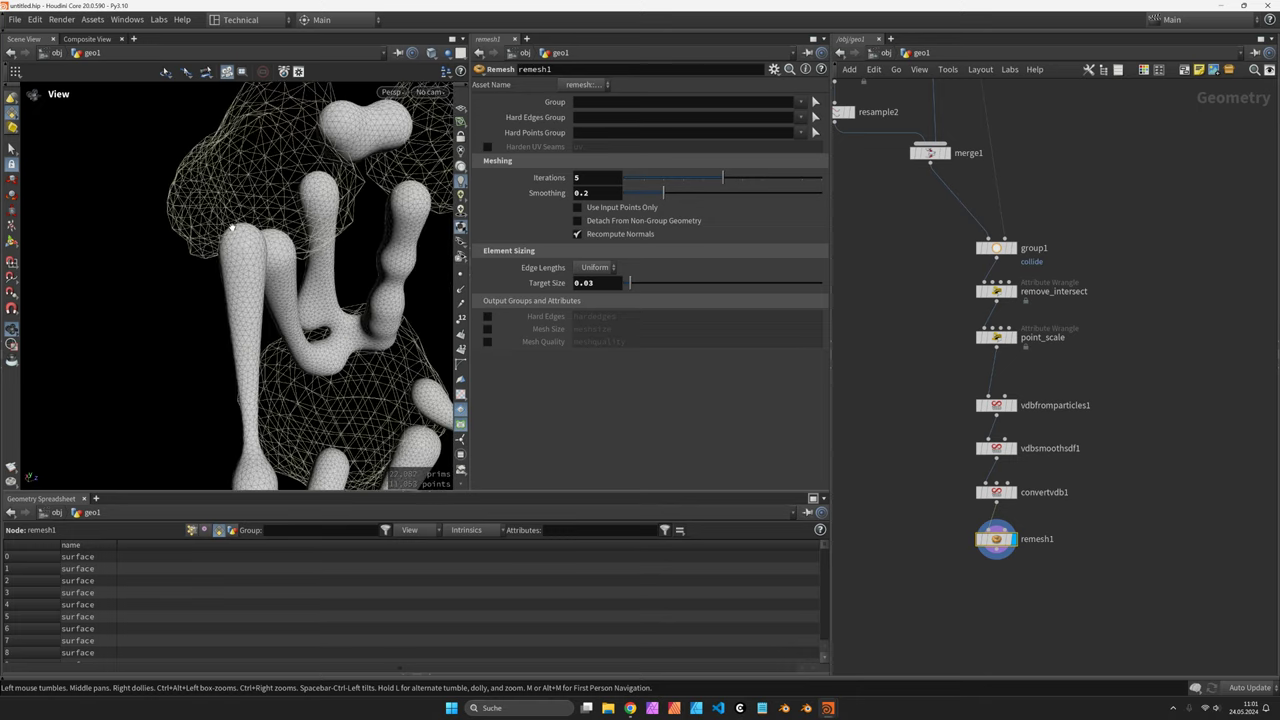
{"action": "middle_click_drag", "start_coordinate": [1016, 566], "coordinate": [975, 532]}
Add a Boolean Subtract below remesh1 with the rock geometry wired into its second input
{"action": "key", "text": "Tab"}
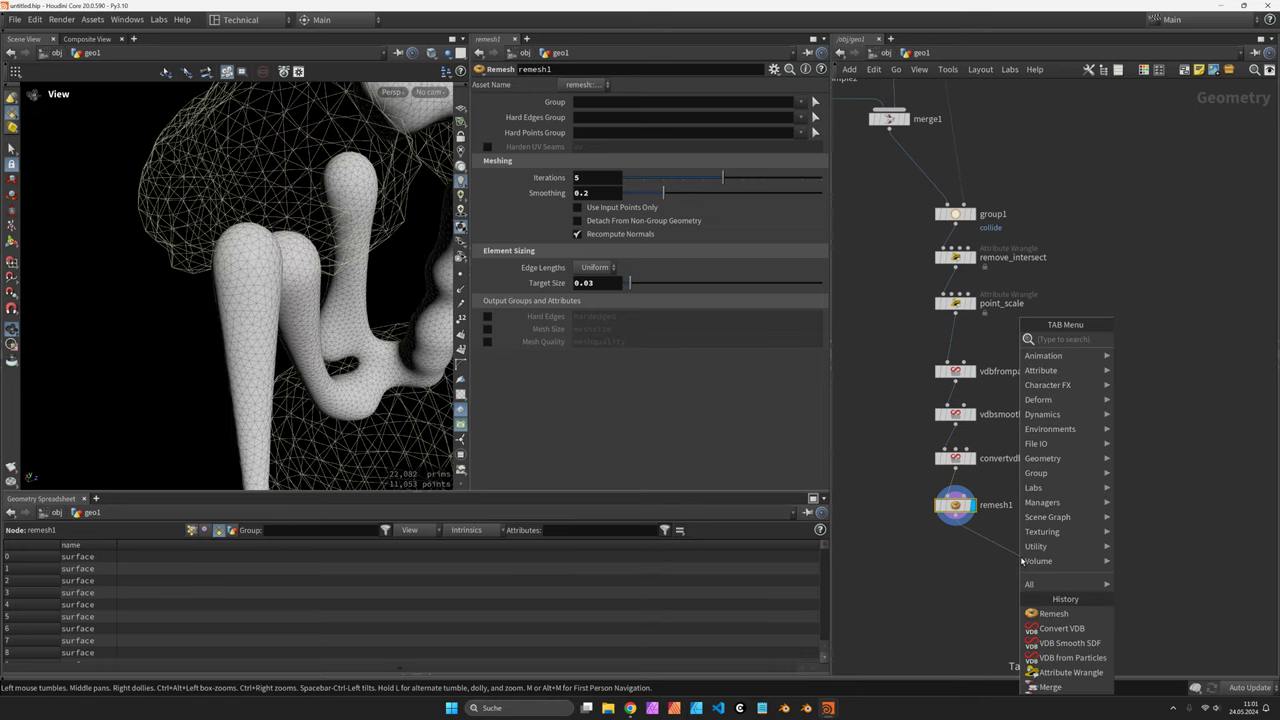
{"action": "type", "text": "bsubtr"}
{"action": "key", "text": "Return"}
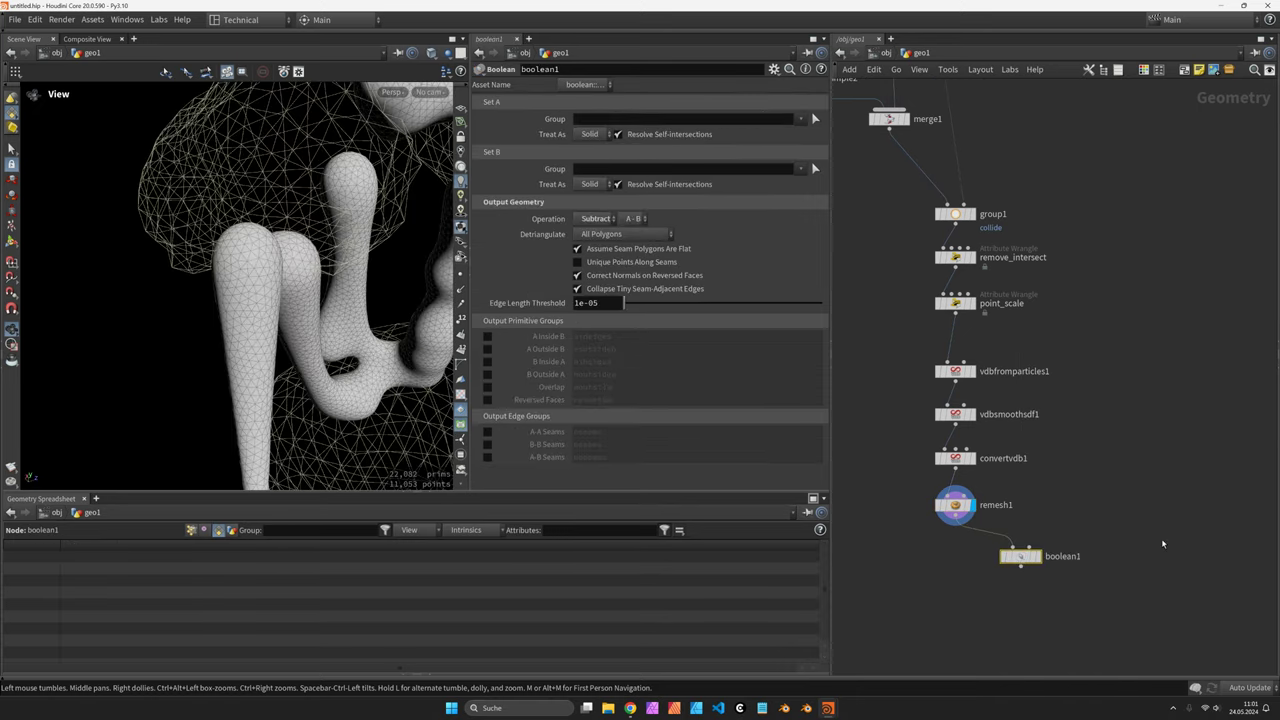
{"action": "left_click", "coordinate": [1058, 571]}
{"action": "key", "text": "h"}
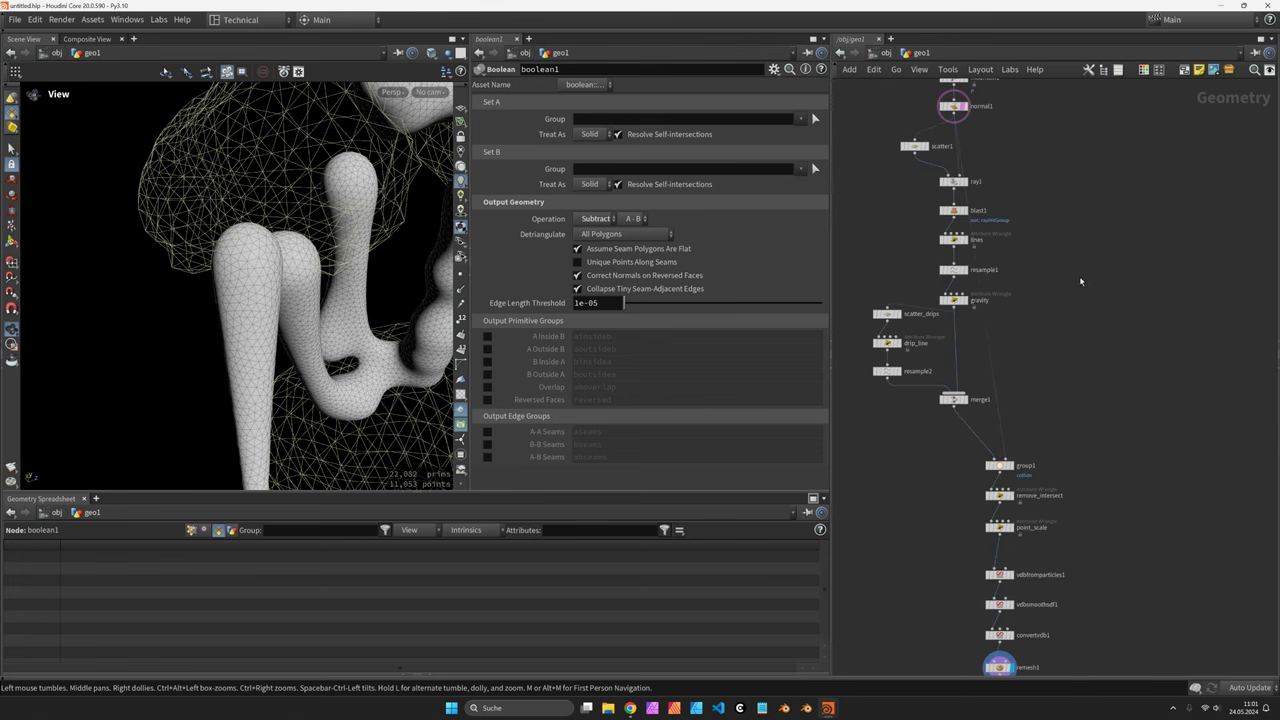
{"action": "scroll", "coordinate": [1069, 344], "scroll_direction": "up", "scroll_amount": 3}
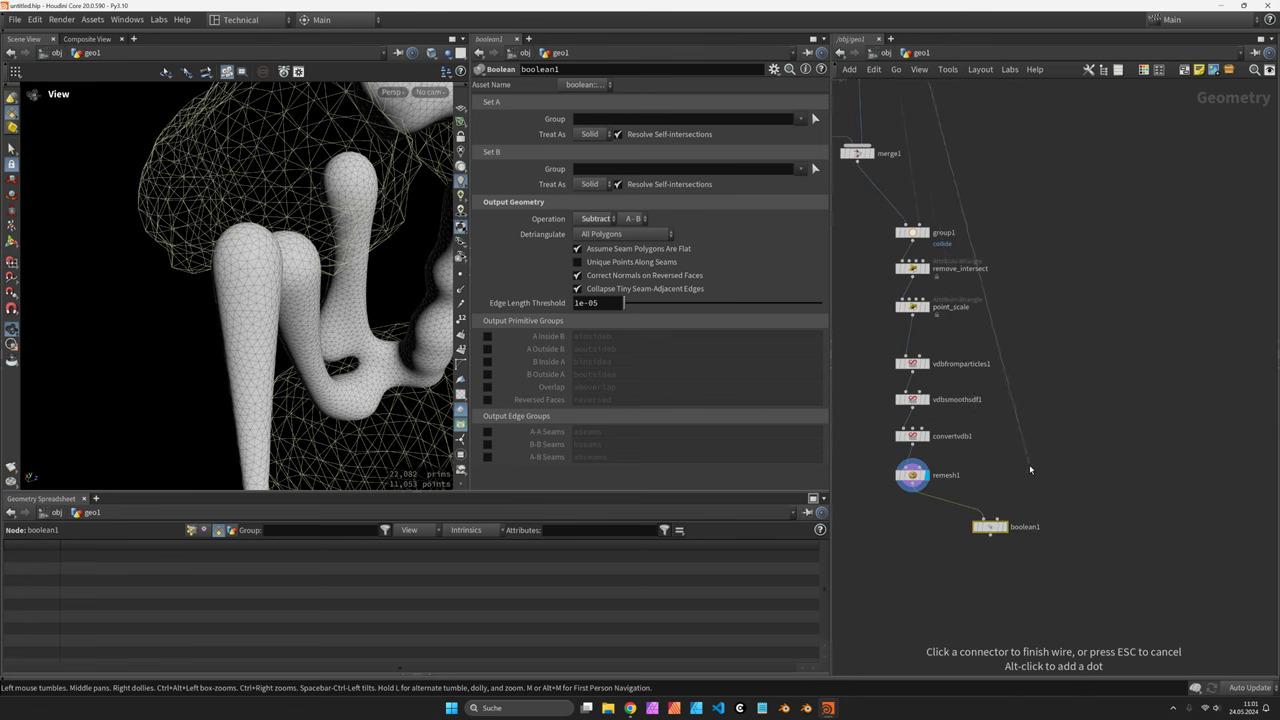
{"action": "left_click", "coordinate": [1008, 531]}
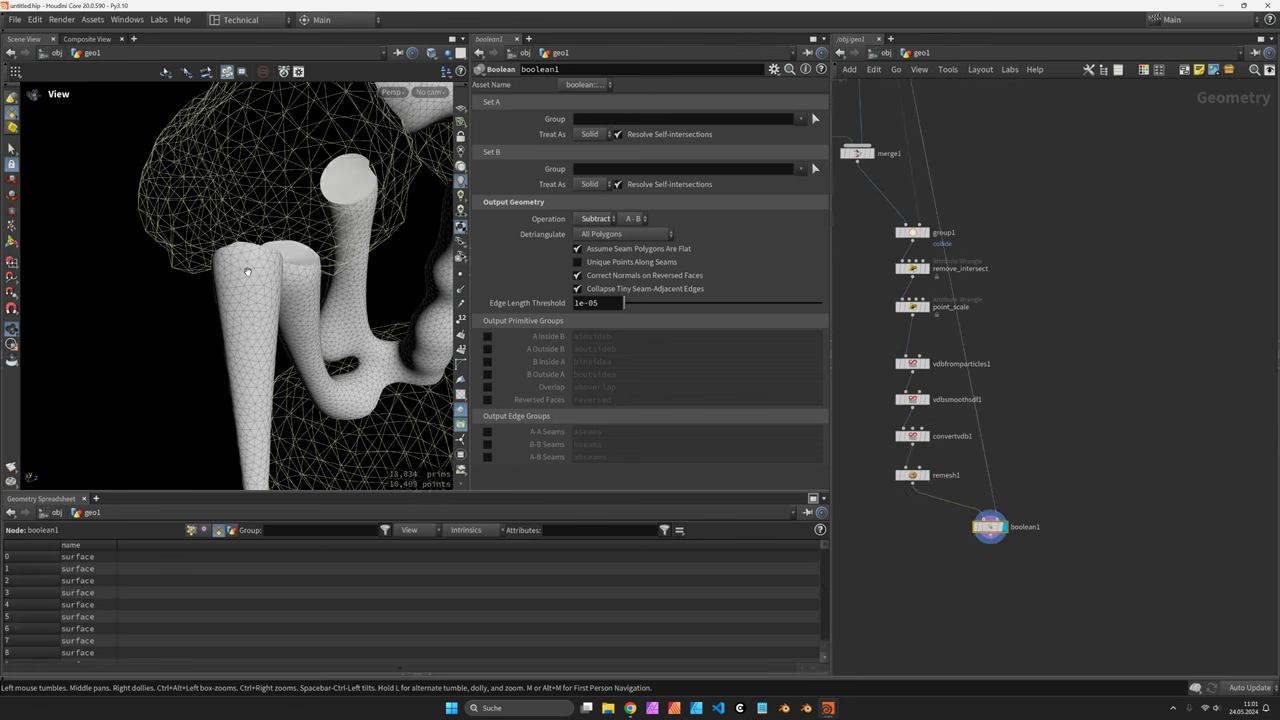
{"action": "left_click_drag", "start_coordinate": [300, 300], "coordinate": [360, 270]}
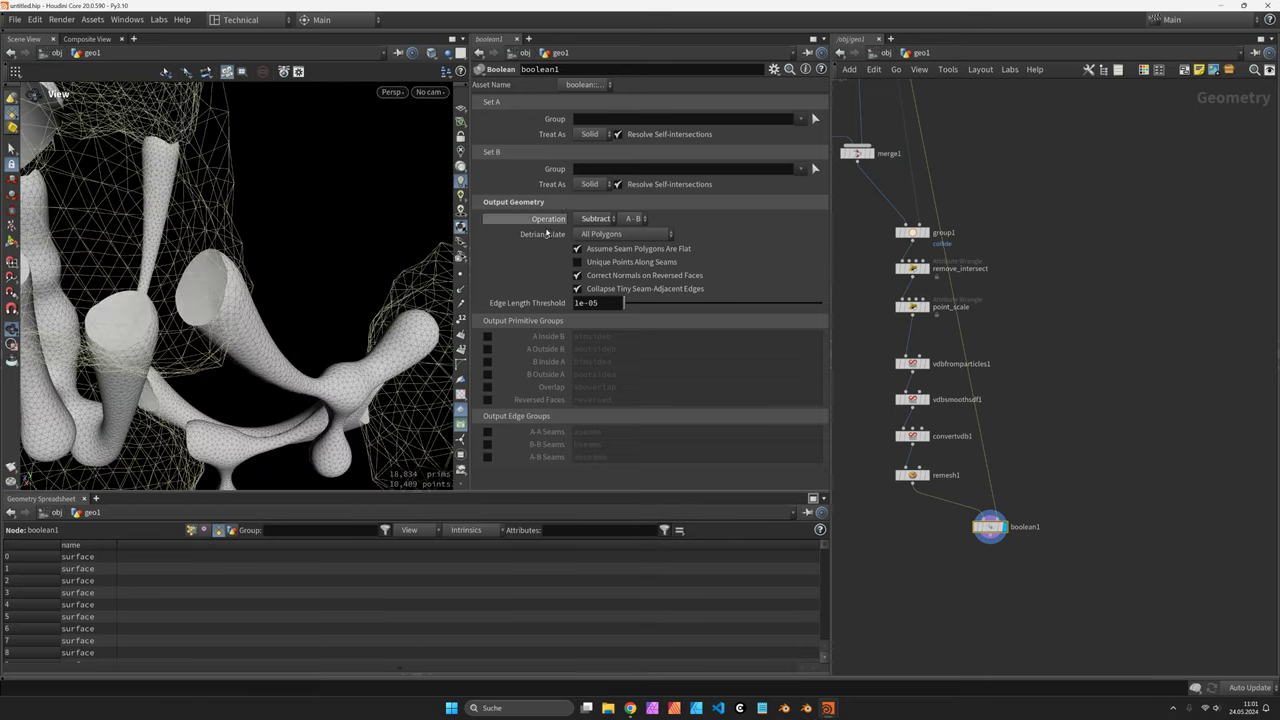
Set the boolean's Set A Treat As option to Surface
{"action": "left_click", "coordinate": [603, 135]}
{"action": "left_click", "coordinate": [595, 155]}
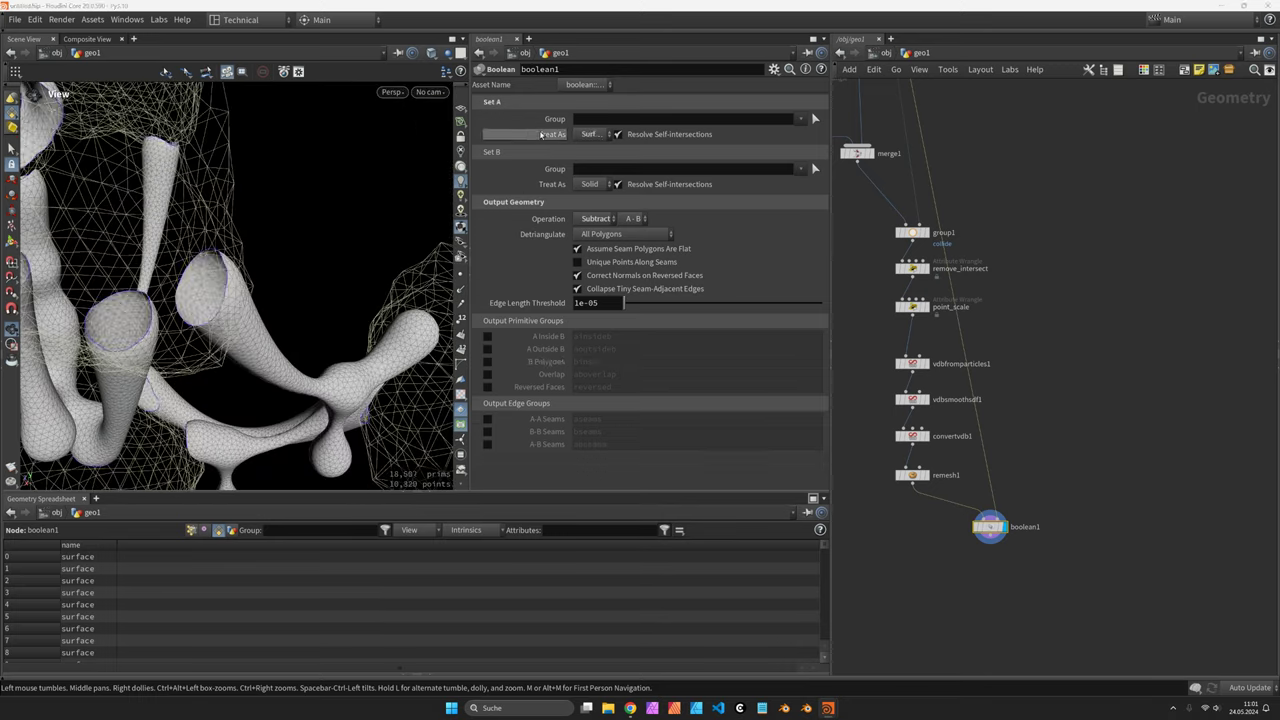
{"action": "left_click_drag", "start_coordinate": [207, 299], "coordinate": [426, 278]}
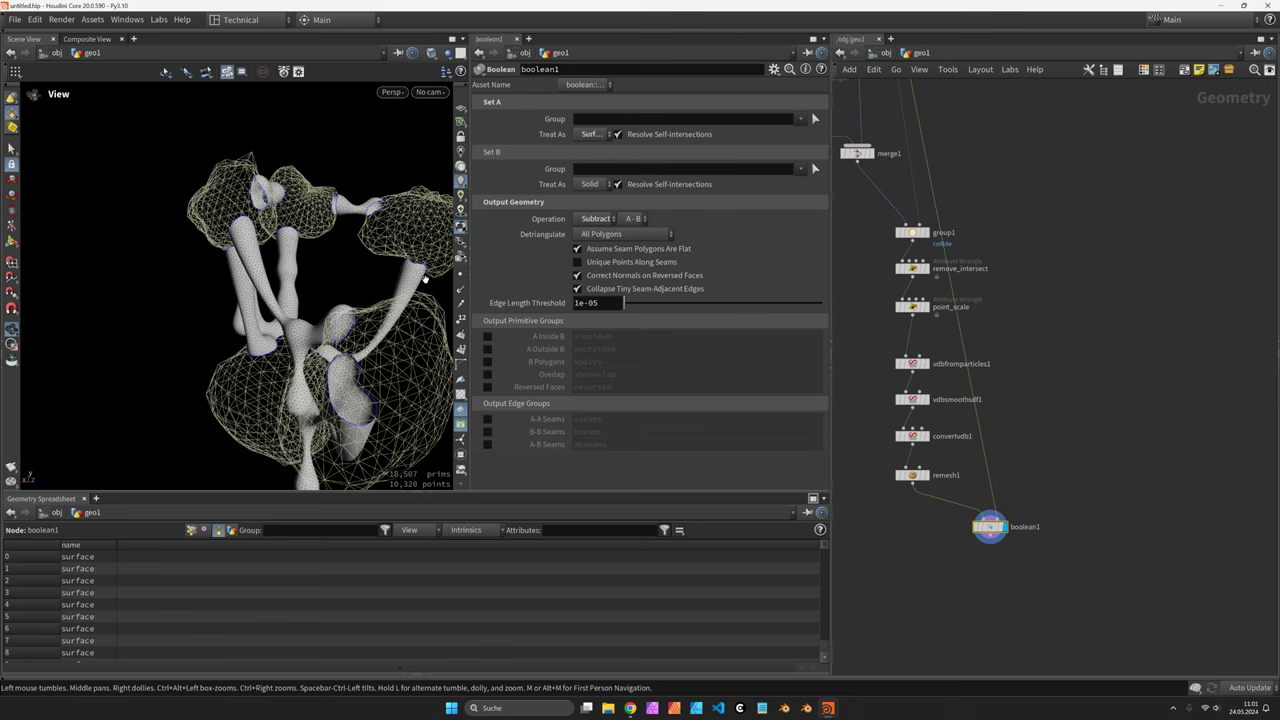
{"action": "scroll", "coordinate": [1001, 552], "scroll_direction": "up", "scroll_amount": 1}
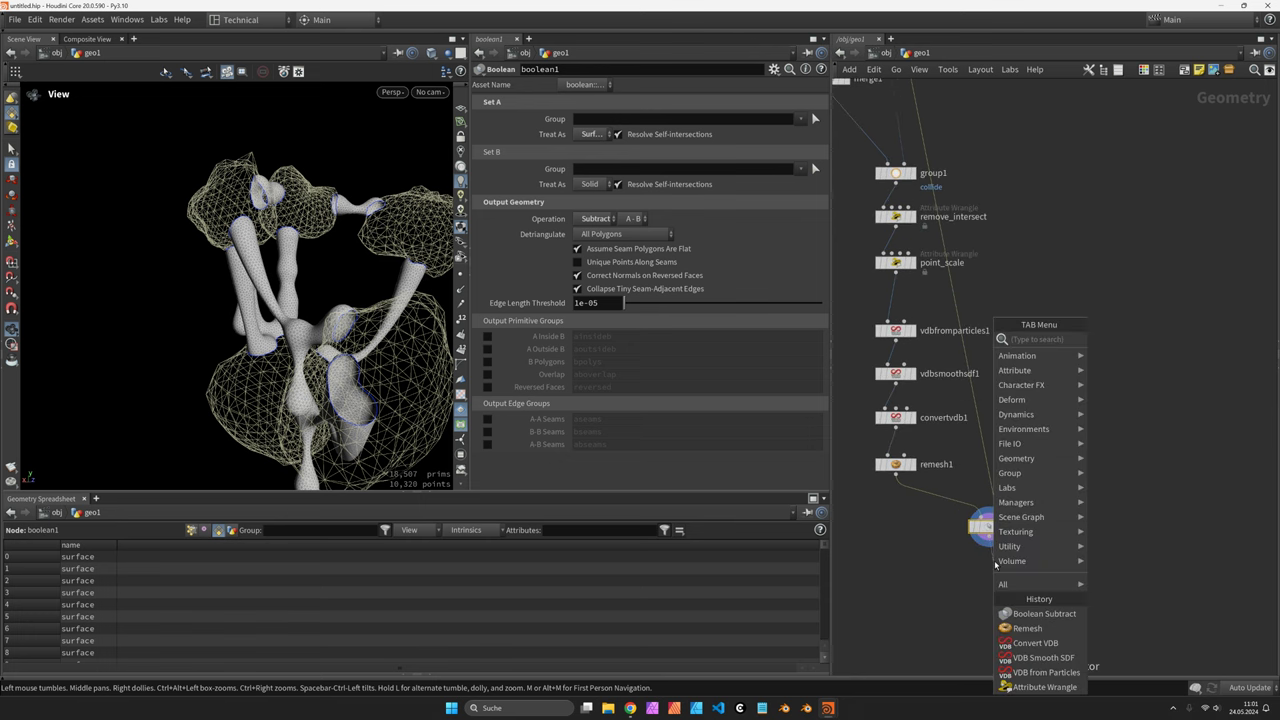
{"action": "type", "text": "smooth"}
{"action": "key", "text": "Return"}
{"action": "left_click", "coordinate": [993, 566]}
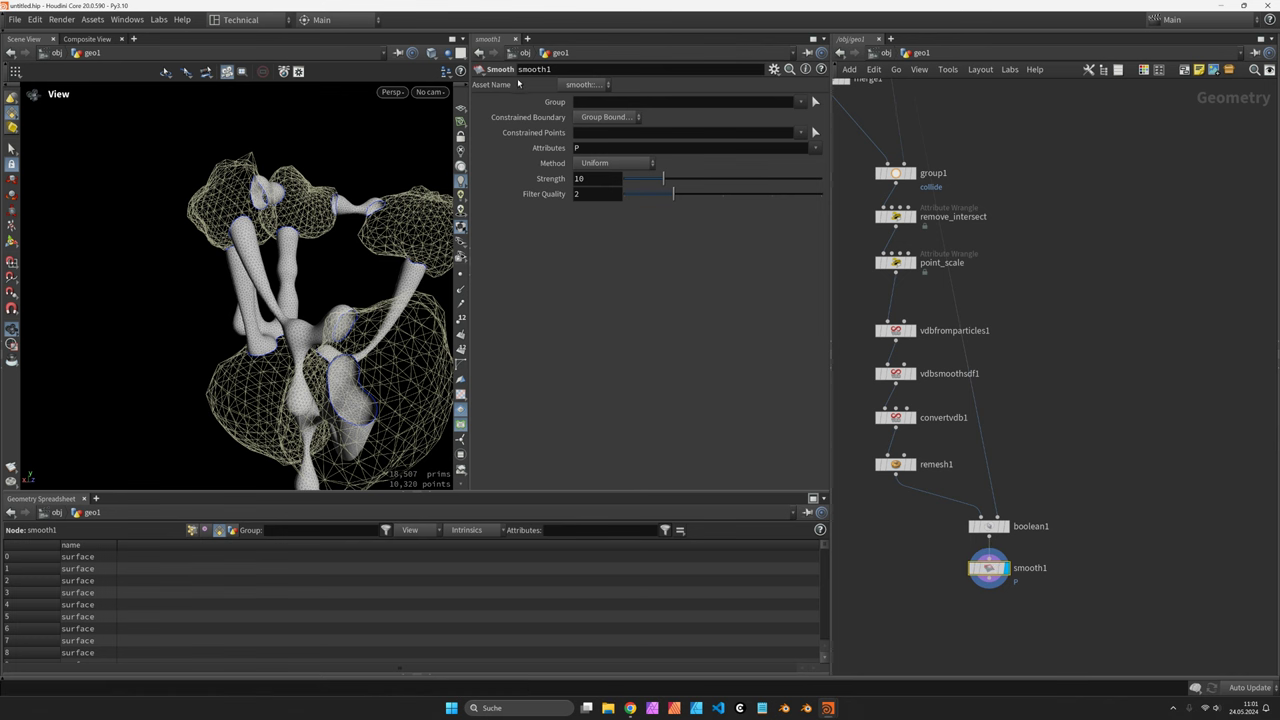
{"action": "left_click", "coordinate": [606, 176]}
{"action": "type", "text": "0"}
{"action": "key", "text": "Tab"}
{"action": "type", "text": "1"}
{"action": "key", "text": "Return"}
{"action": "left_click_drag", "start_coordinate": [440, 215], "coordinate": [301, 221]}
{"action": "scroll", "coordinate": [290, 215], "scroll_direction": "up", "scroll_amount": 6}
{"action": "left_click_drag", "start_coordinate": [215, 253], "coordinate": [257, 246]}
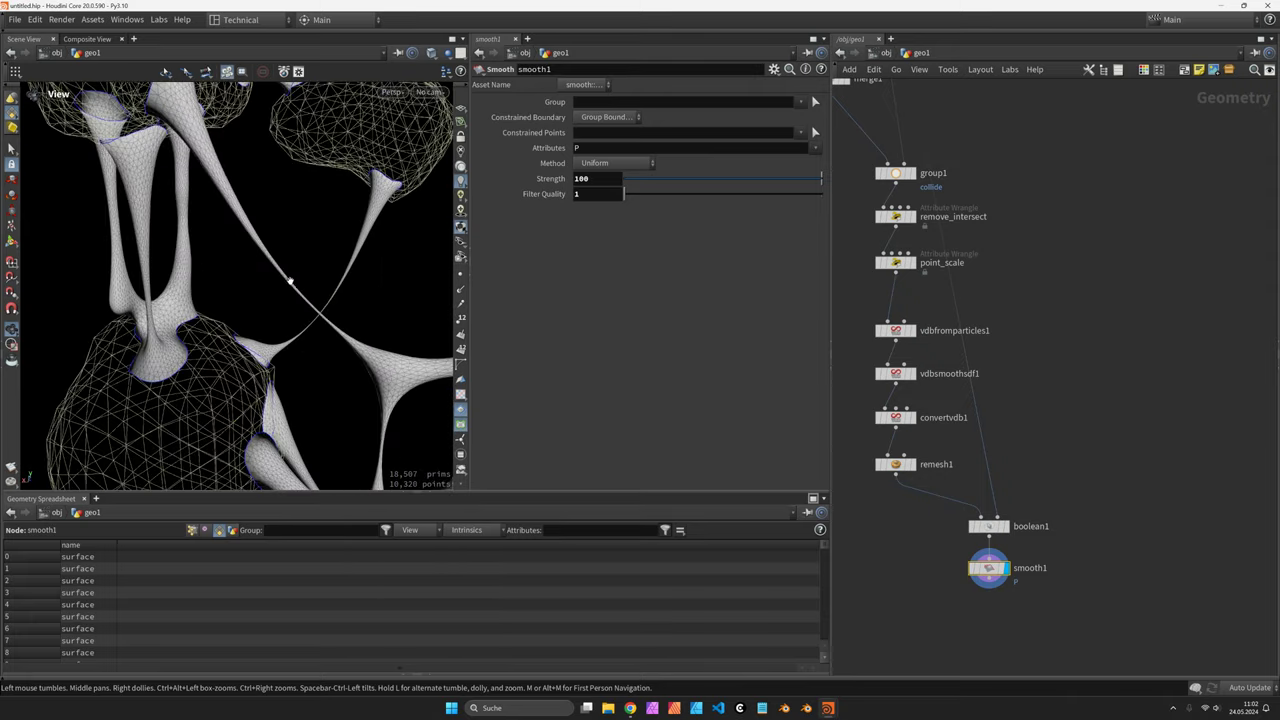
{"action": "scroll", "coordinate": [293, 285], "scroll_direction": "down", "scroll_amount": 8}
{"action": "left_click_drag", "start_coordinate": [303, 310], "coordinate": [295, 311]}
{"action": "mouse_move", "coordinate": [277, 265]}
{"action": "left_mouse_down"}
{"action": "mouse_move", "coordinate": [262, 267]}
{"action": "mouse_move", "coordinate": [277, 262]}
{"action": "left_mouse_up"}
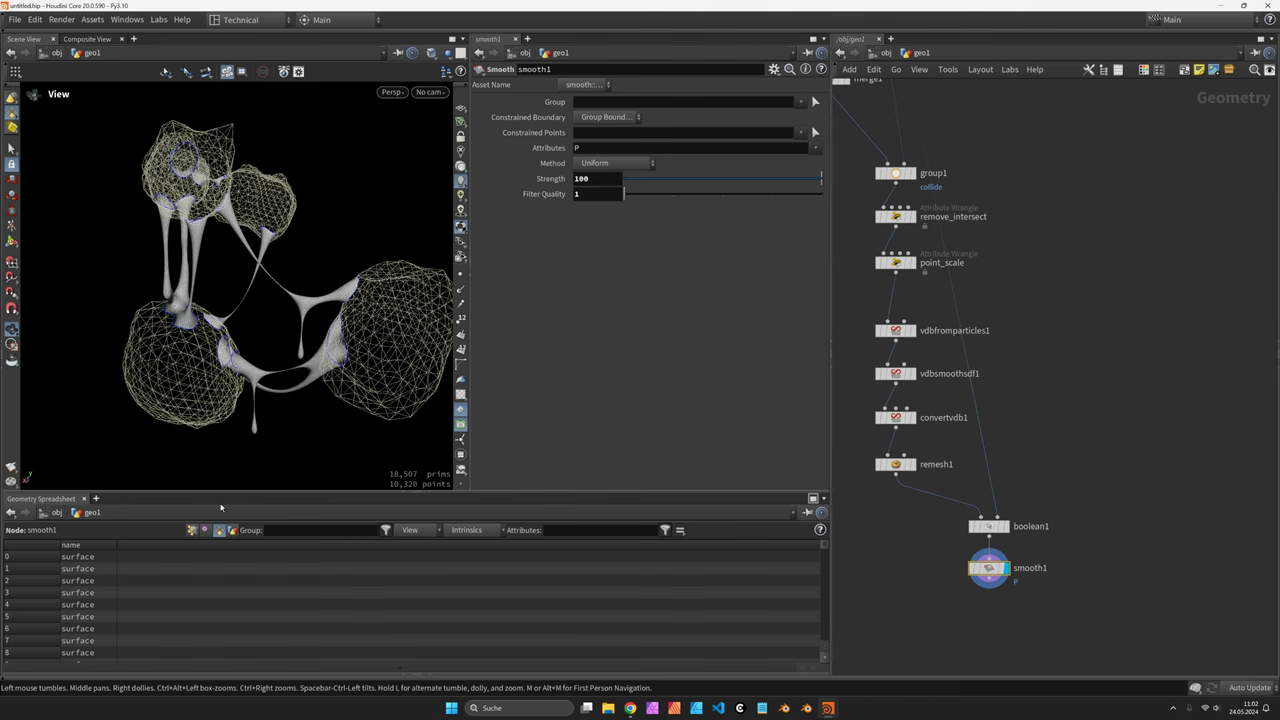
{"action": "left_click", "coordinate": [191, 530]}
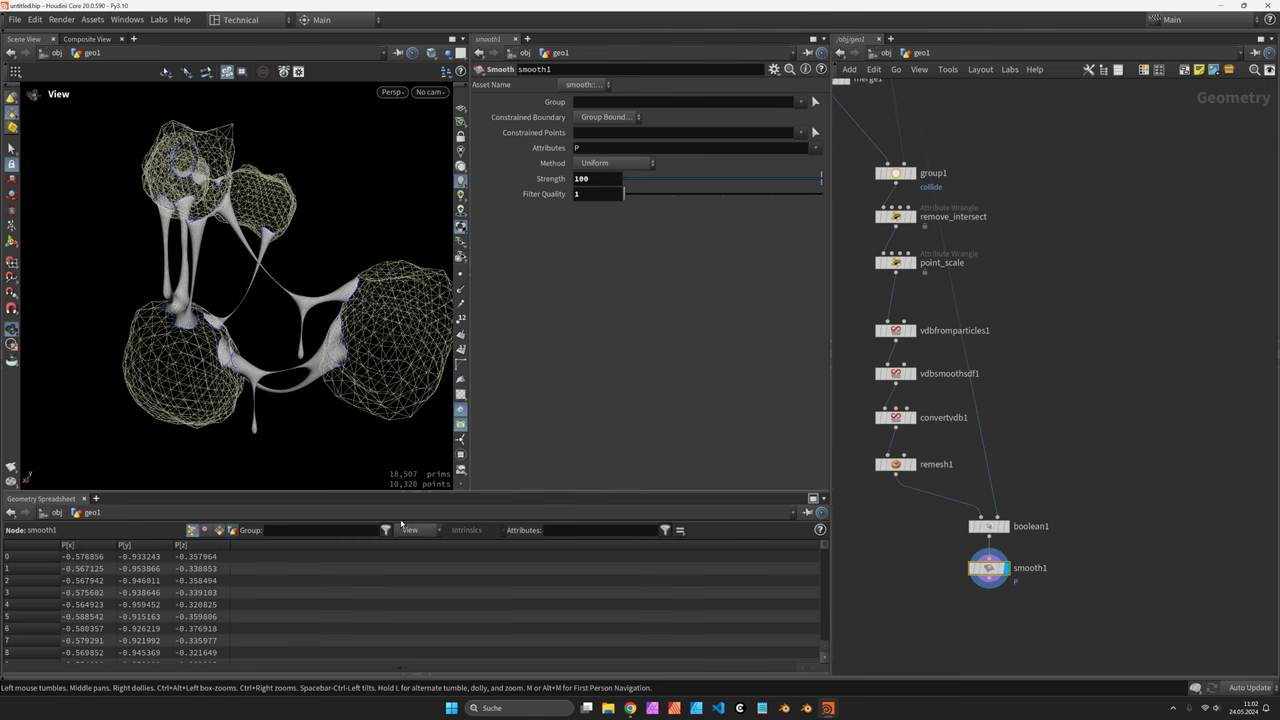
{"action": "left_click", "coordinate": [218, 530]}
{"action": "left_click", "coordinate": [204, 530]}
{"action": "left_click", "coordinate": [218, 530]}
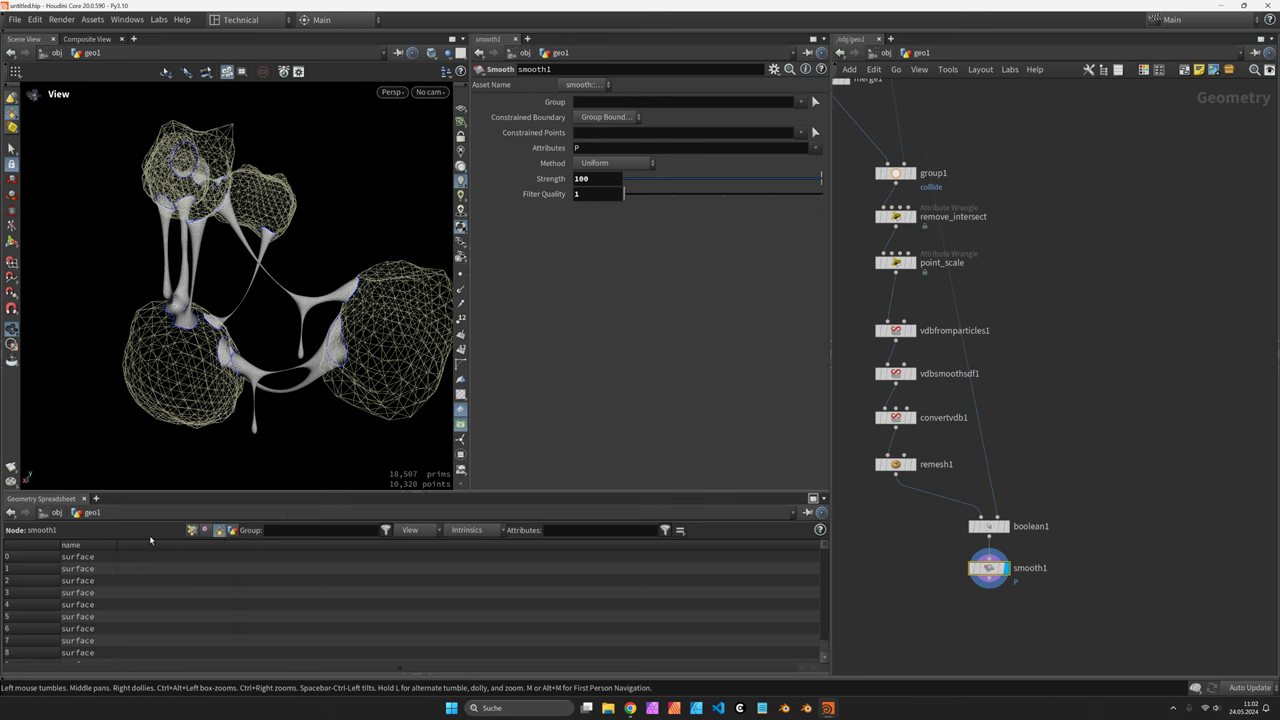
Add merge2 after smooth1, wire the normal1 rocks into it, and tidy the node layout
{"action": "left_click", "coordinate": [992, 588]}
{"action": "left_click", "coordinate": [1121, 622]}
{"action": "key", "text": "Escape"}
{"action": "left_click", "coordinate": [1121, 622]}
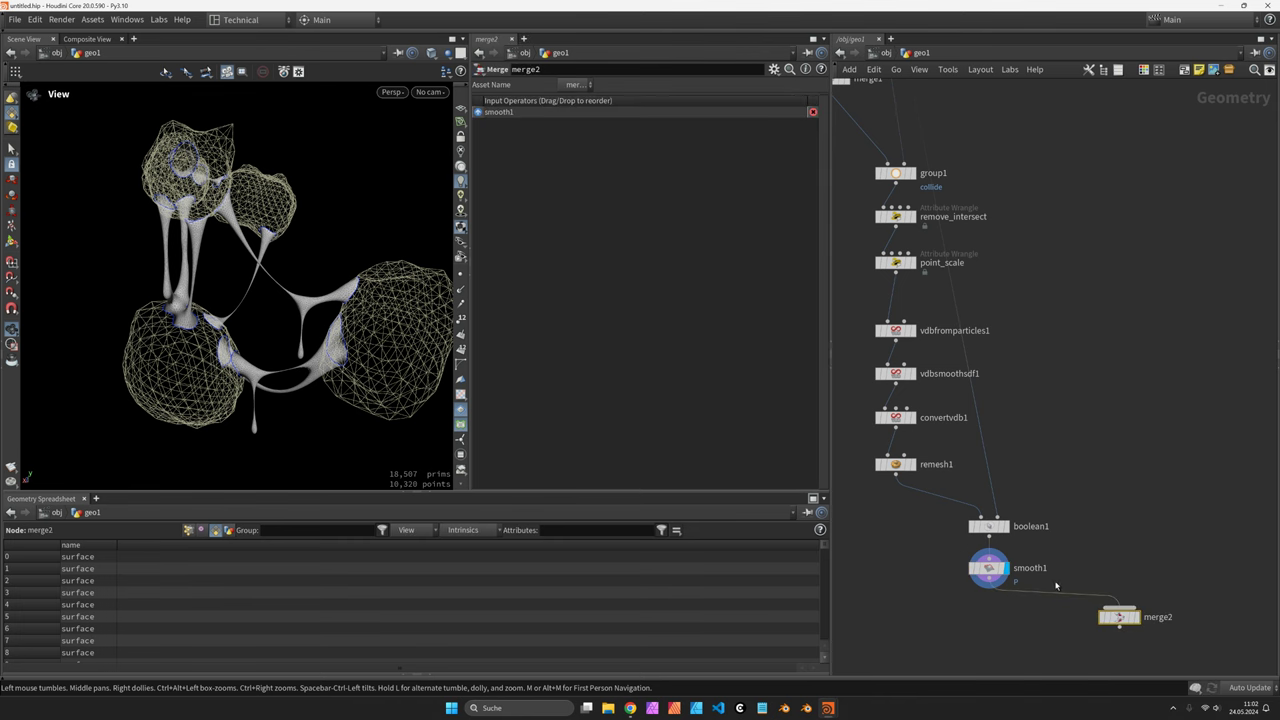
{"action": "left_click", "coordinate": [1119, 626]}
{"action": "key", "text": "h"}
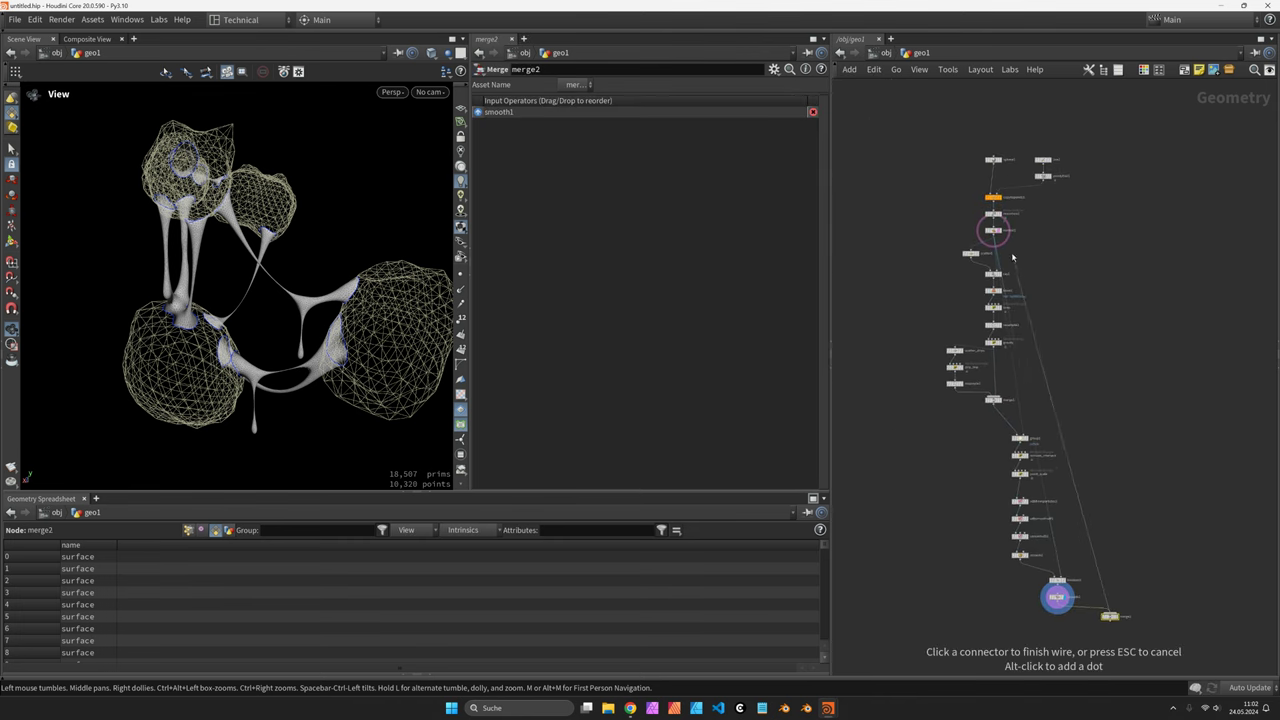
{"action": "left_click", "coordinate": [993, 234]}
{"action": "left_click_drag", "start_coordinate": [1105, 131], "coordinate": [1114, 234]}
{"action": "middle_click_drag", "start_coordinate": [1180, 454], "coordinate": [1156, 304]}
{"action": "scroll", "coordinate": [1092, 470], "scroll_direction": "up", "scroll_amount": 3}
{"action": "left_click_drag", "start_coordinate": [1092, 470], "coordinate": [1092, 523]}
Insert a yellow (1,1,0) Color node between smooth1 and merge2, and display merge2
{"action": "key", "text": "Tab"}
{"action": "type", "text": "color"}
{"action": "key", "text": "Return"}
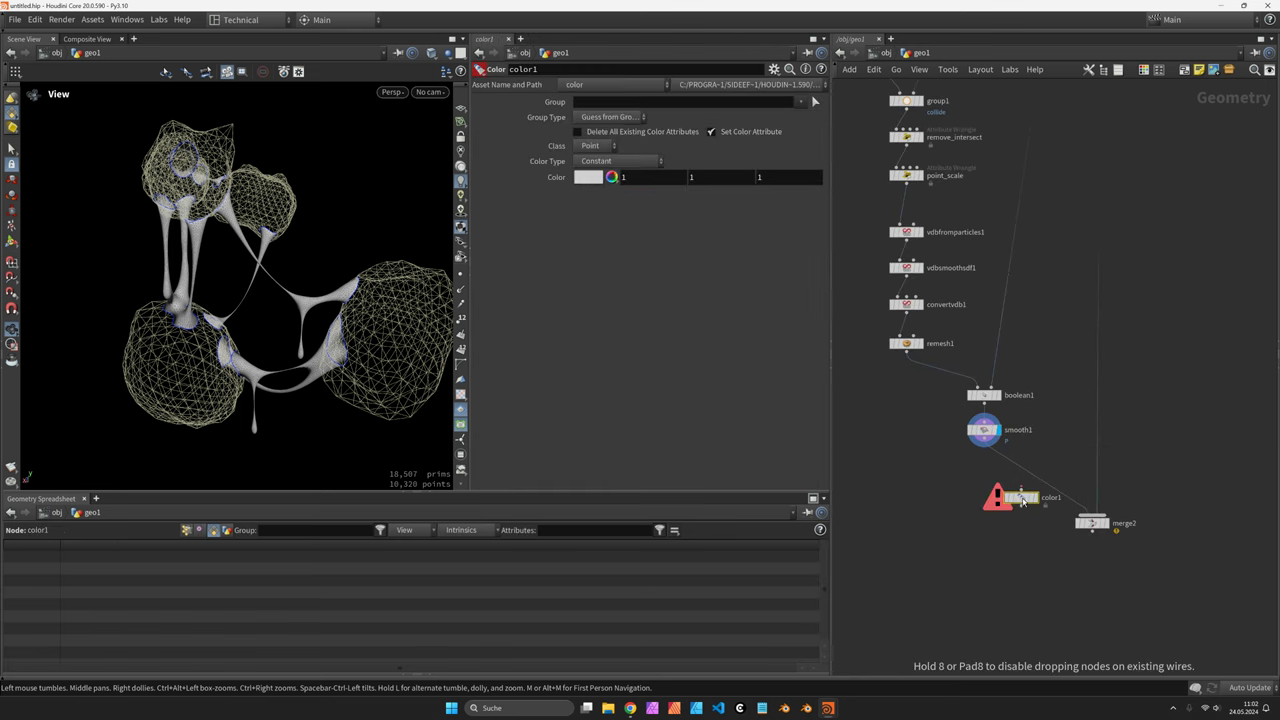
{"action": "left_click", "coordinate": [1034, 485]}
{"action": "left_click_drag", "start_coordinate": [1036, 487], "coordinate": [990, 482]}
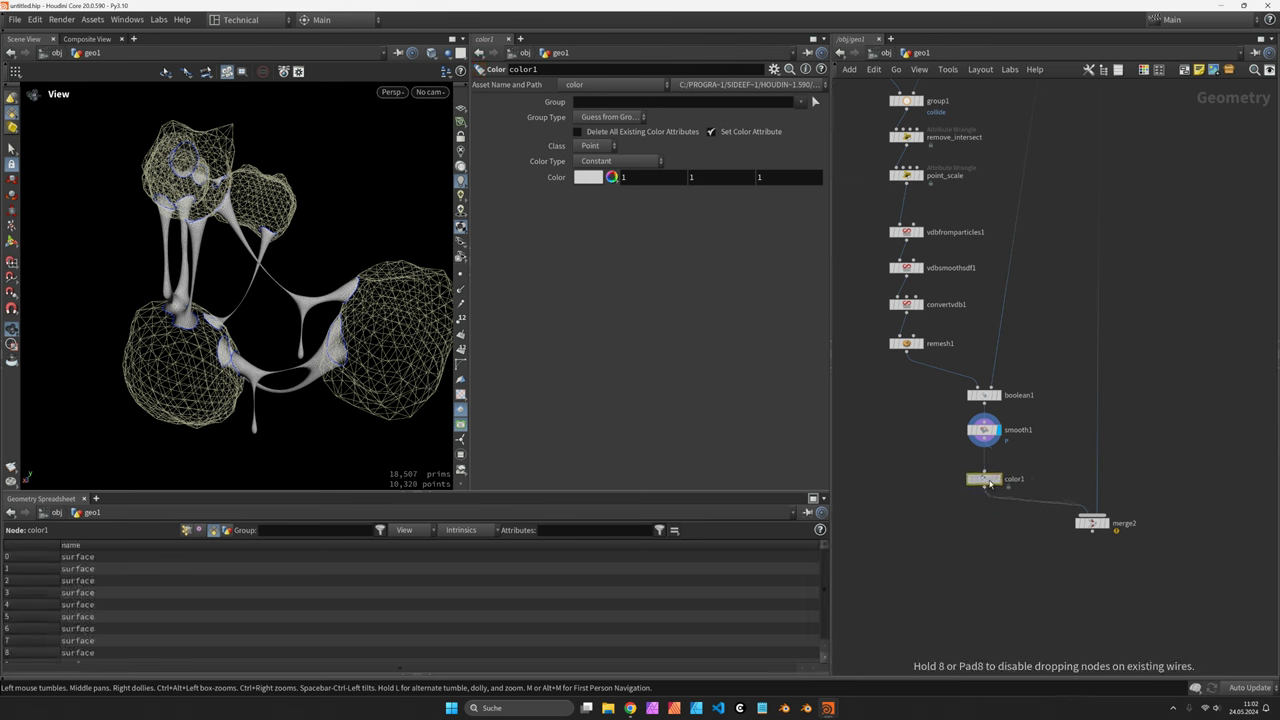
{"action": "right_click", "coordinate": [611, 177]}
{"action": "left_click", "coordinate": [616, 181]}
{"action": "left_click", "coordinate": [600, 84]}
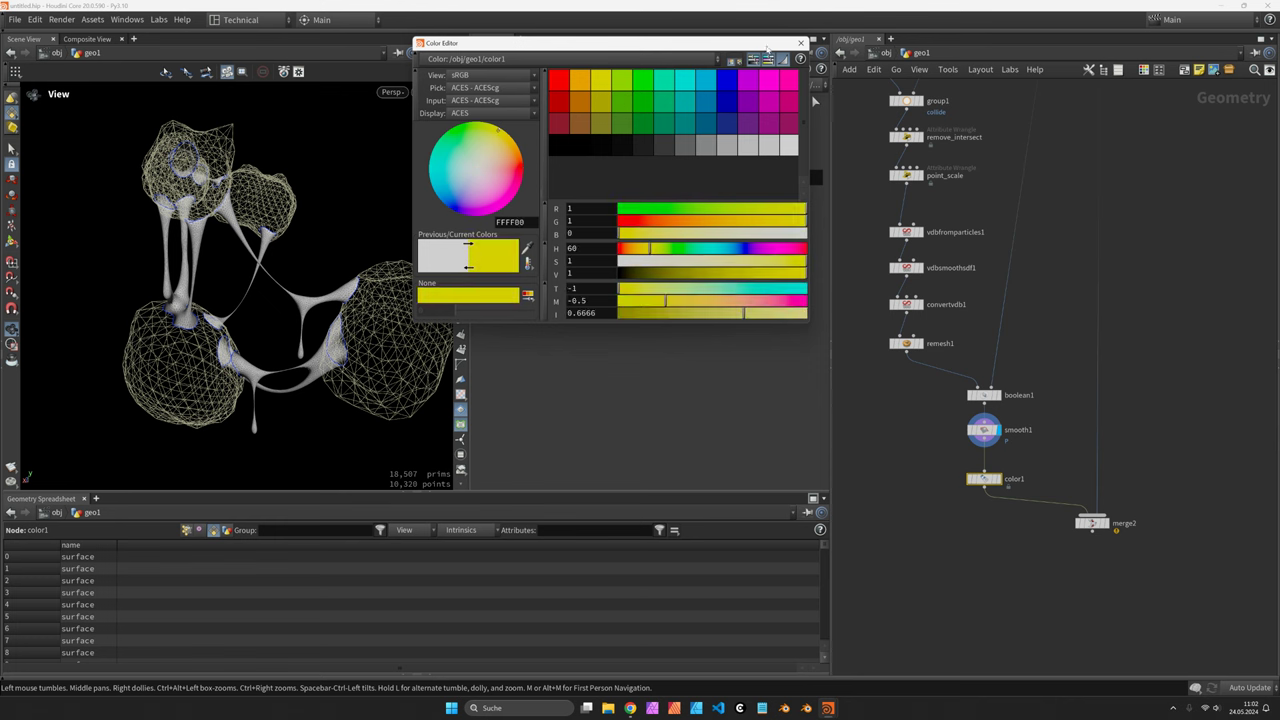
{"action": "left_click", "coordinate": [801, 44]}
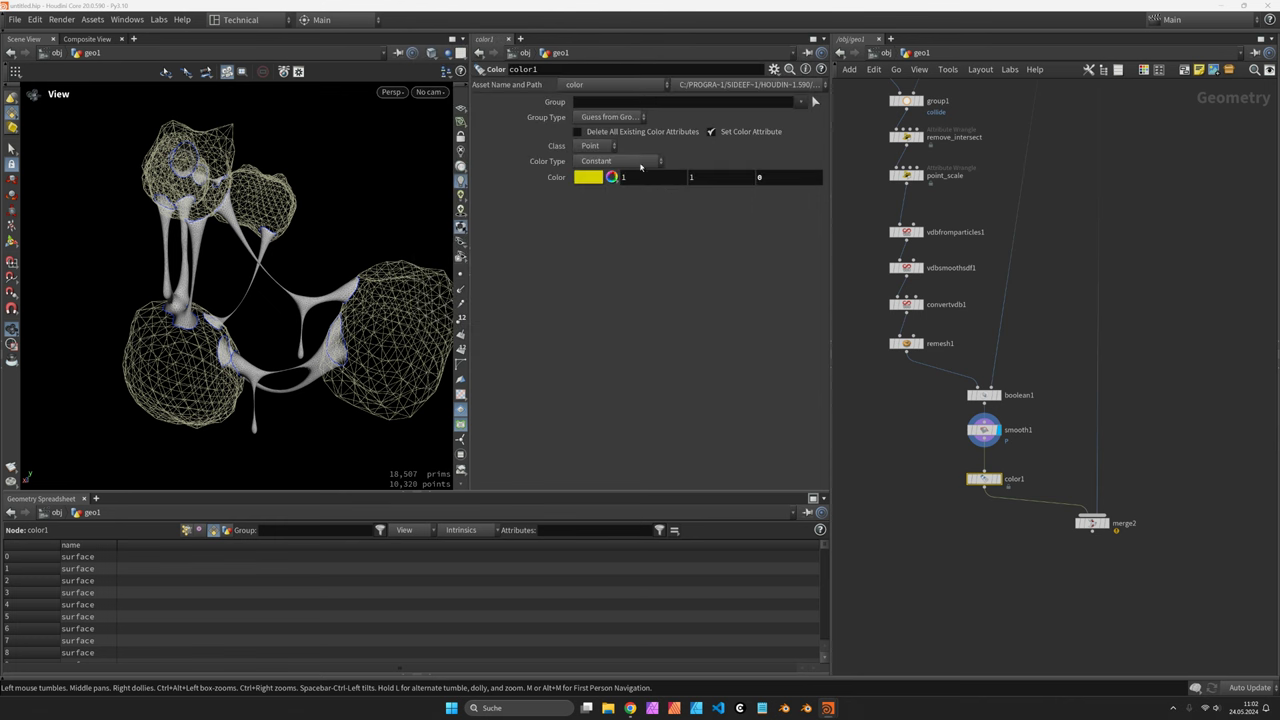
{"action": "left_click", "coordinate": [1104, 522]}
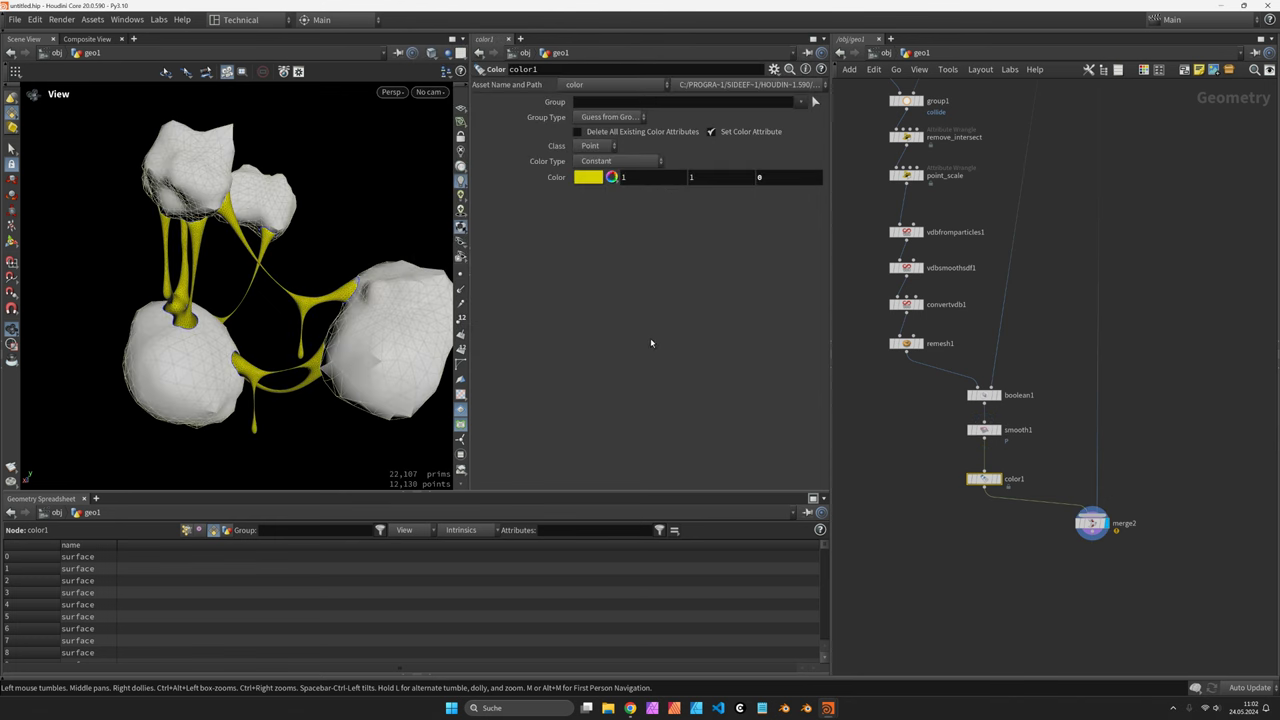
{"action": "left_click_drag", "start_coordinate": [920, 504], "coordinate": [920, 505]}
Review the gravity wrangle's VEX, highlighting the curve-parameter code and line-8 mask formula
{"action": "scroll", "coordinate": [988, 268], "scroll_direction": "up", "scroll_amount": 3}
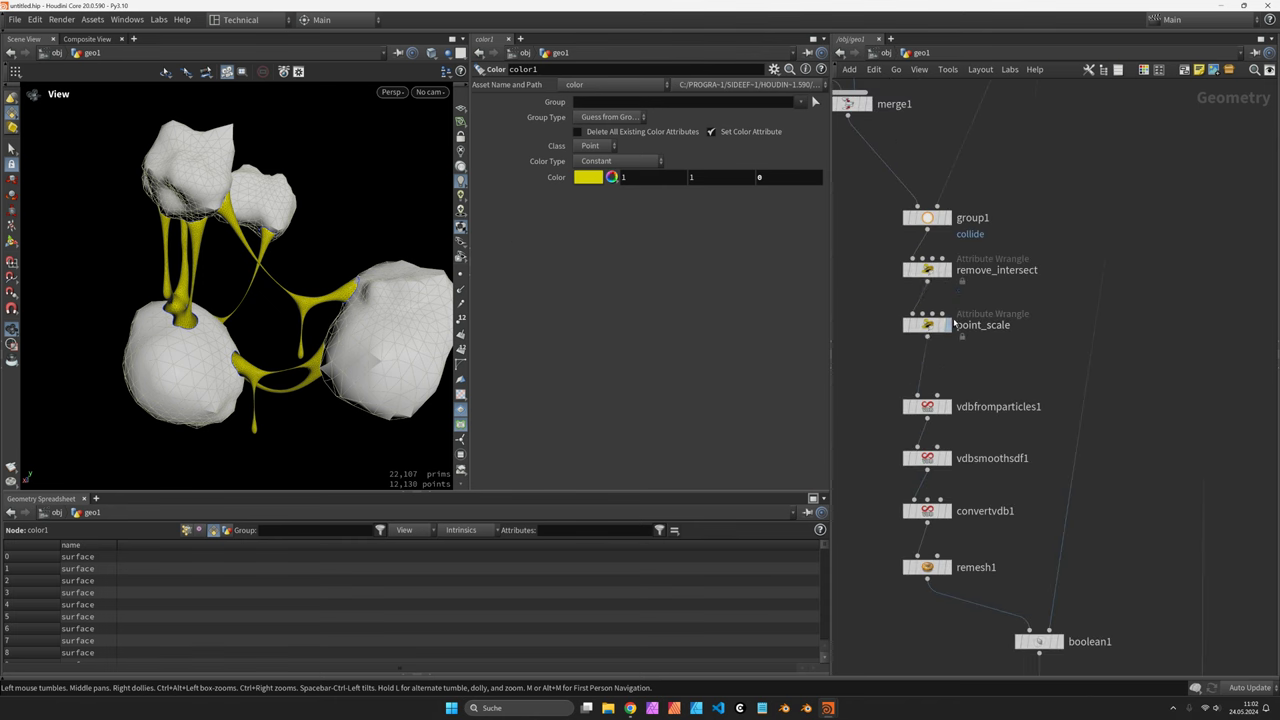
{"action": "left_click", "coordinate": [930, 325]}
{"action": "scroll", "coordinate": [1013, 280], "scroll_direction": "down", "scroll_amount": 4}
{"action": "scroll", "coordinate": [920, 250], "scroll_direction": "up", "scroll_amount": 3}
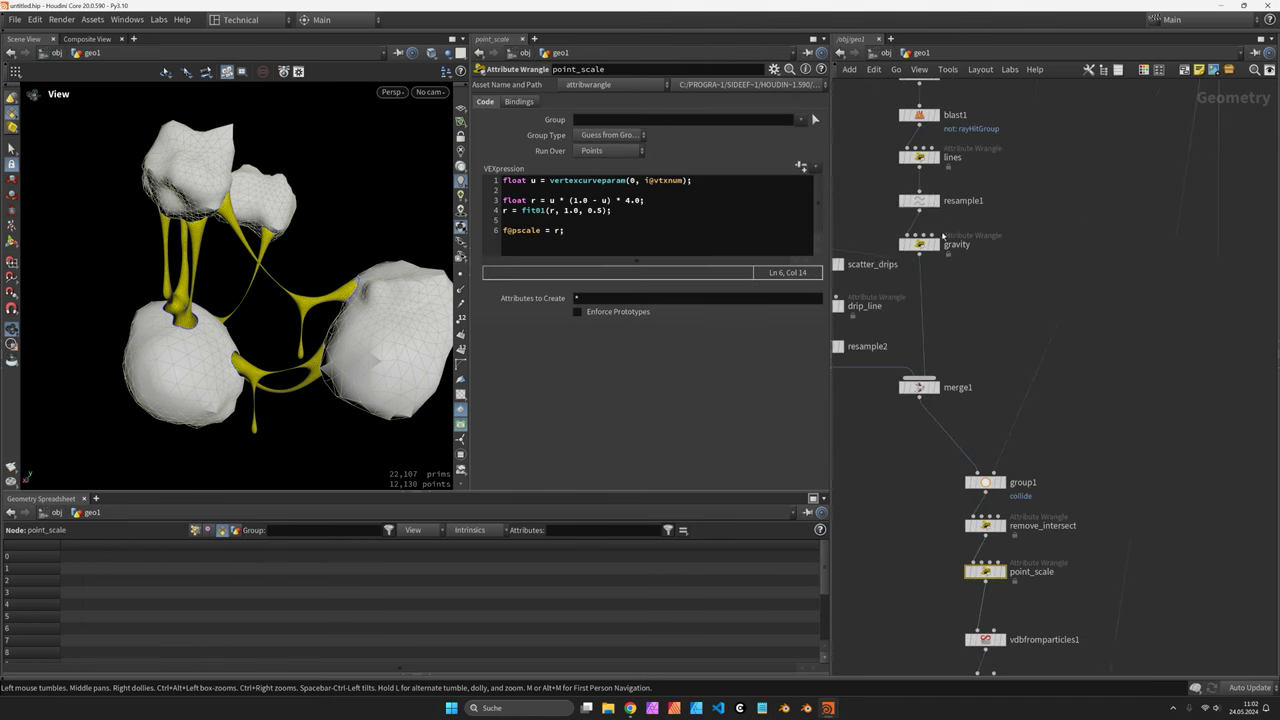
{"action": "left_click", "coordinate": [919, 244]}
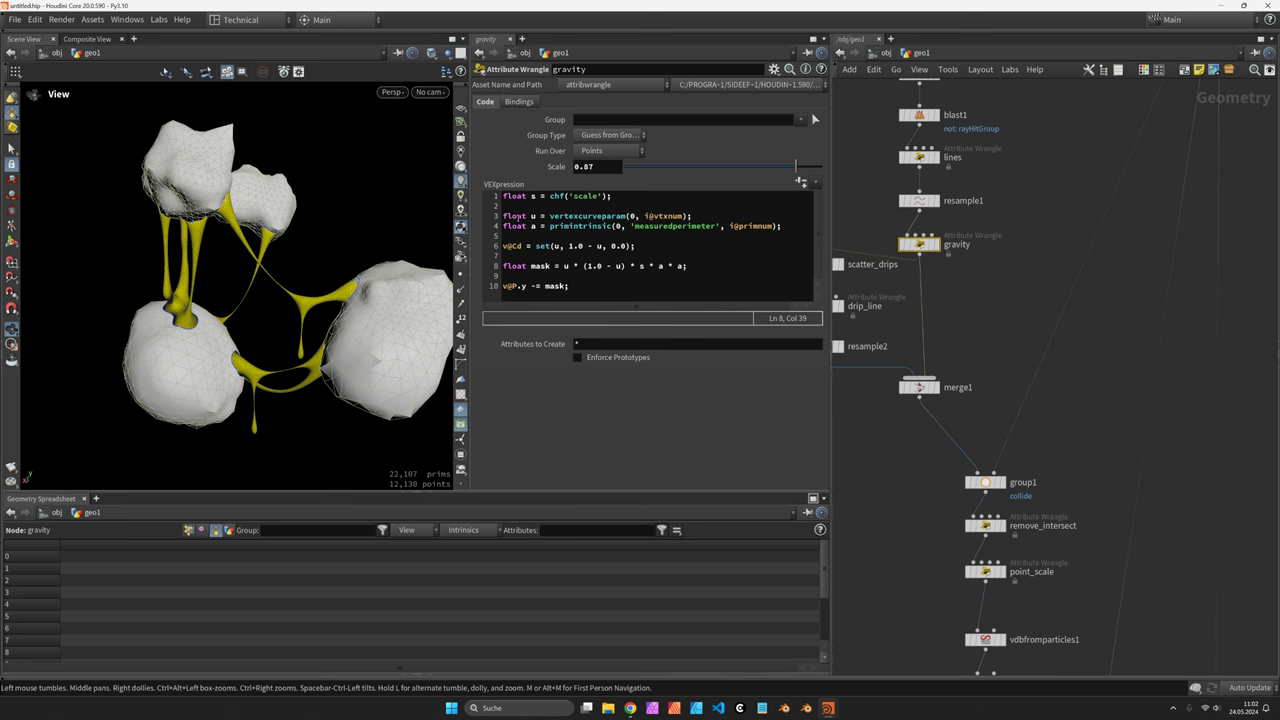
{"action": "left_click_drag", "start_coordinate": [532, 216], "coordinate": [655, 216]}
{"action": "left_click", "coordinate": [655, 216]}
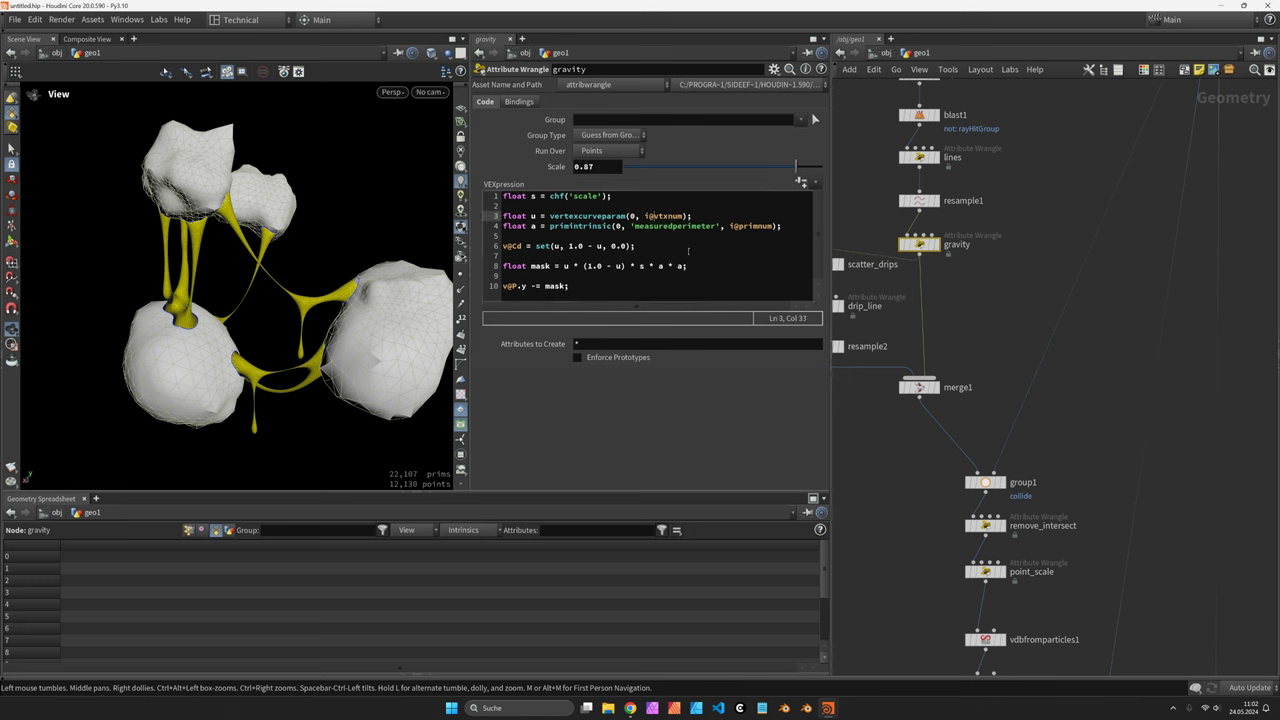
{"action": "left_click_drag", "start_coordinate": [534, 266], "coordinate": [684, 266]}
{"action": "left_click", "coordinate": [677, 266]}
{"action": "left_click_drag", "start_coordinate": [565, 266], "coordinate": [683, 266]}
{"action": "left_click", "coordinate": [683, 266]}
Look over the drip_line and remove_intersect wrangle code
{"action": "scroll", "coordinate": [1049, 309], "scroll_direction": "down", "scroll_amount": 3}
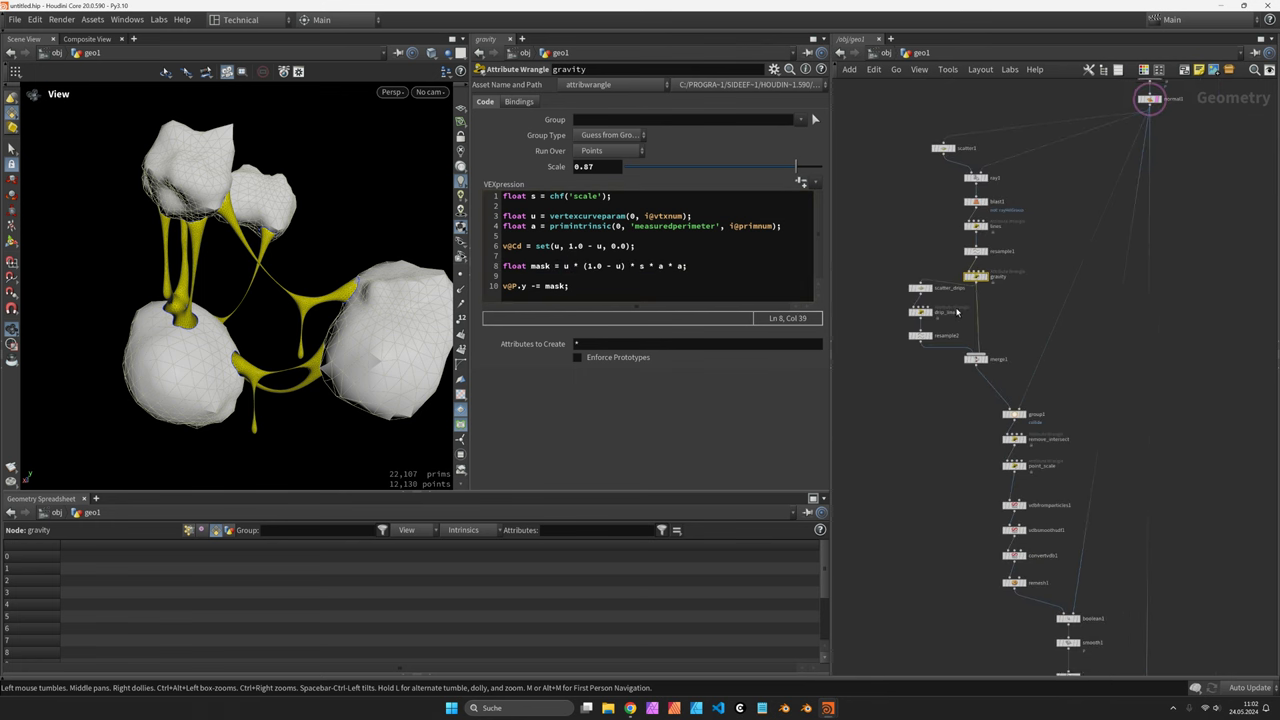
{"action": "scroll", "coordinate": [950, 318], "scroll_direction": "up", "scroll_amount": 5}
{"action": "scroll", "coordinate": [928, 305], "scroll_direction": "up", "scroll_amount": 2}
{"action": "left_click", "coordinate": [905, 328]}
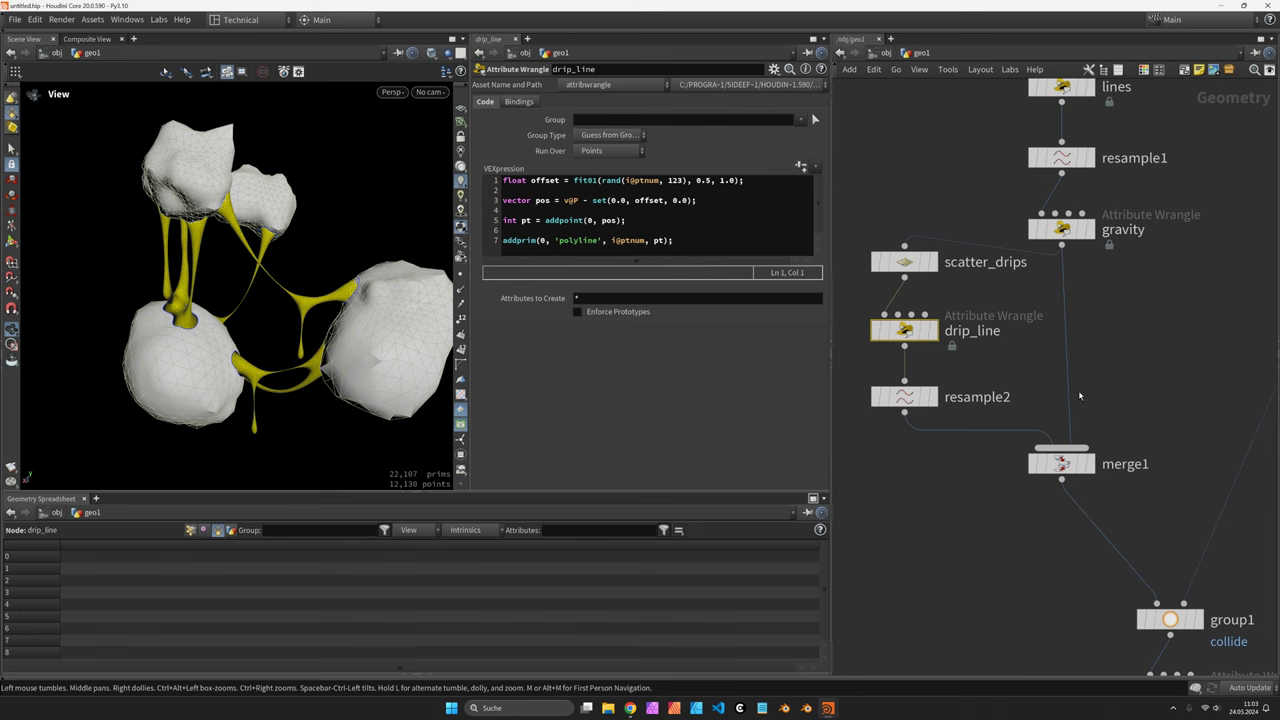
{"action": "scroll", "coordinate": [1000, 400], "scroll_direction": "down", "scroll_amount": 3}
{"action": "scroll", "coordinate": [1062, 428], "scroll_direction": "up", "scroll_amount": 5}
{"action": "left_click", "coordinate": [1062, 428]}
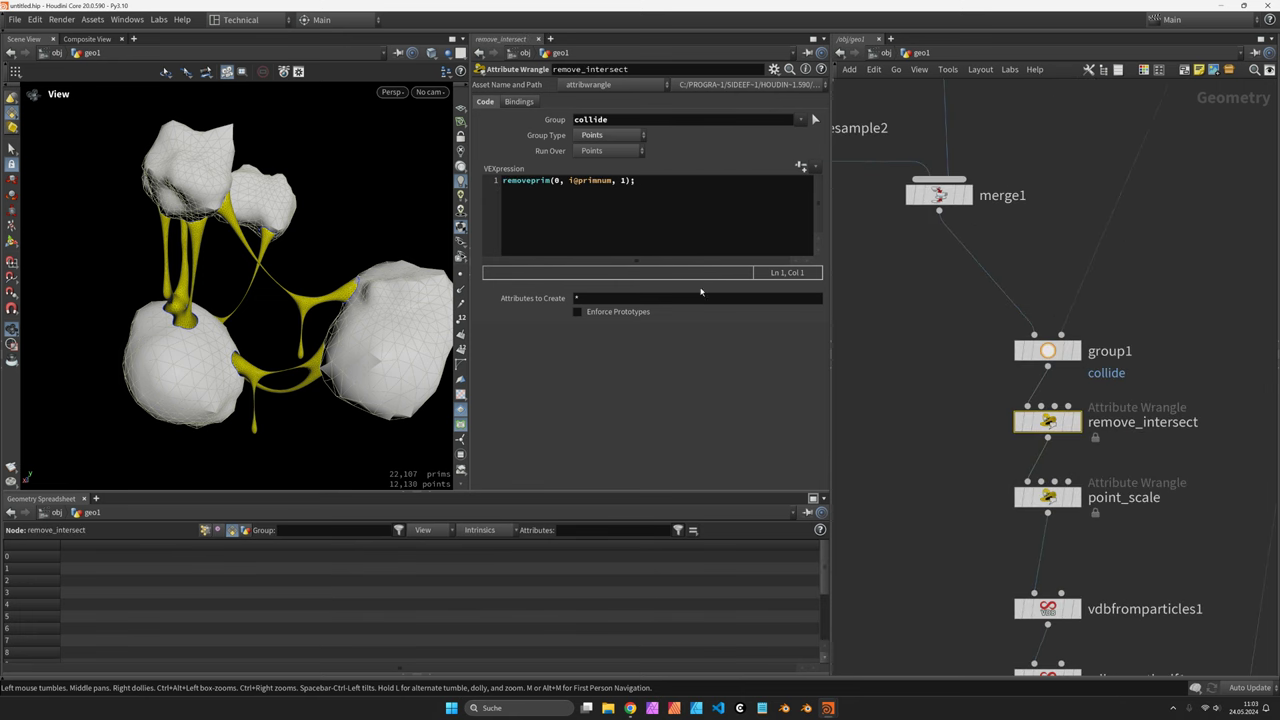
{"action": "middle_click_drag", "start_coordinate": [1152, 484], "coordinate": [1125, 427]}
Review point_scale's VEX, highlighting the line-3 radius formula and line-4 fit01 remapping
{"action": "left_click", "coordinate": [1020, 440]}
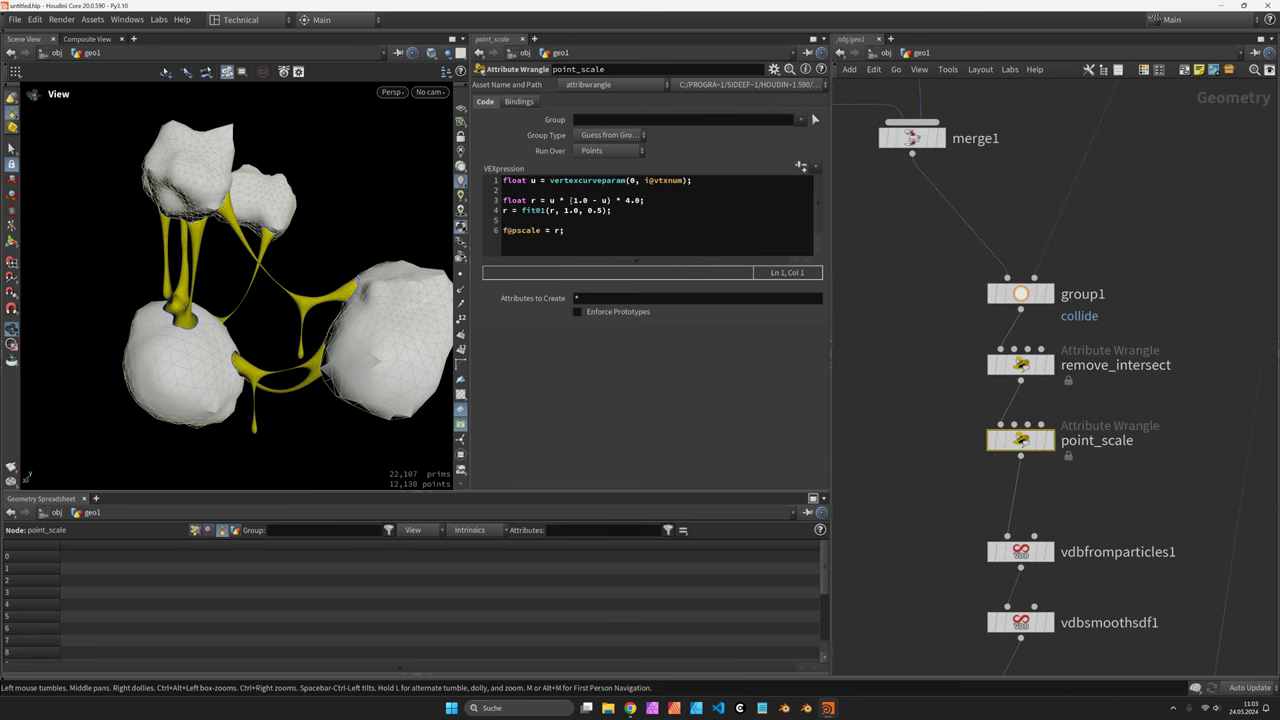
{"action": "left_click", "coordinate": [638, 222]}
{"action": "scroll", "coordinate": [638, 222], "scroll_direction": "up", "scroll_amount": 2, "text": "ctrl"}
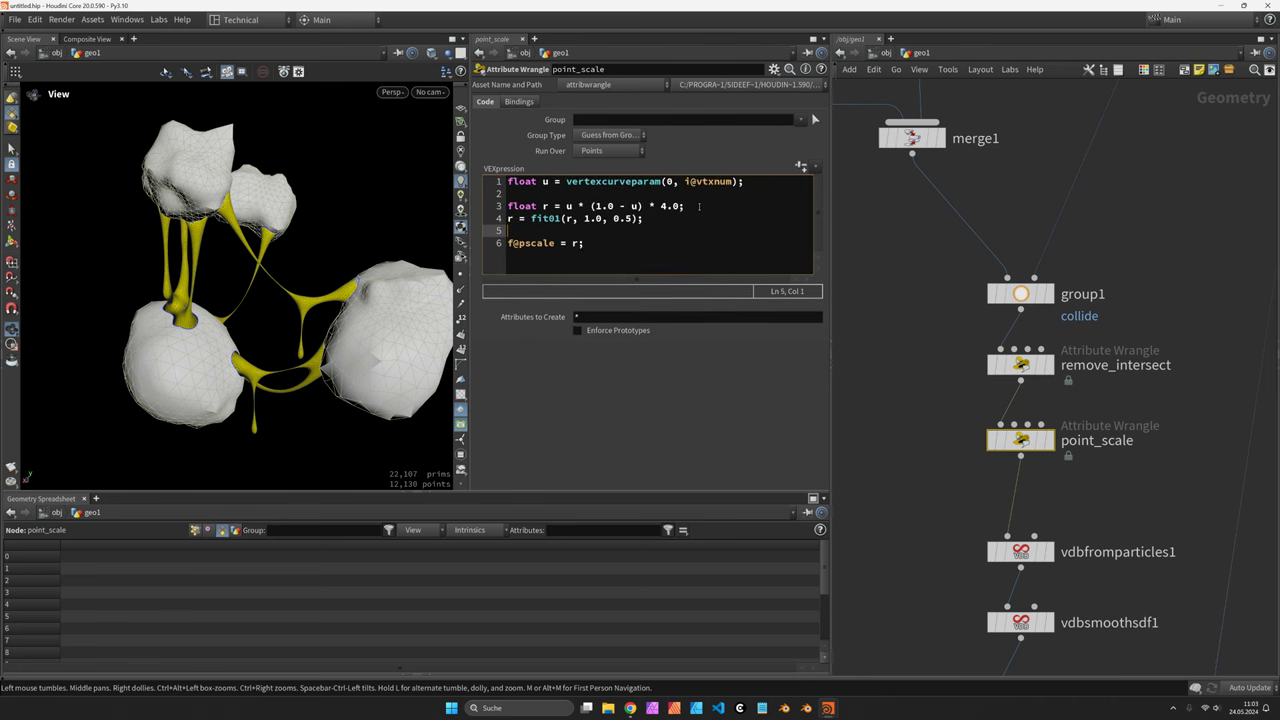
{"action": "triple_click", "coordinate": [699, 206]}
{"action": "left_click", "coordinate": [590, 206]}
{"action": "left_click_drag", "start_coordinate": [649, 221], "coordinate": [544, 218]}
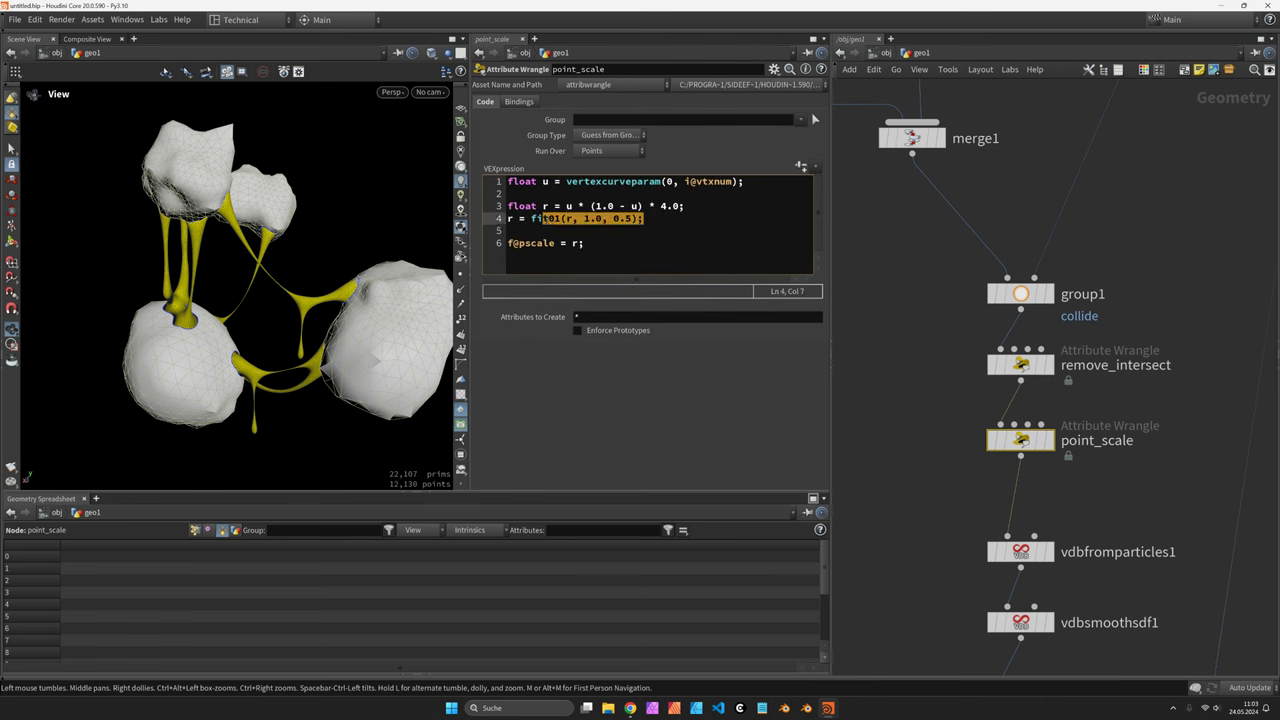
{"action": "left_click", "coordinate": [563, 218]}
{"action": "scroll", "coordinate": [1008, 413], "scroll_direction": "down", "scroll_amount": 5}
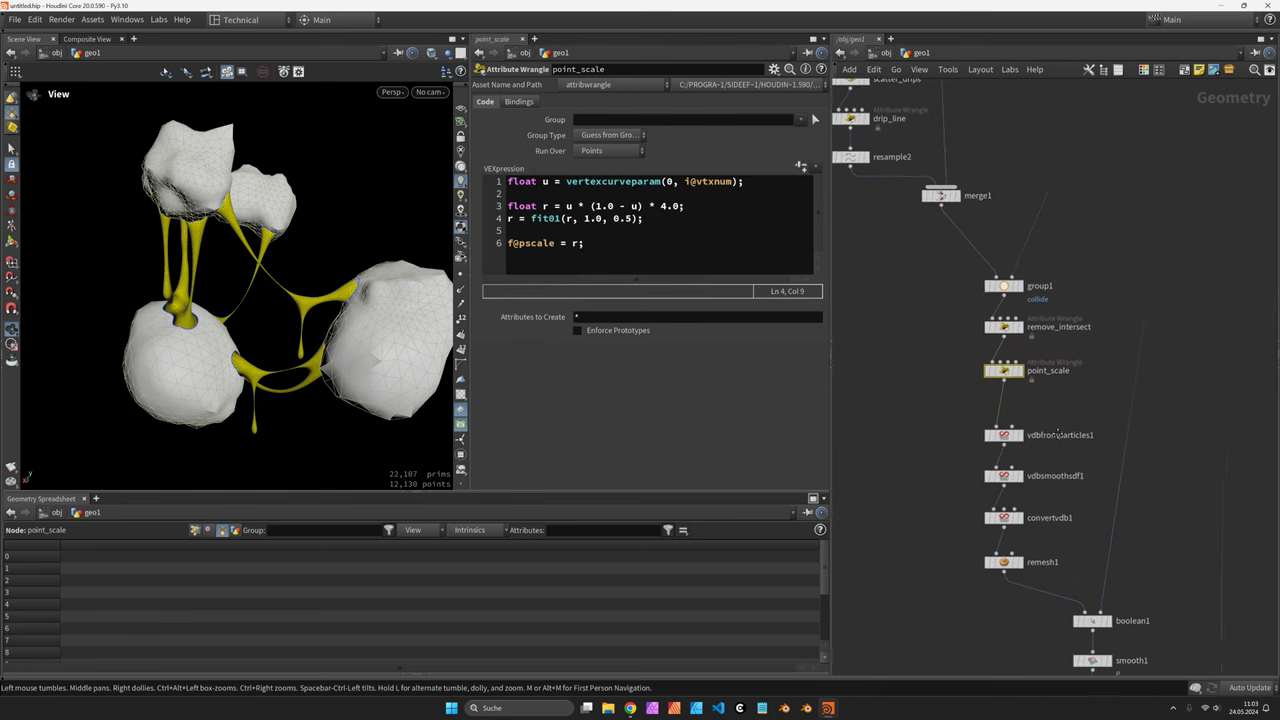
{"action": "scroll", "coordinate": [1008, 413], "scroll_direction": "down", "scroll_amount": 1}
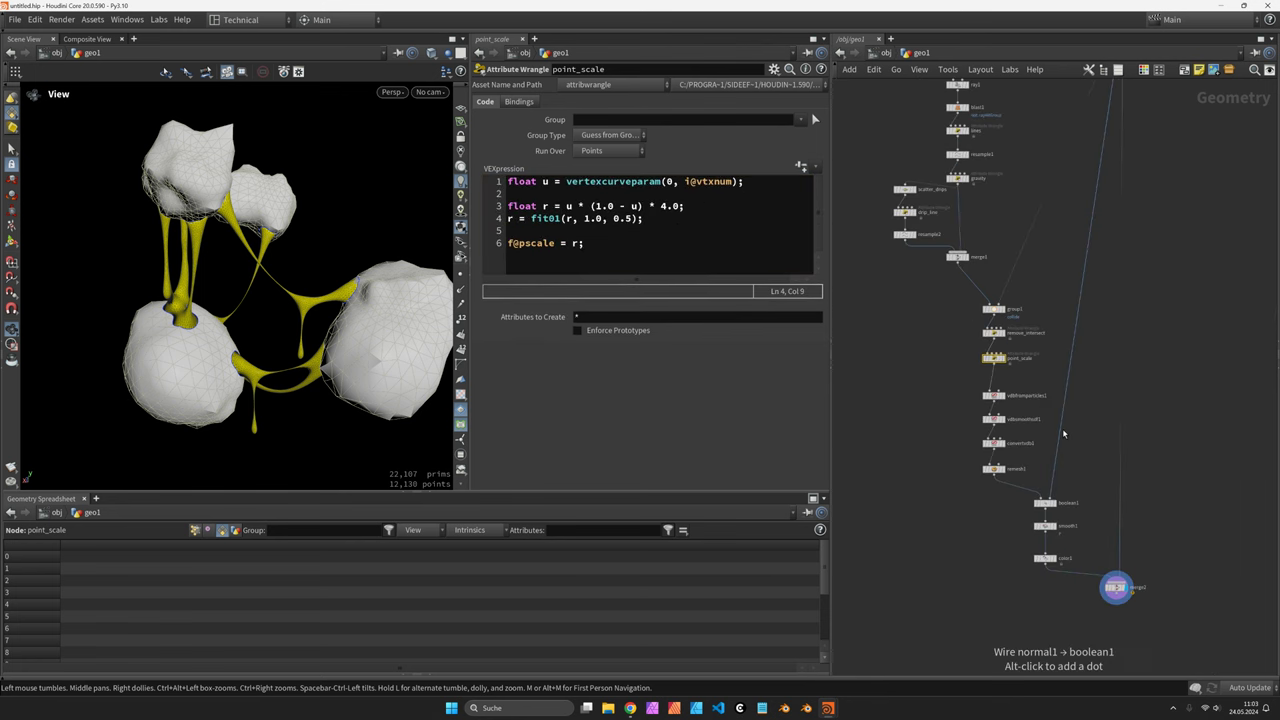